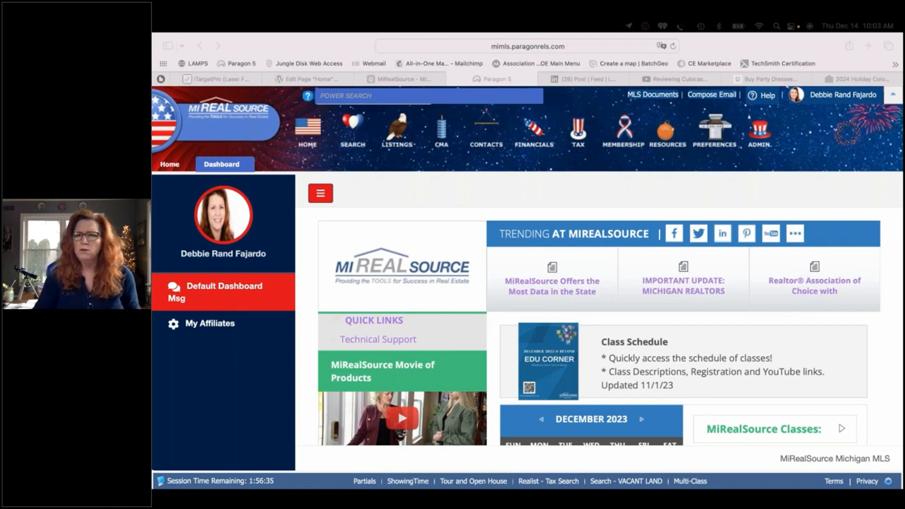
Launch the Collab Center Preferences Wizard from the Preferences menu and start it
{"action": "left_click", "coordinate": [821, 159]}
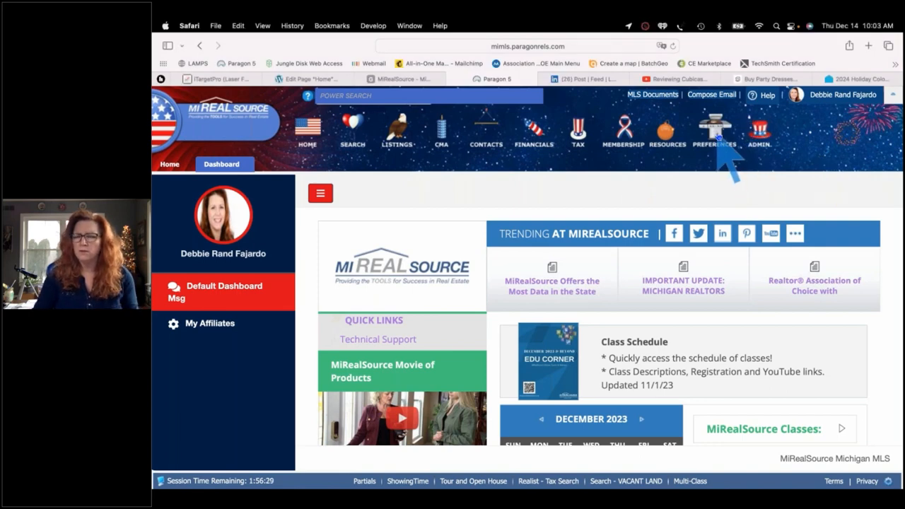
{"action": "left_click", "coordinate": [717, 136]}
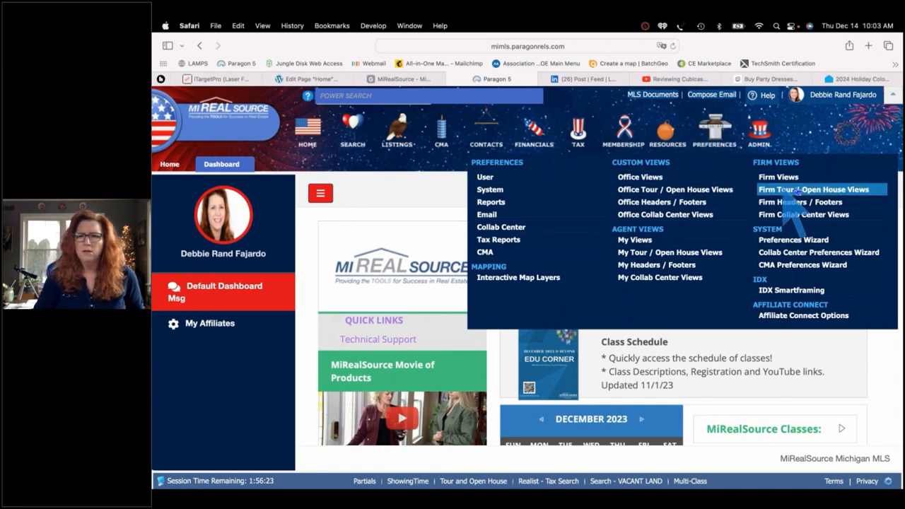
{"action": "left_click", "coordinate": [800, 253]}
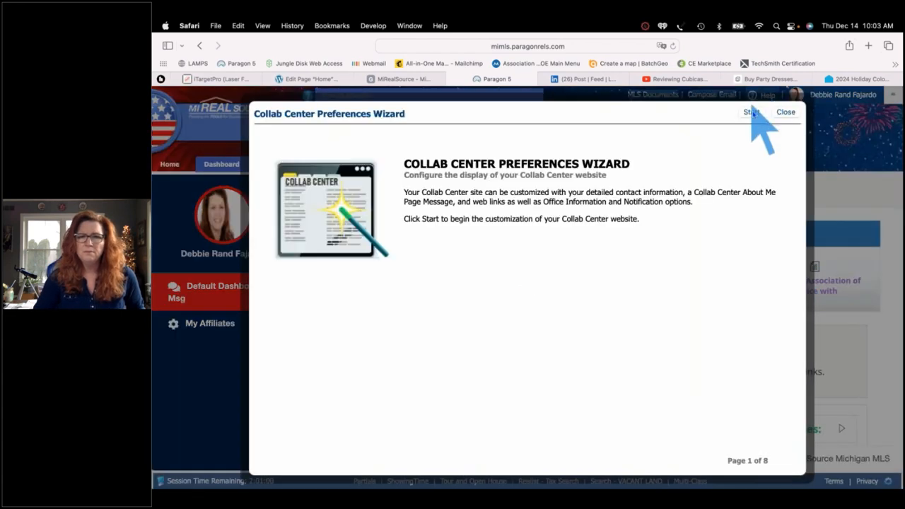
{"action": "left_click", "coordinate": [752, 114]}
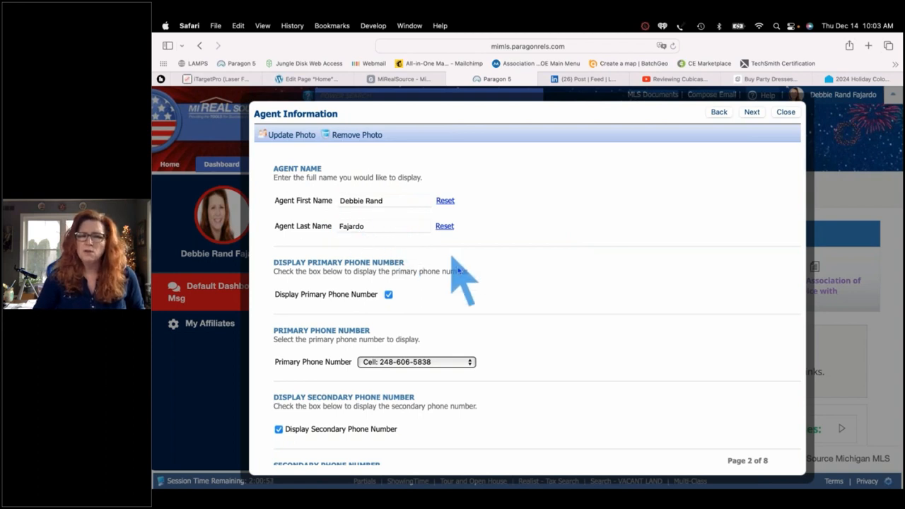
Scroll through the Agent Information page's display options, story video and social network links
{"action": "scroll", "coordinate": [459, 270], "scroll_direction": "down", "scroll_amount": 3}
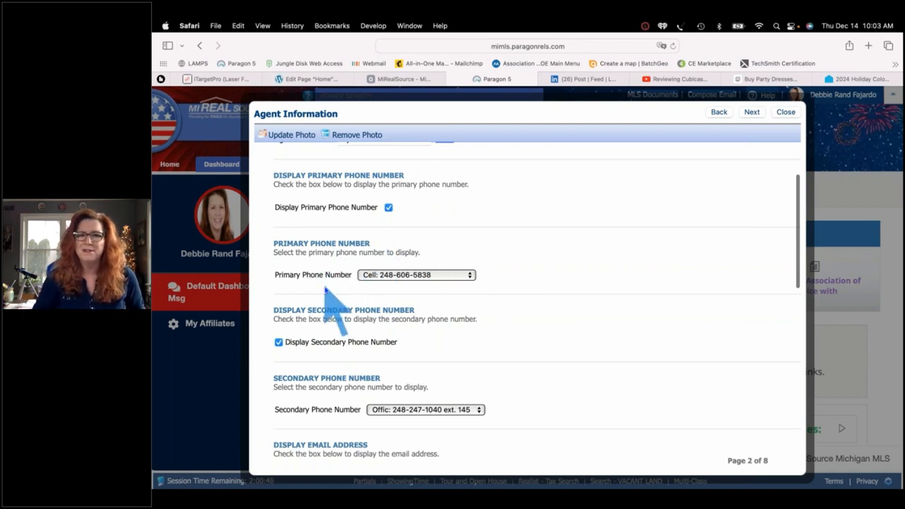
{"action": "scroll", "coordinate": [311, 297], "scroll_direction": "down", "scroll_amount": 4}
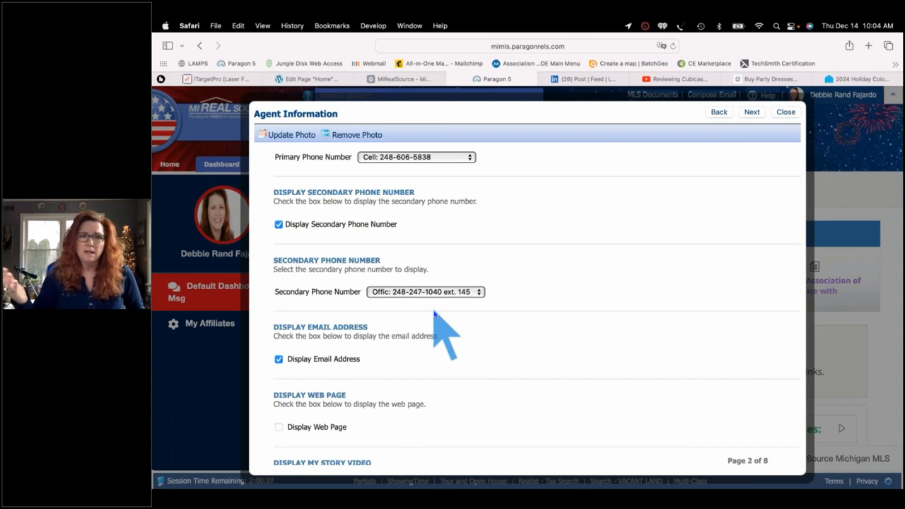
{"action": "scroll", "coordinate": [425, 311], "scroll_direction": "down", "scroll_amount": 1}
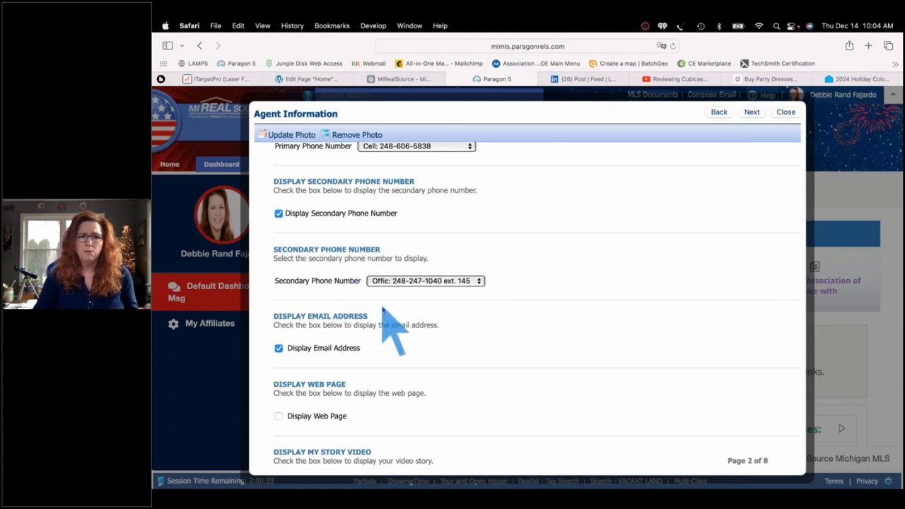
{"action": "scroll", "coordinate": [382, 309], "scroll_direction": "down", "scroll_amount": 5}
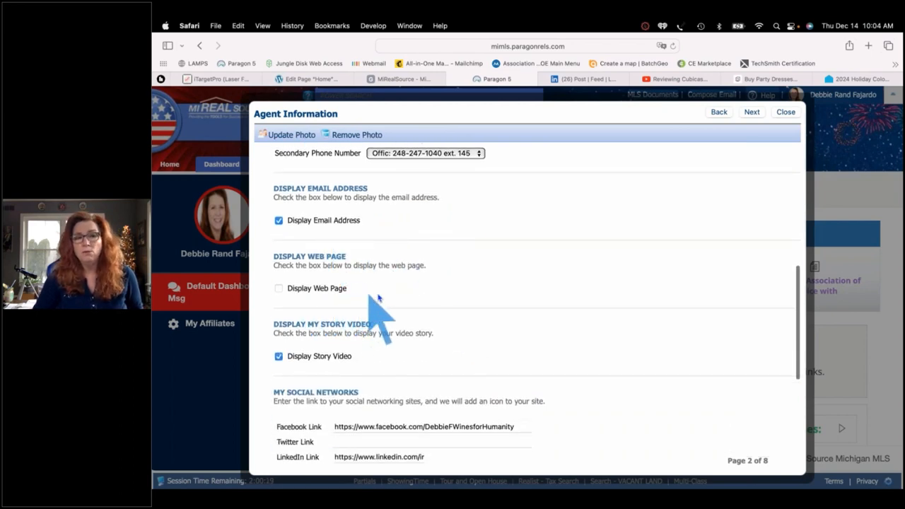
{"action": "scroll", "coordinate": [379, 299], "scroll_direction": "down", "scroll_amount": 2}
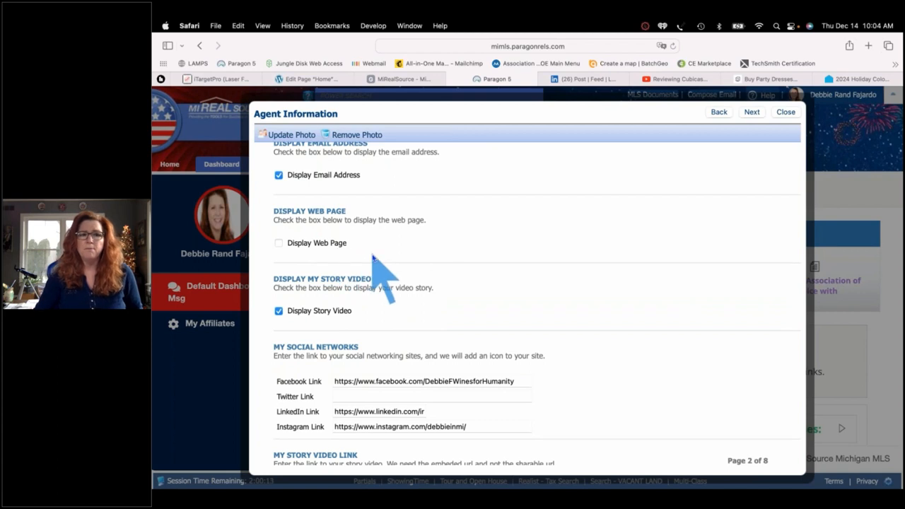
{"action": "scroll", "coordinate": [373, 259], "scroll_direction": "down", "scroll_amount": 2}
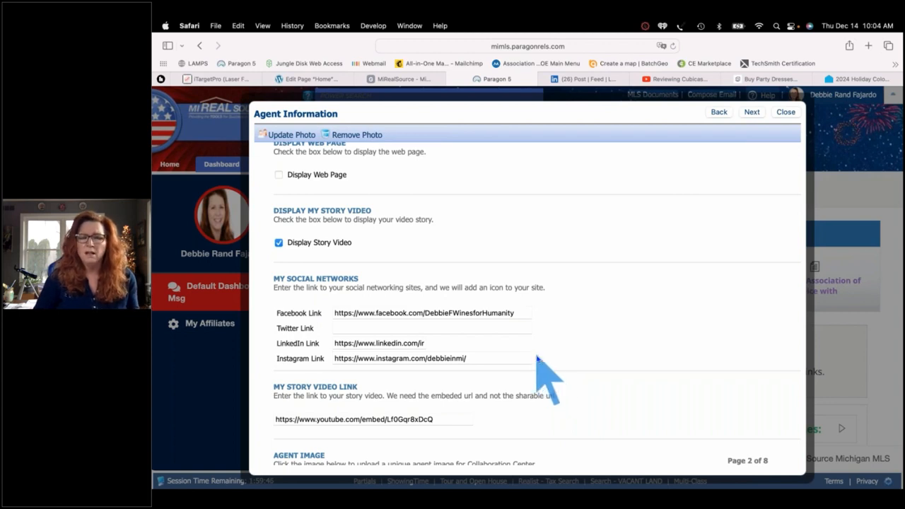
Scroll down to the Agent Image section and advance to the Links page (4 of 8)
{"action": "scroll", "coordinate": [536, 359], "scroll_direction": "down", "scroll_amount": 5}
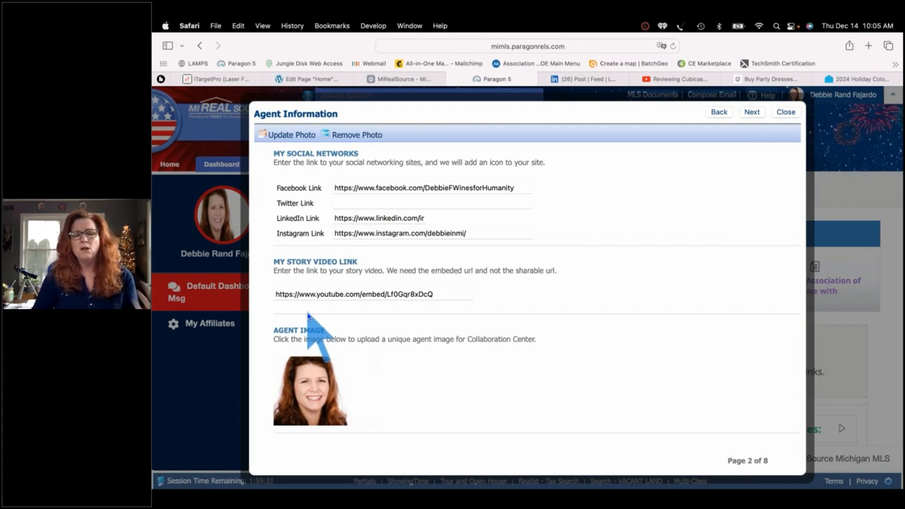
{"action": "left_click", "coordinate": [751, 112]}
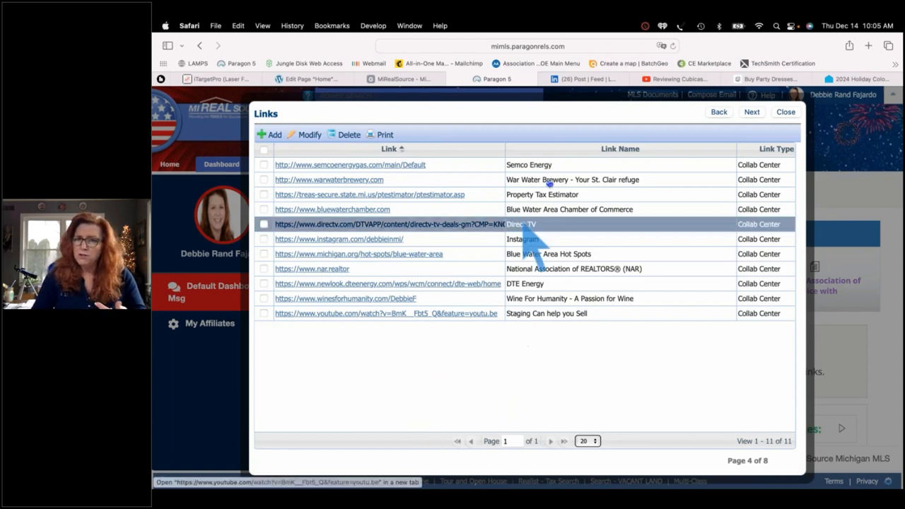
Tick the War Water Brewery link and continue to Office Information (page 5 of 8)
{"action": "left_click", "coordinate": [649, 185]}
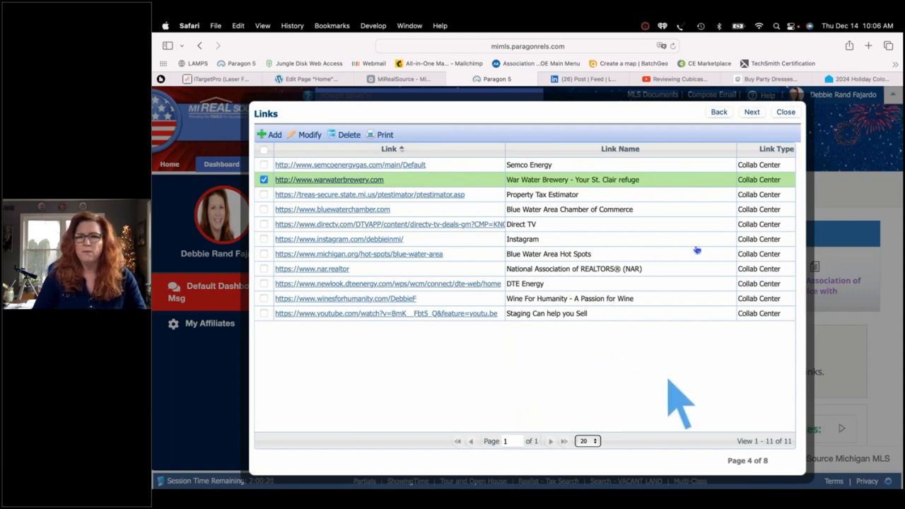
{"action": "left_click", "coordinate": [752, 112]}
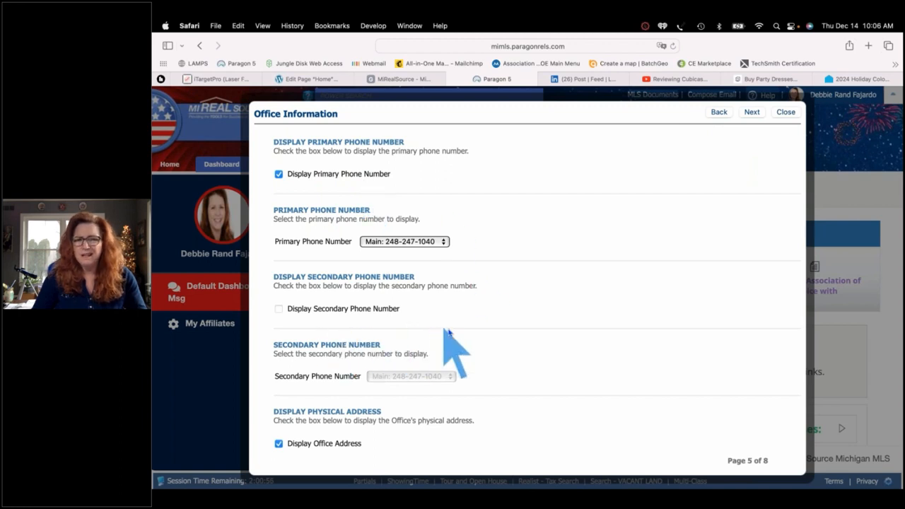
Scroll down to Display Logo and advance to Notification Options (page 6 of 8)
{"action": "scroll", "coordinate": [493, 332], "scroll_direction": "down", "scroll_amount": 3}
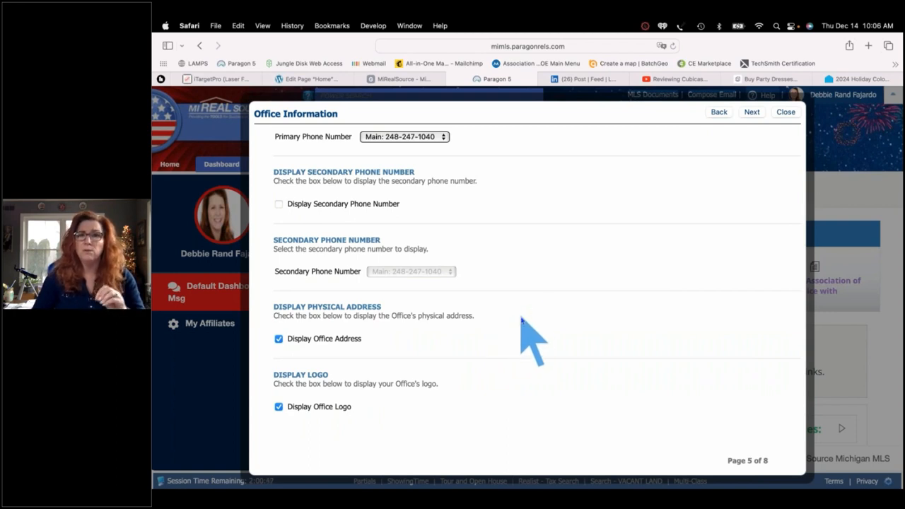
{"action": "left_click", "coordinate": [751, 111]}
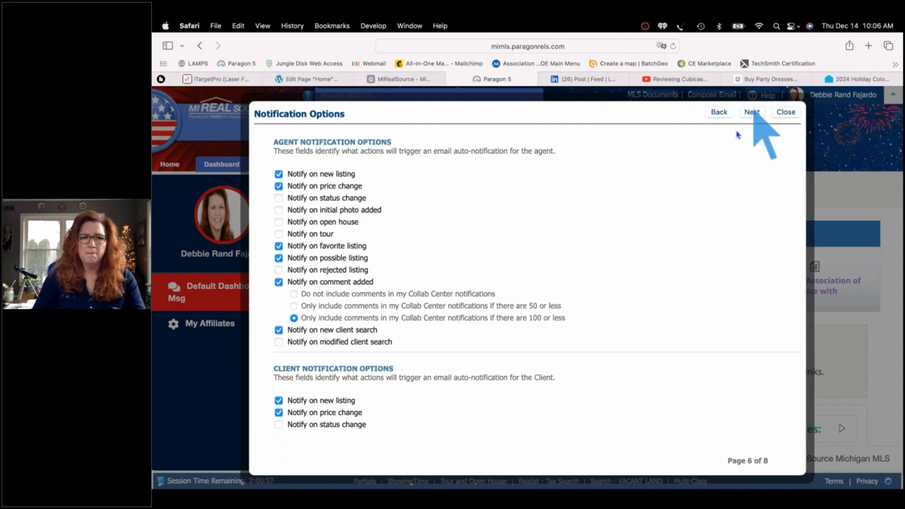
{"action": "scroll", "coordinate": [629, 223], "scroll_direction": "down", "scroll_amount": 2}
{"action": "scroll", "coordinate": [627, 217], "scroll_direction": "up", "scroll_amount": 2}
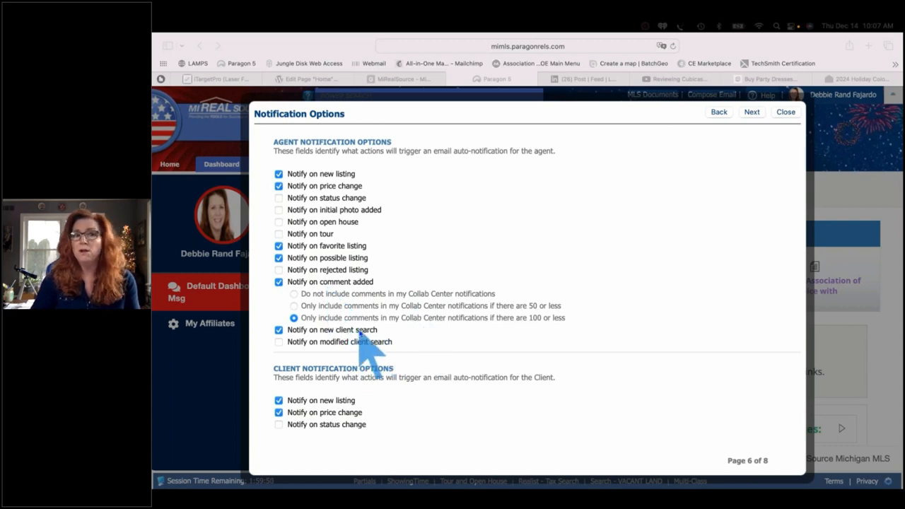
{"action": "scroll", "coordinate": [364, 338], "scroll_direction": "down", "scroll_amount": 3}
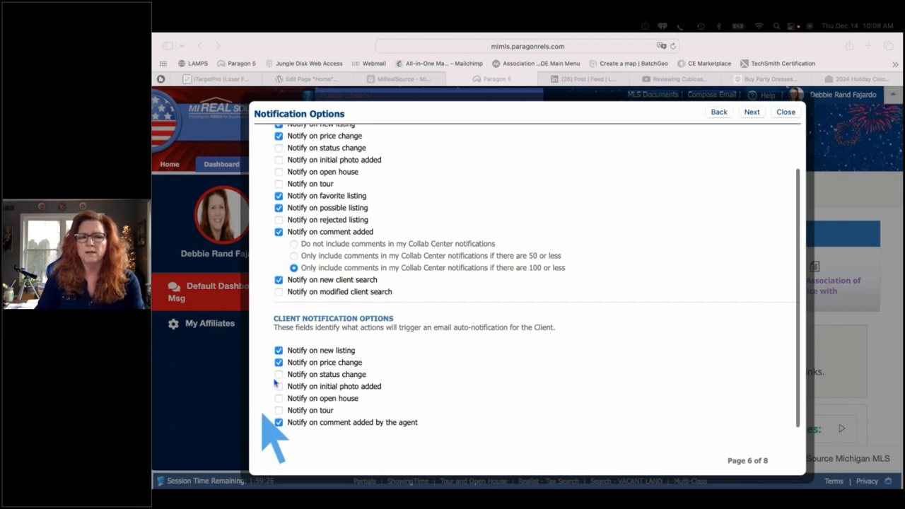
{"action": "left_click", "coordinate": [750, 114]}
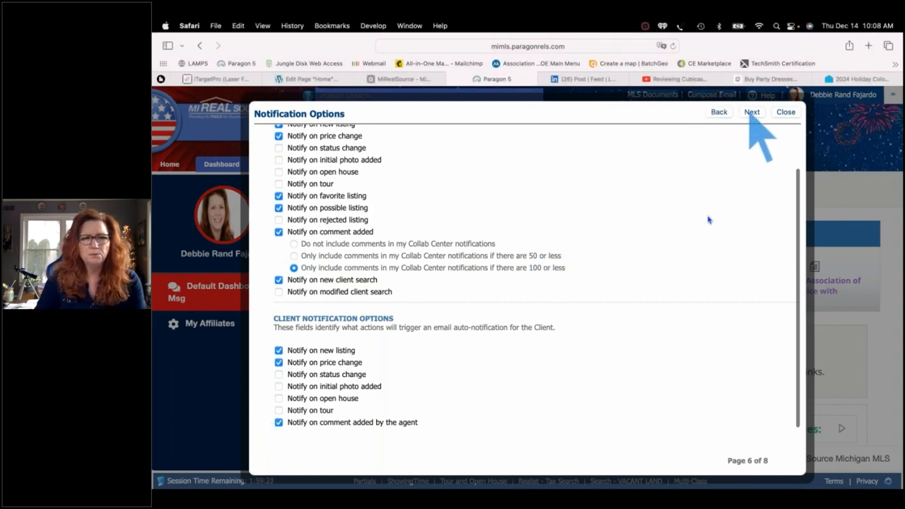
{"action": "scroll", "coordinate": [703, 242], "scroll_direction": "up", "scroll_amount": 3}
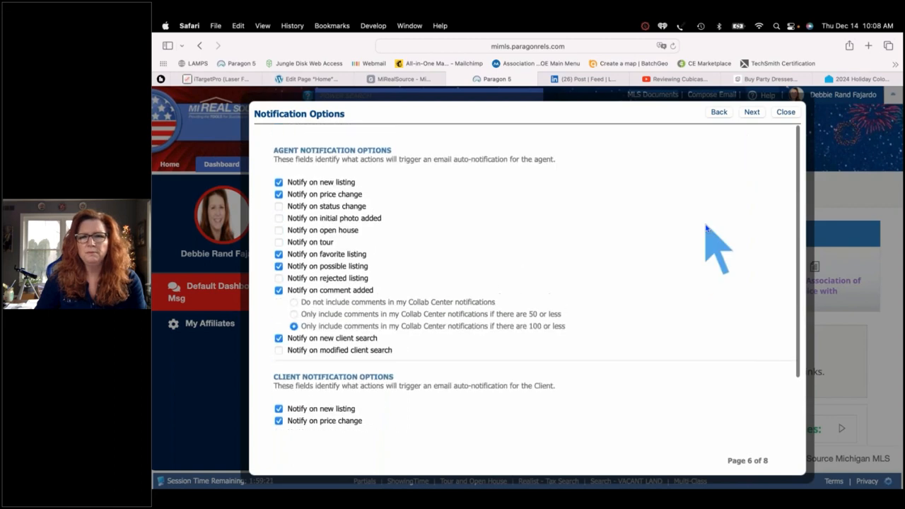
Advance to Search Options (page 7 of 8) and expand the Search Option dropdown
{"action": "left_click", "coordinate": [752, 113]}
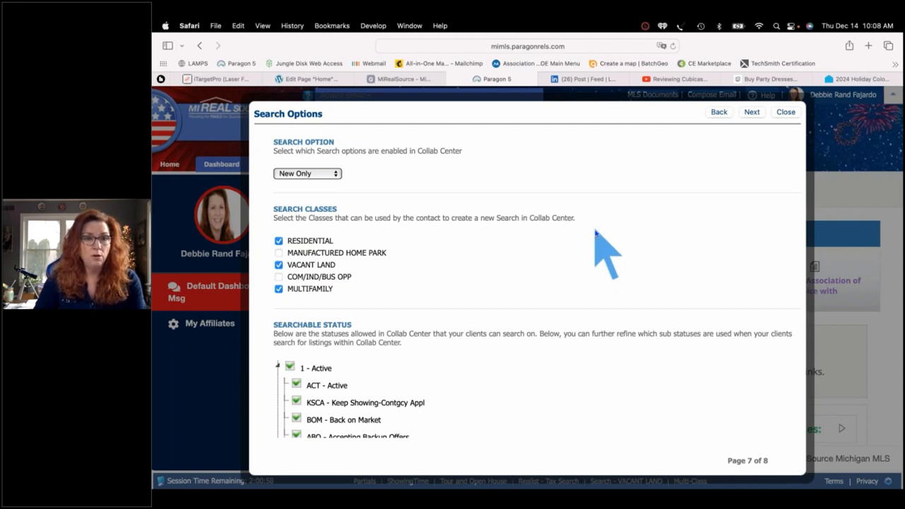
{"action": "left_click", "coordinate": [336, 174]}
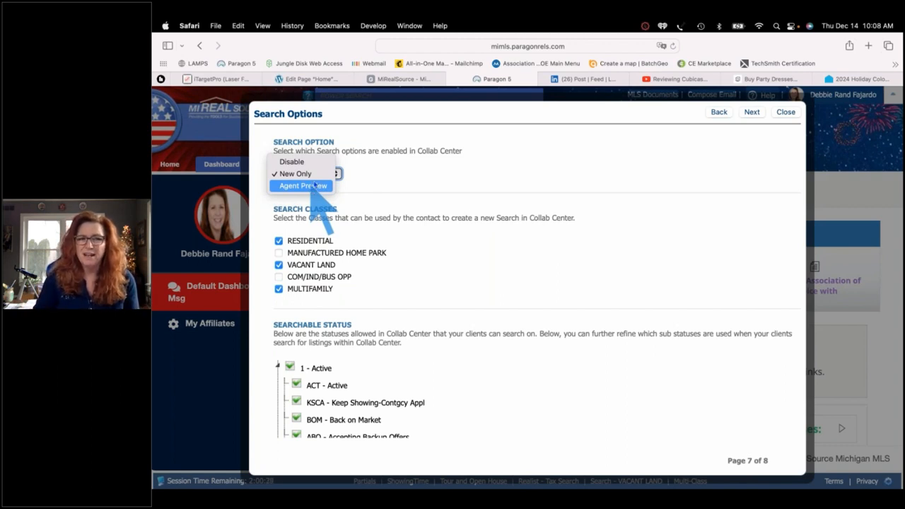
Keep New Only with Active and Pending statuses, then continue to Automated Valuations
{"action": "left_click", "coordinate": [308, 173]}
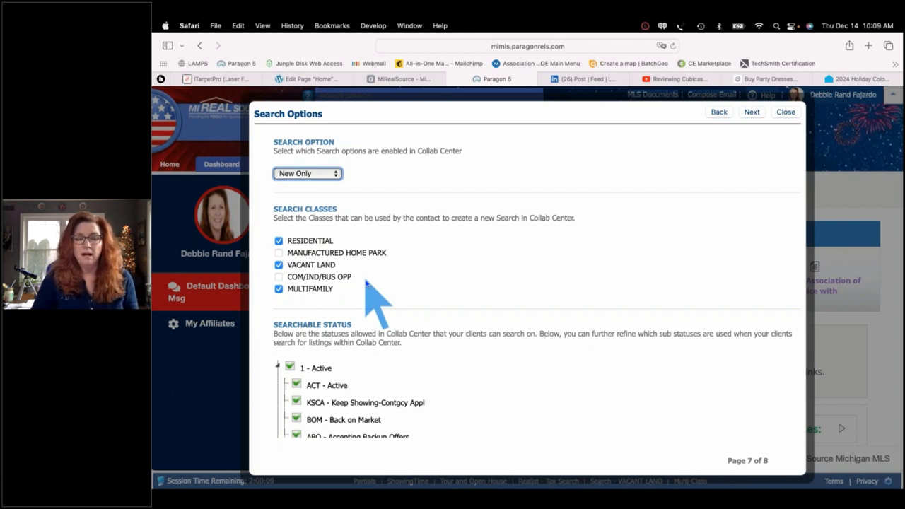
{"action": "scroll", "coordinate": [365, 282], "scroll_direction": "down", "scroll_amount": 5}
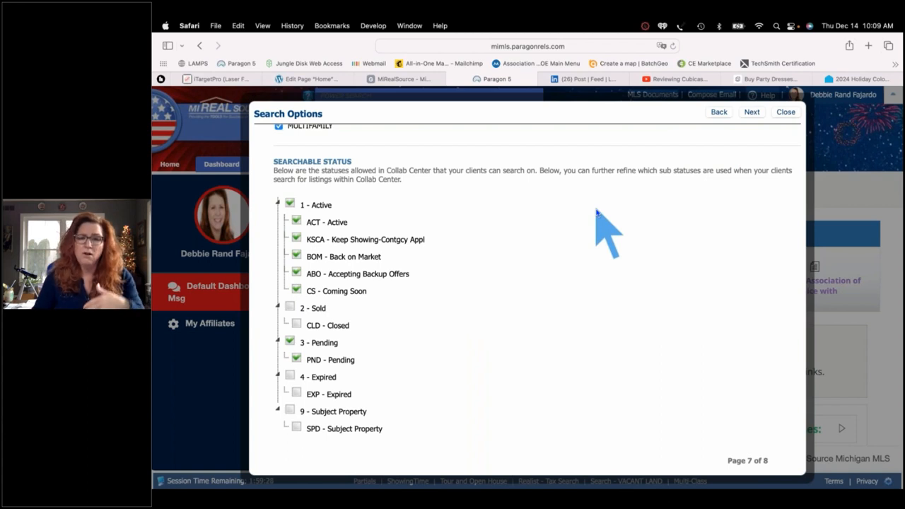
{"action": "left_click", "coordinate": [750, 113]}
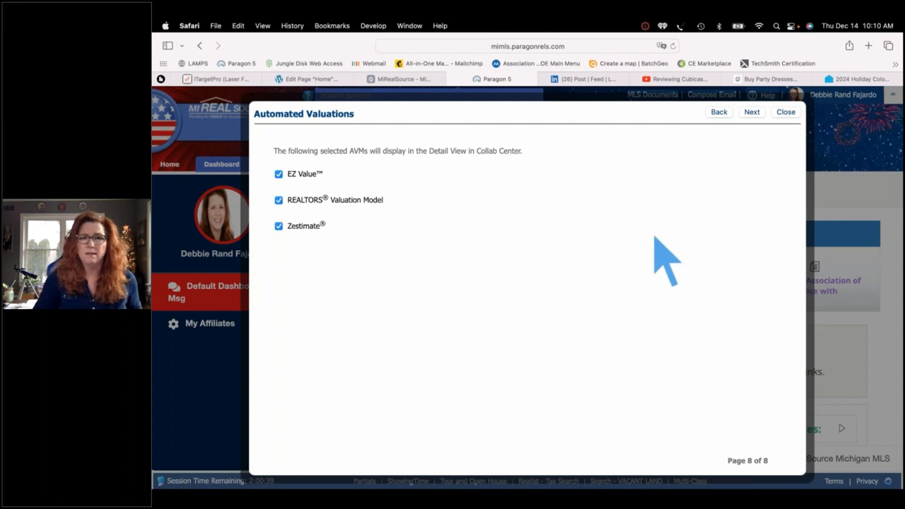
Keep EZ Value, REALTORS Valuation Model and Zestimate checked, finish setup and close the wizard
{"action": "left_click", "coordinate": [752, 112]}
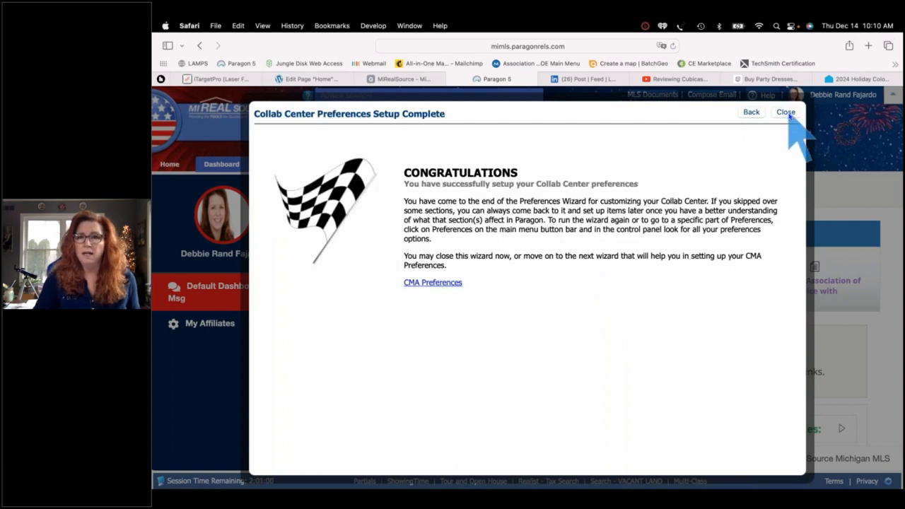
{"action": "left_click", "coordinate": [786, 112]}
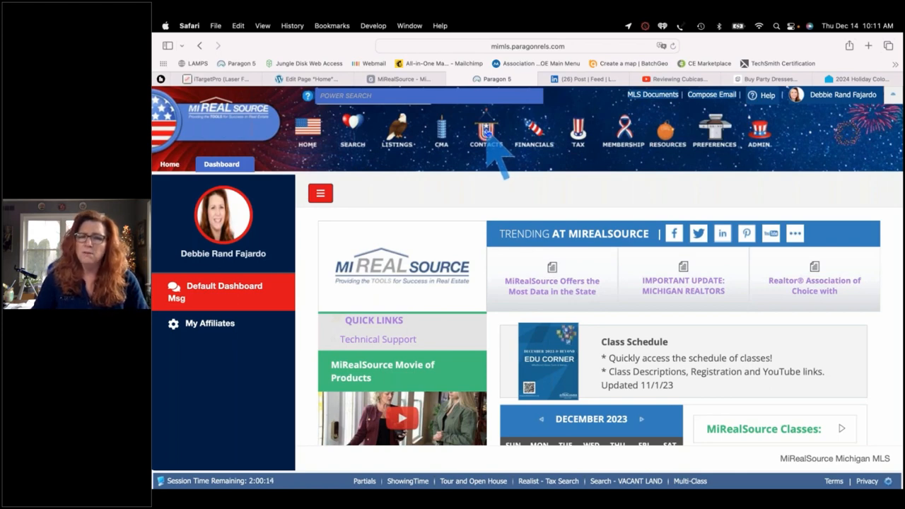
Open a blank New Contact form via Contacts > Add Contact
{"action": "left_click", "coordinate": [487, 137]}
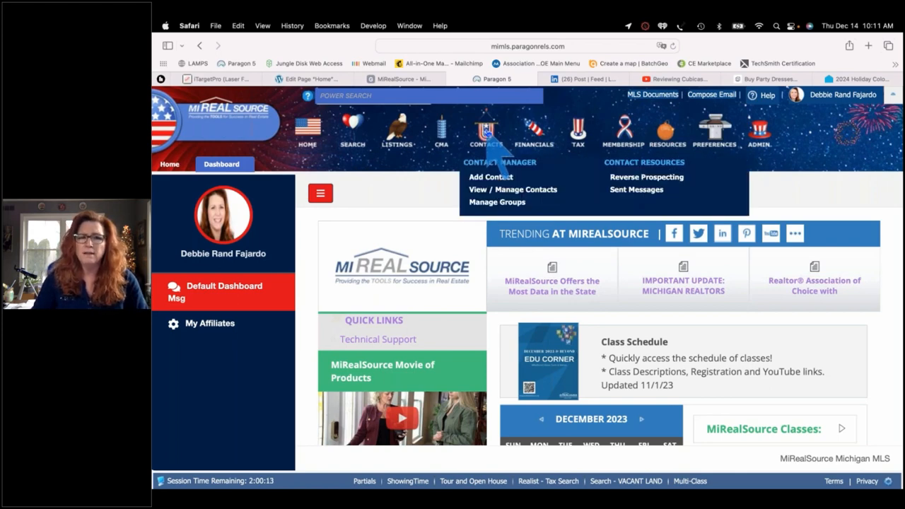
{"action": "left_click", "coordinate": [502, 179]}
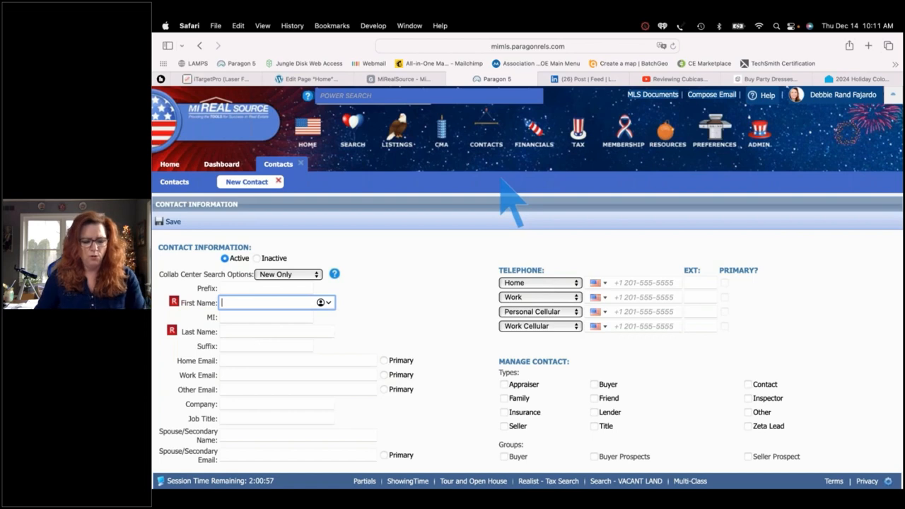
{"action": "left_click", "coordinate": [500, 179]}
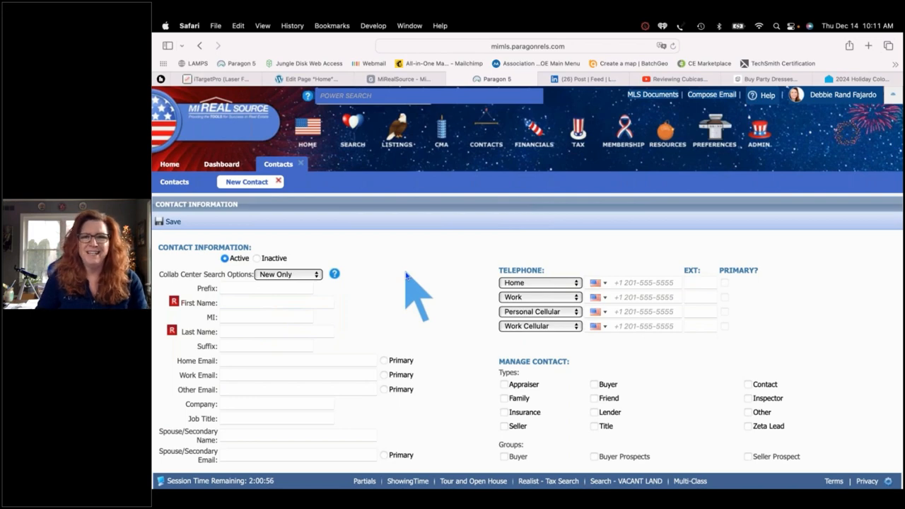
Enter the buyer's first name, last name and home e-mail, marking the home e-mail as primary
{"action": "left_click", "coordinate": [239, 303]}
{"action": "type", "text": "B"}
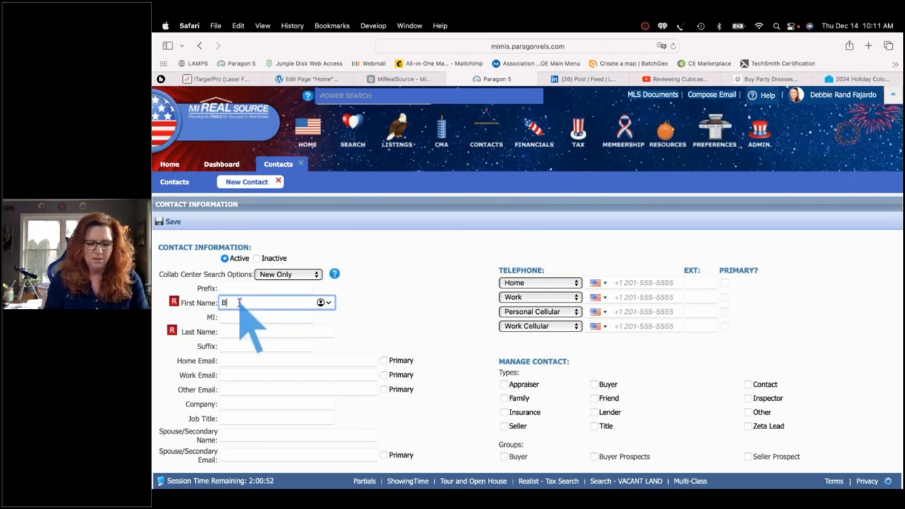
{"action": "type", "text": "etty"}
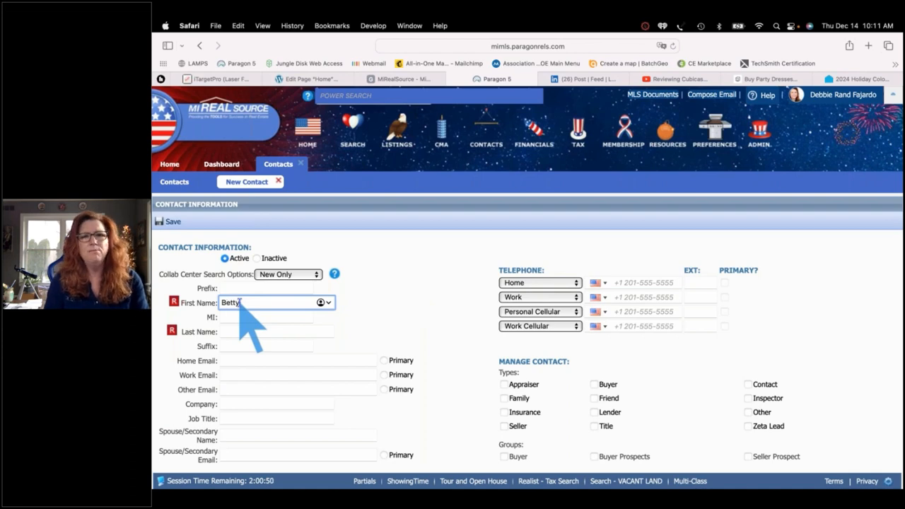
{"action": "key", "text": "Tab"}
{"action": "type", "text": "B"}
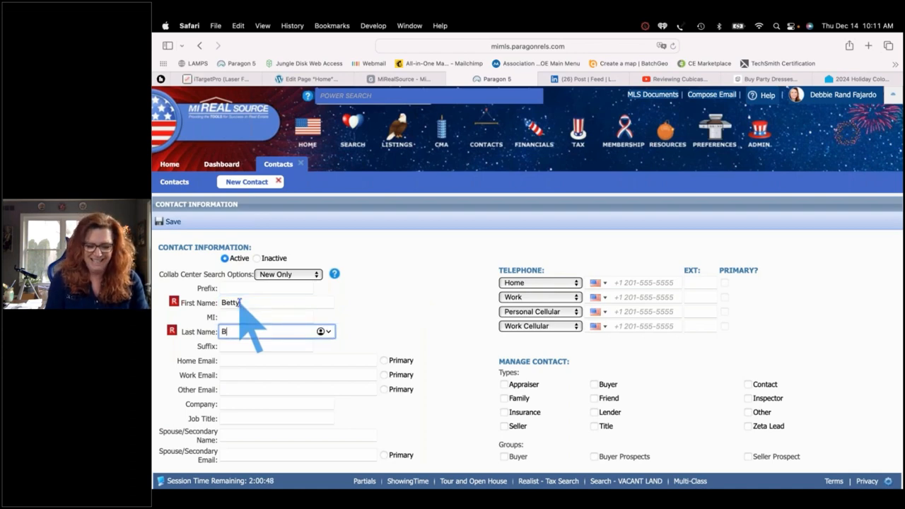
{"action": "type", "text": "uyer"}
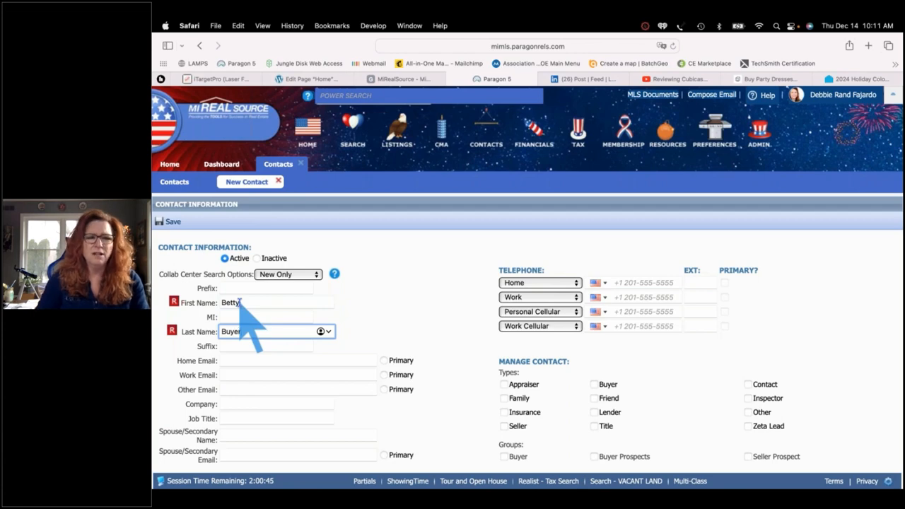
{"action": "key", "text": "Tab"}
{"action": "key", "text": "Tab"}
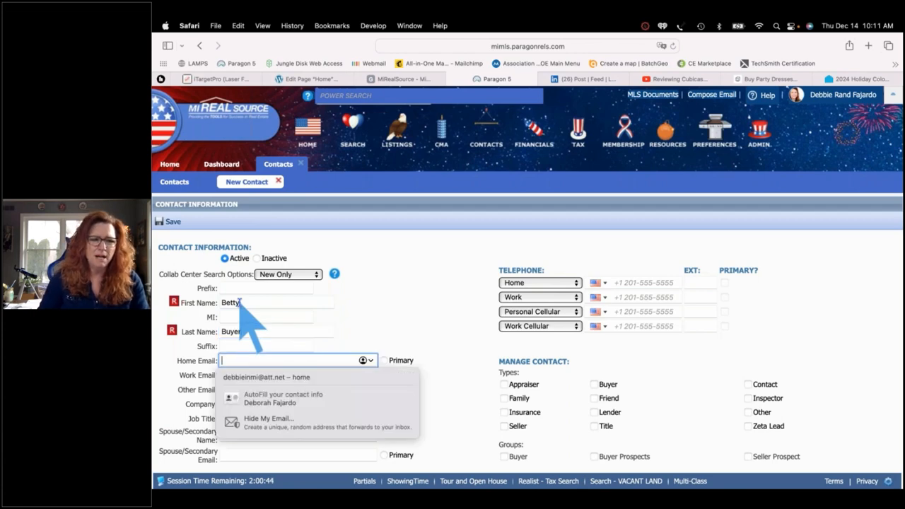
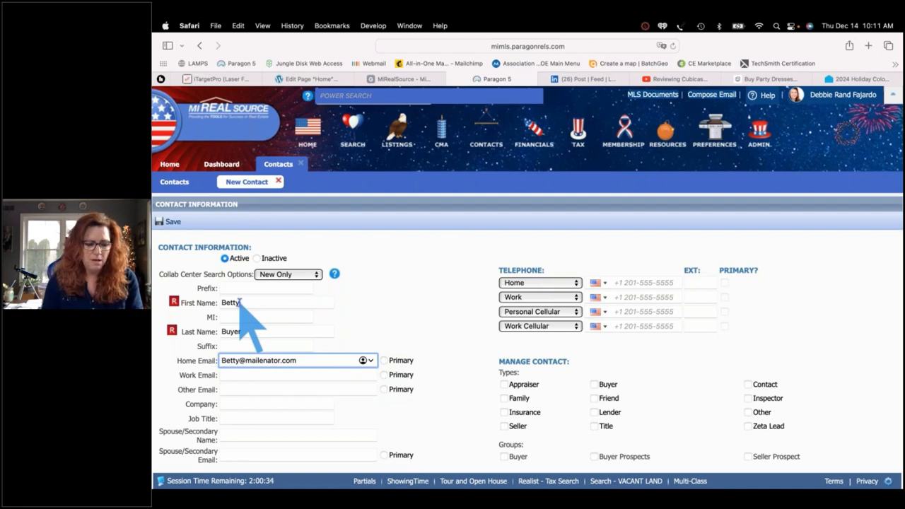
{"action": "key", "text": "Tab"}
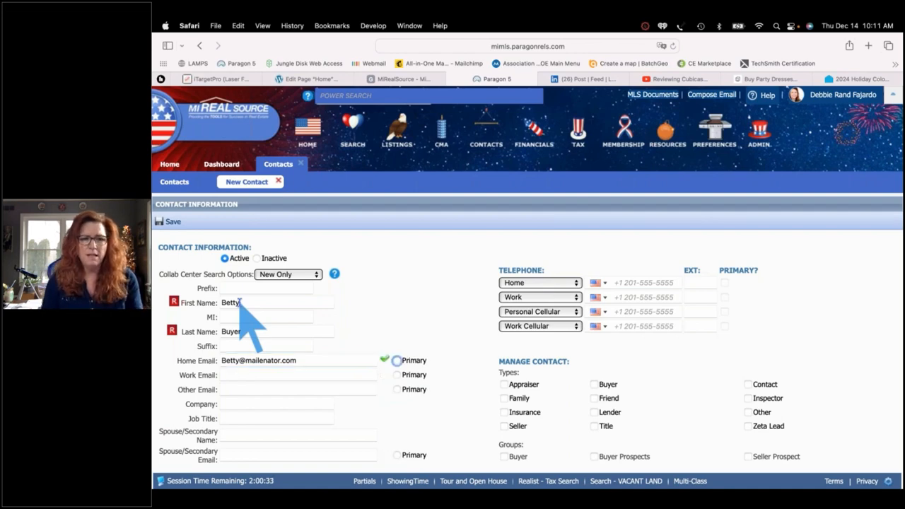
{"action": "left_click", "coordinate": [398, 360]}
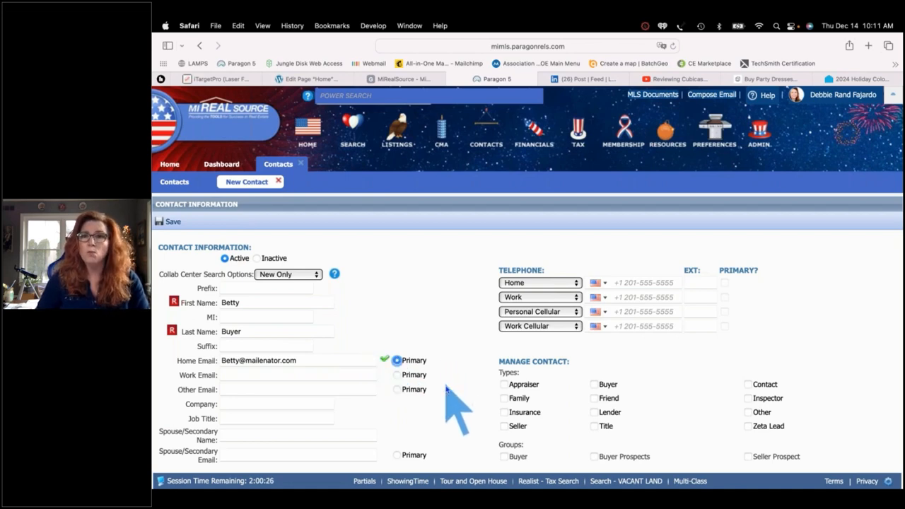
{"action": "scroll", "coordinate": [447, 382], "scroll_direction": "down", "scroll_amount": 2}
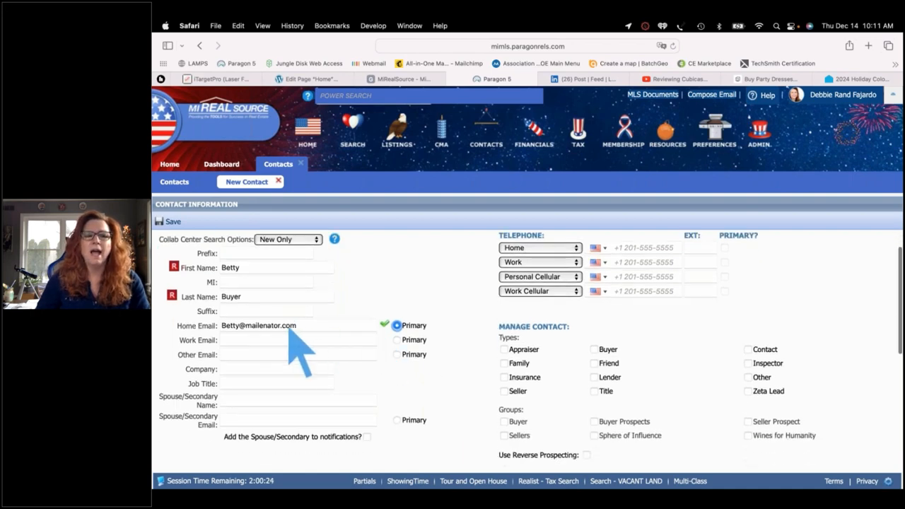
Fill in the Spouse/Secondary Name and Email fields and tick 'Add the Spouse/Secondary to notifications?'
{"action": "left_click", "coordinate": [230, 401]}
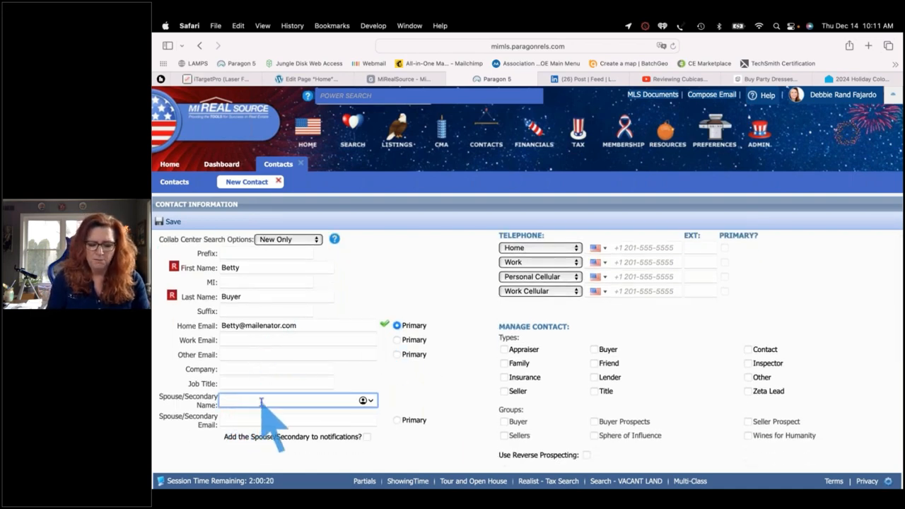
{"action": "type", "text": "Bobby Buyer"}
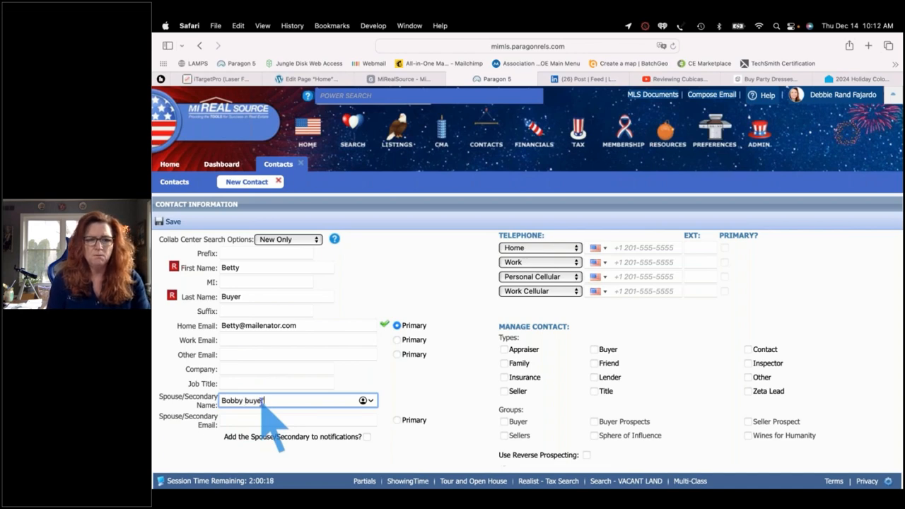
{"action": "key", "text": "BackSpace"}
{"action": "key", "text": "BackSpace"}
{"action": "key", "text": "BackSpace"}
{"action": "key", "text": "BackSpace"}
{"action": "key", "text": "BackSpace"}
{"action": "type", "text": "Buye"}
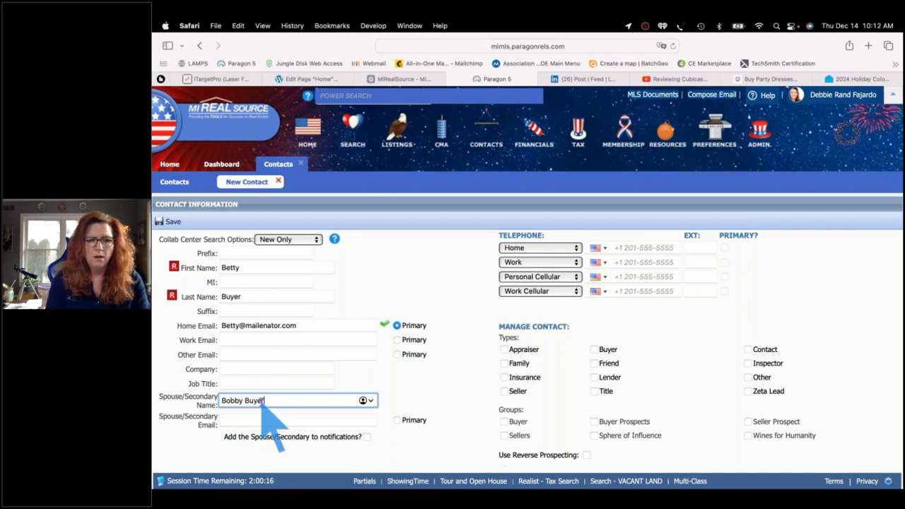
{"action": "key", "text": "Tab"}
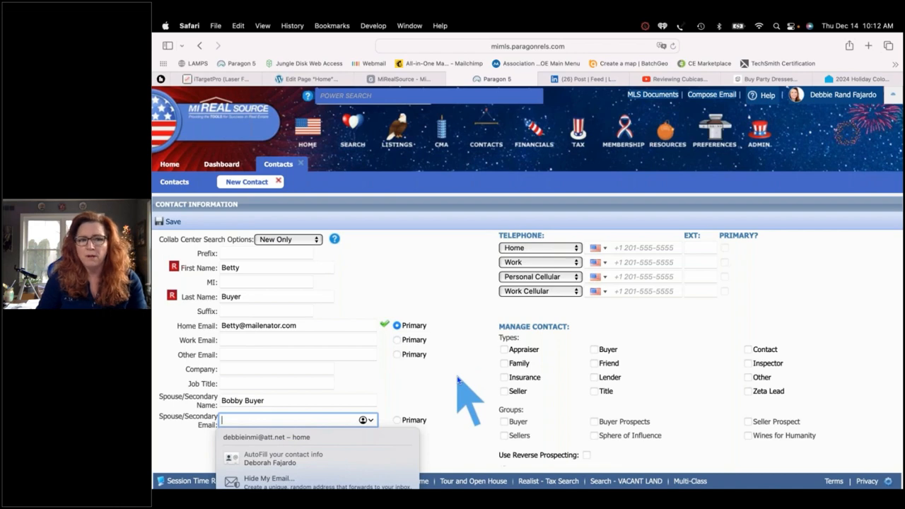
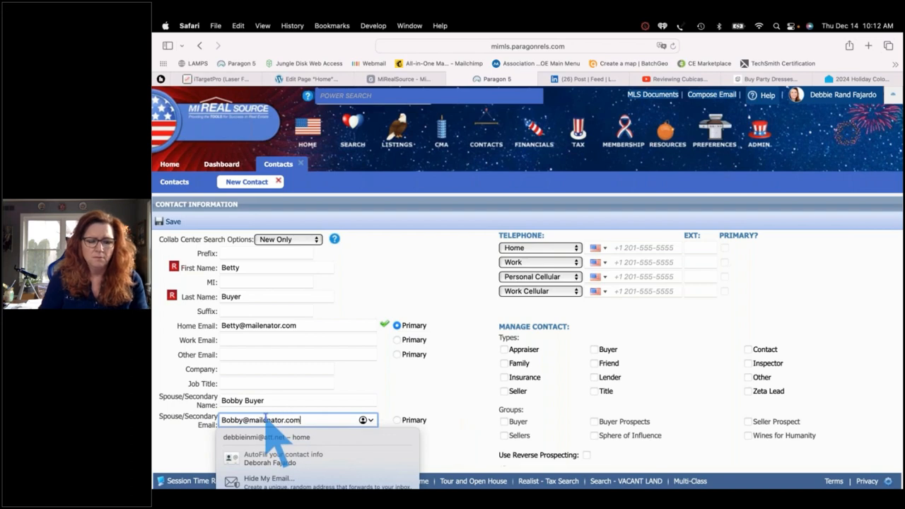
{"action": "key", "text": "Tab"}
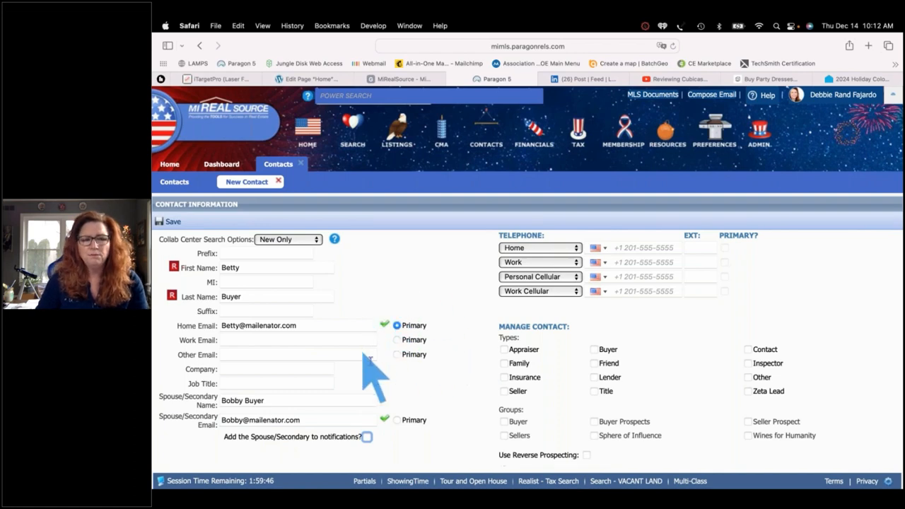
{"action": "left_click", "coordinate": [367, 438]}
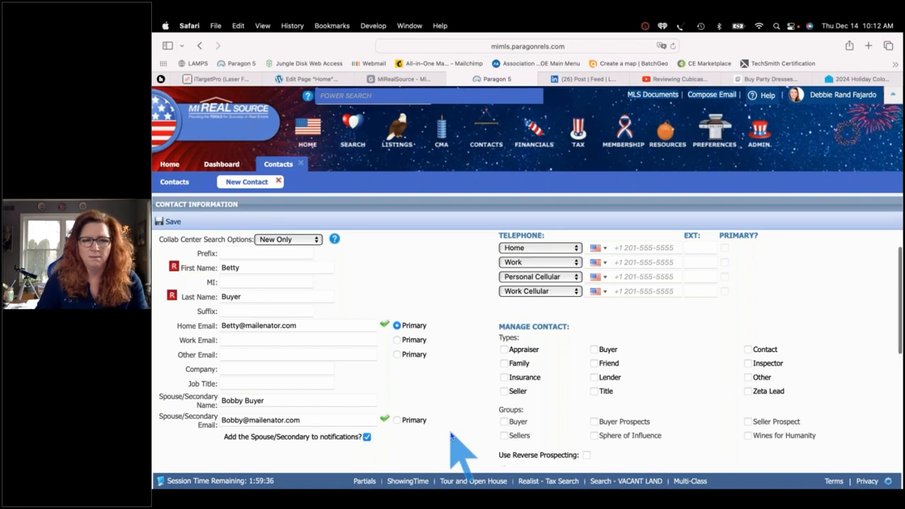
{"action": "scroll", "coordinate": [456, 452], "scroll_direction": "down", "scroll_amount": 1}
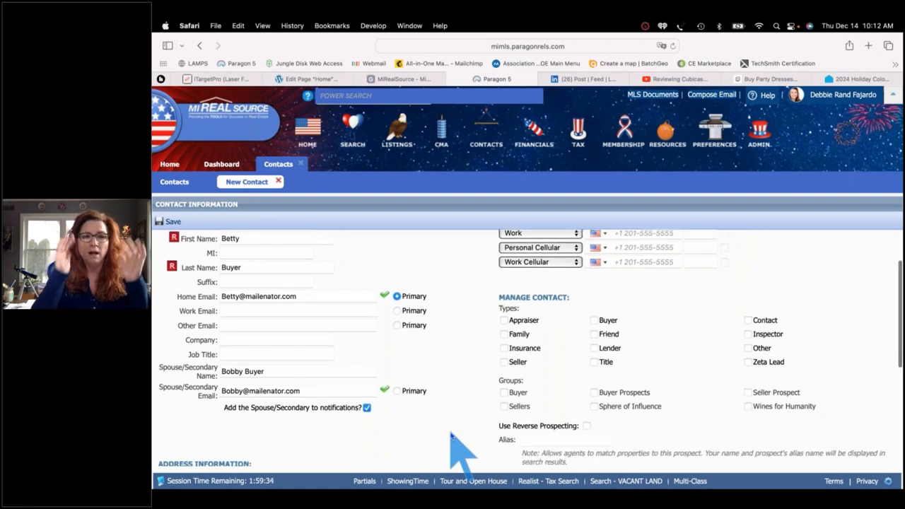
Enter the contact's home street address and city, correcting typos in the city name
{"action": "scroll", "coordinate": [451, 434], "scroll_direction": "down", "scroll_amount": 5}
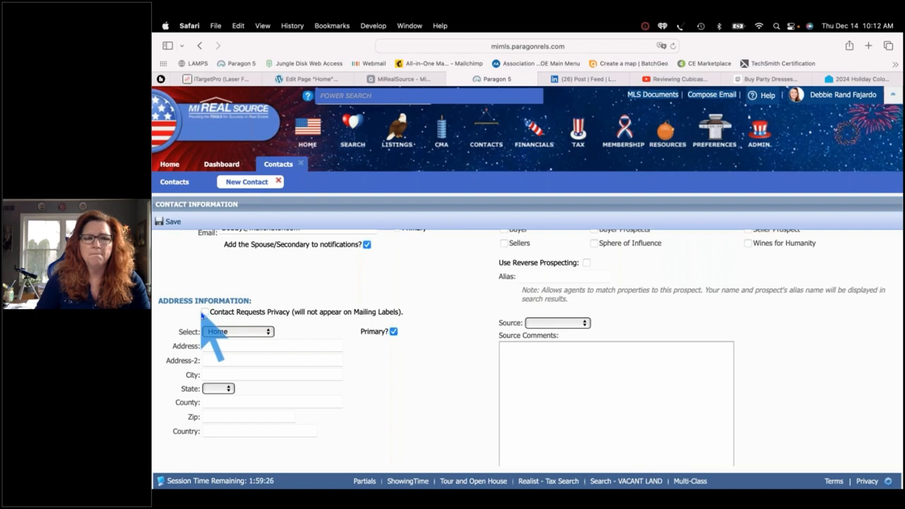
{"action": "left_click", "coordinate": [223, 344]}
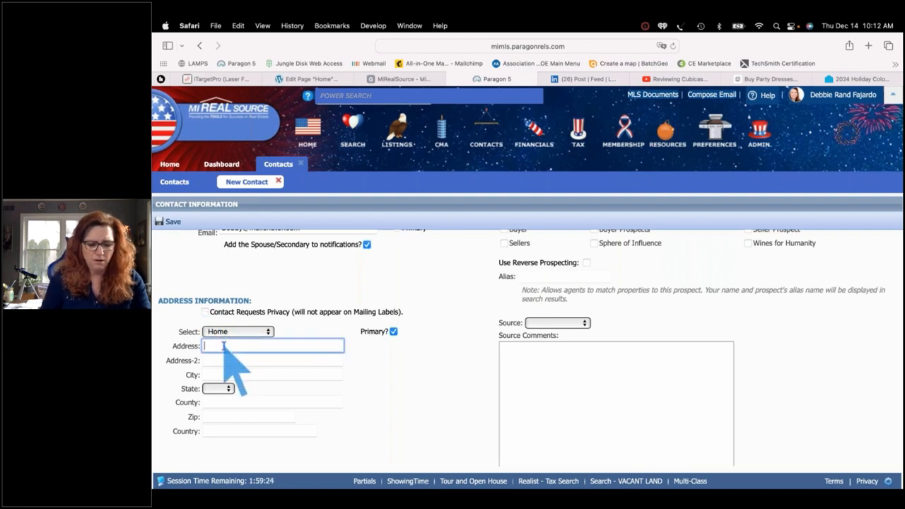
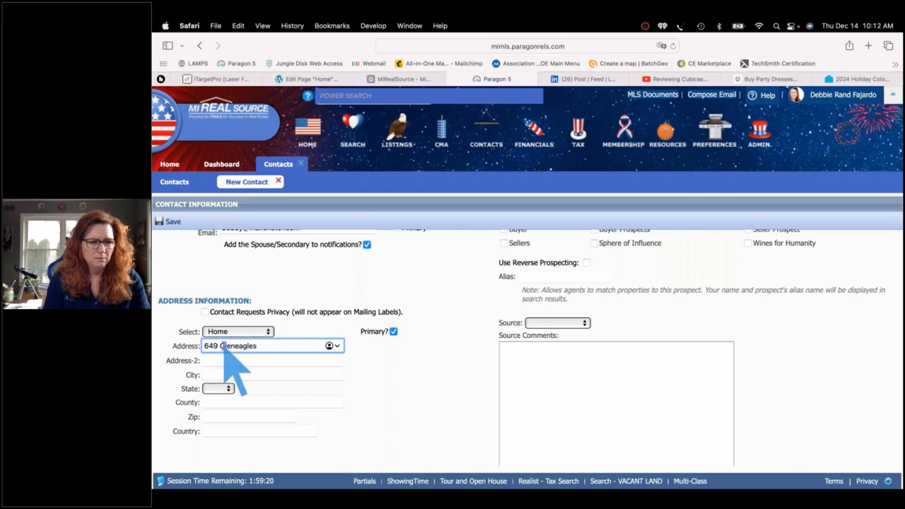
{"action": "key", "text": "Tab"}
{"action": "type", "text": "Saint. Cl"}
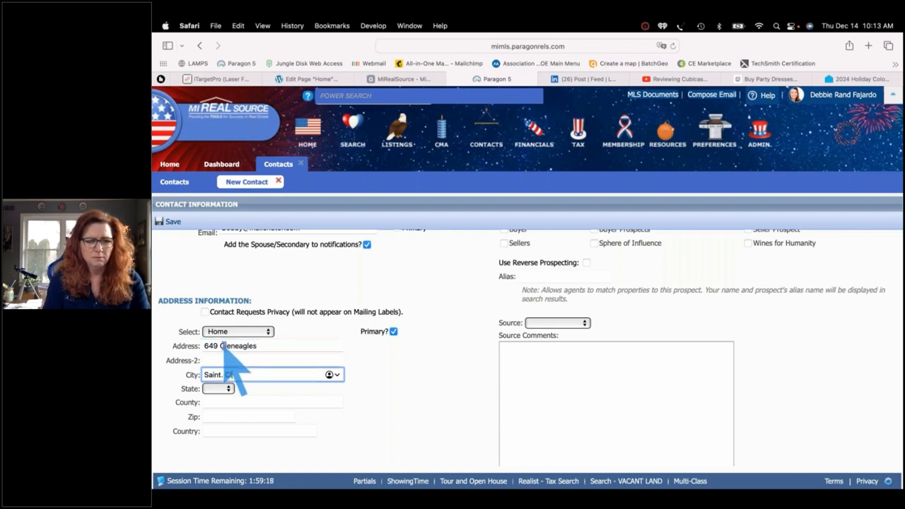
{"action": "key", "text": "BackSpace"}
{"action": "key", "text": "BackSpace"}
{"action": "key", "text": "BackSpace"}
{"action": "key", "text": "BackSpace"}
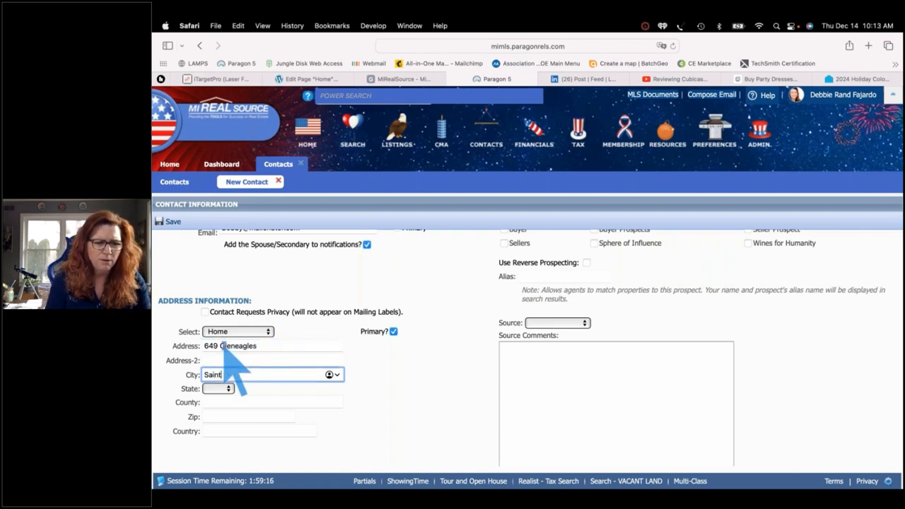
{"action": "type", "text": "Cal"}
{"action": "key", "text": "BackSpace"}
{"action": "key", "text": "BackSpace"}
{"action": "key", "text": "BackSpace"}
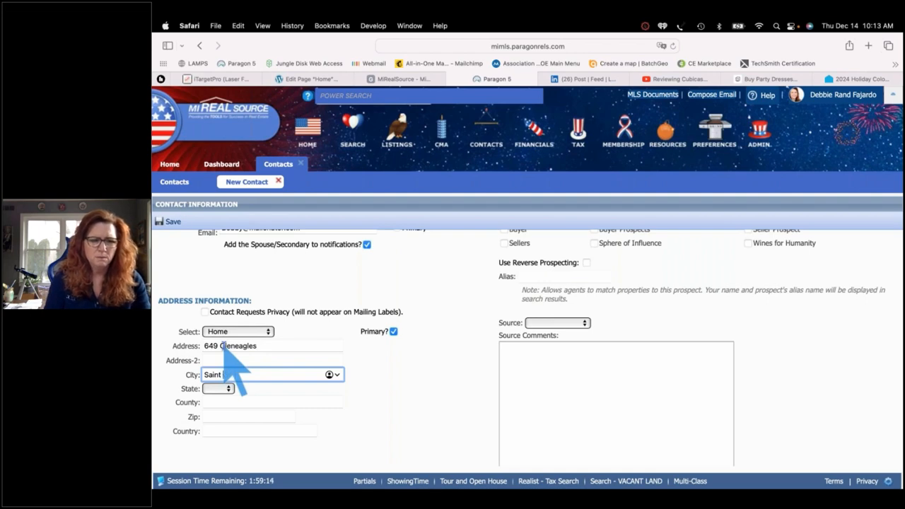
{"action": "type", "text": "Clair"}
Set the state to MI, skip County, and enter the contact's zip code
{"action": "key", "text": "Tab"}
{"action": "key", "text": "m"}
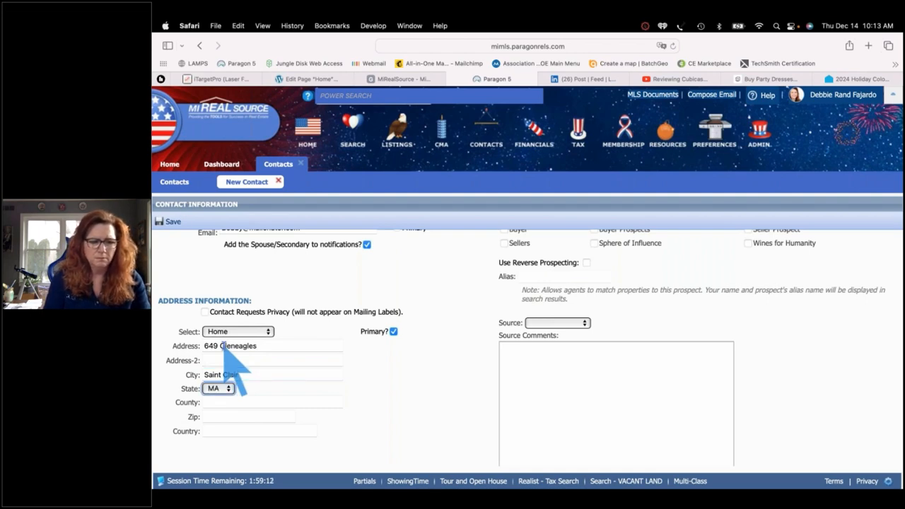
{"action": "key", "text": "Down"}
{"action": "key", "text": "Down"}
{"action": "key", "text": "Down"}
{"action": "key", "text": "Down"}
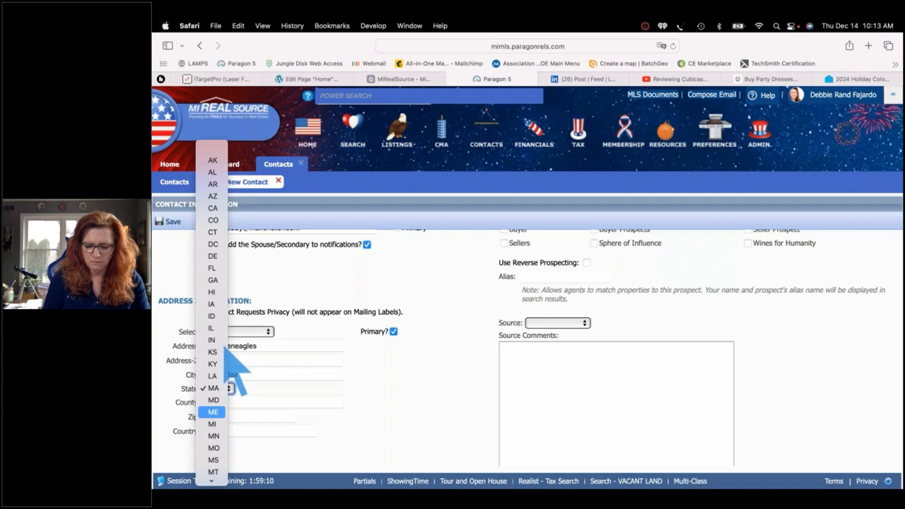
{"action": "key", "text": "Return"}
{"action": "key", "text": "Tab"}
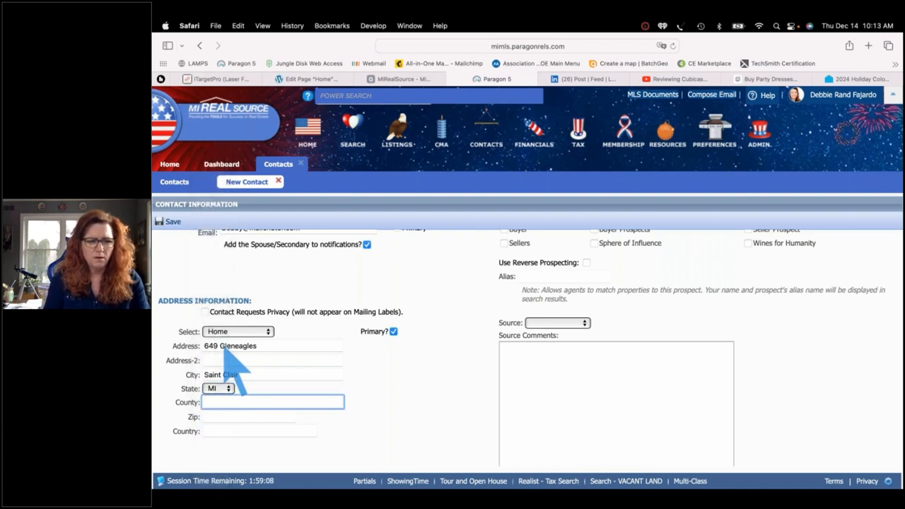
{"action": "key", "text": "Tab"}
{"action": "type", "text": "48079"}
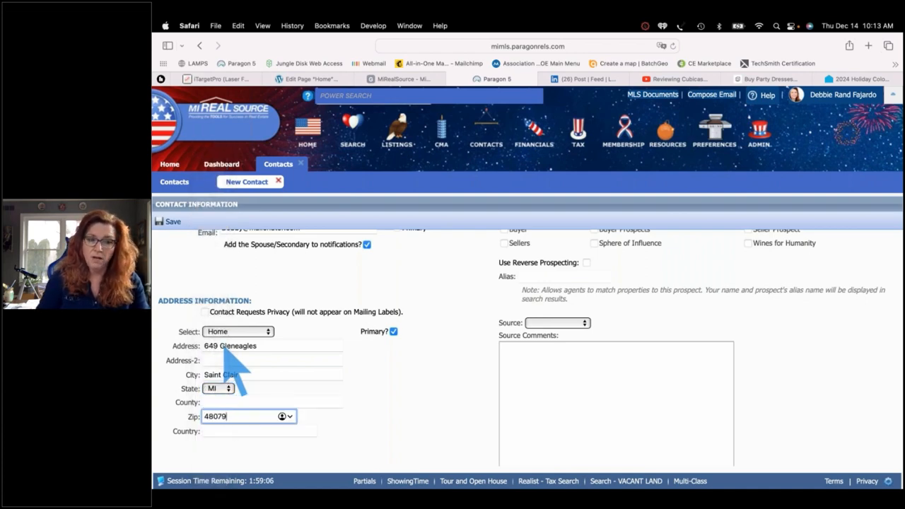
{"action": "key", "text": "Tab"}
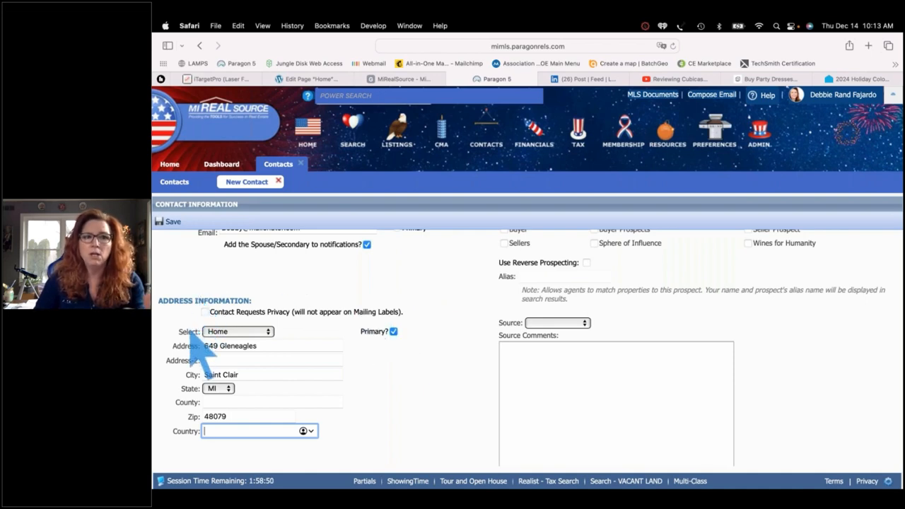
{"action": "scroll", "coordinate": [188, 311], "scroll_direction": "up", "scroll_amount": 5}
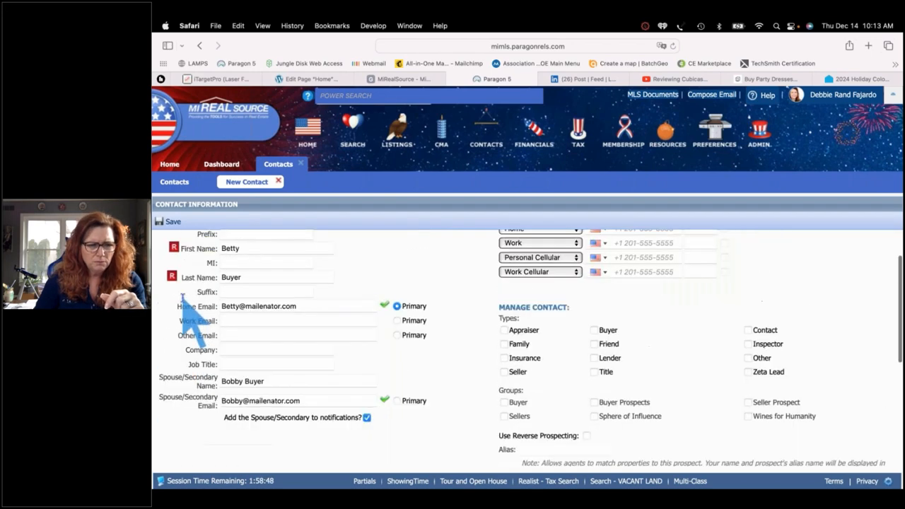
{"action": "scroll", "coordinate": [194, 318], "scroll_direction": "down", "scroll_amount": 3}
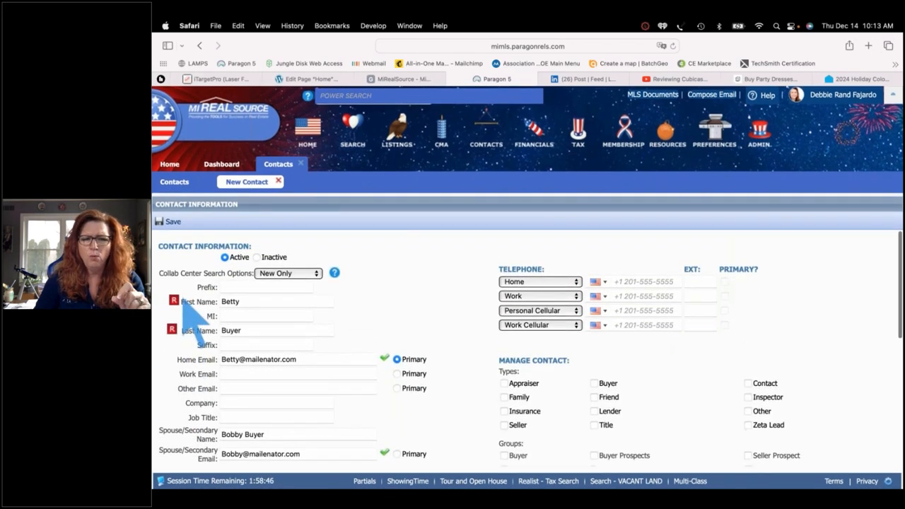
{"action": "scroll", "coordinate": [183, 302], "scroll_direction": "down", "scroll_amount": 3}
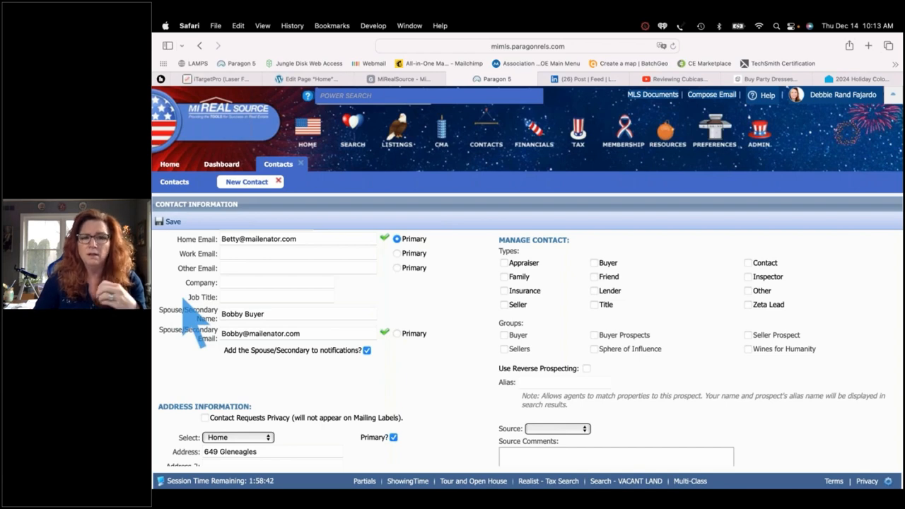
{"action": "scroll", "coordinate": [185, 304], "scroll_direction": "down", "scroll_amount": 3}
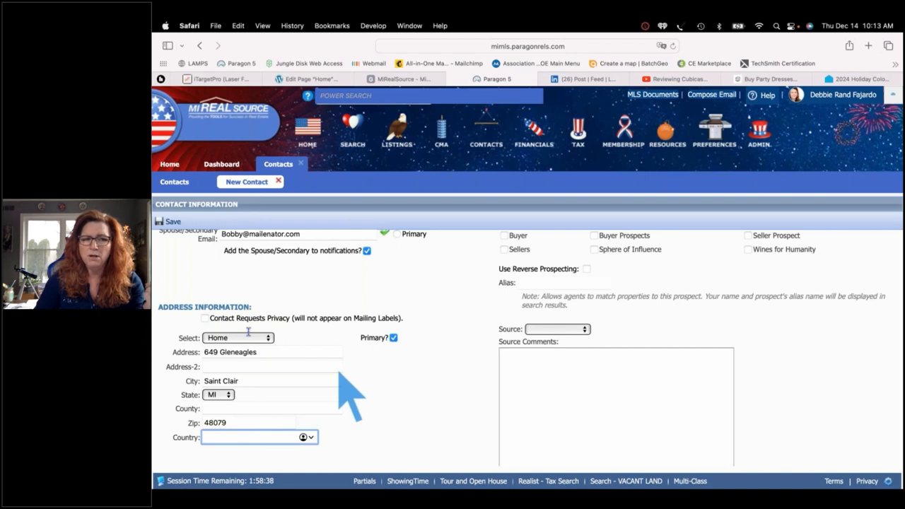
{"action": "left_click", "coordinate": [204, 318]}
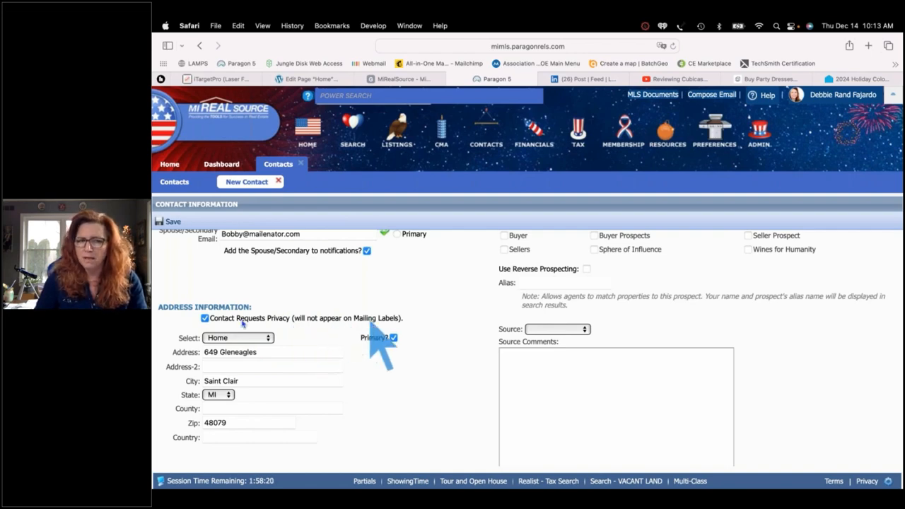
{"action": "left_click", "coordinate": [205, 318]}
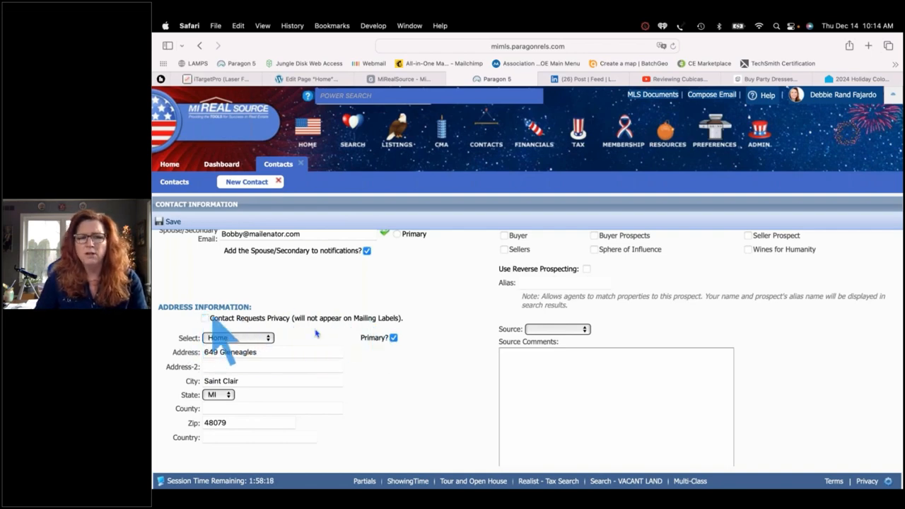
{"action": "scroll", "coordinate": [290, 374], "scroll_direction": "down", "scroll_amount": 2}
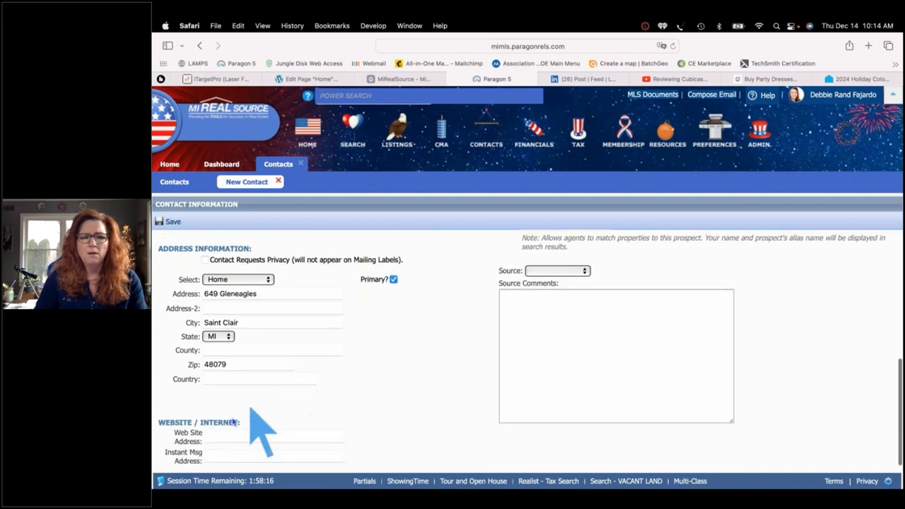
{"action": "scroll", "coordinate": [465, 324], "scroll_direction": "up", "scroll_amount": 6}
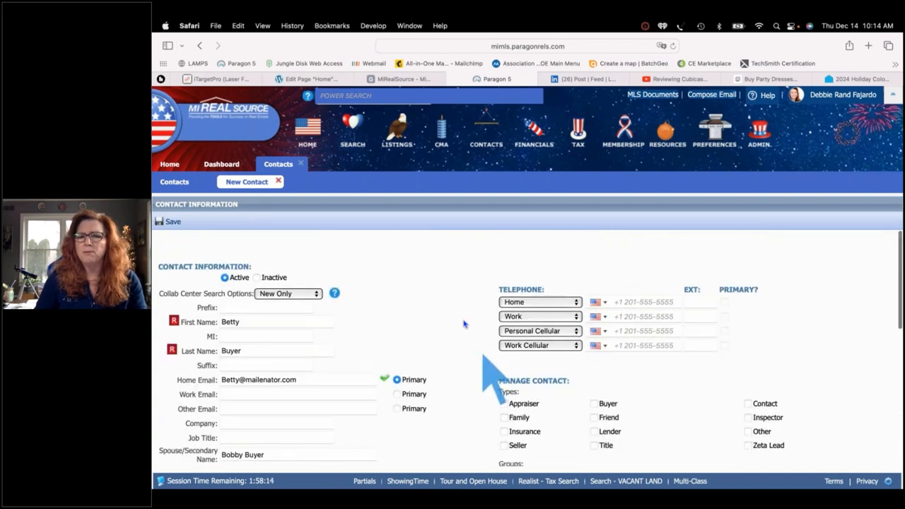
{"action": "scroll", "coordinate": [464, 324], "scroll_direction": "down", "scroll_amount": 1}
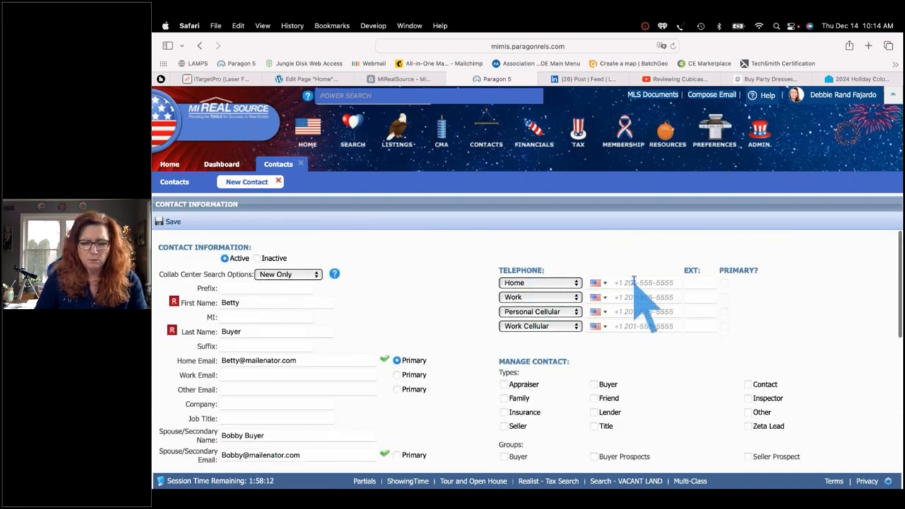
Enter the contact's Personal Cellular number, leaving the extension blank
{"action": "left_click", "coordinate": [627, 312]}
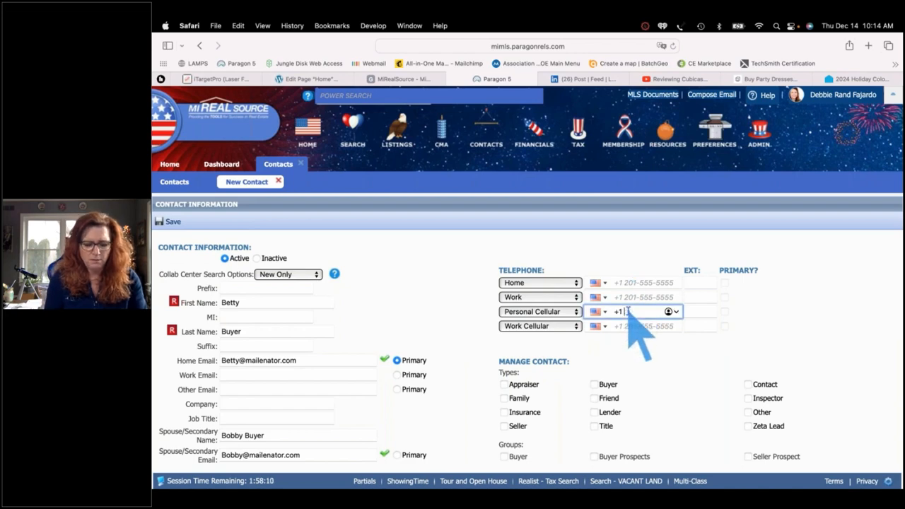
{"action": "type", "text": "5"}
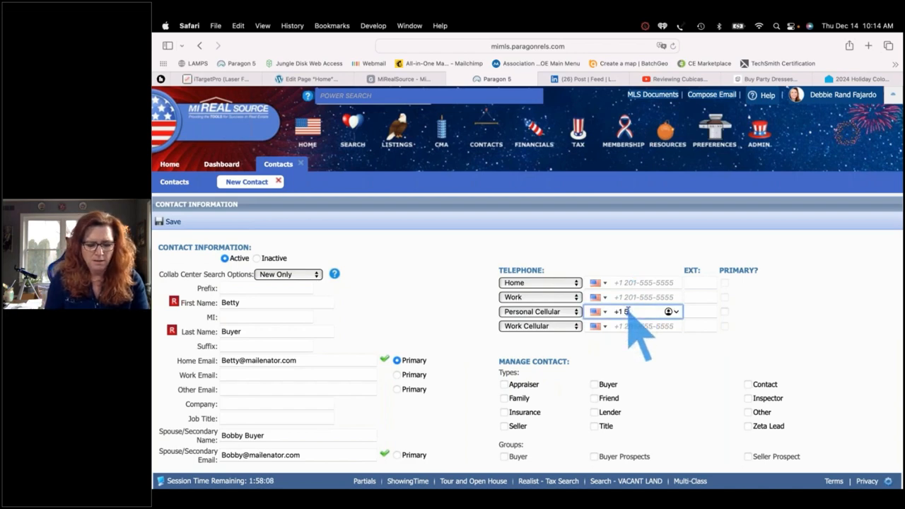
{"action": "key", "text": "BackSpace"}
{"action": "type", "text": "248-555-1"}
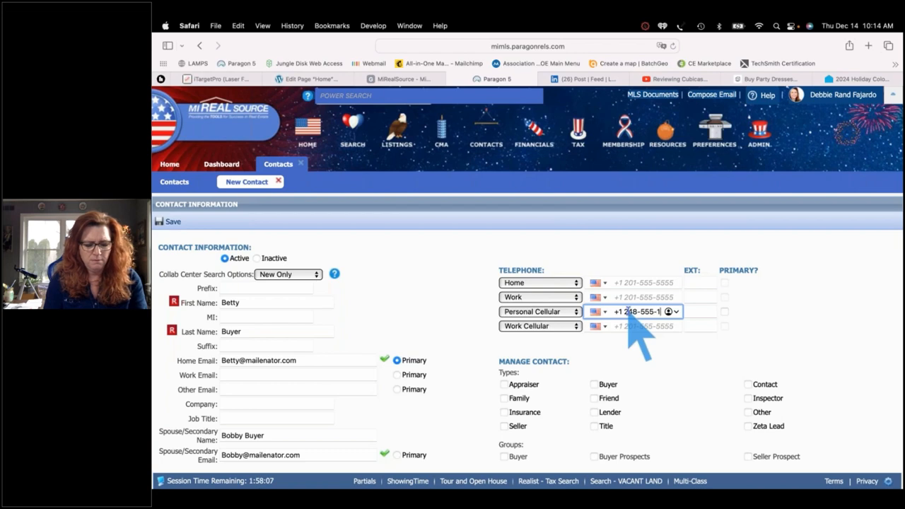
{"action": "type", "text": "2"}
{"action": "type", "text": "12"}
{"action": "key", "text": "Tab"}
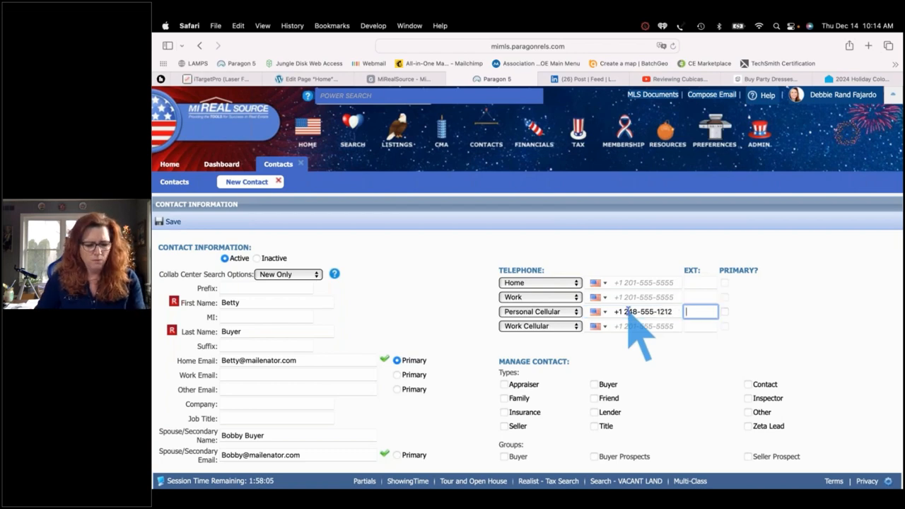
{"action": "key", "text": "Tab"}
Tick Primary for Personal Cellular, then scroll down to Use Reverse Prospecting
{"action": "key", "text": "space"}
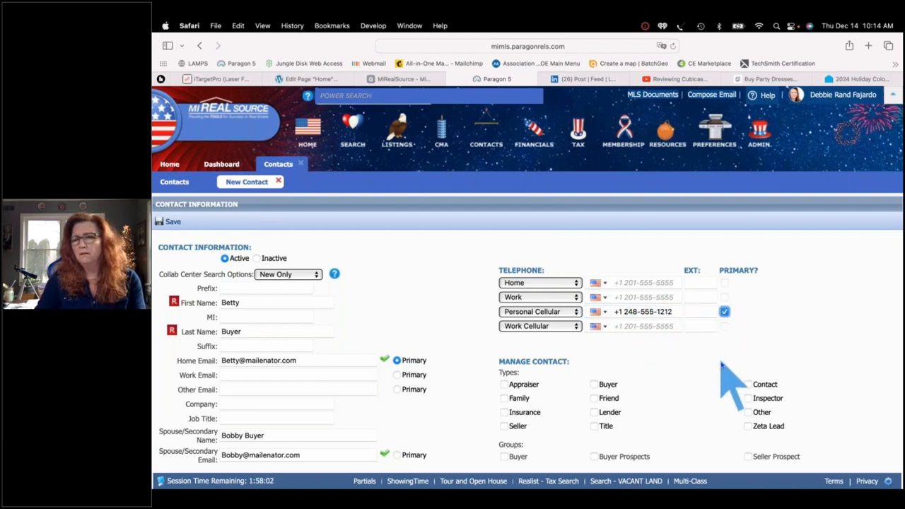
{"action": "scroll", "coordinate": [709, 365], "scroll_direction": "down", "scroll_amount": 3}
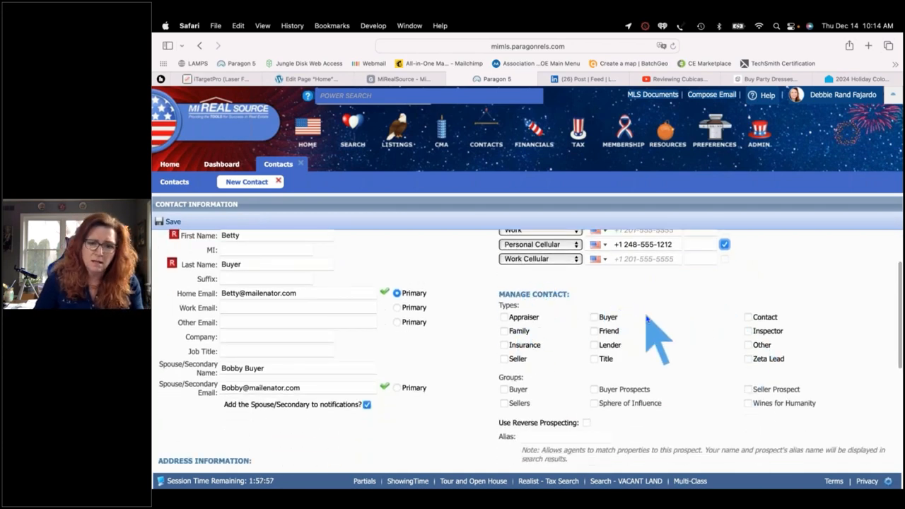
{"action": "scroll", "coordinate": [645, 324], "scroll_direction": "down", "scroll_amount": 1}
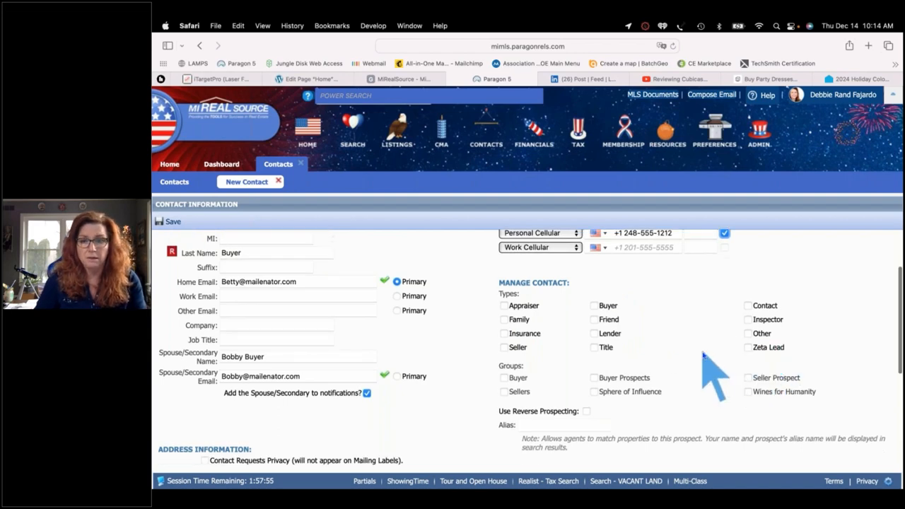
{"action": "scroll", "coordinate": [707, 360], "scroll_direction": "down", "scroll_amount": 3}
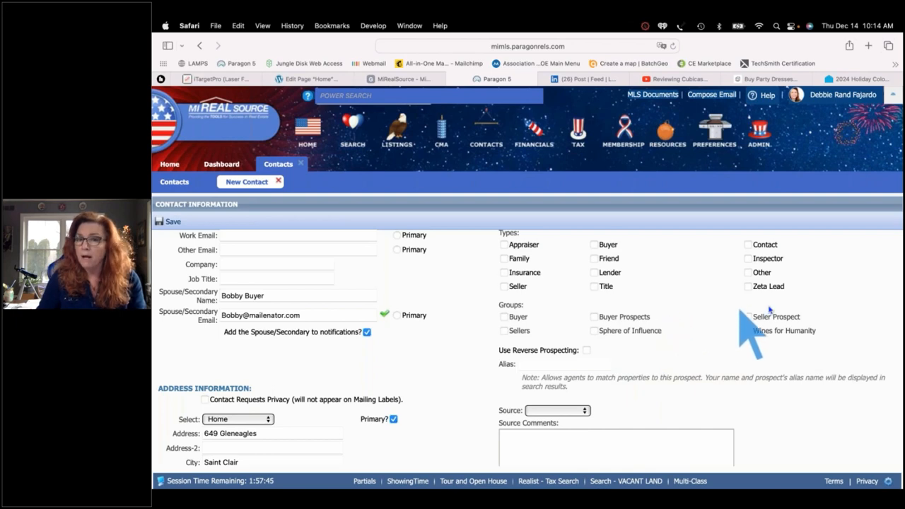
{"action": "scroll", "coordinate": [707, 323], "scroll_direction": "down", "scroll_amount": 2}
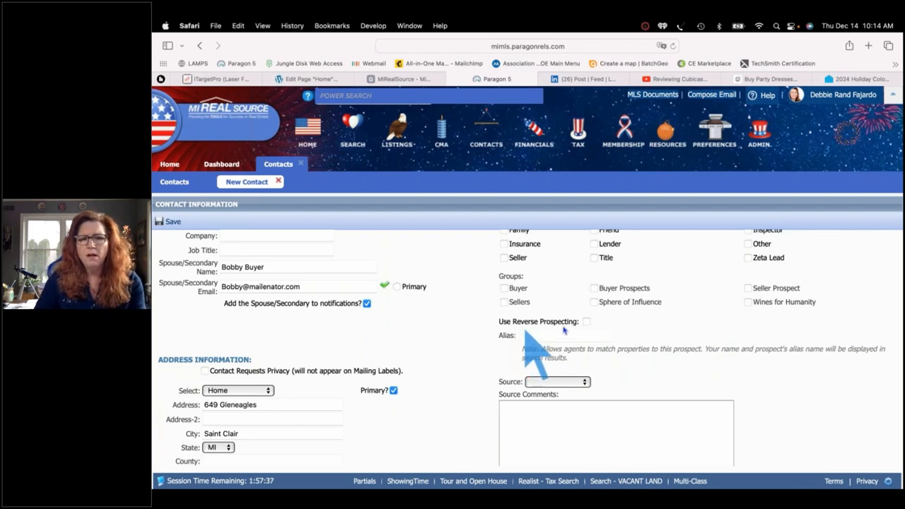
Turn on Use Reverse Prospecting and set the contact's alias to 'Snowflake'
{"action": "left_click", "coordinate": [586, 322]}
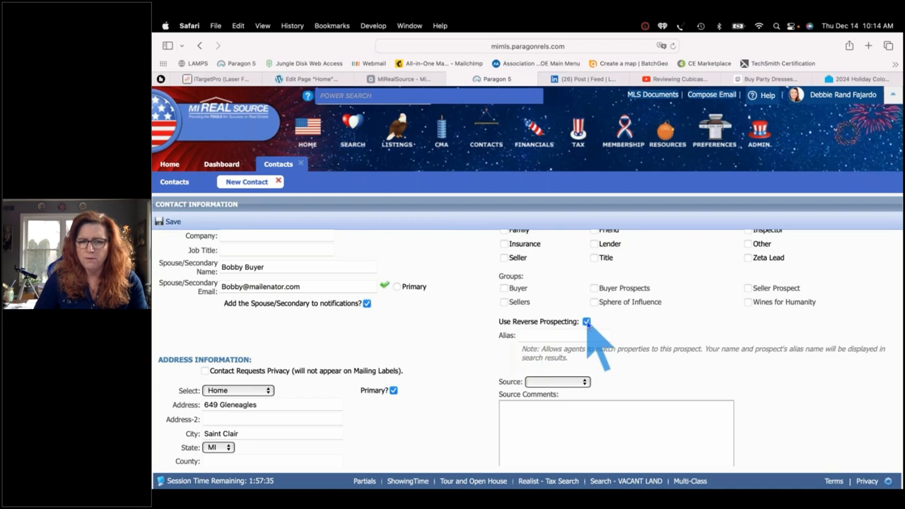
{"action": "left_click", "coordinate": [532, 336]}
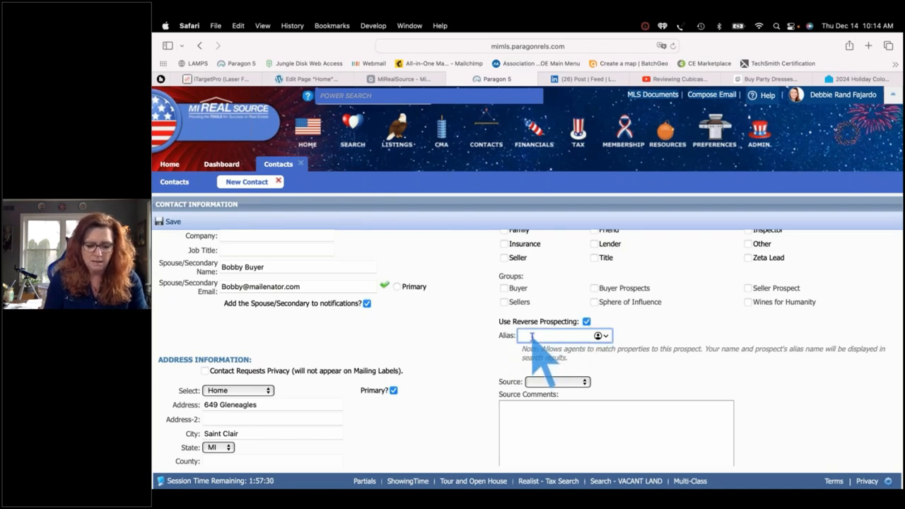
{"action": "type", "text": "Snowflake"}
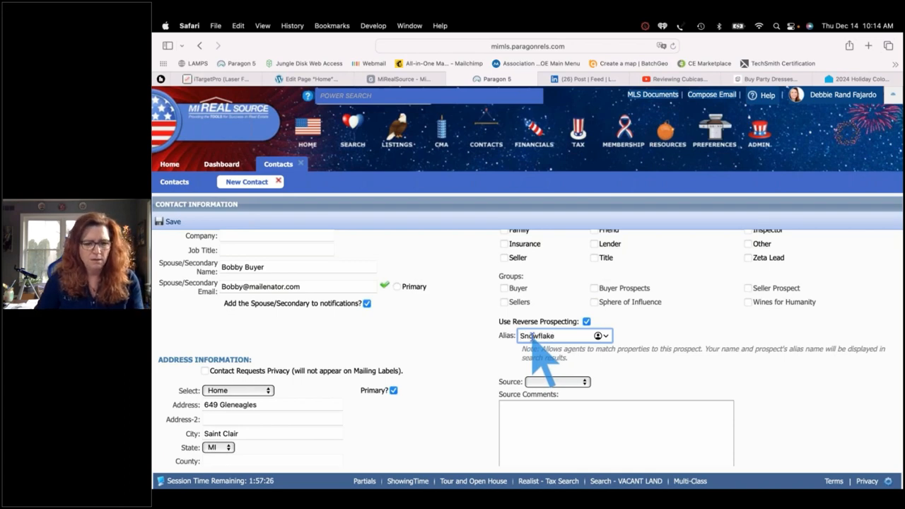
{"action": "key", "text": "Tab"}
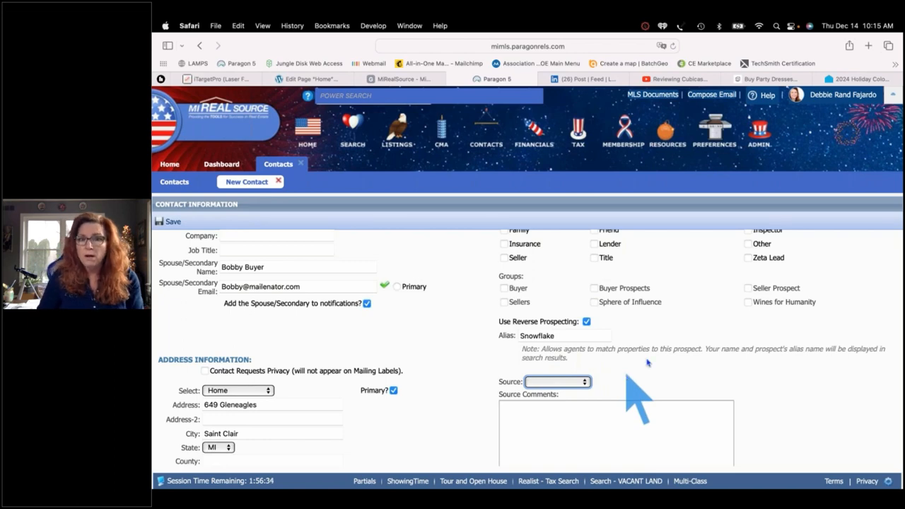
{"action": "scroll", "coordinate": [481, 365], "scroll_direction": "down", "scroll_amount": 3}
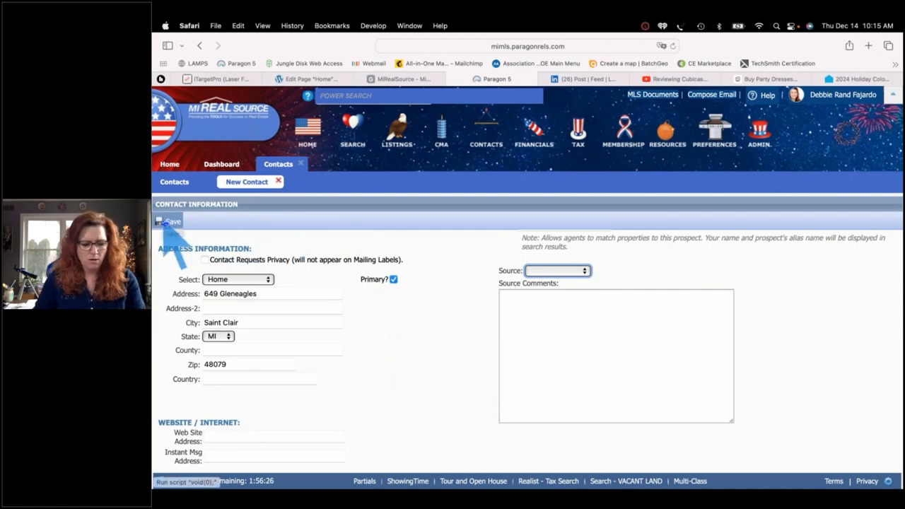
Save the buyer contact and advance with NEXT twice to Add Saved Search
{"action": "left_click", "coordinate": [164, 222]}
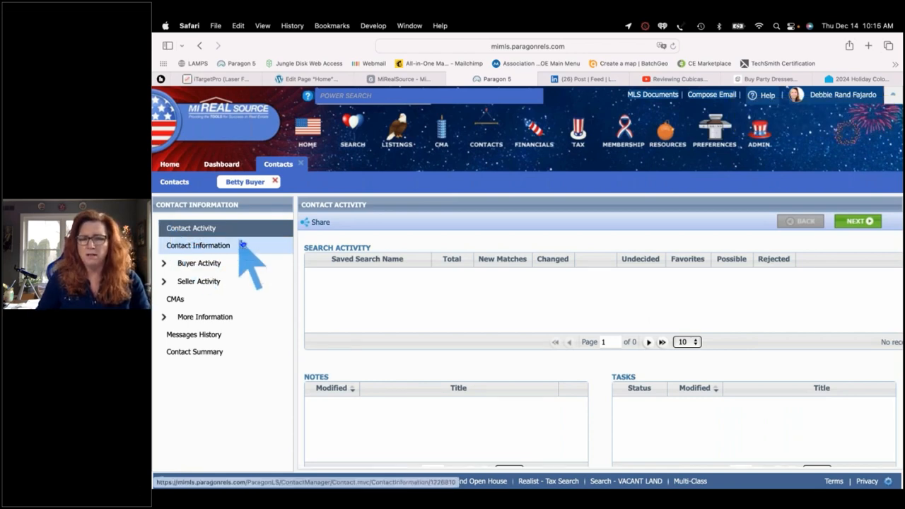
{"action": "left_click", "coordinate": [853, 222]}
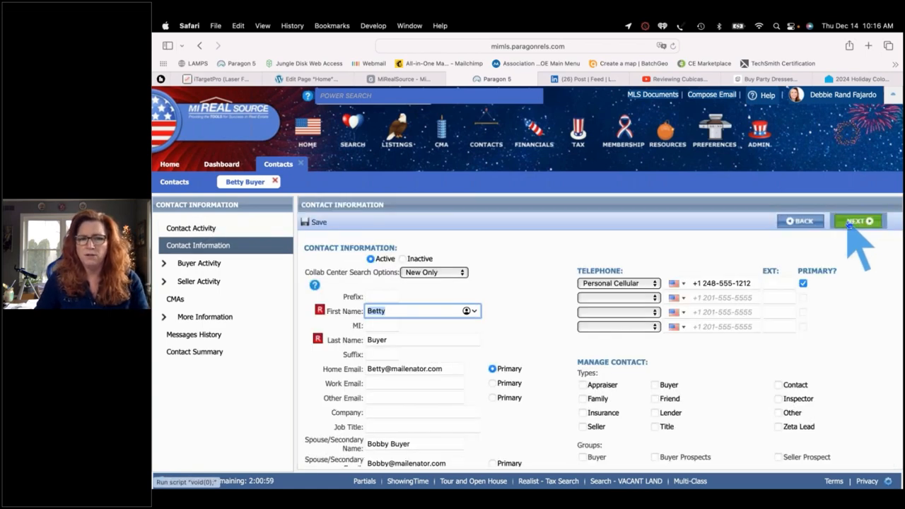
{"action": "left_click", "coordinate": [850, 222]}
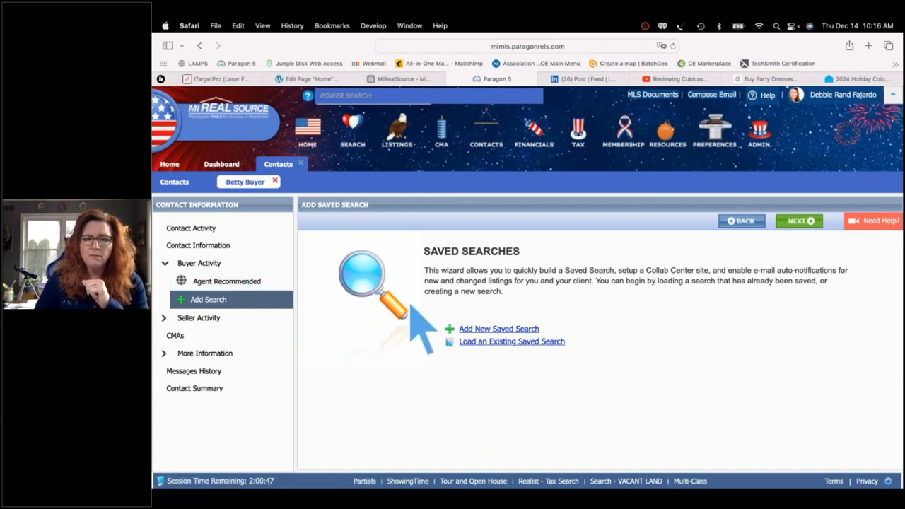
Load the existing saved search by filtering for 'lottery' and saving Lottery Search to the contact
{"action": "left_click", "coordinate": [493, 342]}
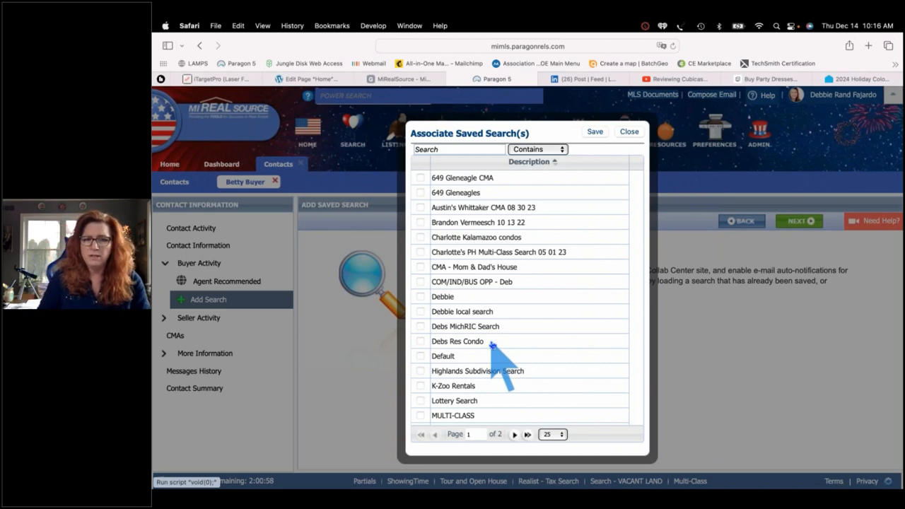
{"action": "left_click", "coordinate": [439, 150]}
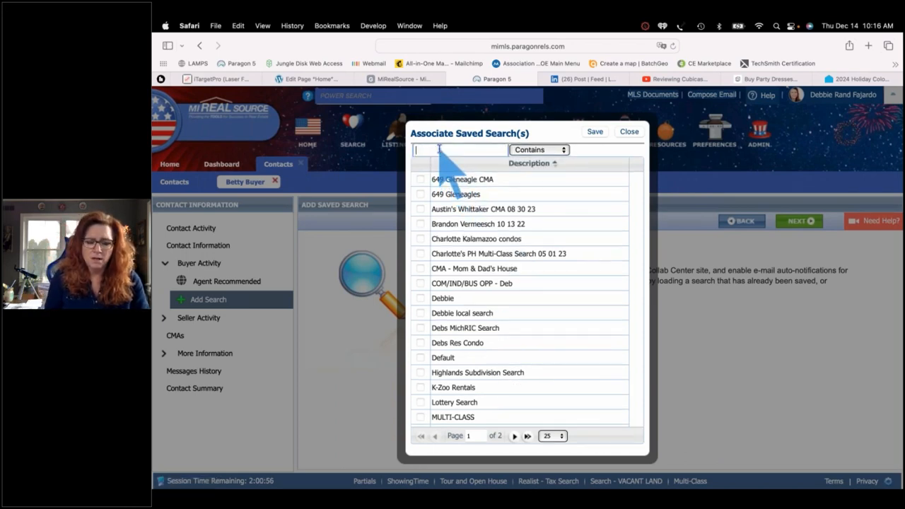
{"action": "type", "text": "lottery"}
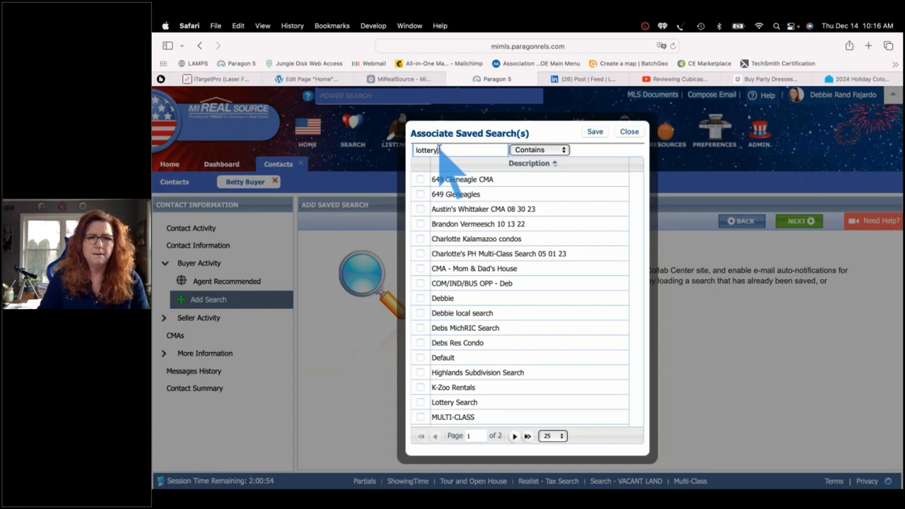
{"action": "left_click", "coordinate": [419, 180]}
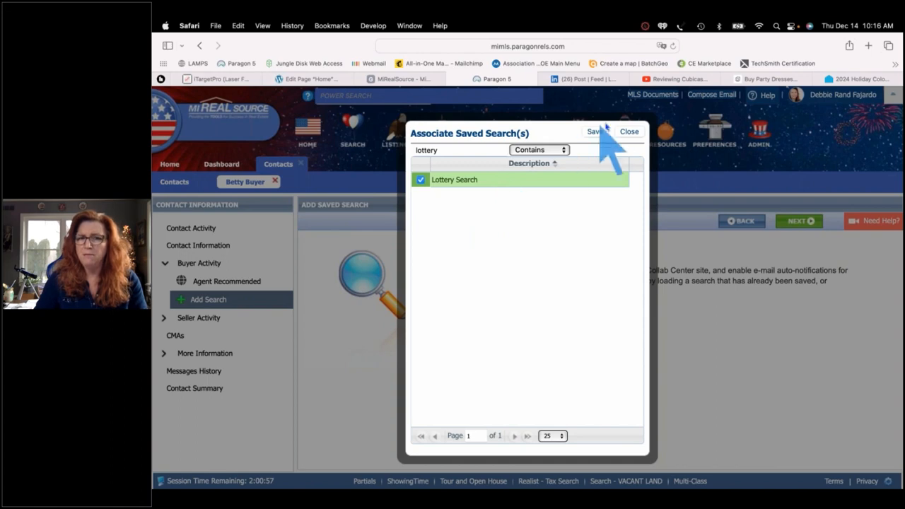
{"action": "left_click", "coordinate": [596, 132]}
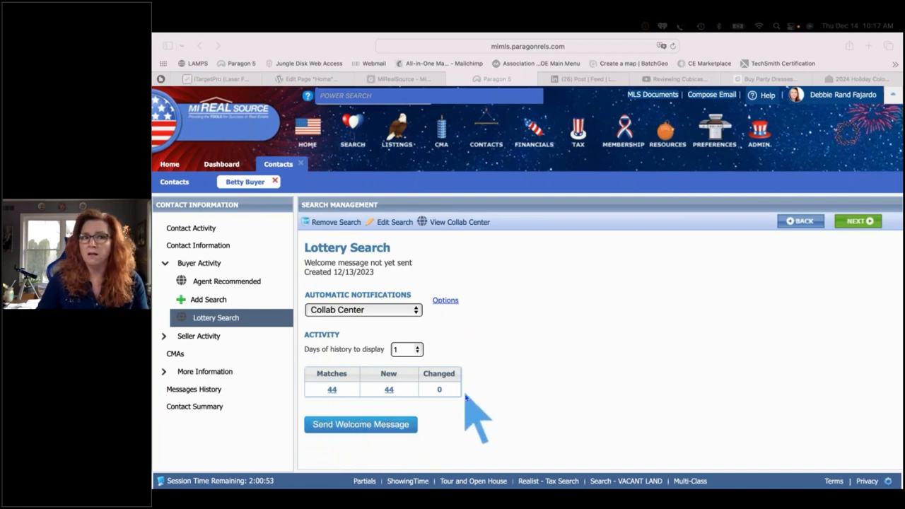
Open the Options next to Automatic Notifications to show Advanced Email Options
{"action": "left_click", "coordinate": [444, 302]}
{"action": "left_click", "coordinate": [444, 302]}
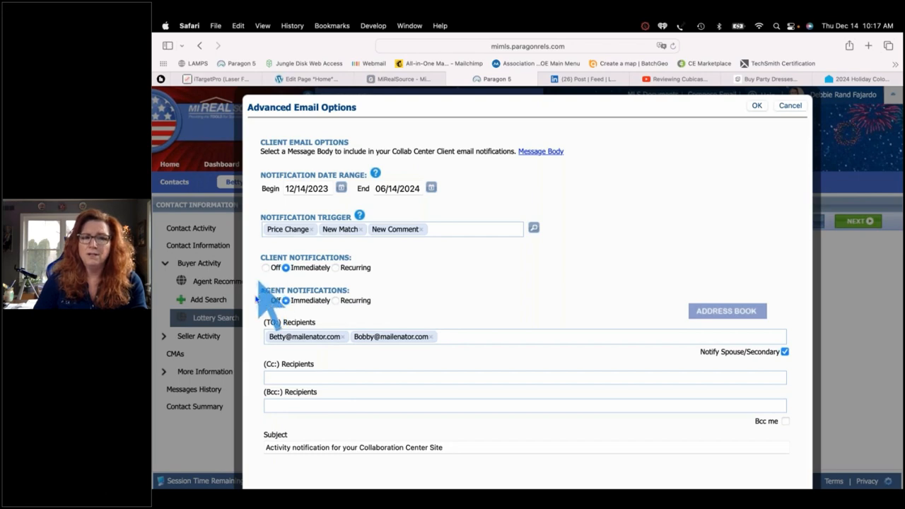
Set client notifications to Recurring, daily every 1 day at 7:00 AM
{"action": "left_click", "coordinate": [336, 267]}
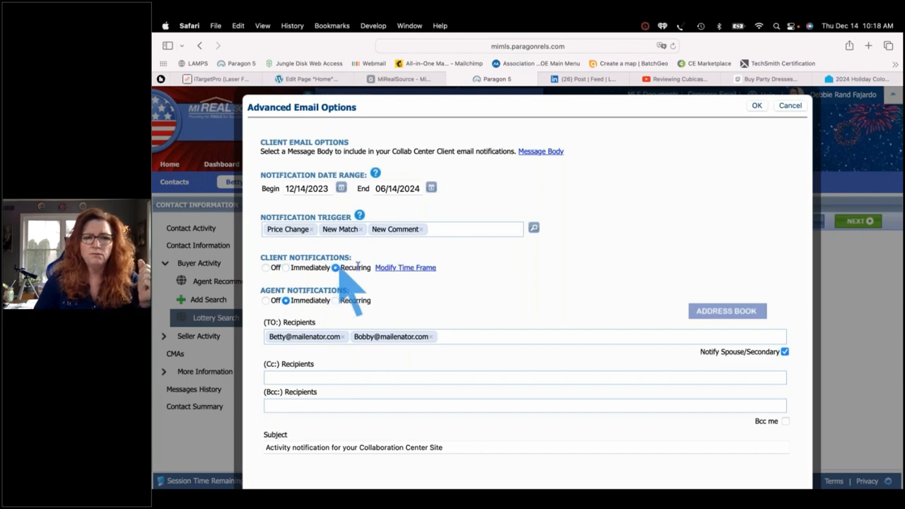
{"action": "left_click", "coordinate": [406, 268]}
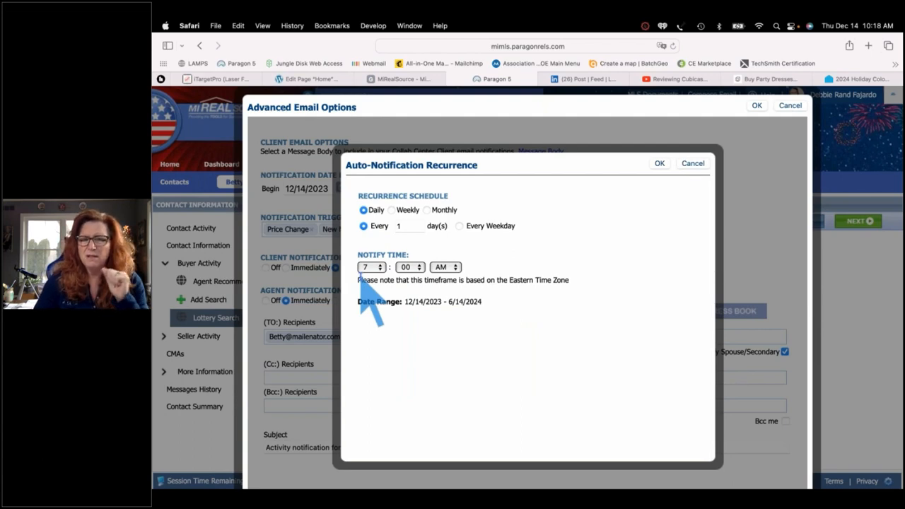
{"action": "left_click", "coordinate": [660, 164]}
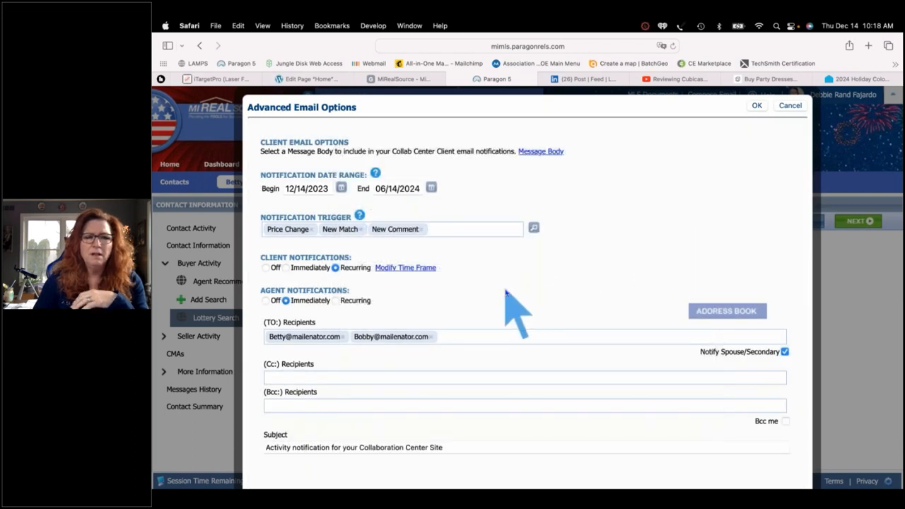
{"action": "scroll", "coordinate": [505, 292], "scroll_direction": "down", "scroll_amount": 1}
{"action": "scroll", "coordinate": [506, 292], "scroll_direction": "up", "scroll_amount": 1}
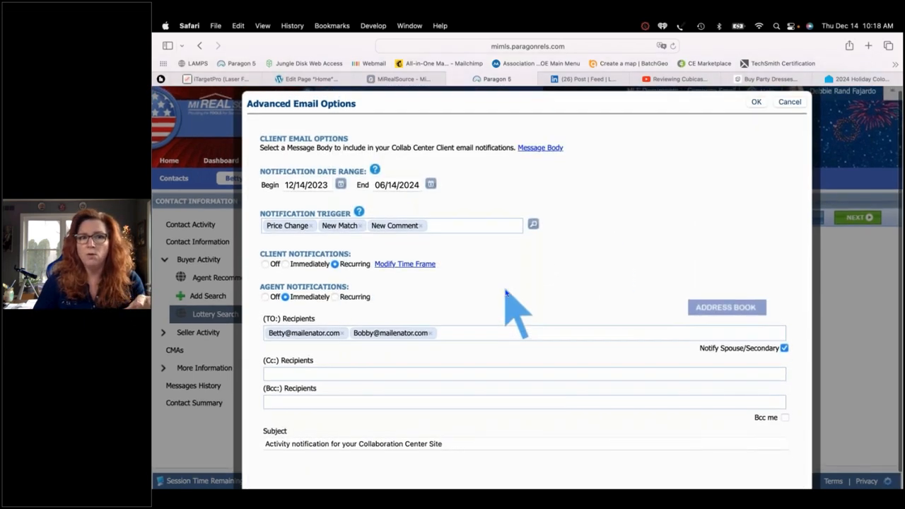
Set agent notifications to Recurring, daily every 1 day at 7:00 AM
{"action": "left_click", "coordinate": [336, 297]}
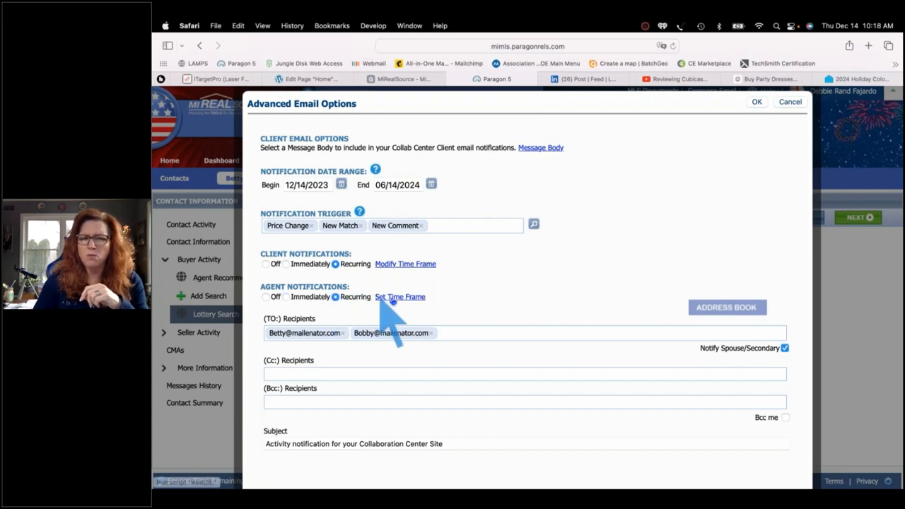
{"action": "left_click", "coordinate": [393, 297]}
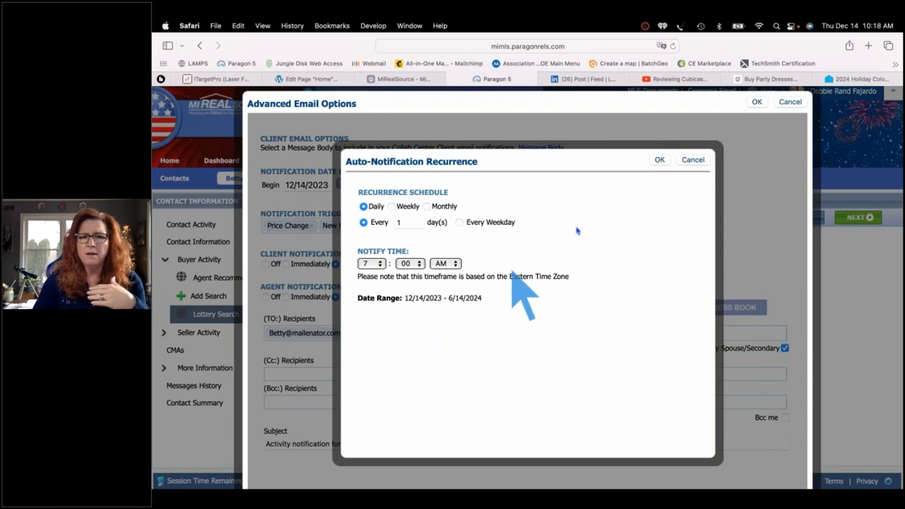
{"action": "left_click", "coordinate": [657, 161]}
{"action": "scroll", "coordinate": [587, 262], "scroll_direction": "down", "scroll_amount": 1}
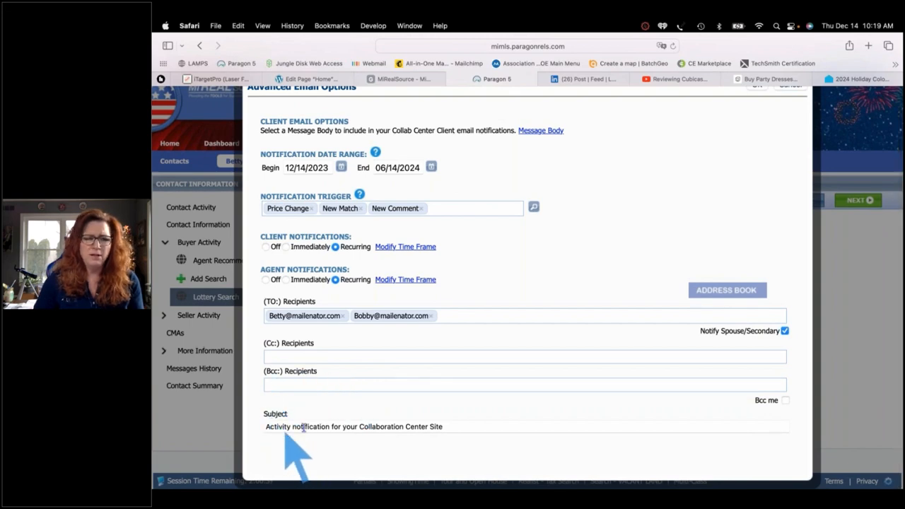
Change the subject to 'Activity for your Collab Center Site - Lottery Search' and click OK
{"action": "left_click", "coordinate": [403, 426]}
{"action": "key", "text": "BackSpace"}
{"action": "key", "text": "BackSpace"}
{"action": "key", "text": "BackSpace"}
{"action": "key", "text": "BackSpace"}
{"action": "key", "text": "BackSpace"}
{"action": "key", "text": "BackSpace"}
{"action": "key", "text": "BackSpace"}
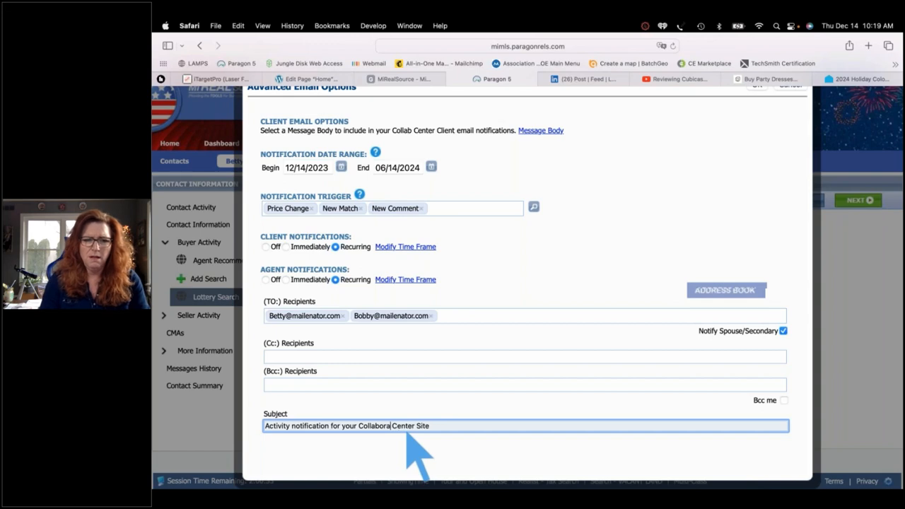
{"action": "double_click", "coordinate": [311, 426]}
{"action": "key", "text": "BackSpace"}
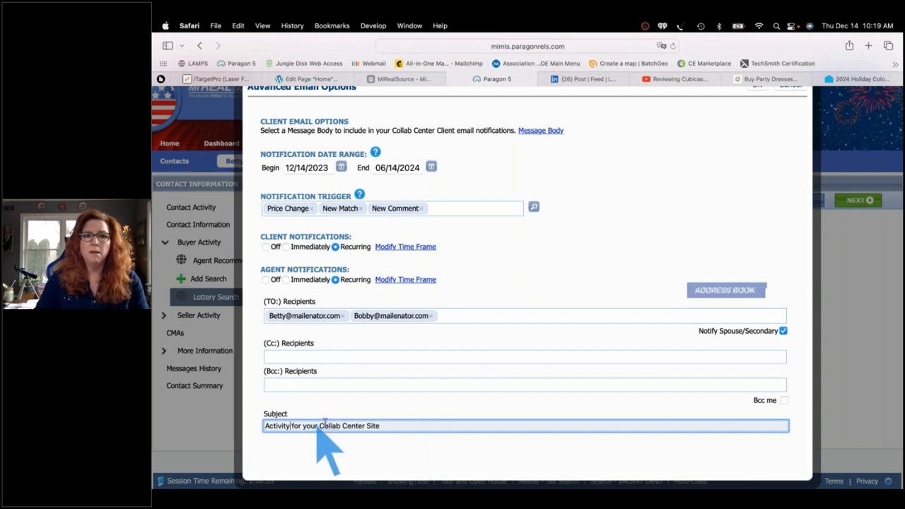
{"action": "left_click", "coordinate": [403, 421]}
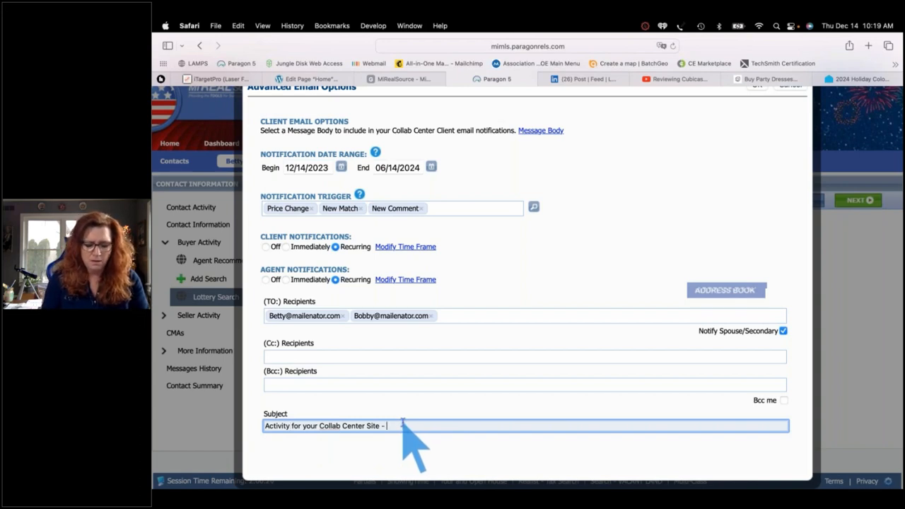
{"action": "type", "text": "- Lottery Search"}
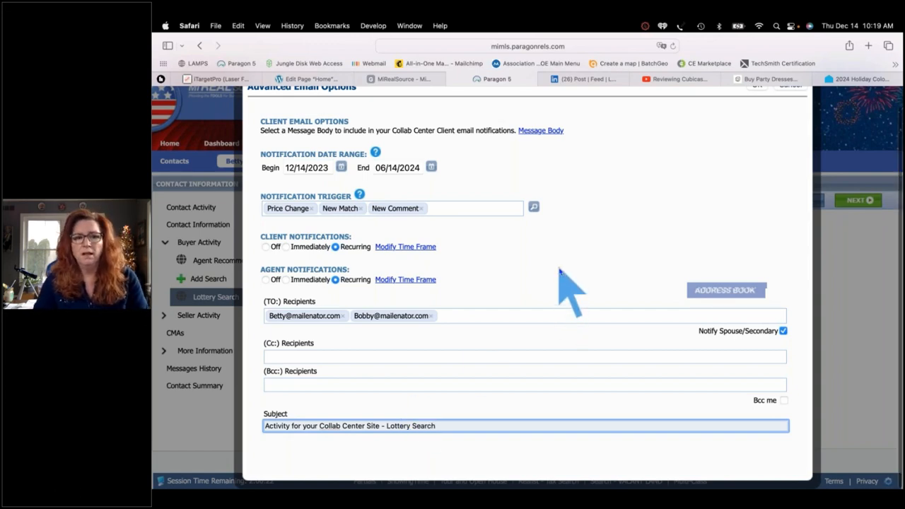
{"action": "scroll", "coordinate": [566, 283], "scroll_direction": "up", "scroll_amount": 1}
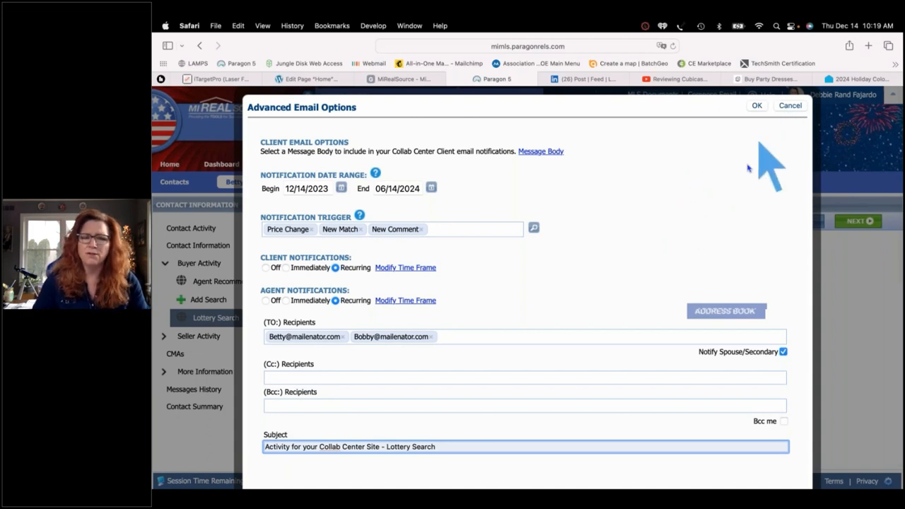
{"action": "left_click", "coordinate": [757, 106]}
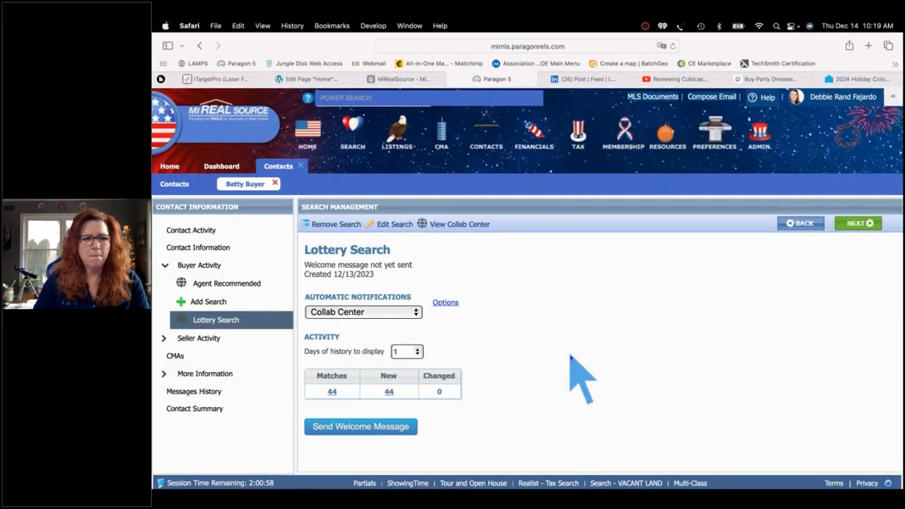
{"action": "scroll", "coordinate": [570, 356], "scroll_direction": "down", "scroll_amount": 1}
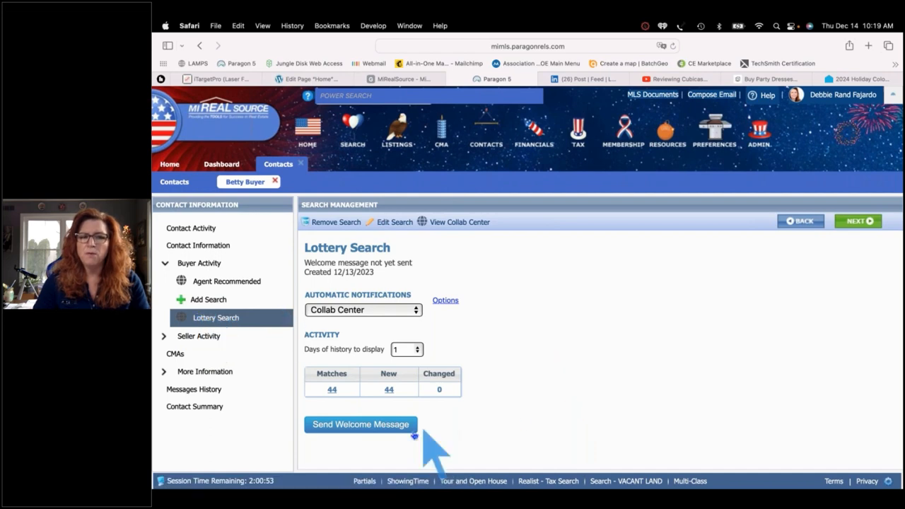
Start the welcome email to the client, preview it down to the signature, then close the preview
{"action": "left_click", "coordinate": [360, 426]}
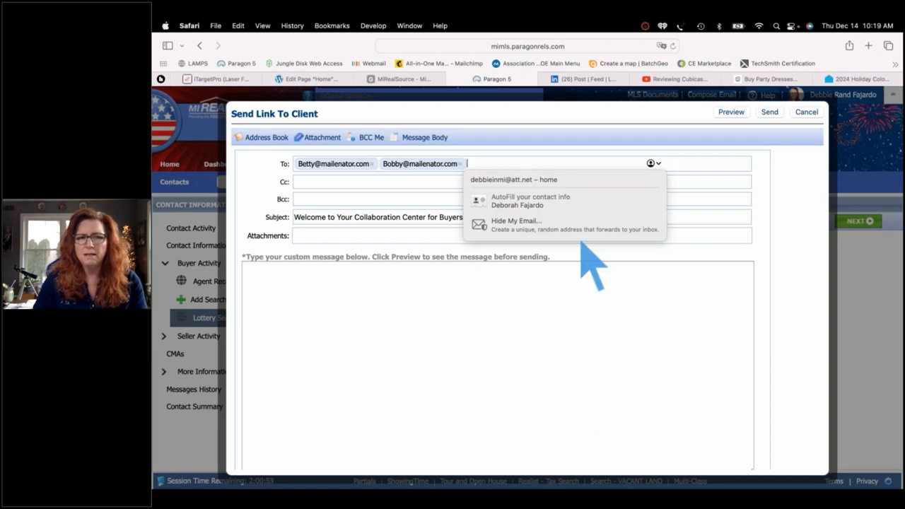
{"action": "left_click", "coordinate": [733, 113]}
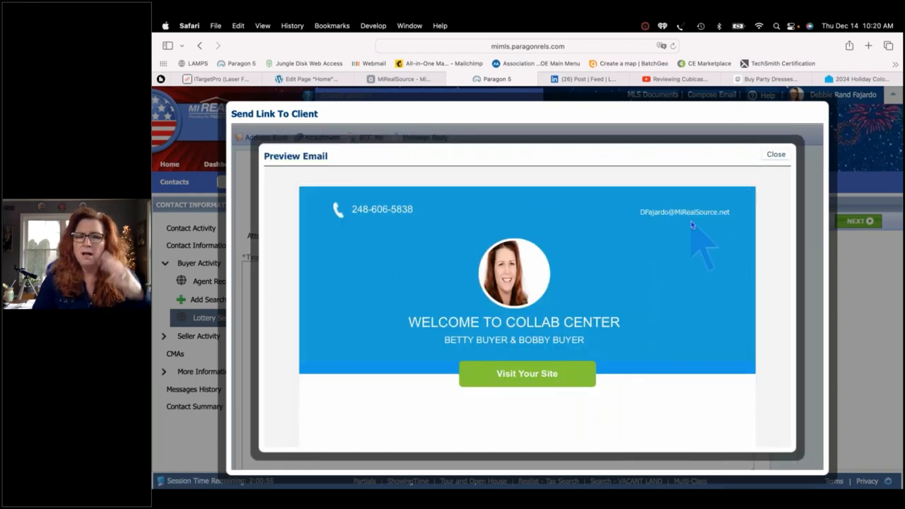
{"action": "scroll", "coordinate": [692, 225], "scroll_direction": "down", "scroll_amount": 2}
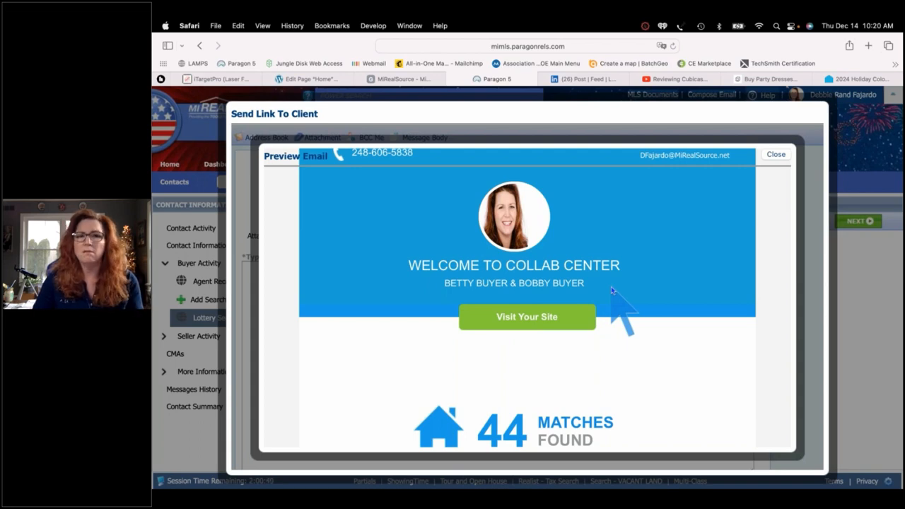
{"action": "scroll", "coordinate": [613, 289], "scroll_direction": "down", "scroll_amount": 4}
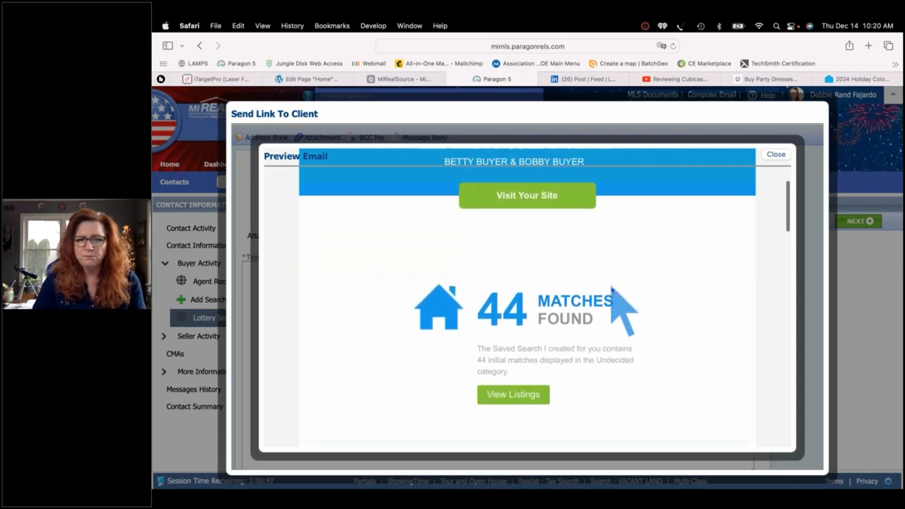
{"action": "scroll", "coordinate": [613, 290], "scroll_direction": "down", "scroll_amount": 3}
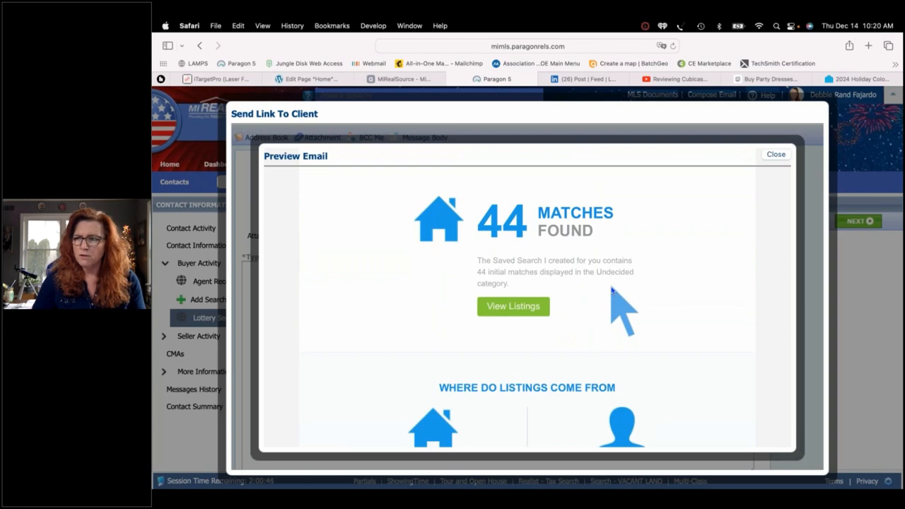
{"action": "scroll", "coordinate": [613, 289], "scroll_direction": "down", "scroll_amount": 6}
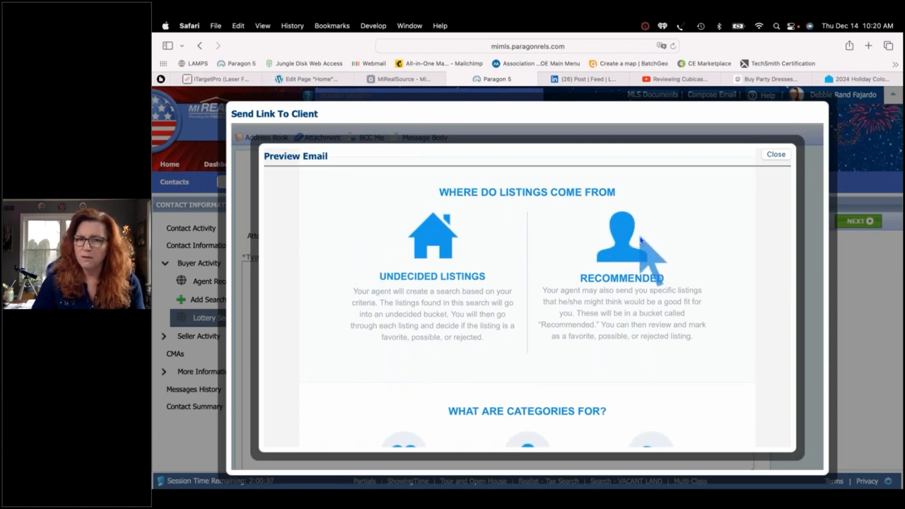
{"action": "scroll", "coordinate": [640, 241], "scroll_direction": "down", "scroll_amount": 5}
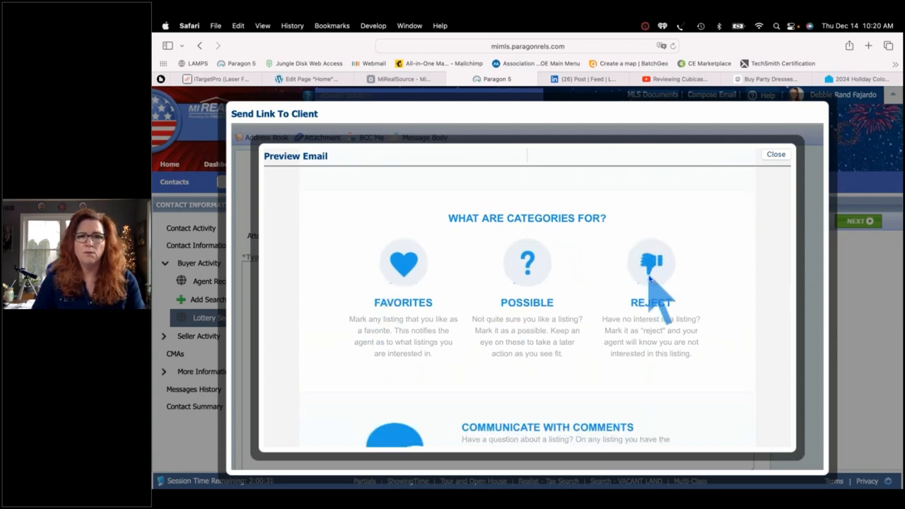
{"action": "scroll", "coordinate": [650, 279], "scroll_direction": "down", "scroll_amount": 4}
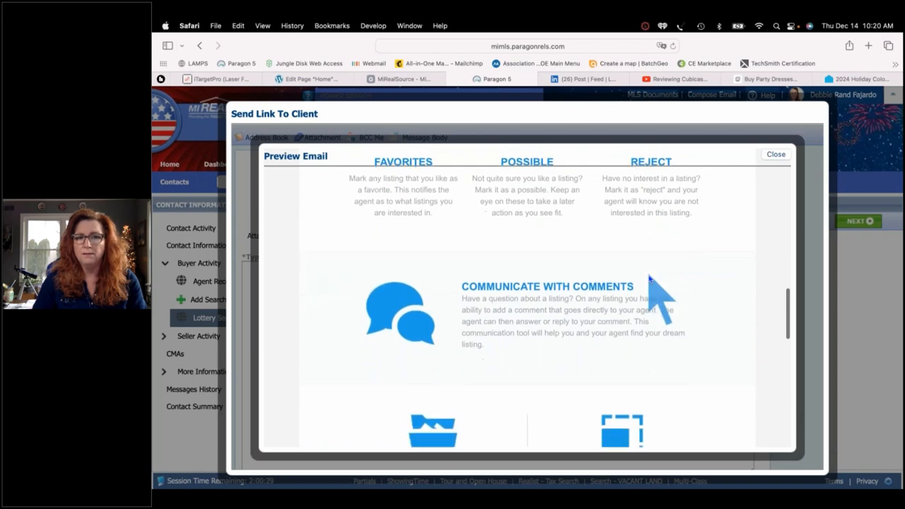
{"action": "scroll", "coordinate": [650, 279], "scroll_direction": "down", "scroll_amount": 5}
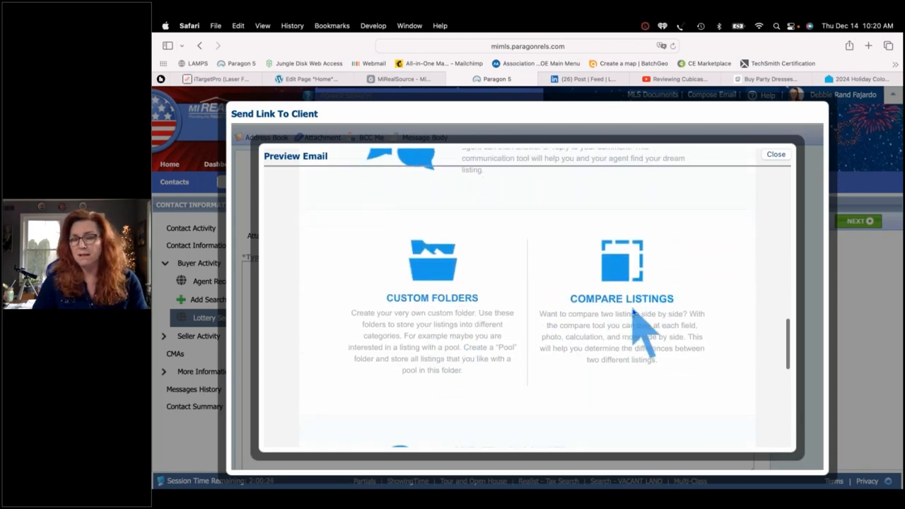
{"action": "scroll", "coordinate": [634, 314], "scroll_direction": "down", "scroll_amount": 5}
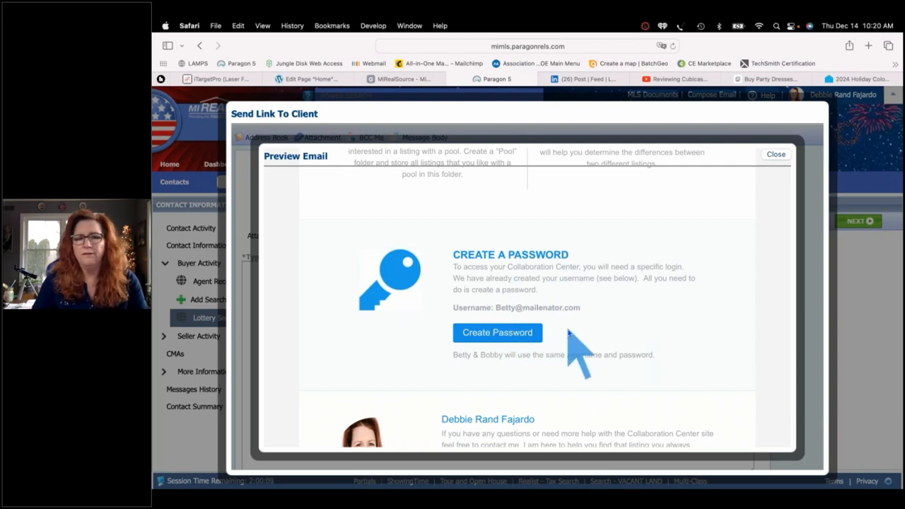
{"action": "scroll", "coordinate": [569, 332], "scroll_direction": "down", "scroll_amount": 5}
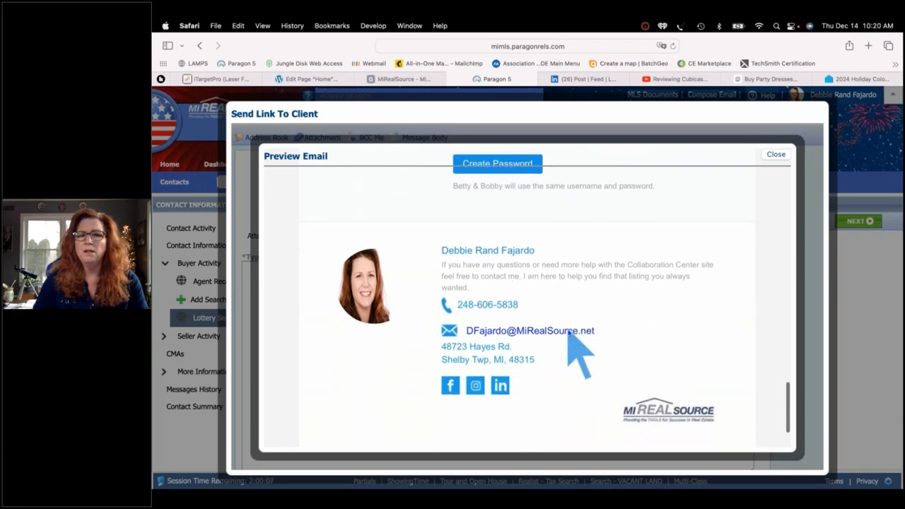
{"action": "scroll", "coordinate": [569, 332], "scroll_direction": "down", "scroll_amount": 1}
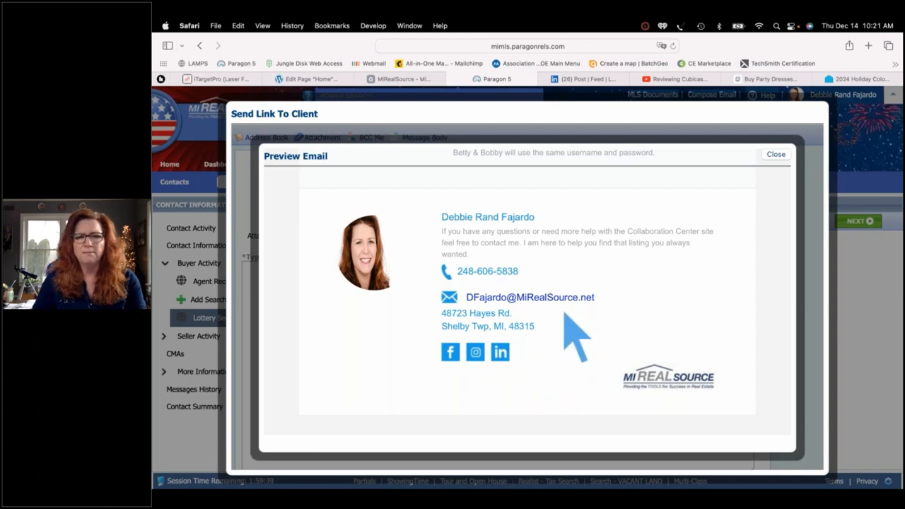
{"action": "left_click", "coordinate": [776, 154]}
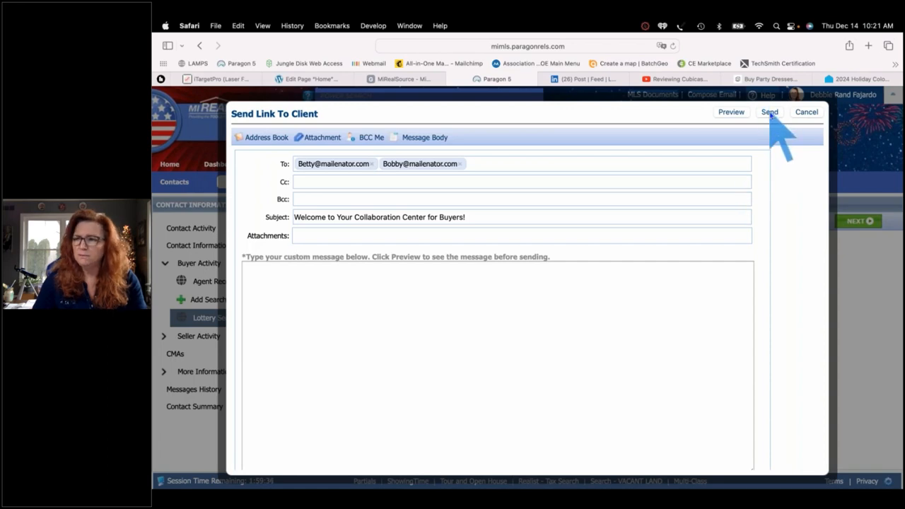
Send the Collaboration Center welcome email to both buyers, review the Email Sent preview, and close it
{"action": "left_click", "coordinate": [769, 111]}
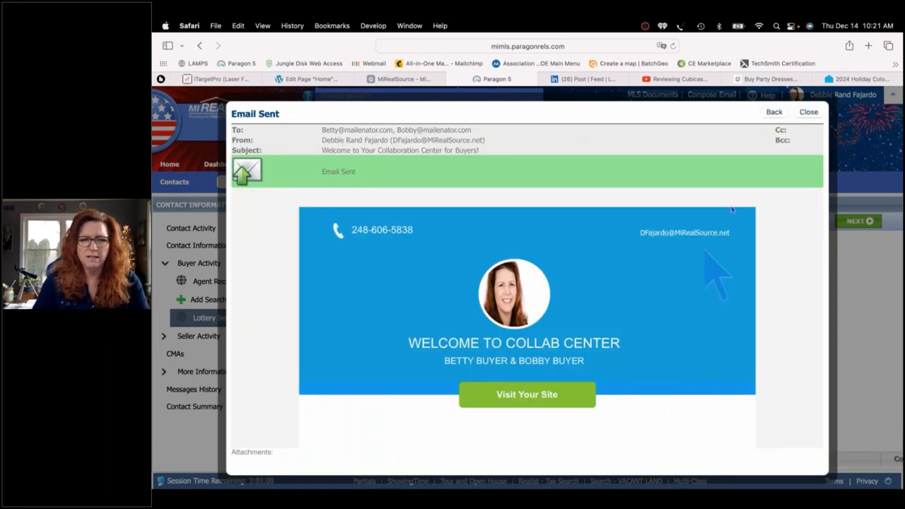
{"action": "scroll", "coordinate": [744, 295], "scroll_direction": "down", "scroll_amount": 2}
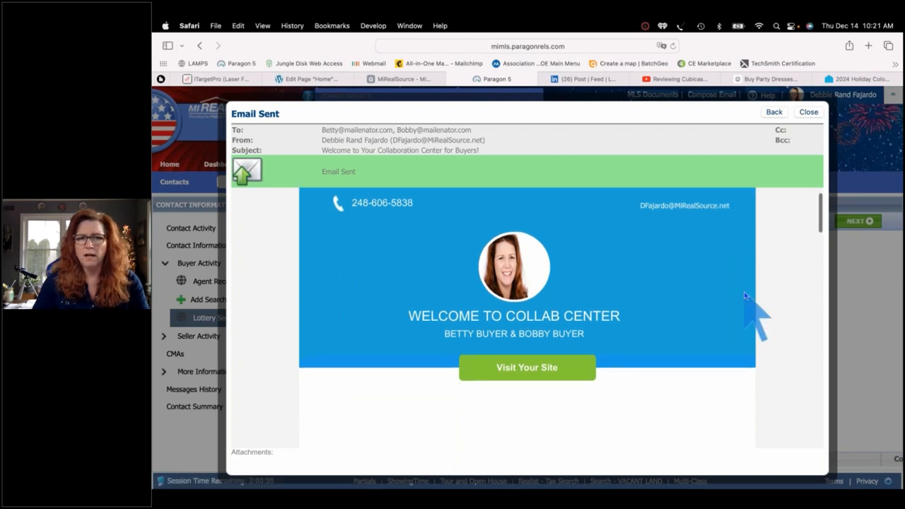
{"action": "scroll", "coordinate": [745, 296], "scroll_direction": "down", "scroll_amount": 10}
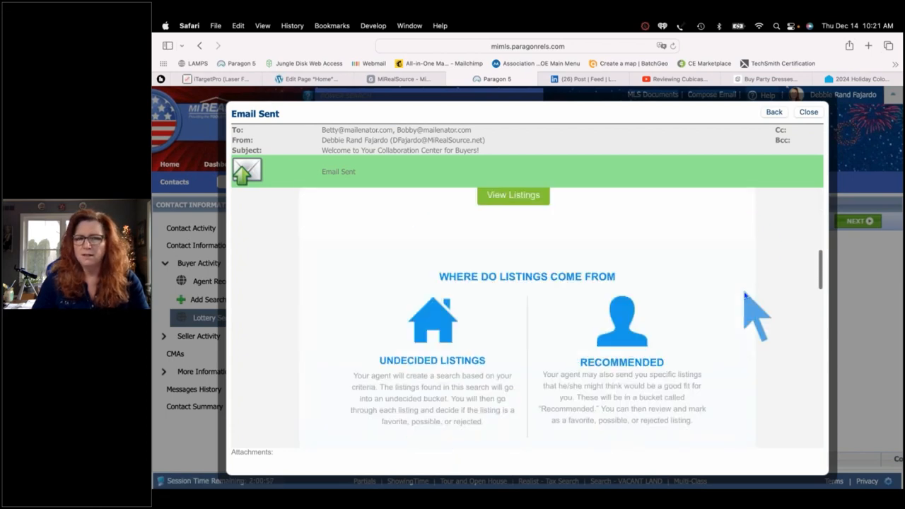
{"action": "scroll", "coordinate": [744, 296], "scroll_direction": "down", "scroll_amount": 2}
{"action": "scroll", "coordinate": [745, 295], "scroll_direction": "up", "scroll_amount": 12}
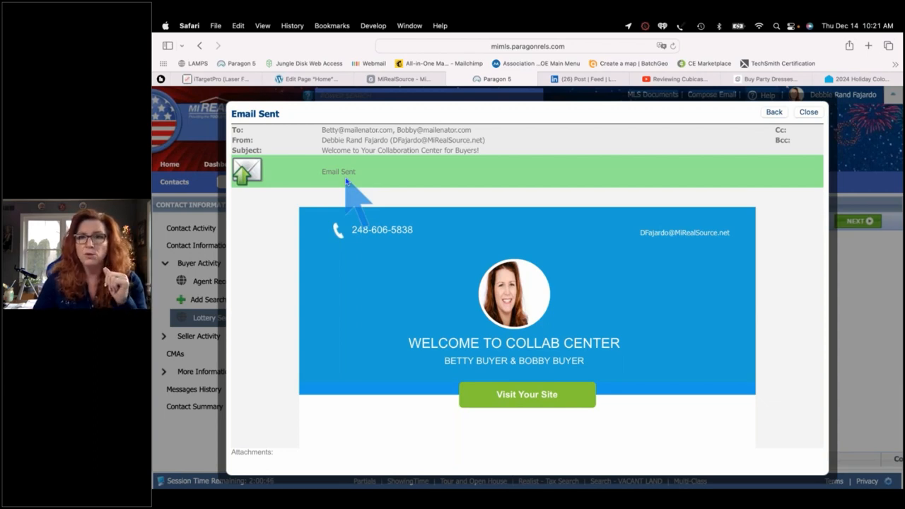
{"action": "left_click", "coordinate": [808, 112]}
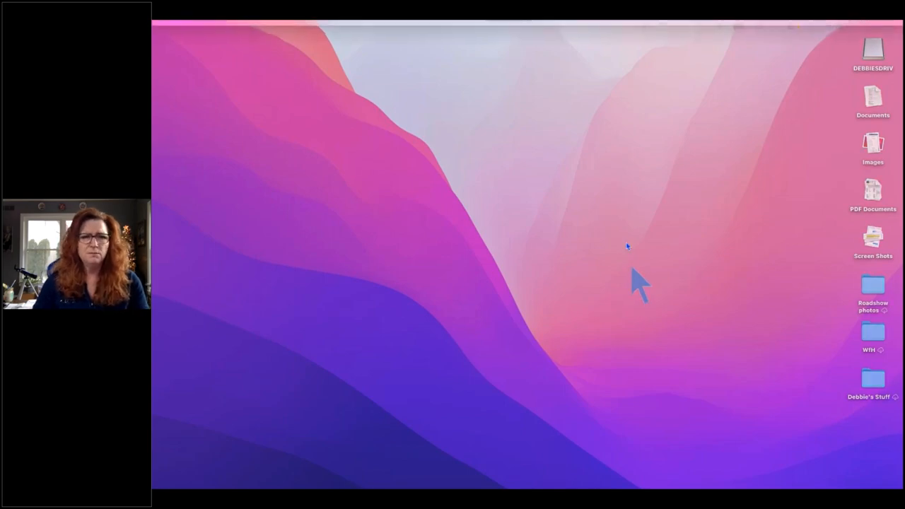
Return to the Safari MLS window, review the Lottery Search page, and close the buyer's Contacts tab
{"action": "key", "text": "ctrl+Up"}
{"action": "left_click", "coordinate": [612, 58]}
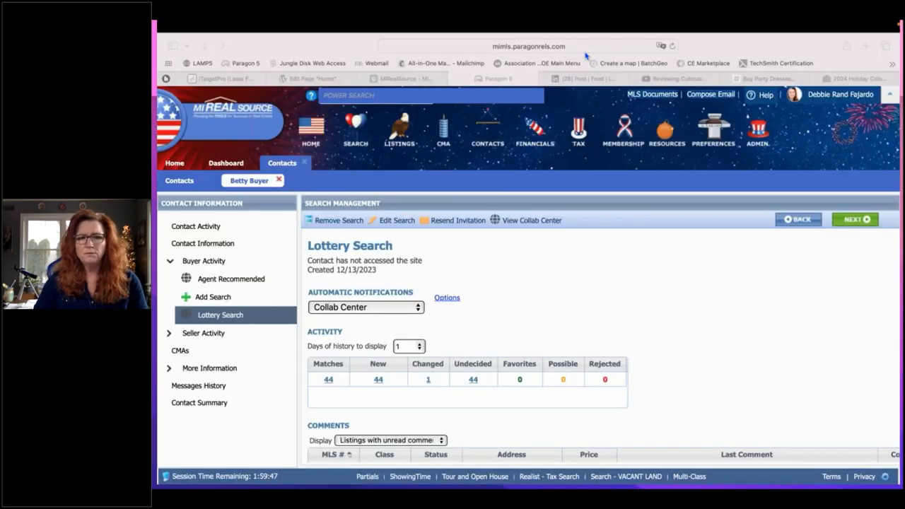
{"action": "scroll", "coordinate": [714, 320], "scroll_direction": "down", "scroll_amount": 2}
{"action": "scroll", "coordinate": [714, 319], "scroll_direction": "down", "scroll_amount": 2}
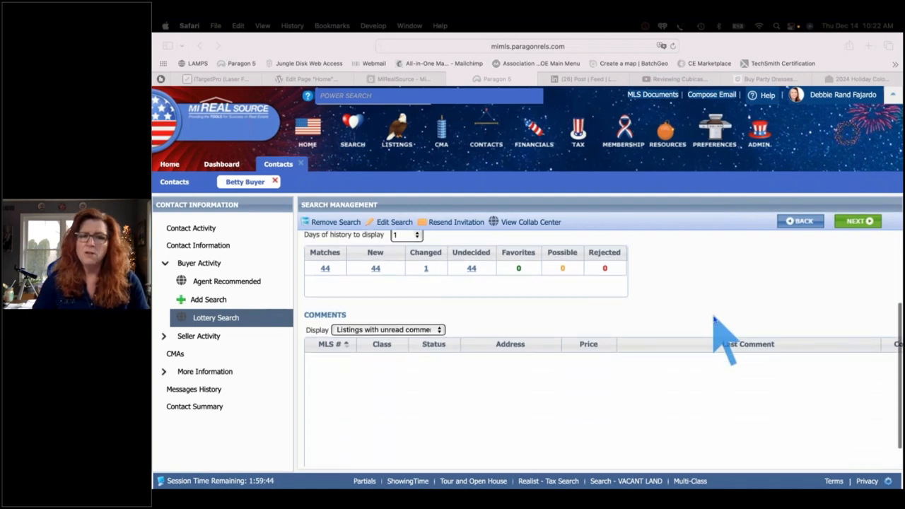
{"action": "scroll", "coordinate": [714, 319], "scroll_direction": "up", "scroll_amount": 3}
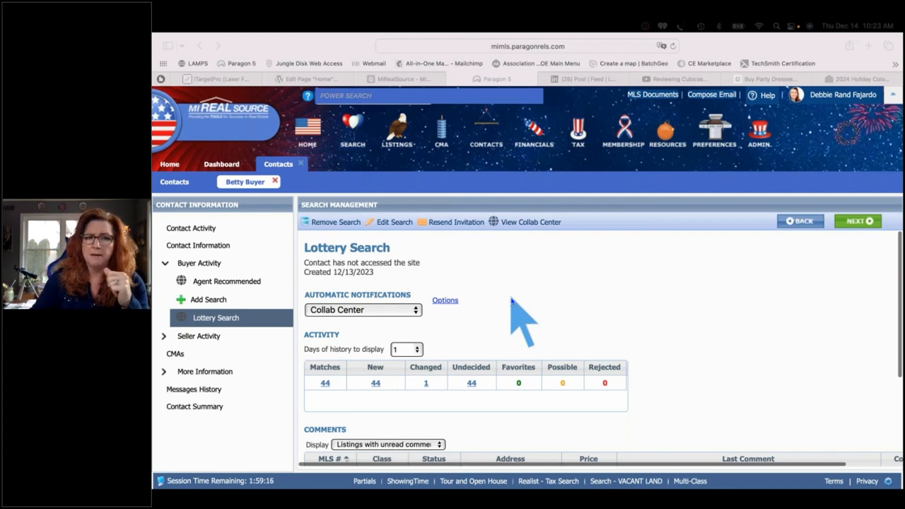
{"action": "left_click", "coordinate": [301, 164]}
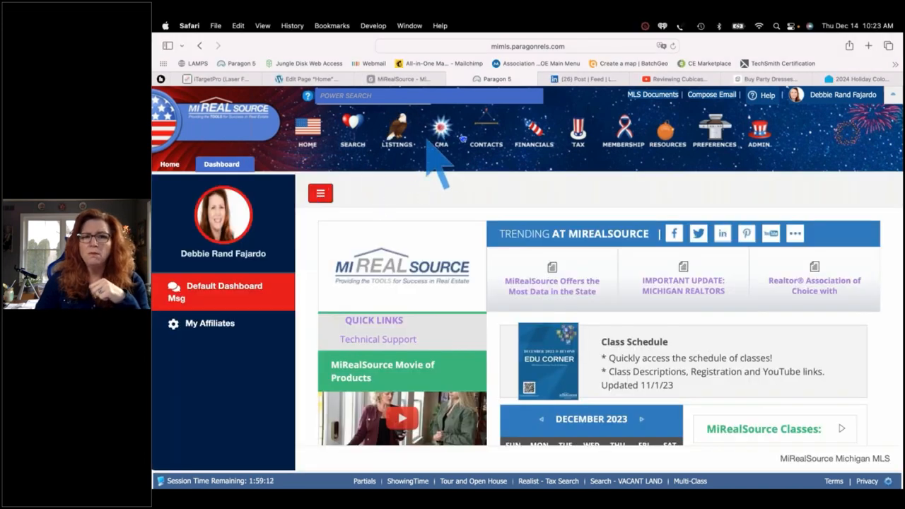
Choose View / Manage Contacts from the Contact Manager menu
{"action": "mouse_move", "coordinate": [487, 145]}
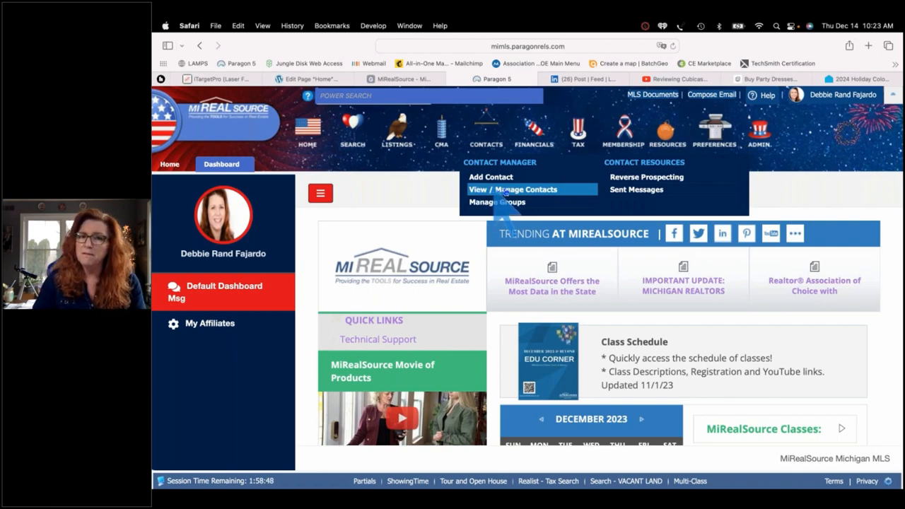
{"action": "left_click", "coordinate": [511, 189]}
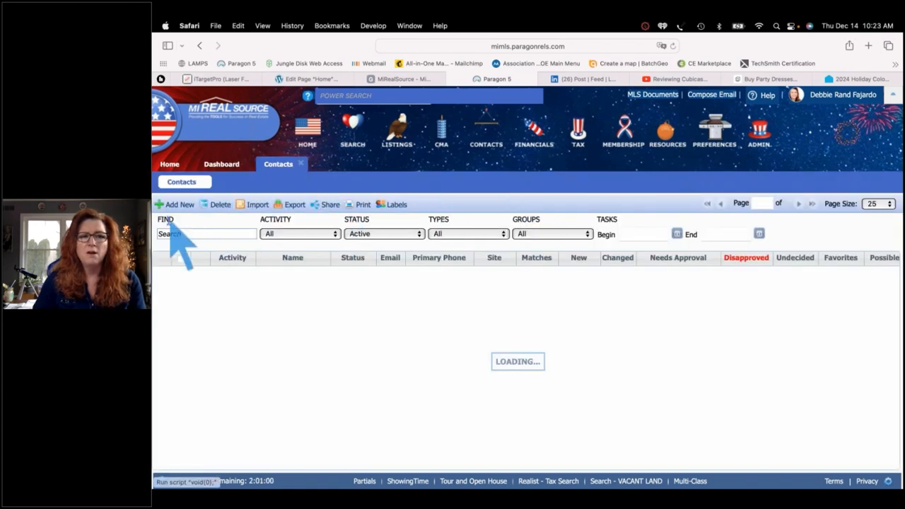
Filter the contacts list by the buyer's first name and review the row's match and undecided columns
{"action": "left_click", "coordinate": [174, 233]}
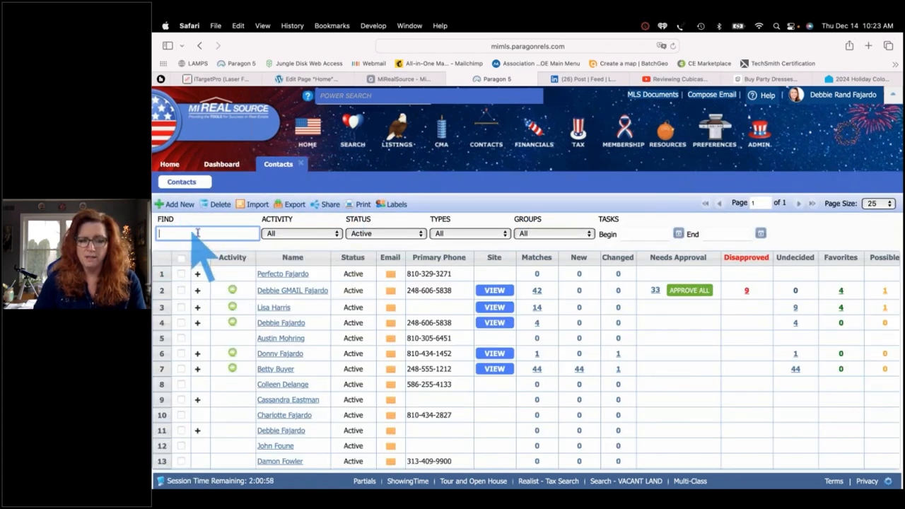
{"action": "type", "text": "betty"}
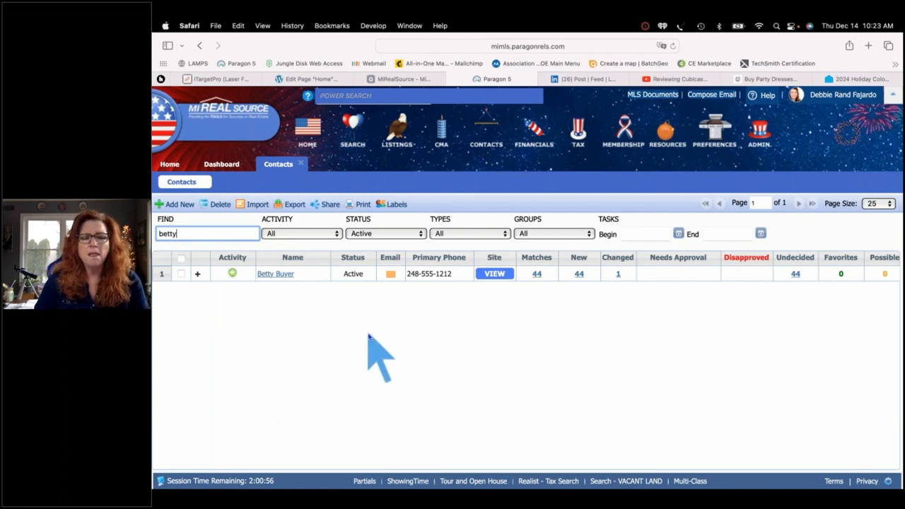
{"action": "scroll", "coordinate": [367, 336], "scroll_direction": "right", "scroll_amount": 5}
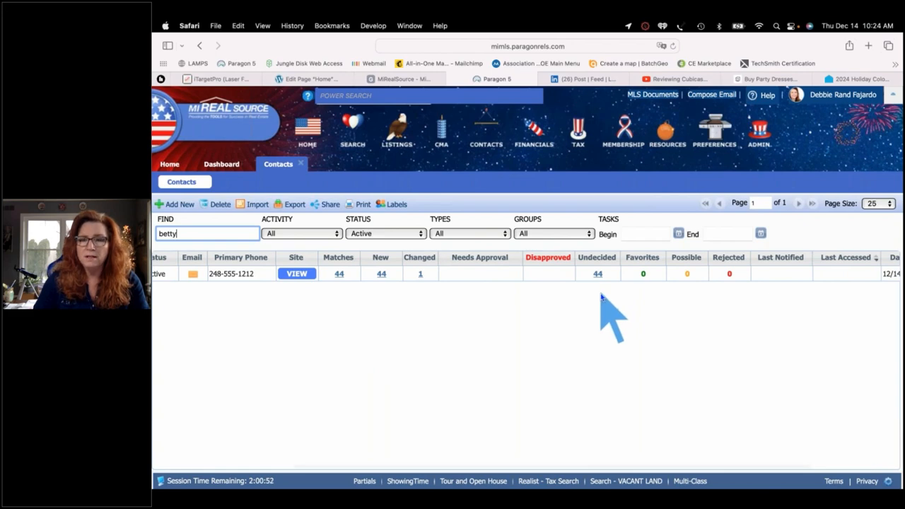
{"action": "scroll", "coordinate": [601, 297], "scroll_direction": "right", "scroll_amount": 5}
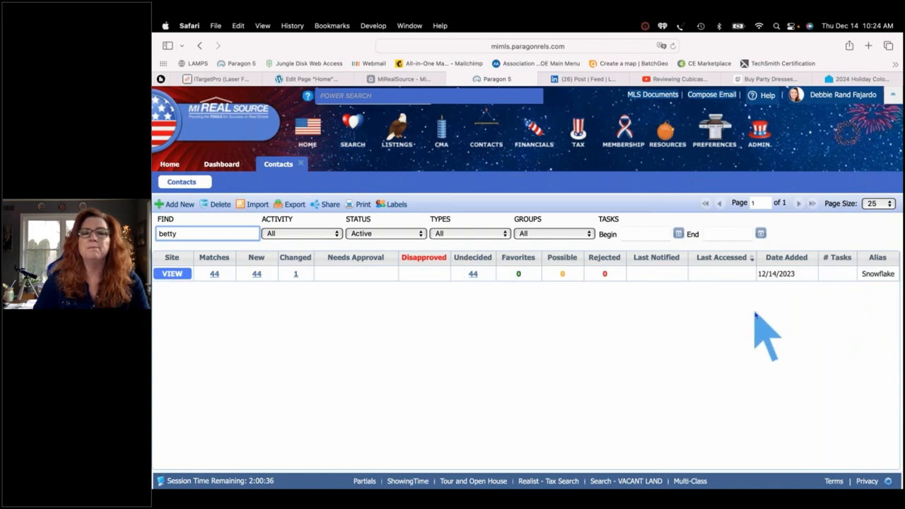
{"action": "scroll", "coordinate": [756, 316], "scroll_direction": "left", "scroll_amount": 10}
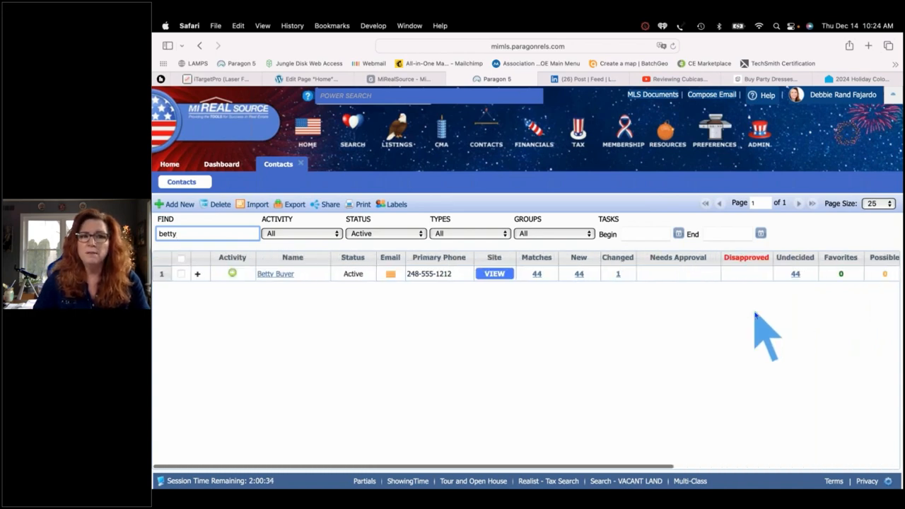
{"action": "scroll", "coordinate": [755, 316], "scroll_direction": "right", "scroll_amount": 10}
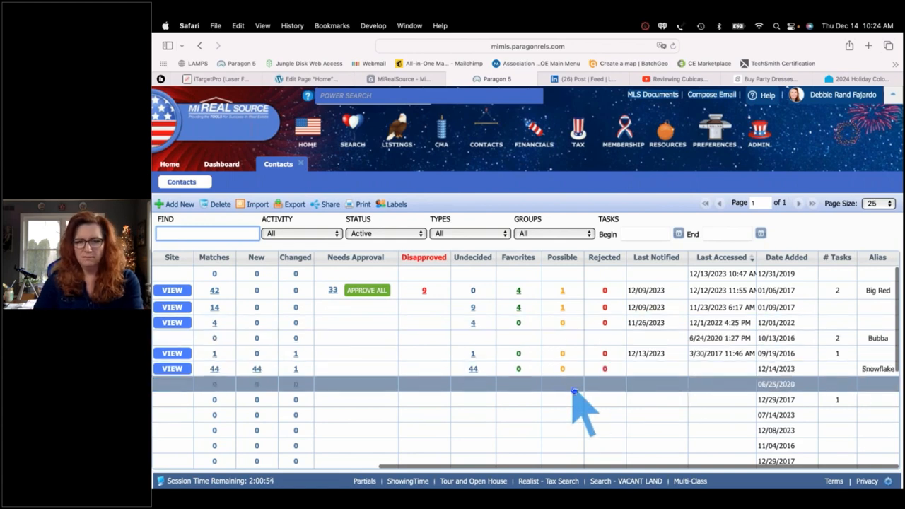
Sort the contacts grid by the Last Notified column in reverse order
{"action": "scroll", "coordinate": [574, 391], "scroll_direction": "left", "scroll_amount": 10}
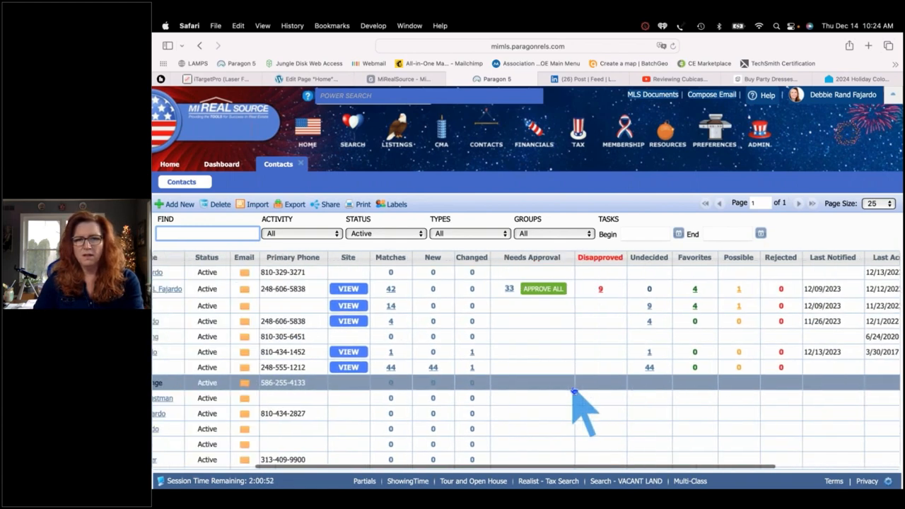
{"action": "scroll", "coordinate": [575, 391], "scroll_direction": "left", "scroll_amount": 1}
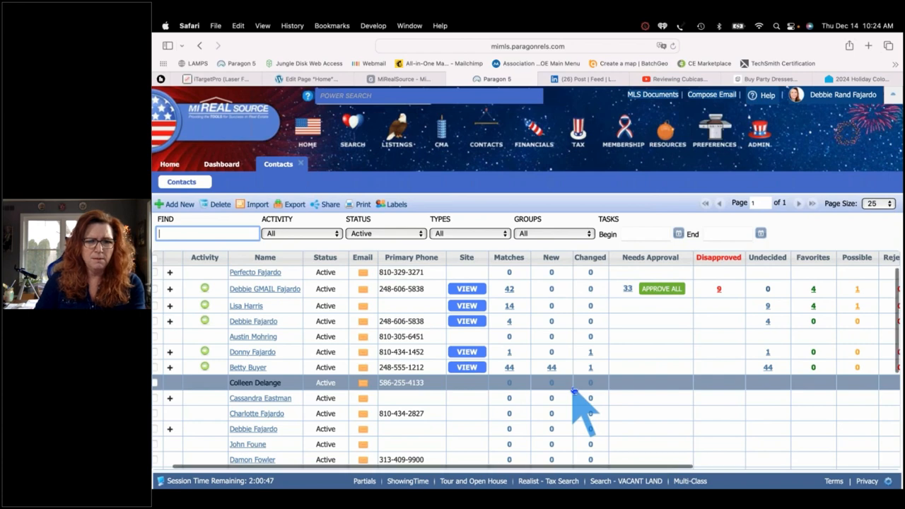
{"action": "scroll", "coordinate": [574, 396], "scroll_direction": "right", "scroll_amount": 10}
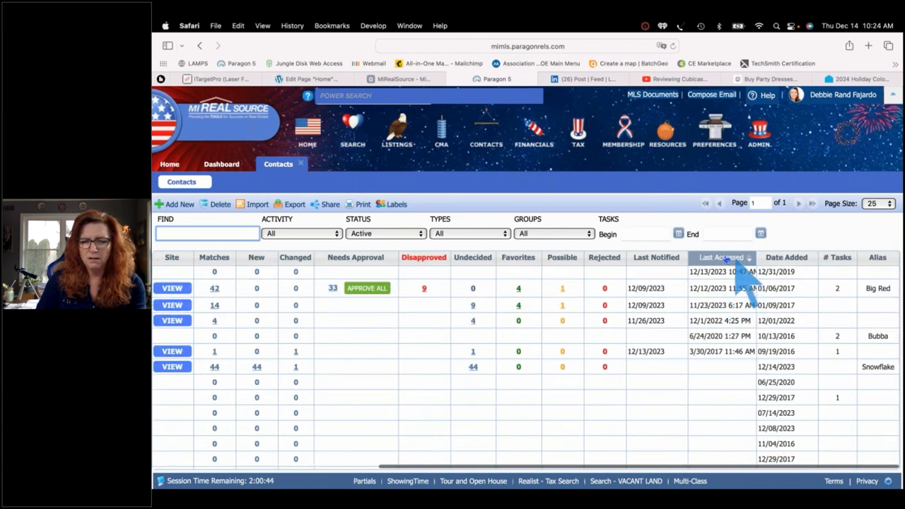
{"action": "left_click", "coordinate": [670, 260]}
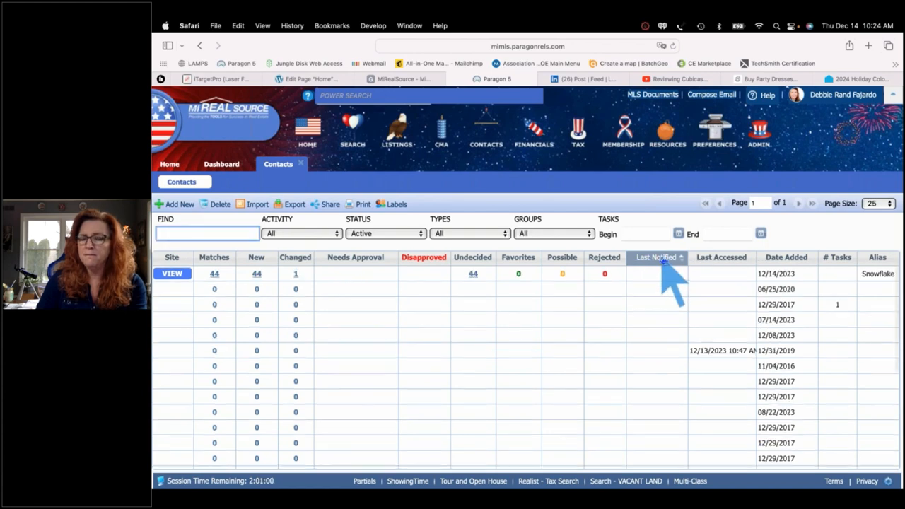
{"action": "left_click", "coordinate": [669, 260]}
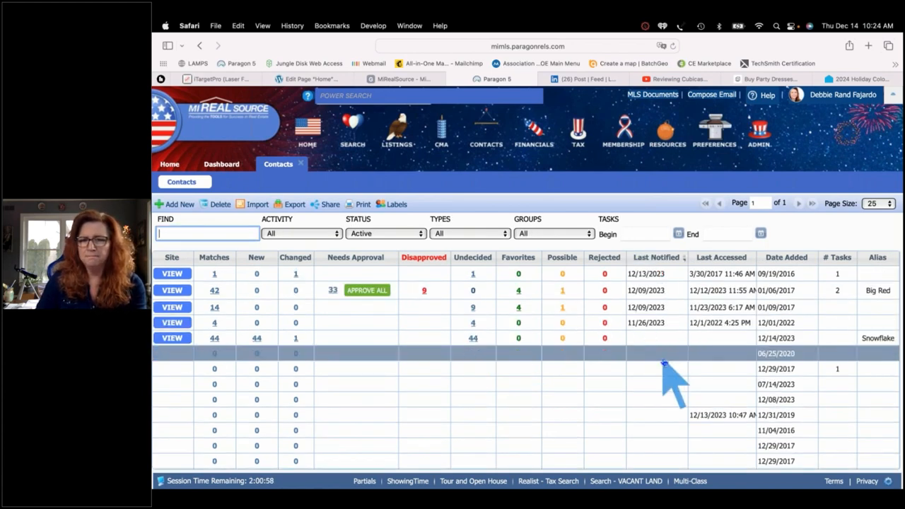
{"action": "scroll", "coordinate": [664, 362], "scroll_direction": "left", "scroll_amount": 2}
{"action": "scroll", "coordinate": [663, 362], "scroll_direction": "left", "scroll_amount": 3}
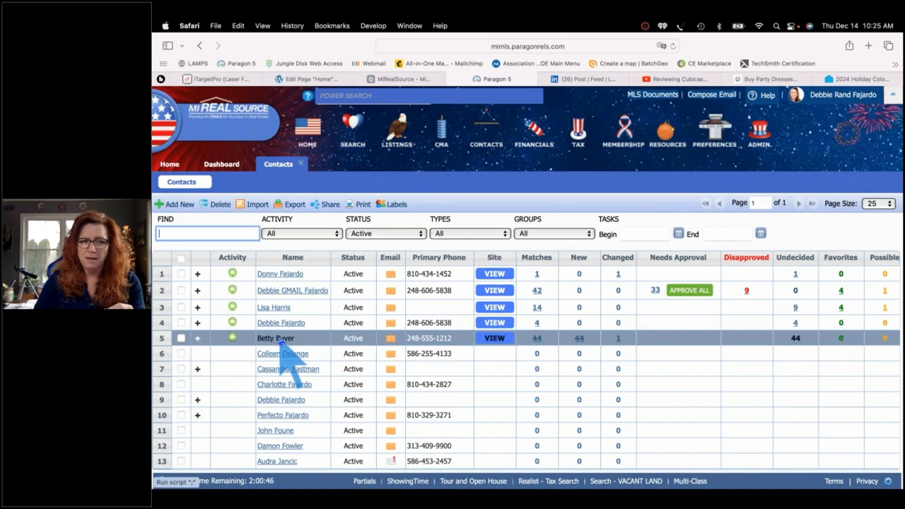
{"action": "left_click", "coordinate": [197, 308]}
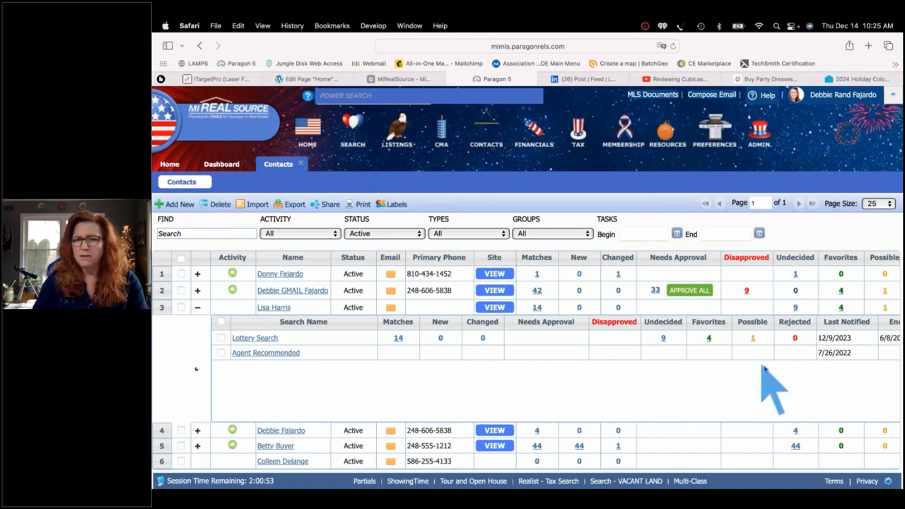
{"action": "left_click", "coordinate": [198, 310]}
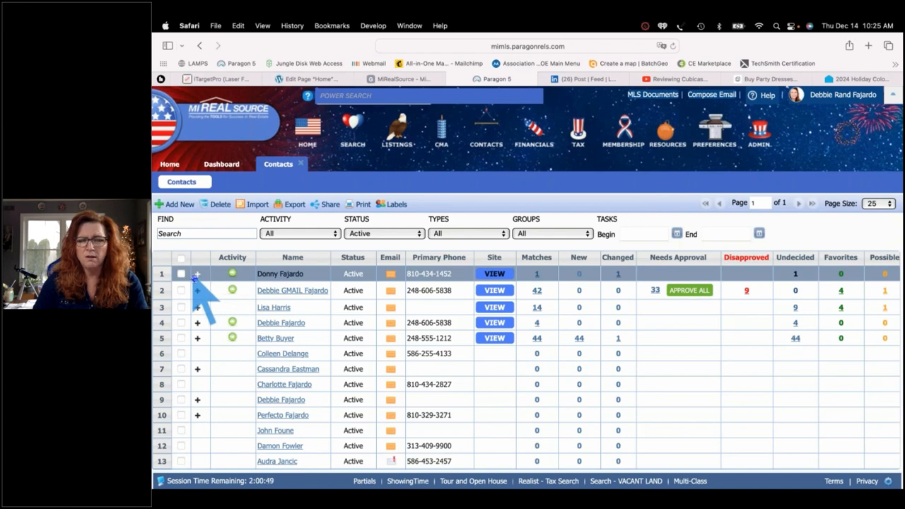
{"action": "left_click", "coordinate": [198, 274]}
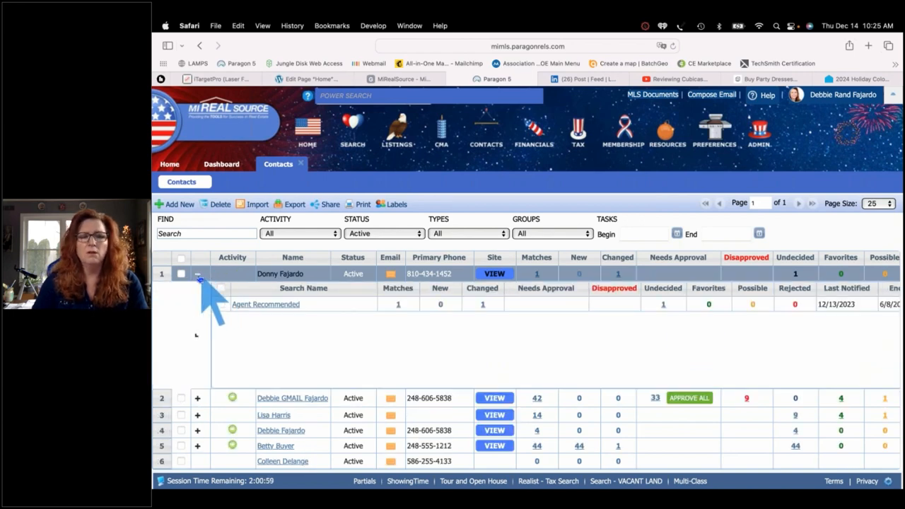
{"action": "left_click", "coordinate": [198, 274]}
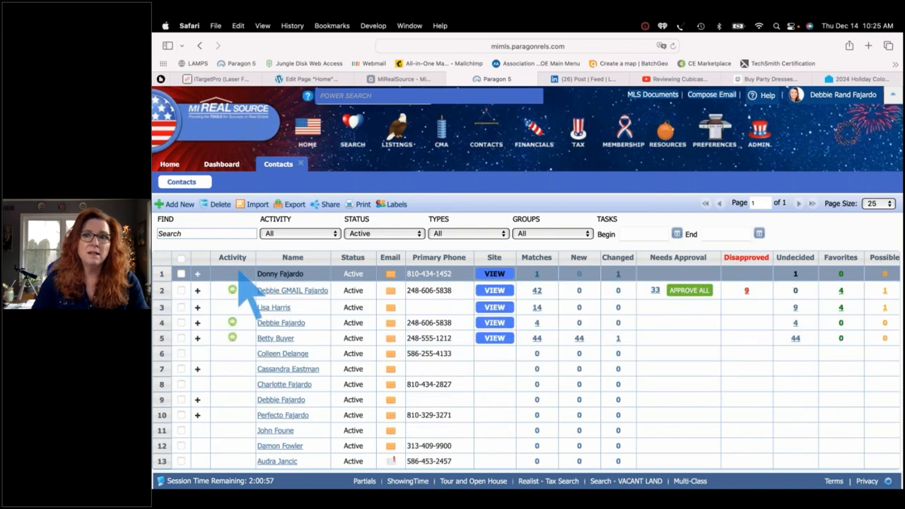
{"action": "scroll", "coordinate": [311, 389], "scroll_direction": "down", "scroll_amount": 1}
{"action": "scroll", "coordinate": [311, 389], "scroll_direction": "up", "scroll_amount": 1}
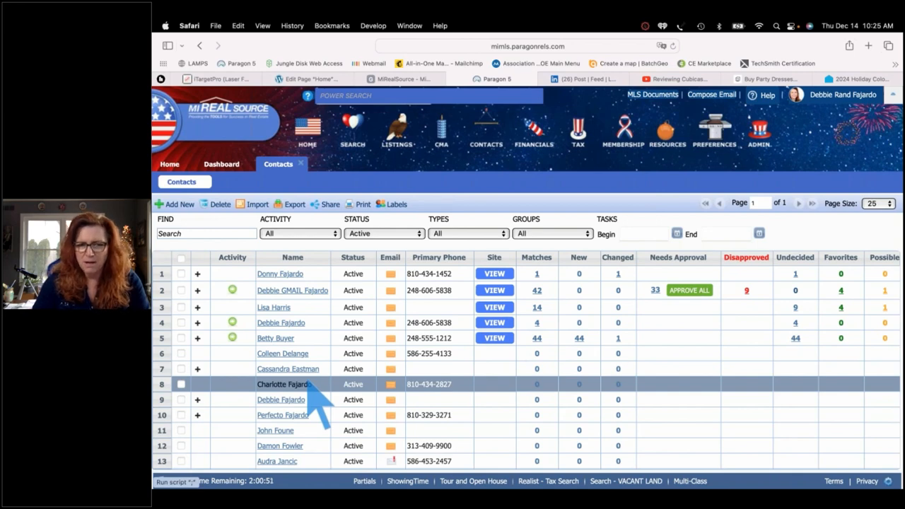
Open the buyer's contact record, expand Buyer Activity, and choose Add Search
{"action": "left_click", "coordinate": [285, 338]}
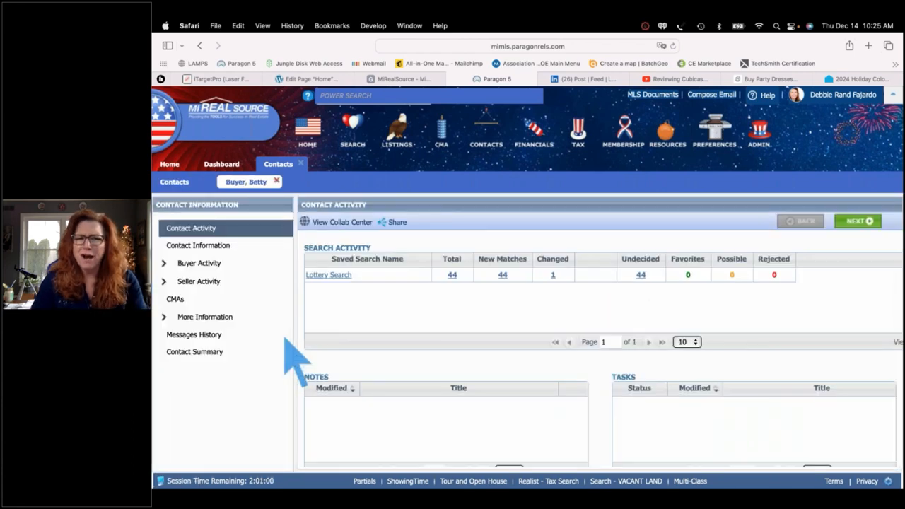
{"action": "left_click", "coordinate": [213, 268]}
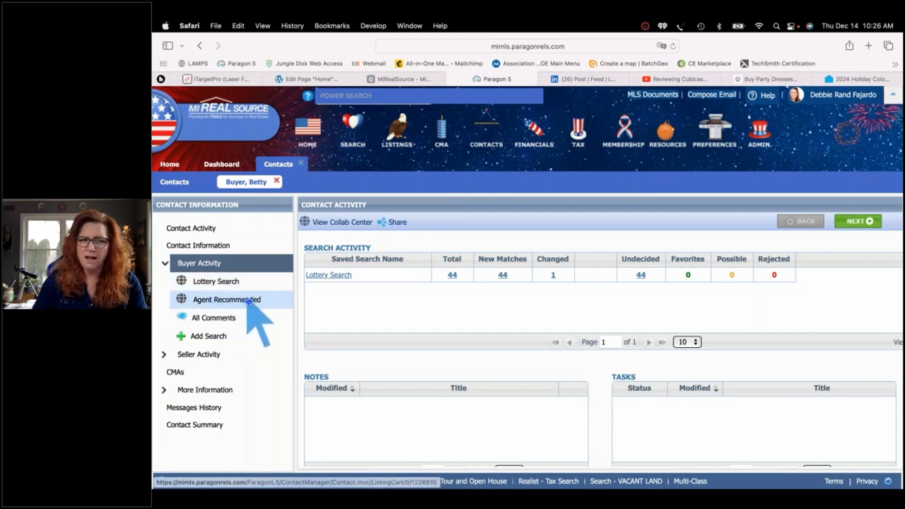
{"action": "left_click", "coordinate": [215, 340]}
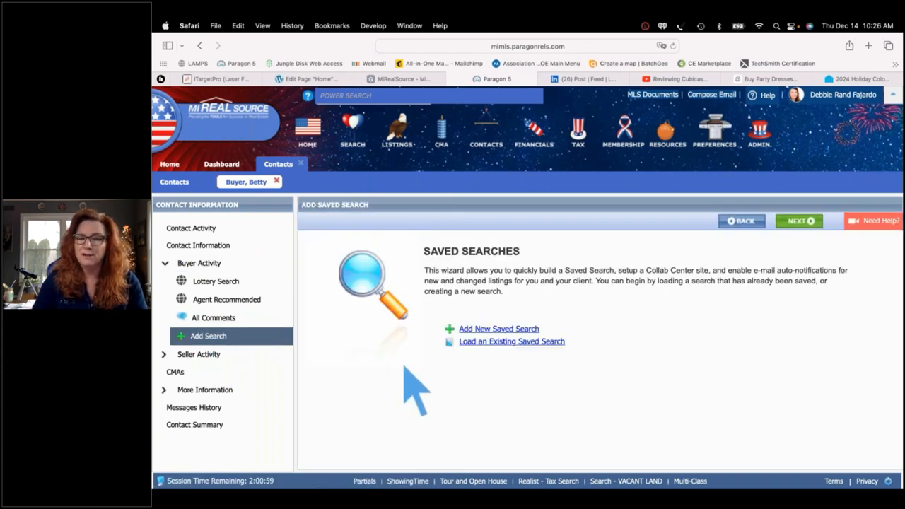
Start a new saved search in the RESIDENTIAL class
{"action": "left_click", "coordinate": [488, 329]}
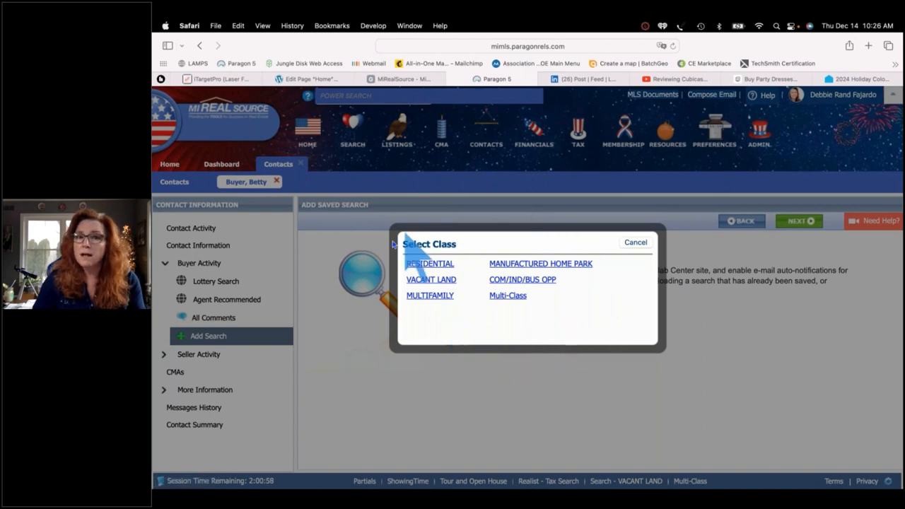
{"action": "left_click", "coordinate": [429, 264]}
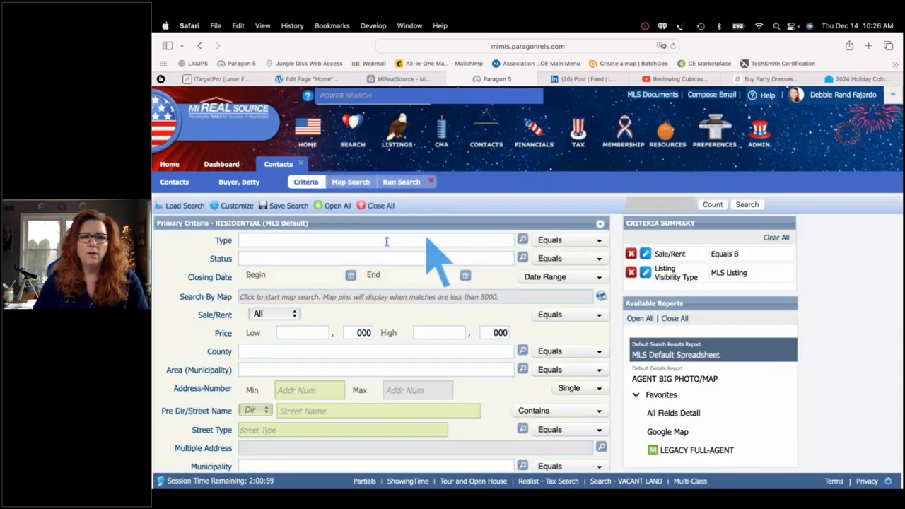
Set the property Type to RES - Single Family
{"action": "left_click", "coordinate": [244, 240]}
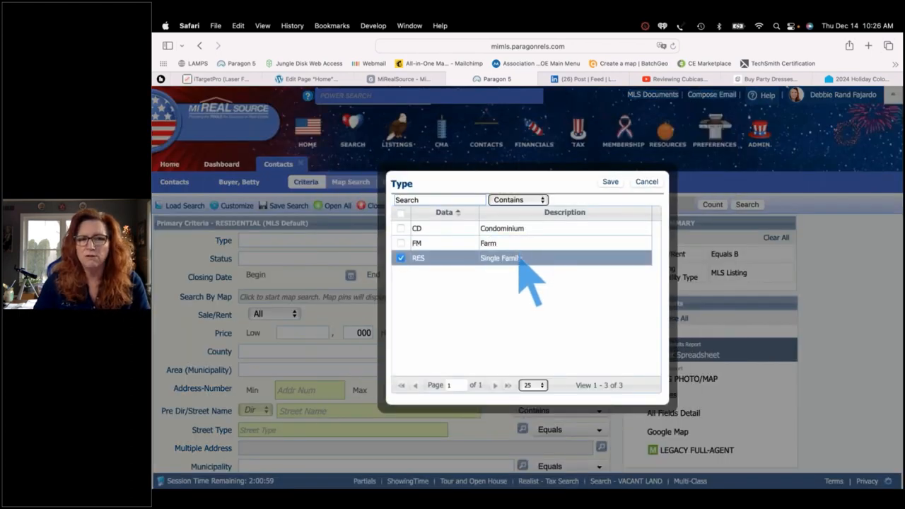
{"action": "left_click", "coordinate": [521, 259]}
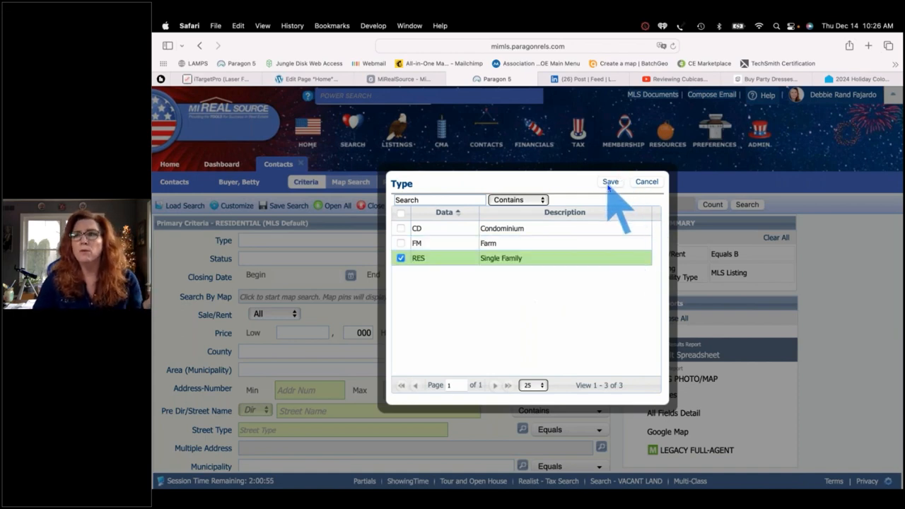
{"action": "left_click", "coordinate": [608, 186]}
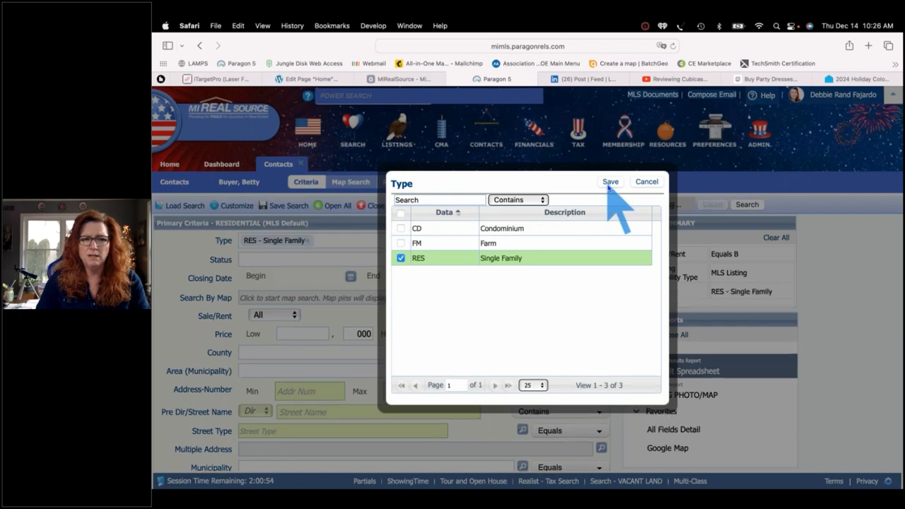
Set the Status criterion to ALL ACTIVE
{"action": "left_click", "coordinate": [283, 259]}
{"action": "type", "text": "a"}
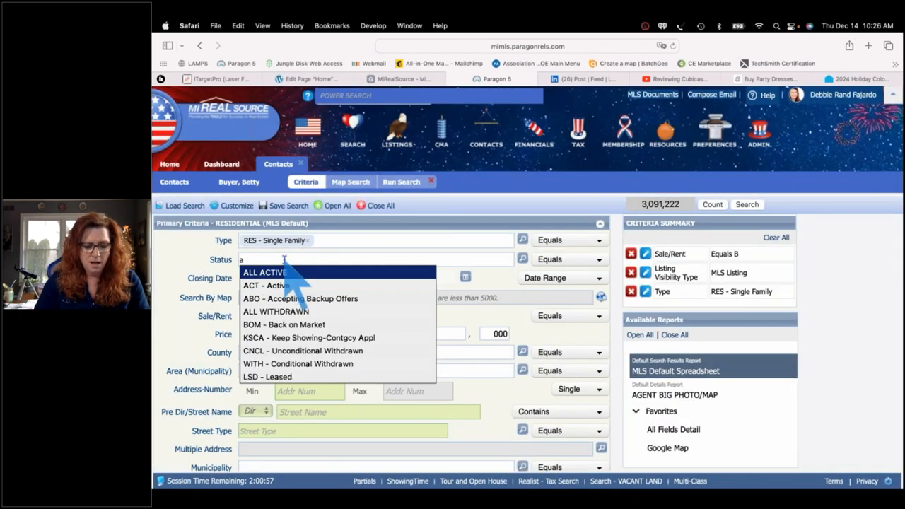
{"action": "key", "text": "Return"}
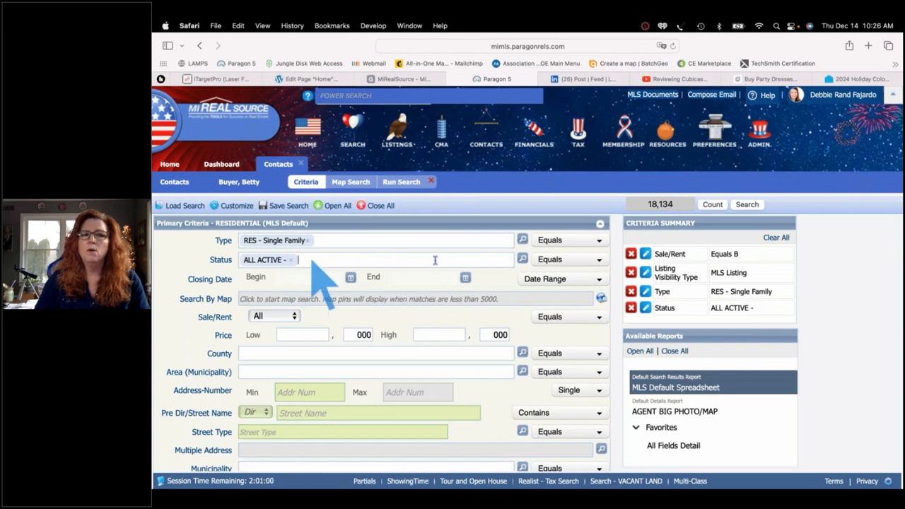
{"action": "left_click", "coordinate": [523, 260]}
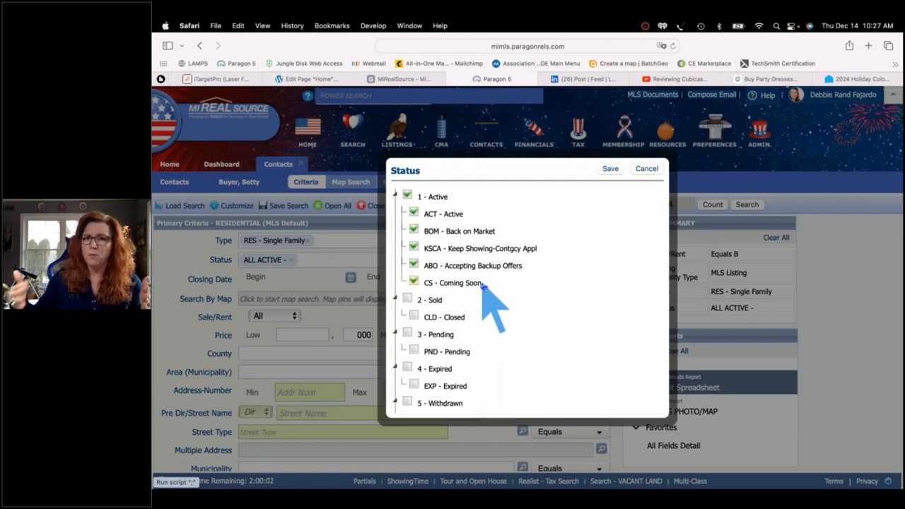
Save the Status lookup with the five active statuses ACT, BOM, KSCA, ABO and CS
{"action": "left_click", "coordinate": [610, 170]}
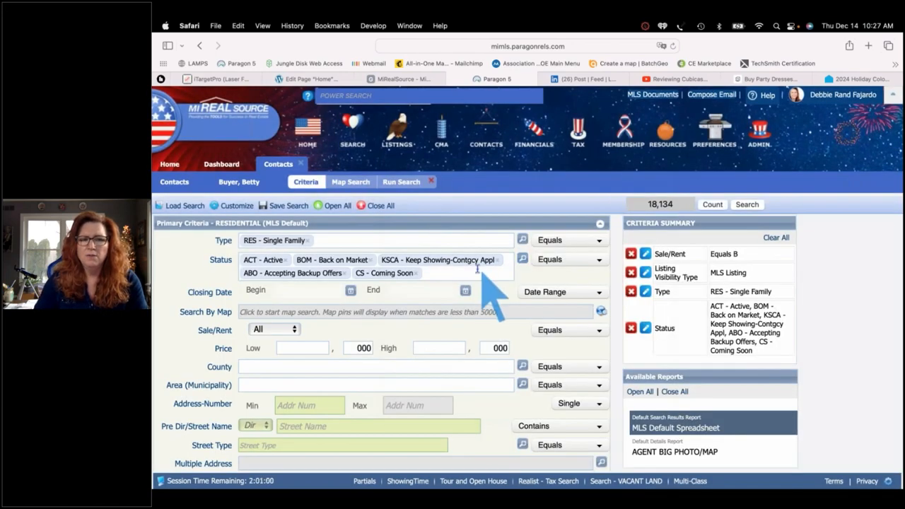
{"action": "left_click", "coordinate": [365, 315]}
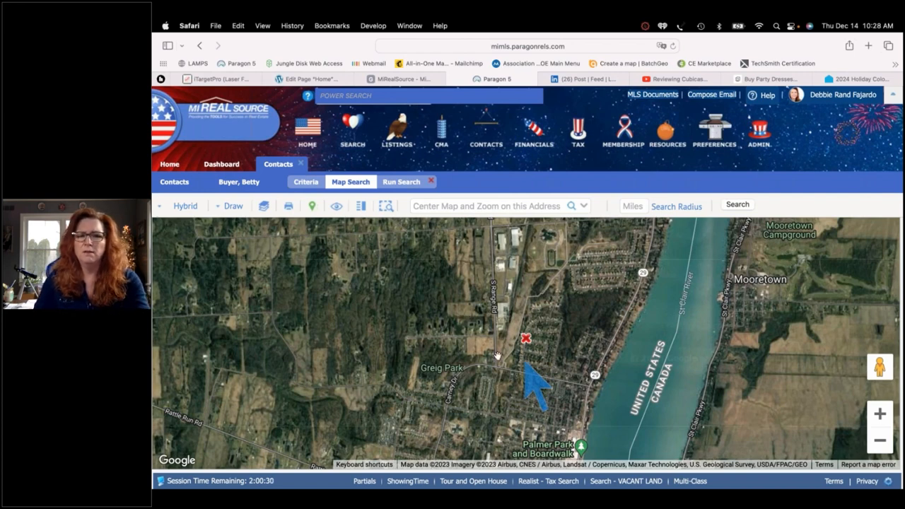
Pan the satellite map to land west of Greig Park and show recent map addresses
{"action": "left_click_drag", "start_coordinate": [461, 355], "coordinate": [564, 268]}
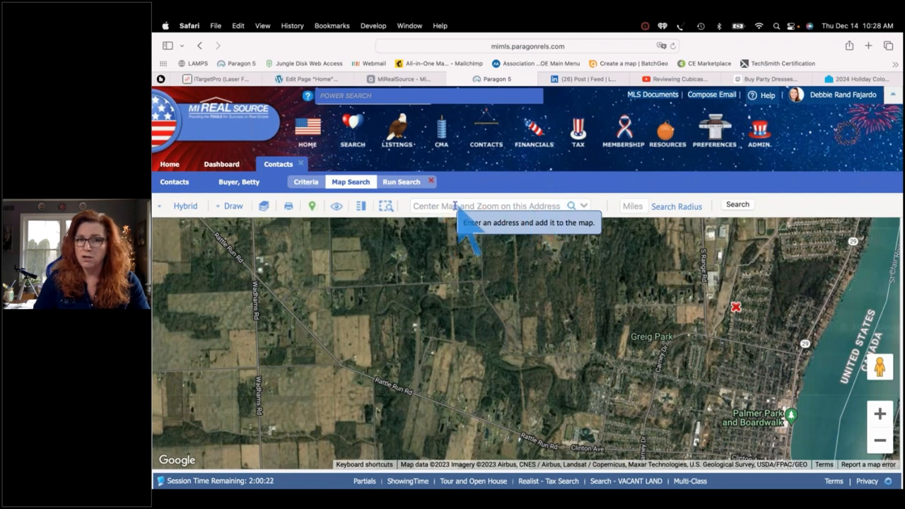
{"action": "left_click", "coordinate": [585, 206]}
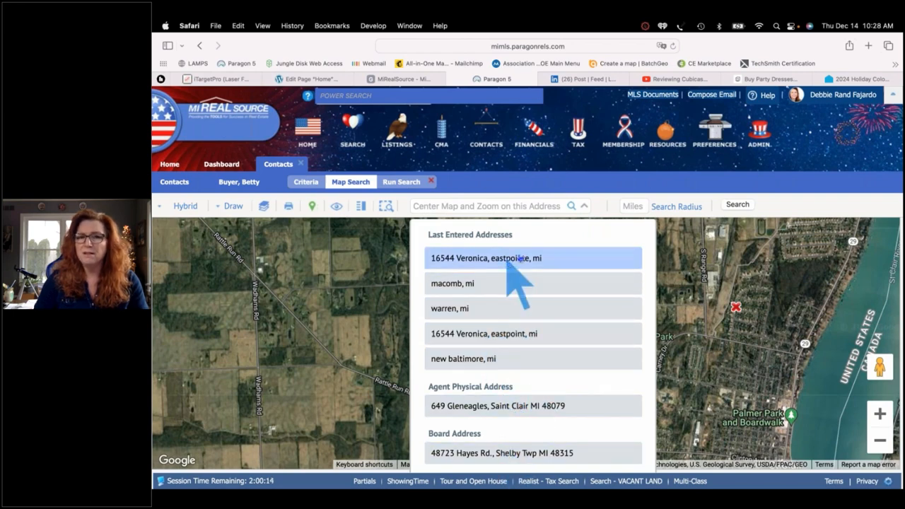
Centre the map on the address 'Sterling Heights, mi'
{"action": "left_click", "coordinate": [510, 205]}
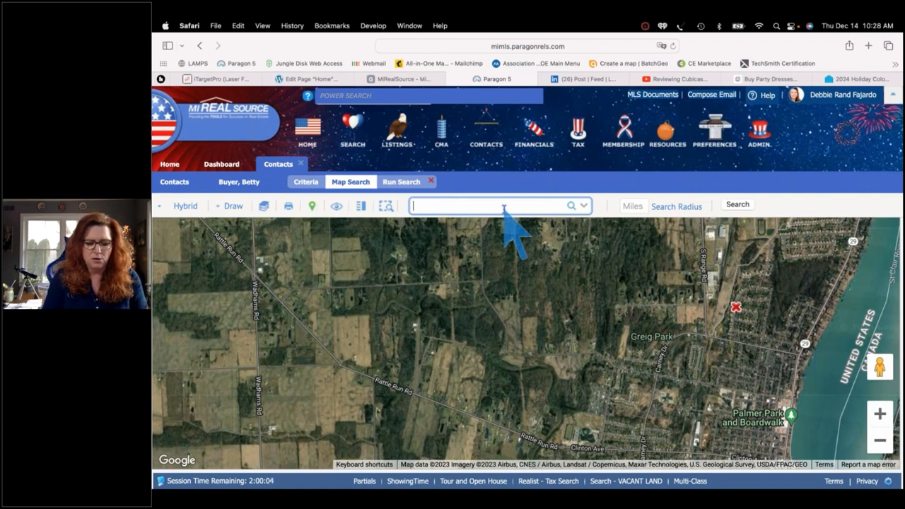
{"action": "type", "text": "Sterli"}
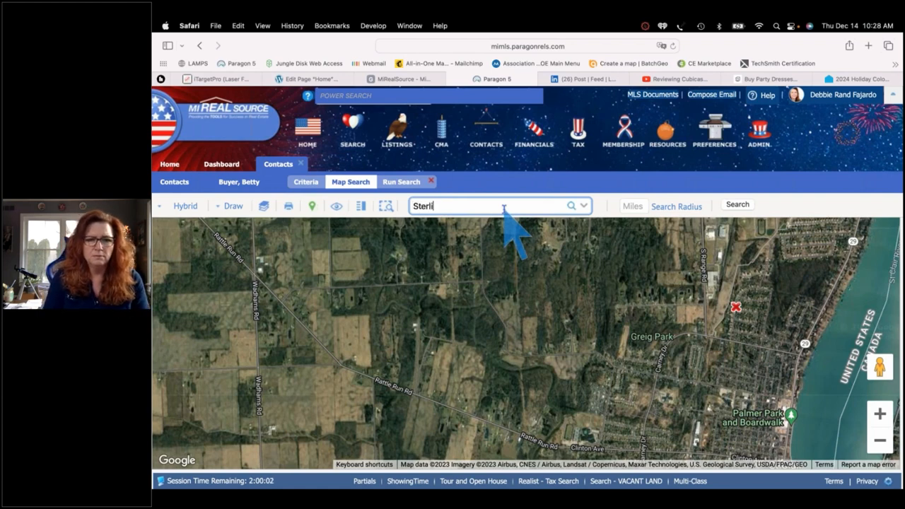
{"action": "type", "text": "ng Heights, mi"}
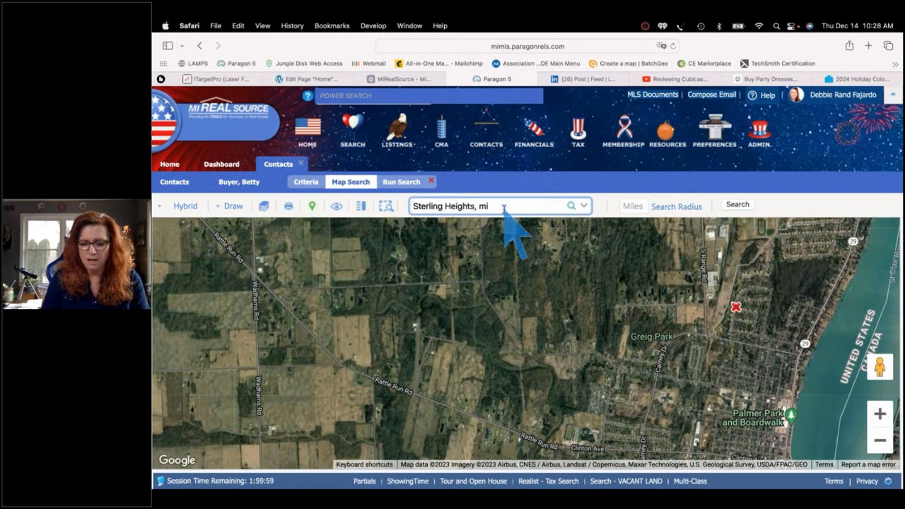
{"action": "key", "text": "Return"}
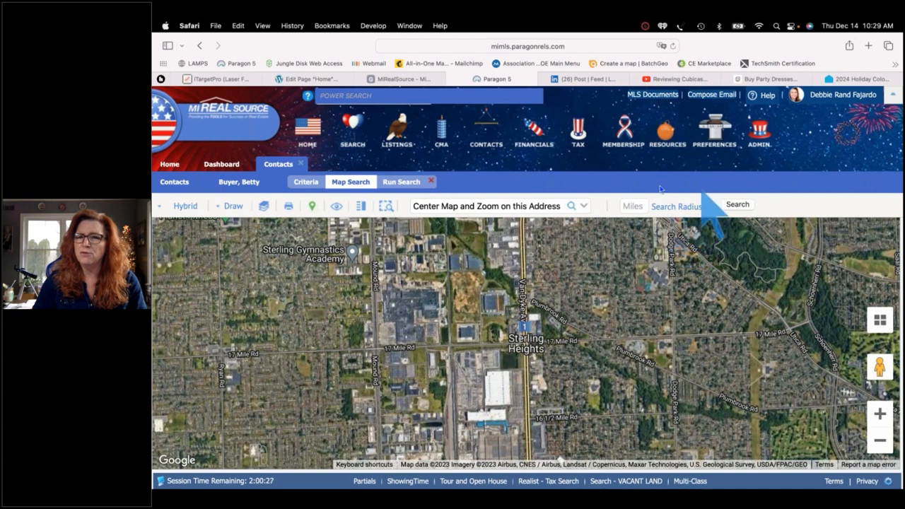
Run a 5-mile radius search around Sterling Heights and zoom out to fit the whole circle
{"action": "left_click", "coordinate": [635, 207]}
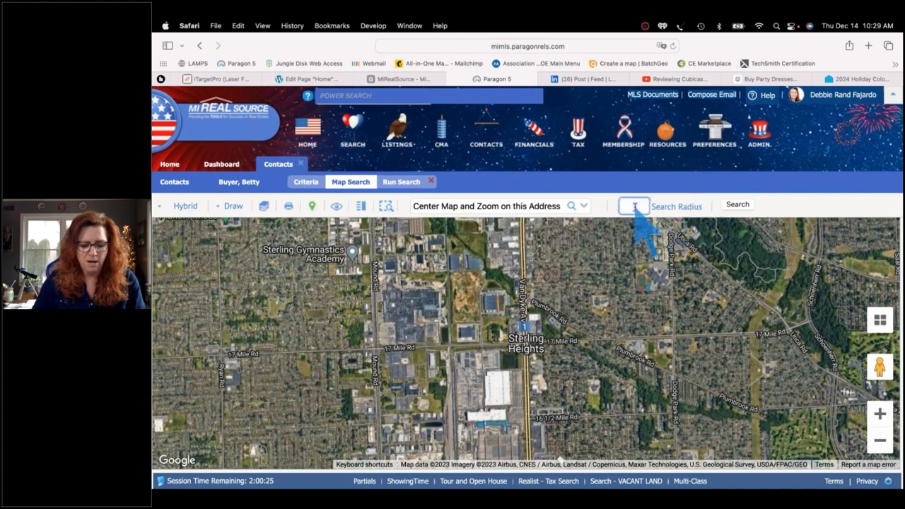
{"action": "type", "text": "5"}
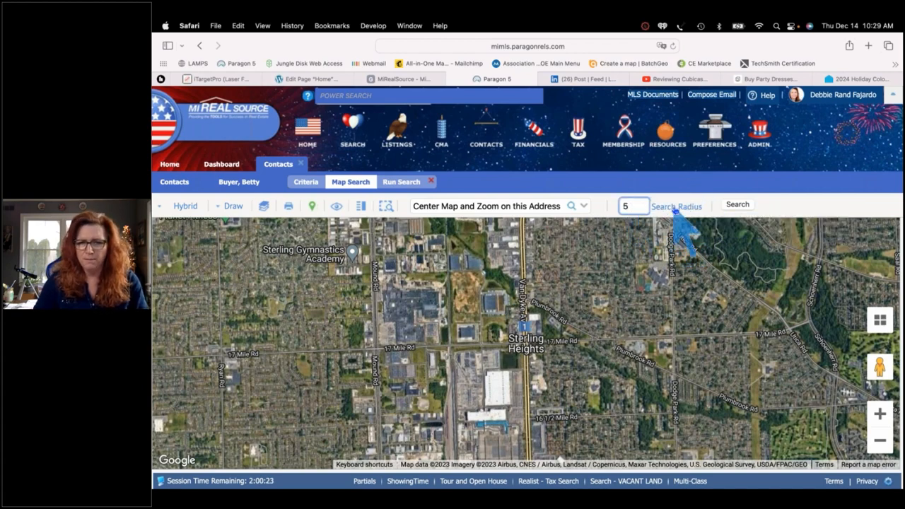
{"action": "key", "text": "Return"}
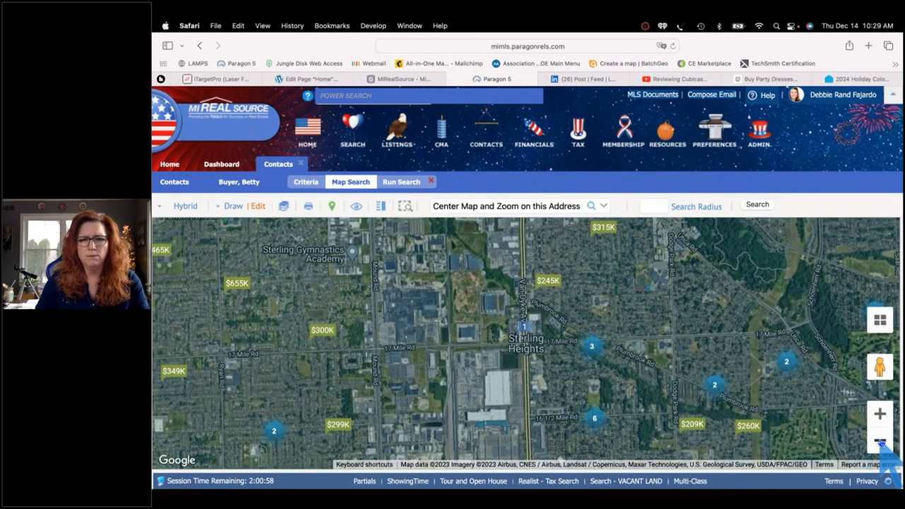
{"action": "left_click", "coordinate": [879, 441]}
{"action": "left_click", "coordinate": [879, 441]}
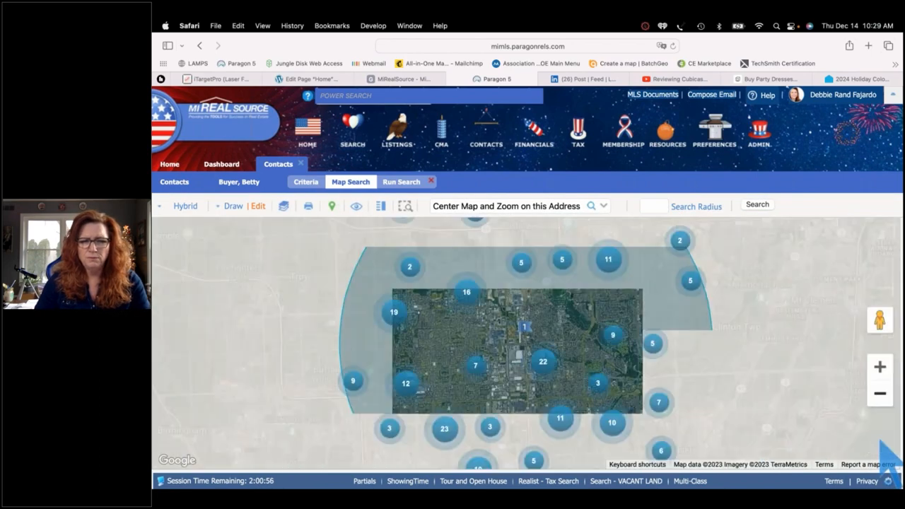
{"action": "left_click", "coordinate": [880, 441]}
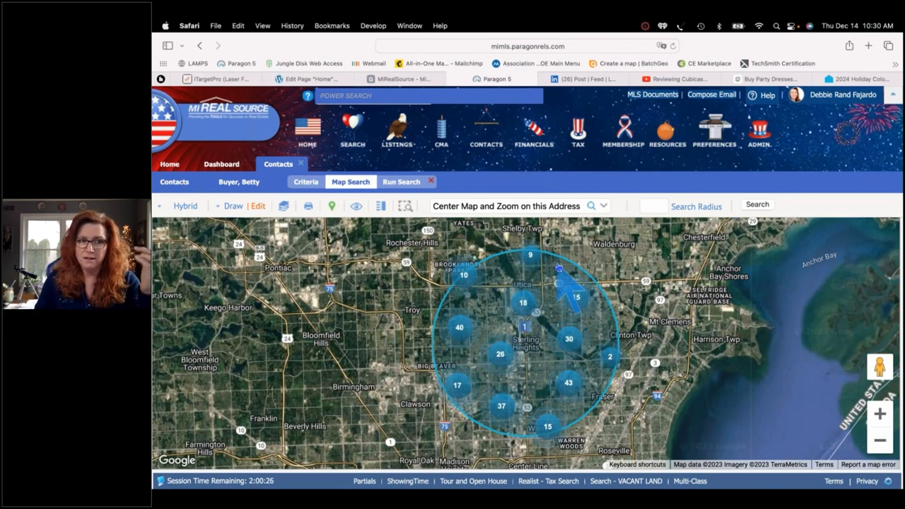
Draw a triangular polygon over the circle's north edge near Waldenburg, then list the search shapes
{"action": "left_click", "coordinate": [232, 205]}
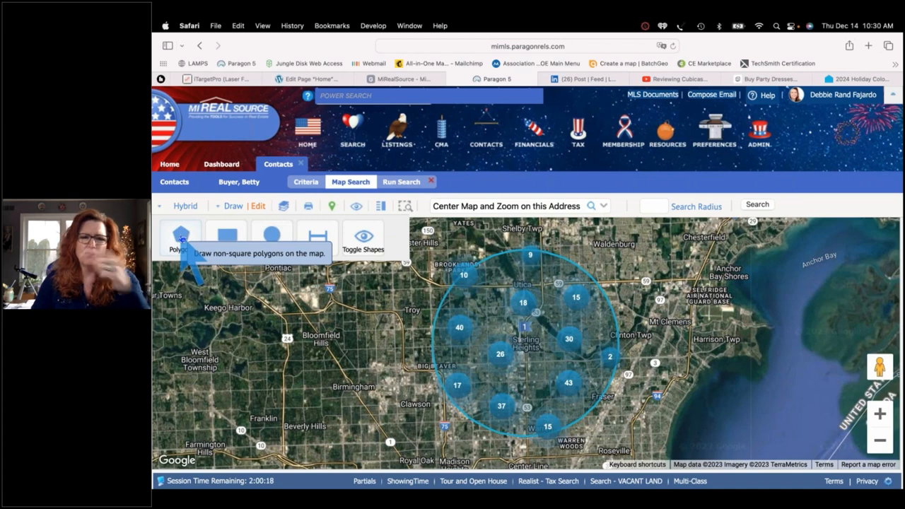
{"action": "left_click", "coordinate": [183, 239]}
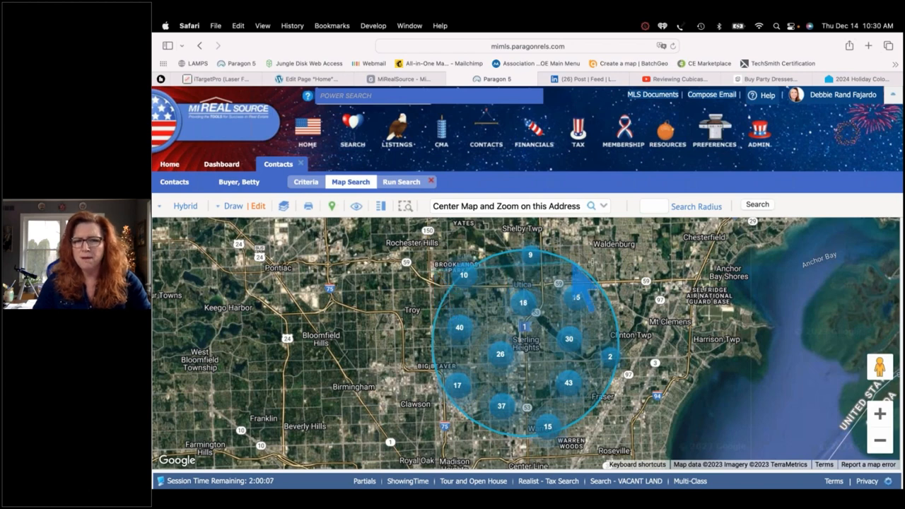
{"action": "left_click", "coordinate": [613, 263]}
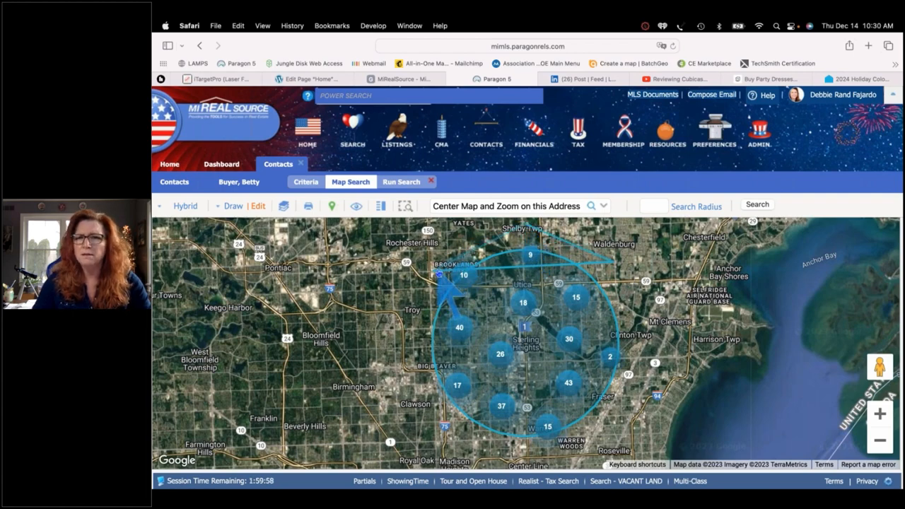
{"action": "left_click", "coordinate": [439, 273]}
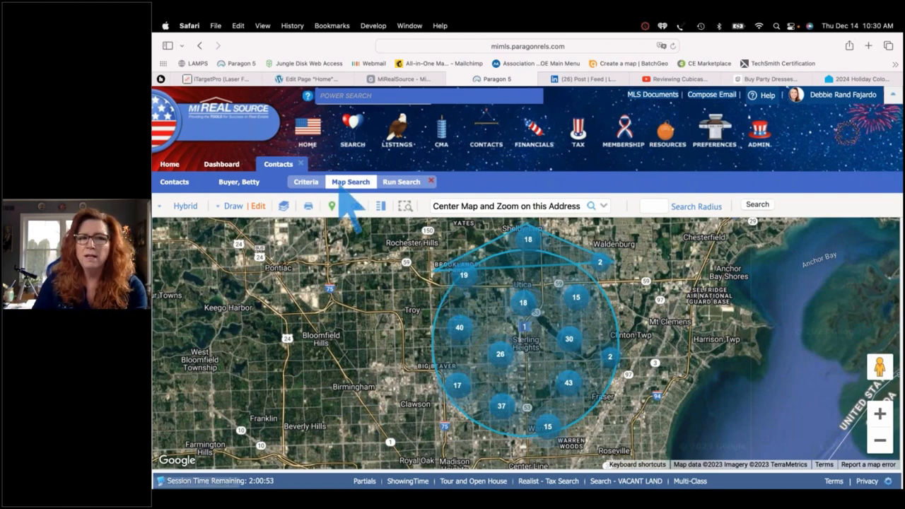
{"action": "left_click", "coordinate": [258, 209]}
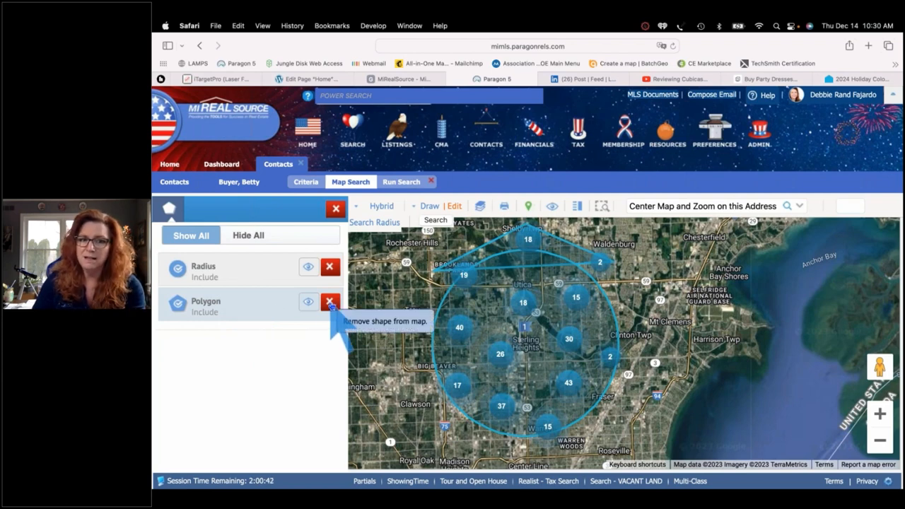
Switch the northern polygon to Exclude and close the search shapes list
{"action": "left_click", "coordinate": [178, 304]}
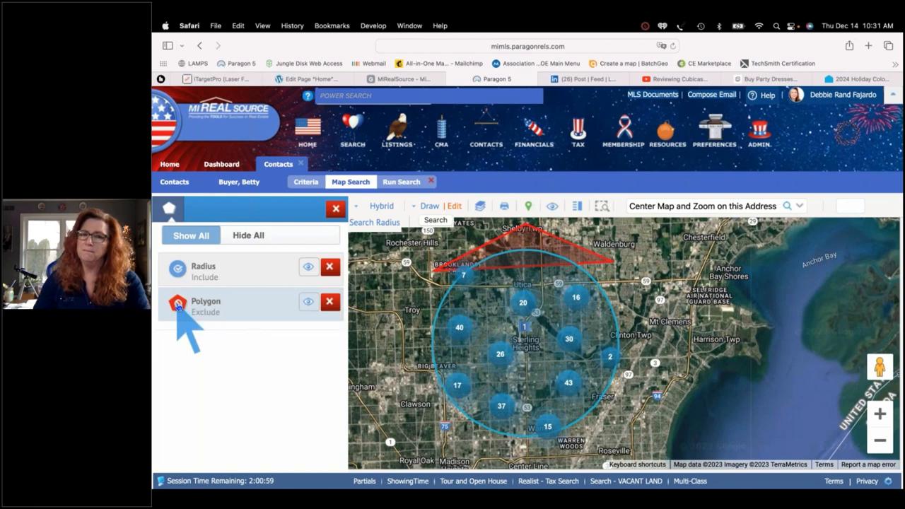
{"action": "left_click", "coordinate": [335, 209]}
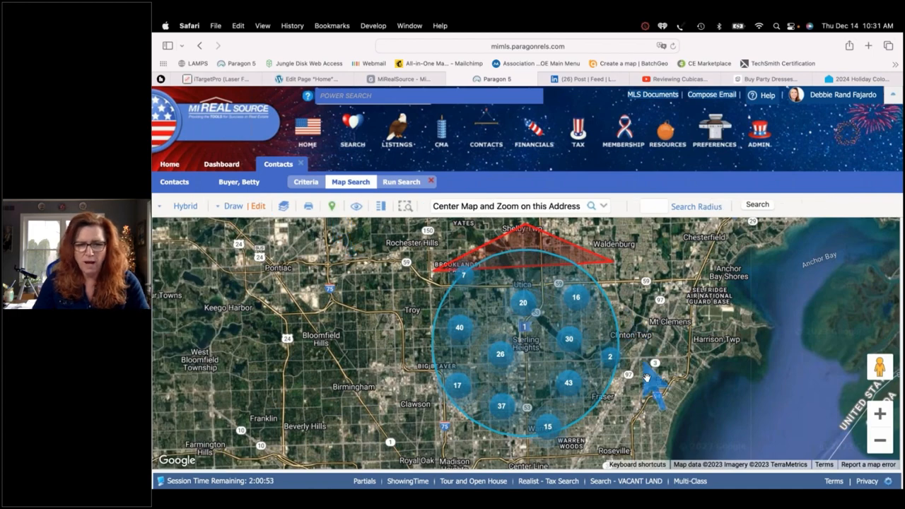
{"action": "left_click_drag", "start_coordinate": [643, 401], "coordinate": [623, 334]}
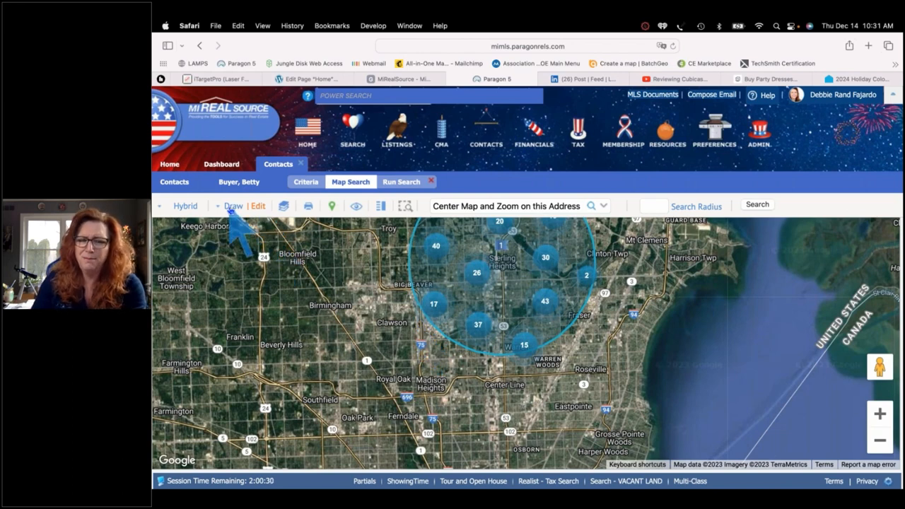
Draw a second triangle from Clawson to Fraser to Center Line over the southern edge
{"action": "left_click", "coordinate": [231, 210]}
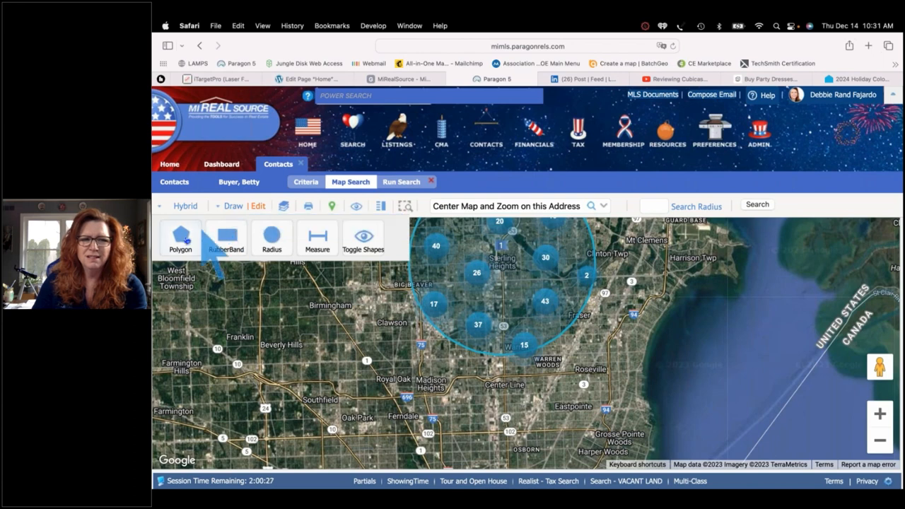
{"action": "left_click", "coordinate": [180, 240]}
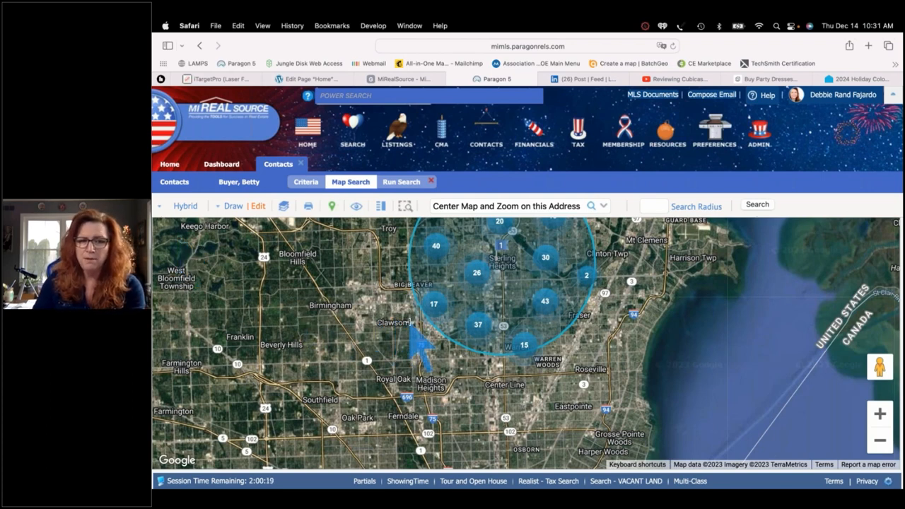
{"action": "left_click", "coordinate": [608, 316]}
{"action": "left_click", "coordinate": [507, 397]}
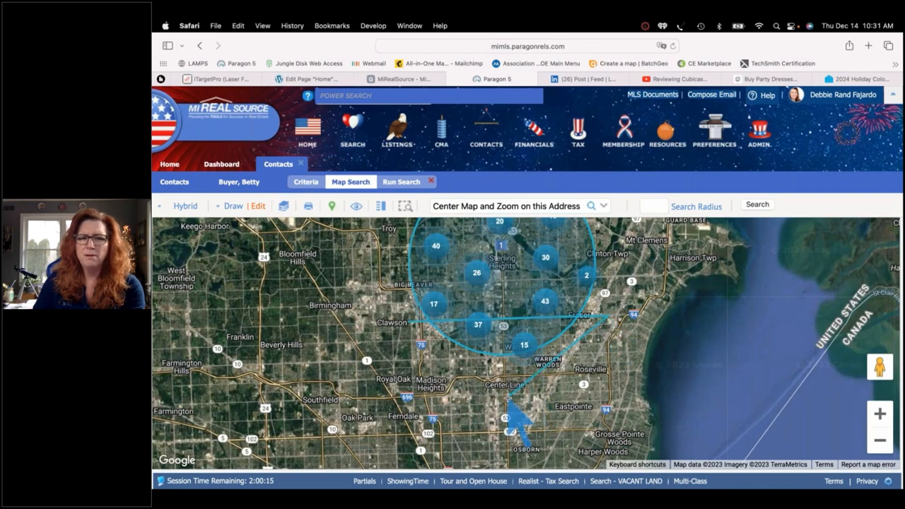
{"action": "left_click", "coordinate": [410, 325]}
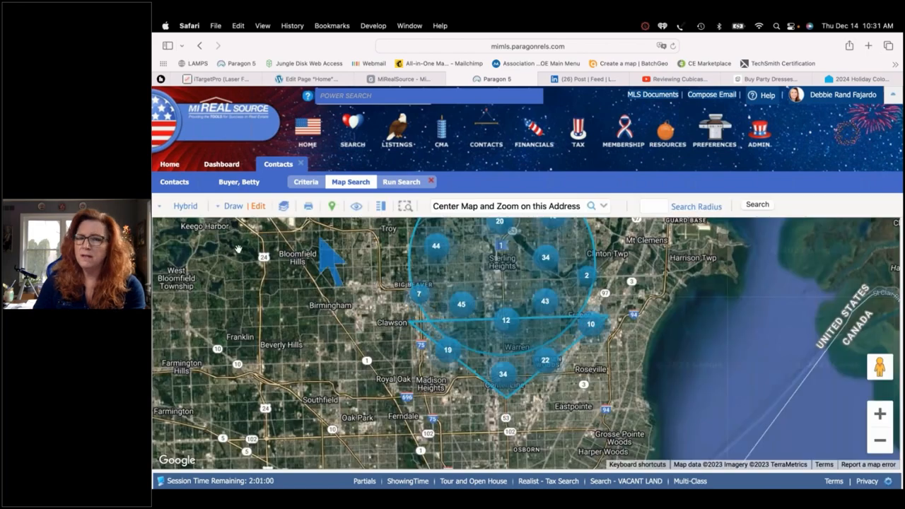
Set the new southern polygon to Exclude, leaving both exclusion triangles visible
{"action": "left_click", "coordinate": [259, 206]}
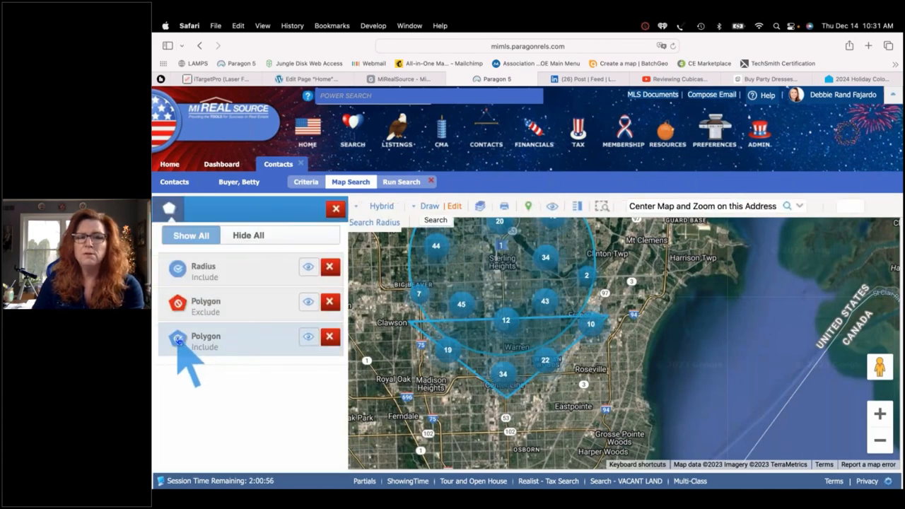
{"action": "left_click", "coordinate": [178, 340]}
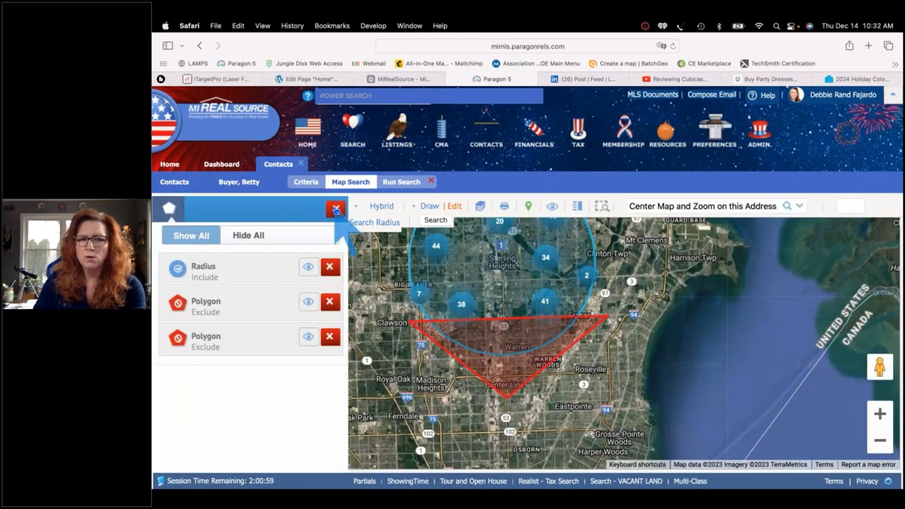
{"action": "left_click", "coordinate": [336, 210]}
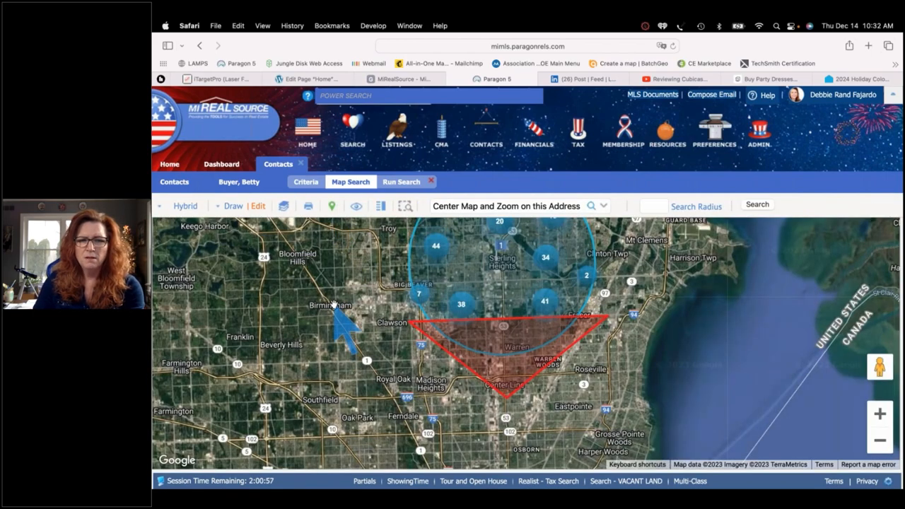
{"action": "left_click_drag", "start_coordinate": [334, 335], "coordinate": [333, 386]}
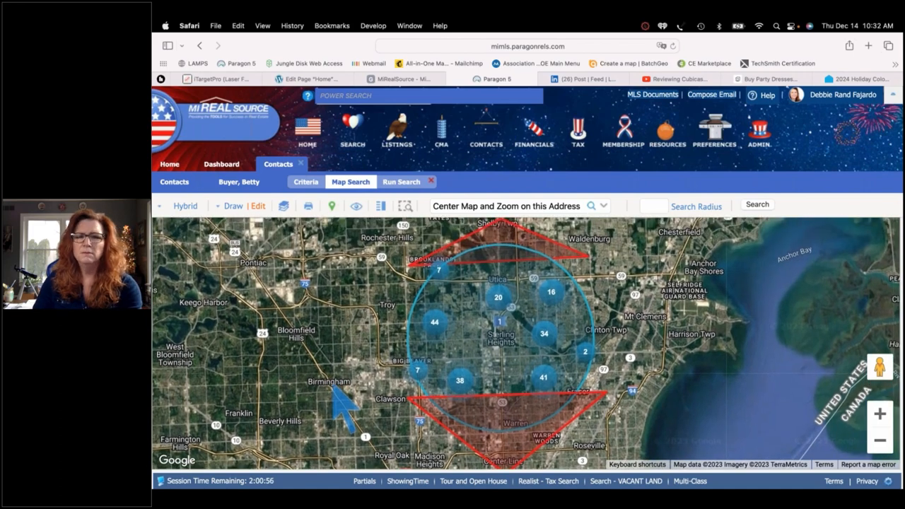
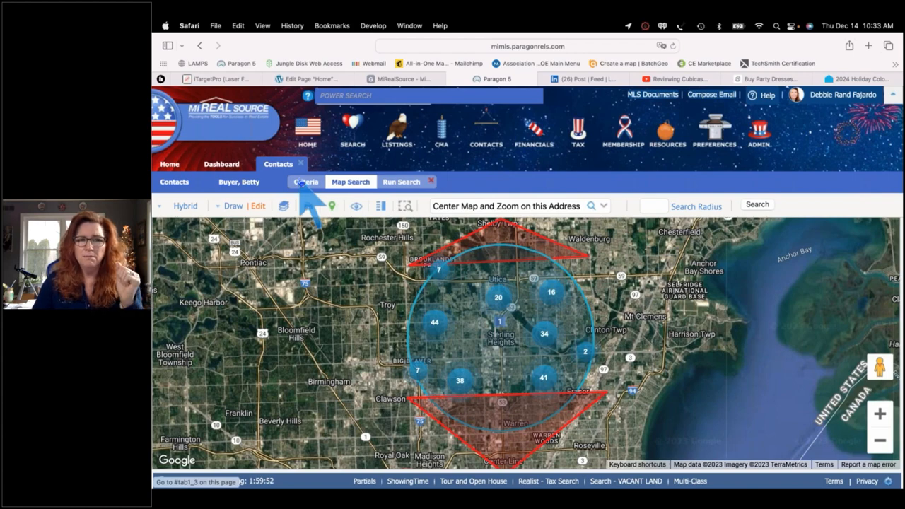
Leave the map and show the search Criteria form, with Single Family, five statuses and three shapes
{"action": "left_click", "coordinate": [302, 182]}
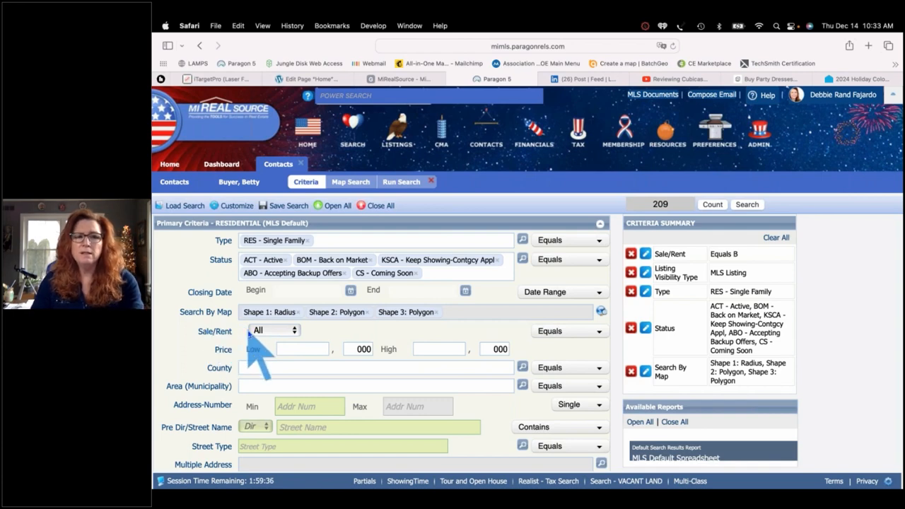
Set Price Low to 300 and Price High to 450, dismissing the price-range warning
{"action": "left_click", "coordinate": [314, 347]}
{"action": "type", "text": "3"}
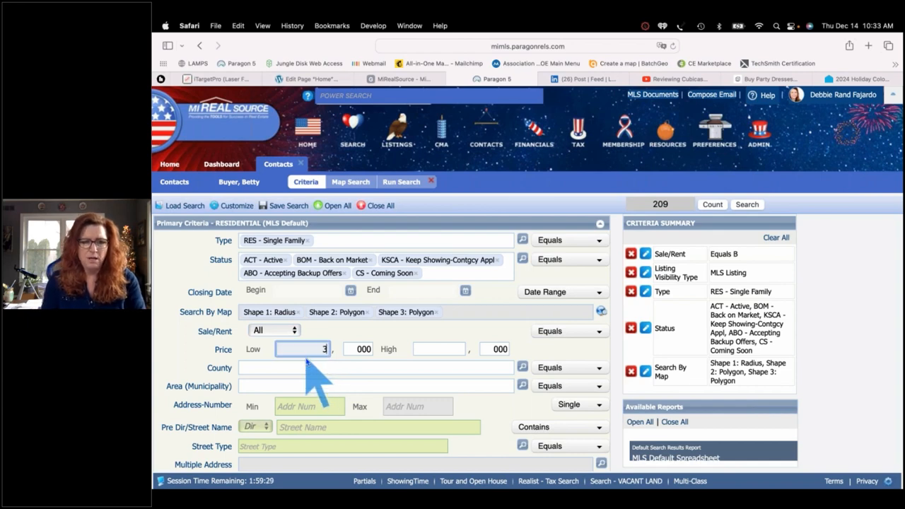
{"action": "type", "text": "00"}
{"action": "key", "text": "Tab"}
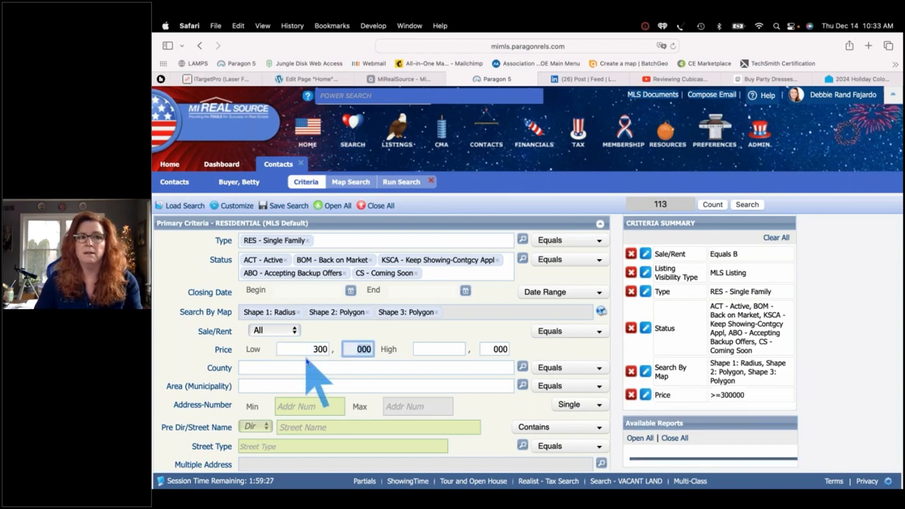
{"action": "left_click", "coordinate": [436, 347]}
{"action": "type", "text": "40"}
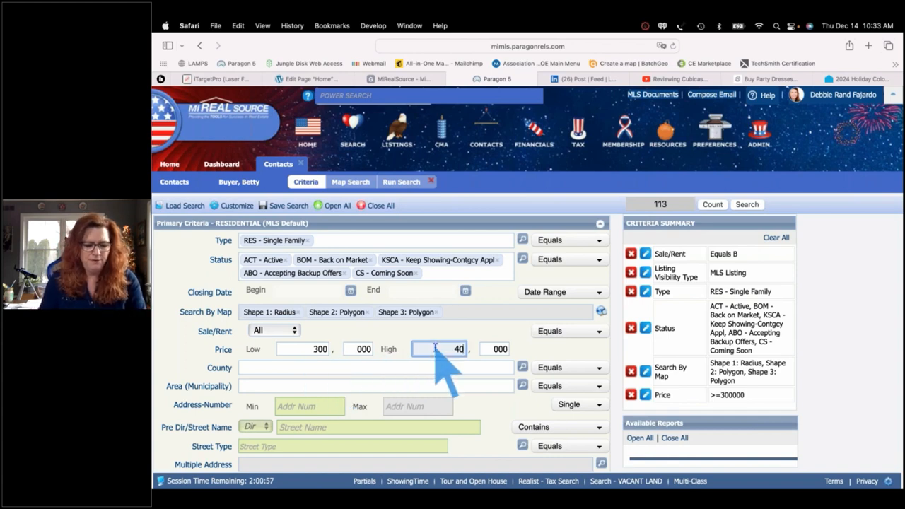
{"action": "key", "text": "Tab"}
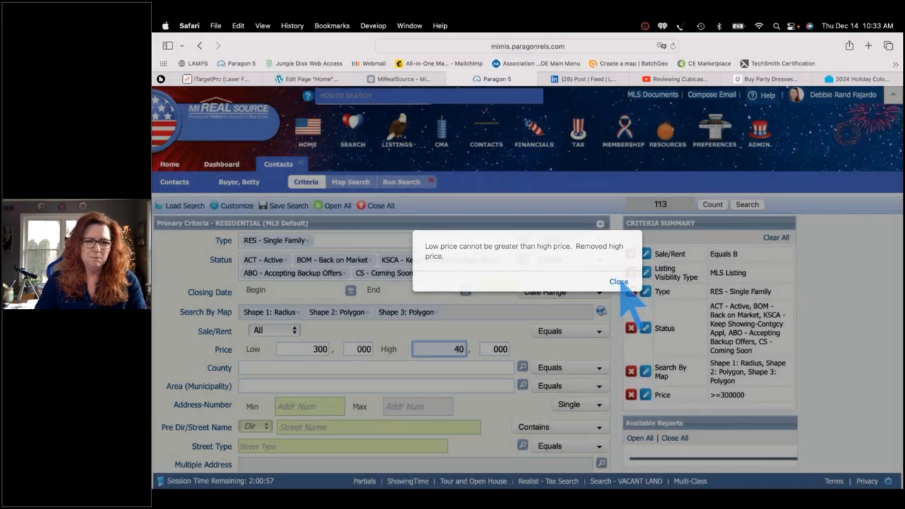
{"action": "left_click", "coordinate": [618, 281]}
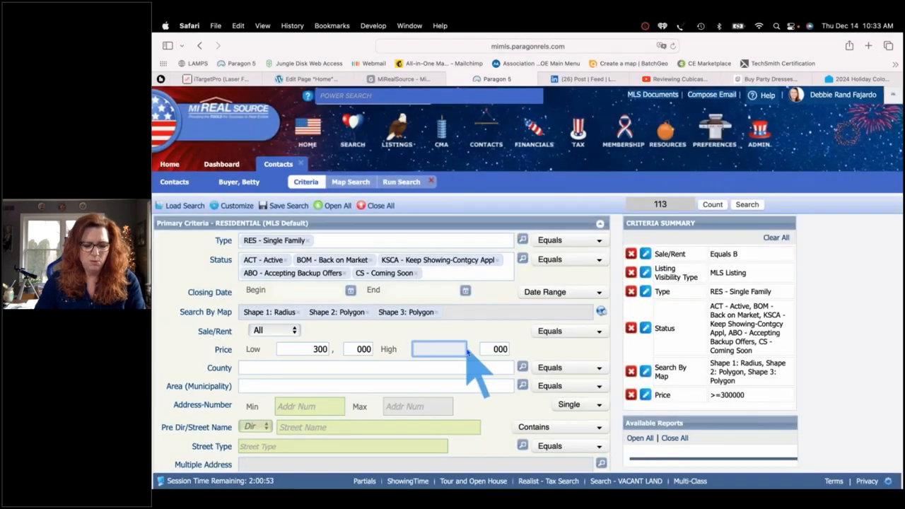
{"action": "type", "text": "450"}
{"action": "key", "text": "Tab"}
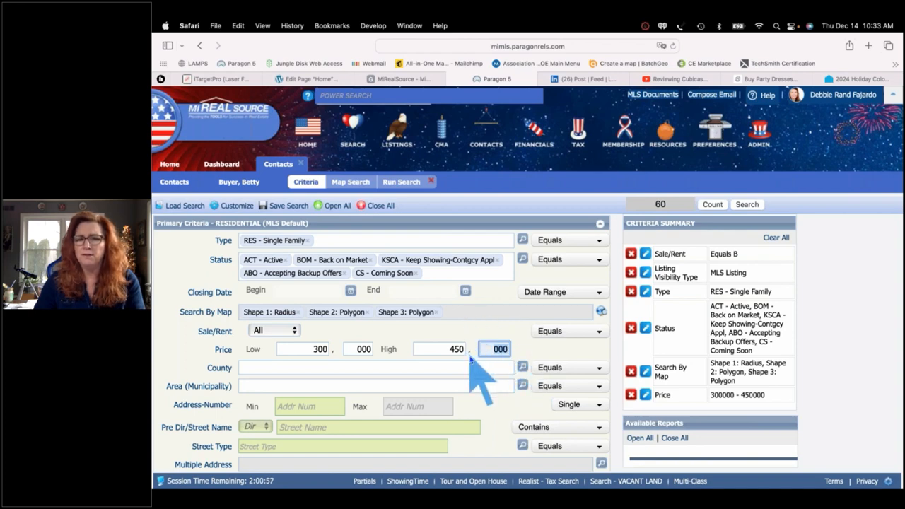
{"action": "scroll", "coordinate": [470, 359], "scroll_direction": "down", "scroll_amount": 2}
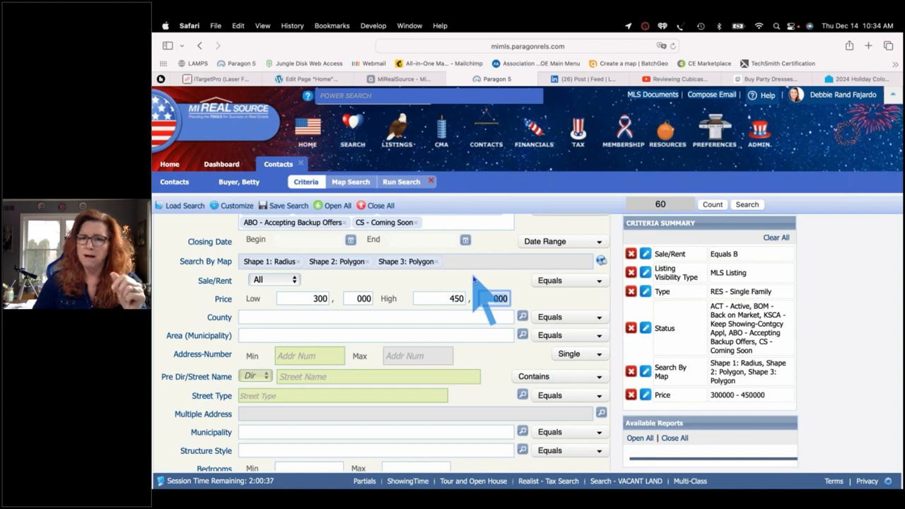
{"action": "left_click", "coordinate": [668, 134]}
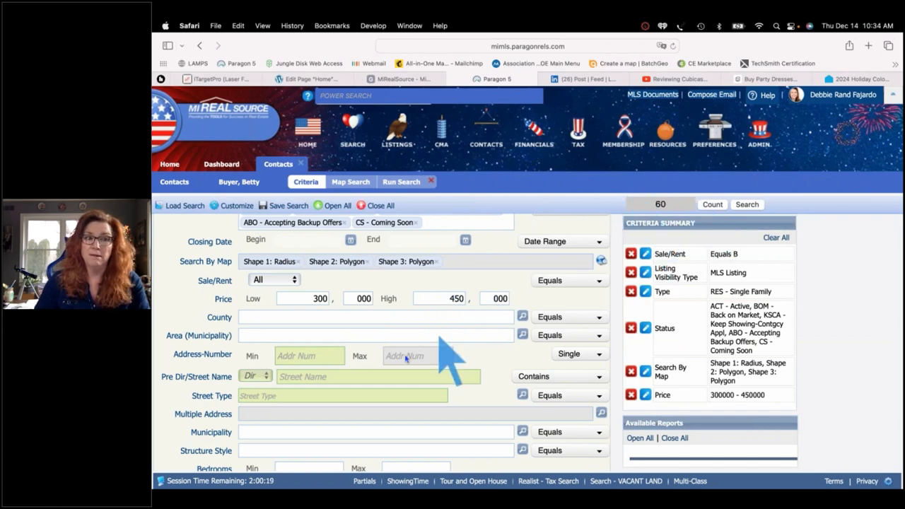
{"action": "scroll", "coordinate": [405, 357], "scroll_direction": "down", "scroll_amount": 1}
{"action": "scroll", "coordinate": [405, 358], "scroll_direction": "down", "scroll_amount": 5}
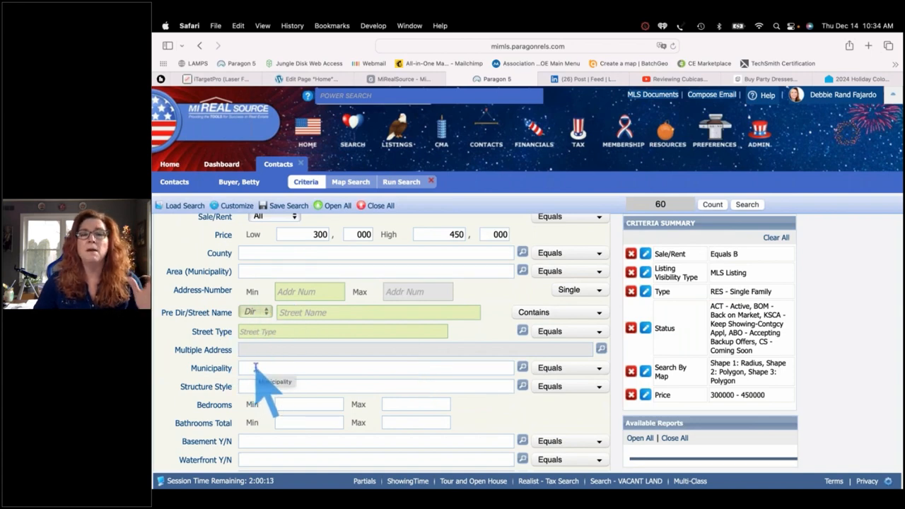
{"action": "scroll", "coordinate": [257, 374], "scroll_direction": "down", "scroll_amount": 6}
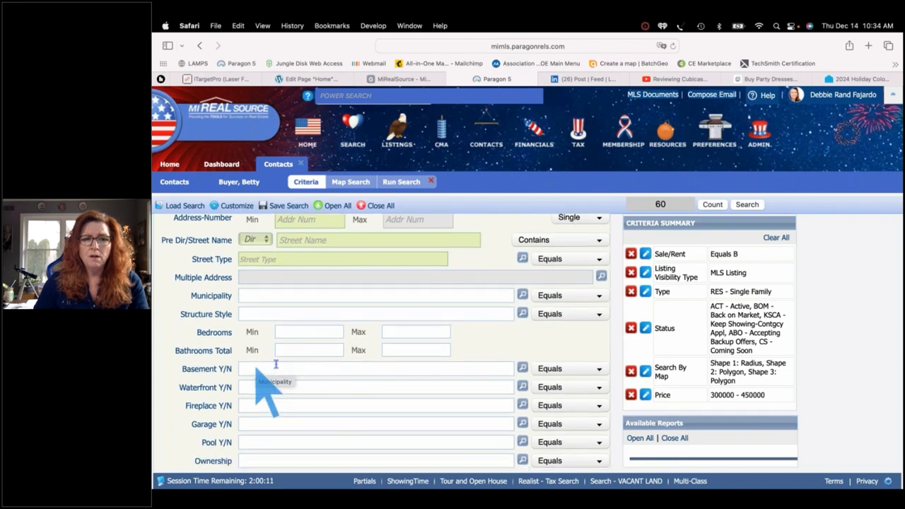
Add Warren - Warren as the municipality with the Not Equal To operator
{"action": "left_click", "coordinate": [280, 296]}
{"action": "type", "text": "warren"}
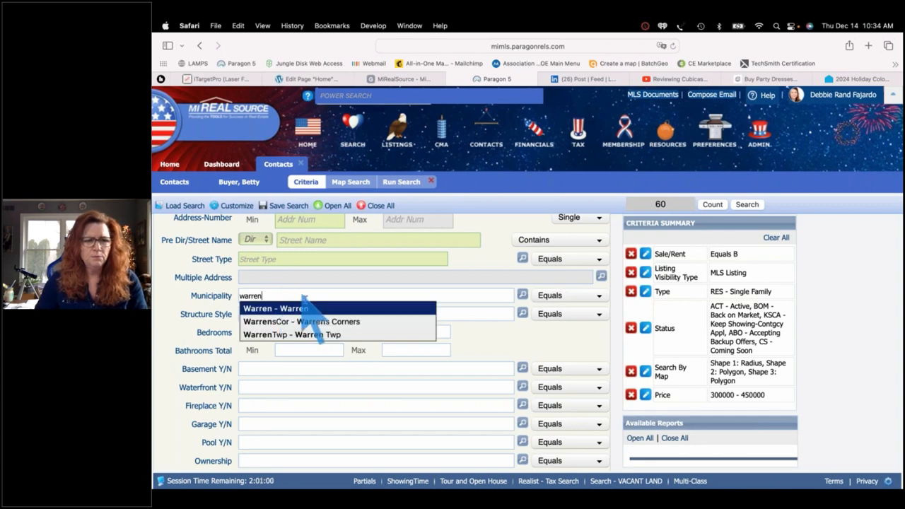
{"action": "left_click", "coordinate": [311, 309]}
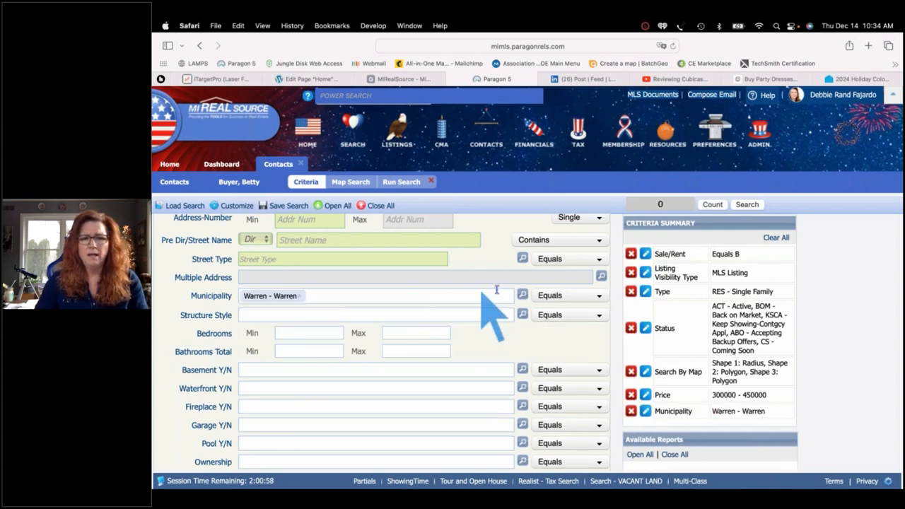
{"action": "left_click", "coordinate": [591, 296]}
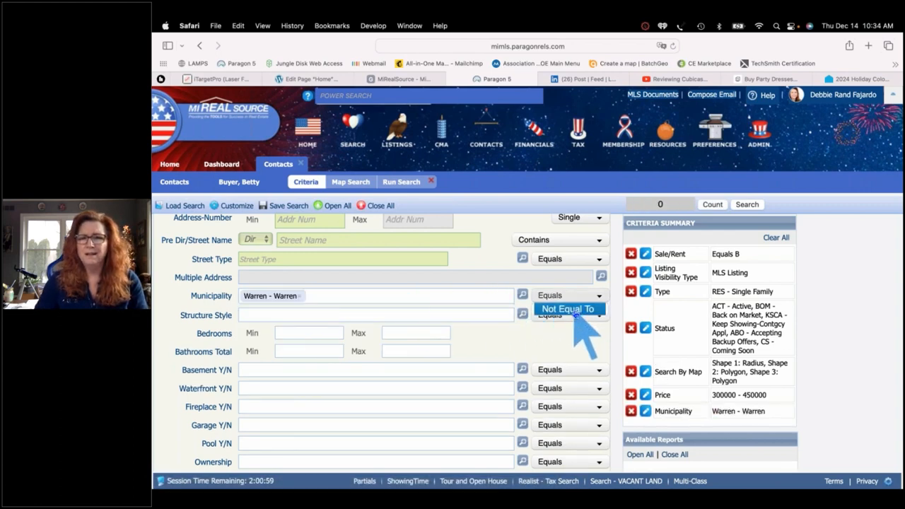
{"action": "left_click", "coordinate": [574, 311]}
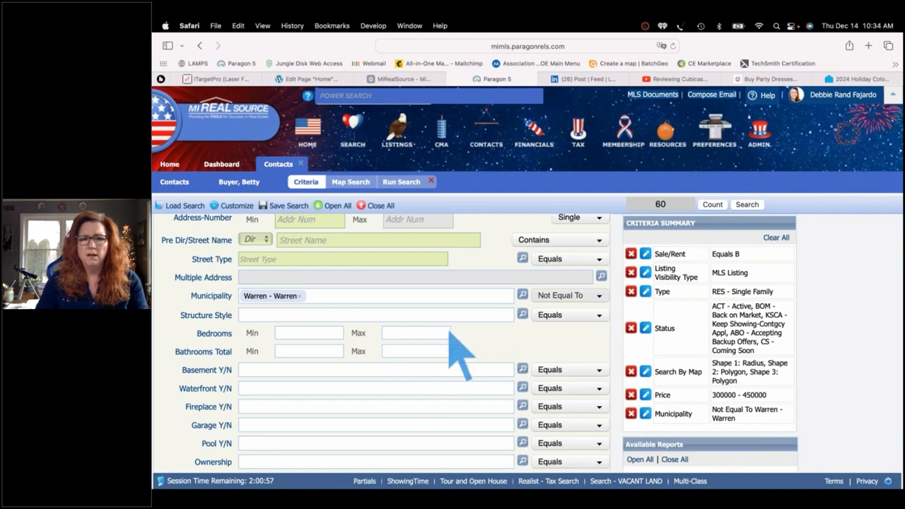
Set the Structure Style operator to Not Equal To, keeping Warren excluded
{"action": "left_click", "coordinate": [550, 315]}
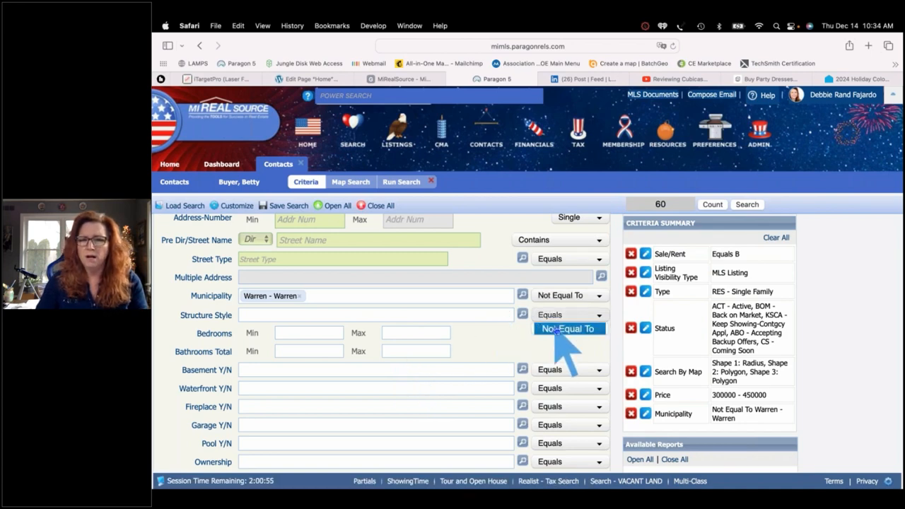
{"action": "left_click", "coordinate": [559, 329]}
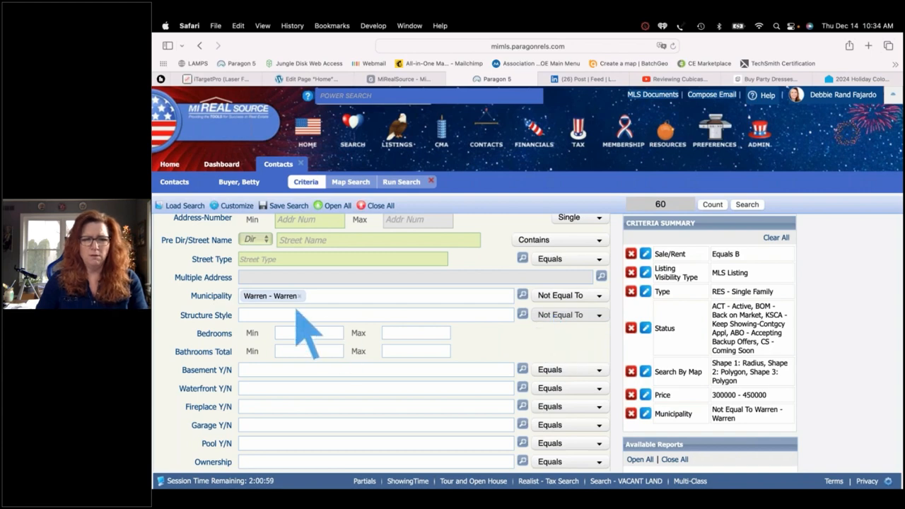
{"action": "left_click", "coordinate": [576, 300]}
{"action": "left_click", "coordinate": [570, 311]}
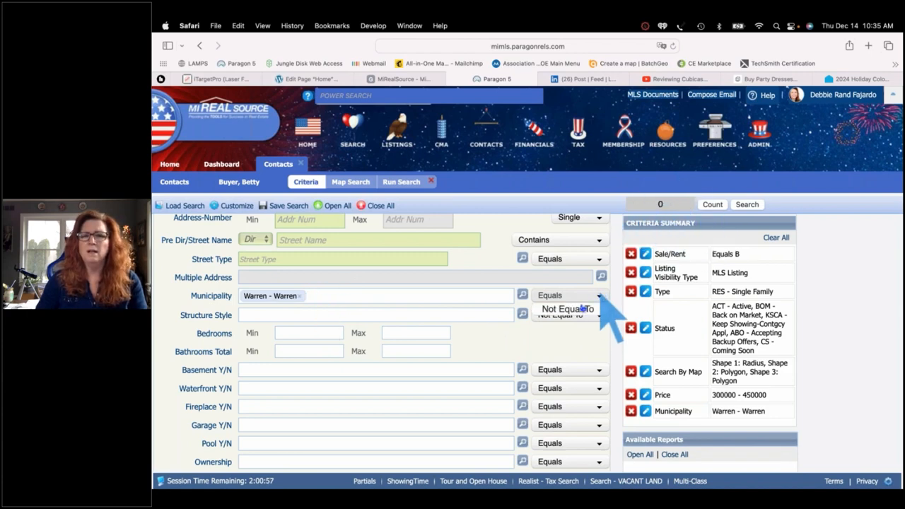
{"action": "left_click", "coordinate": [585, 309]}
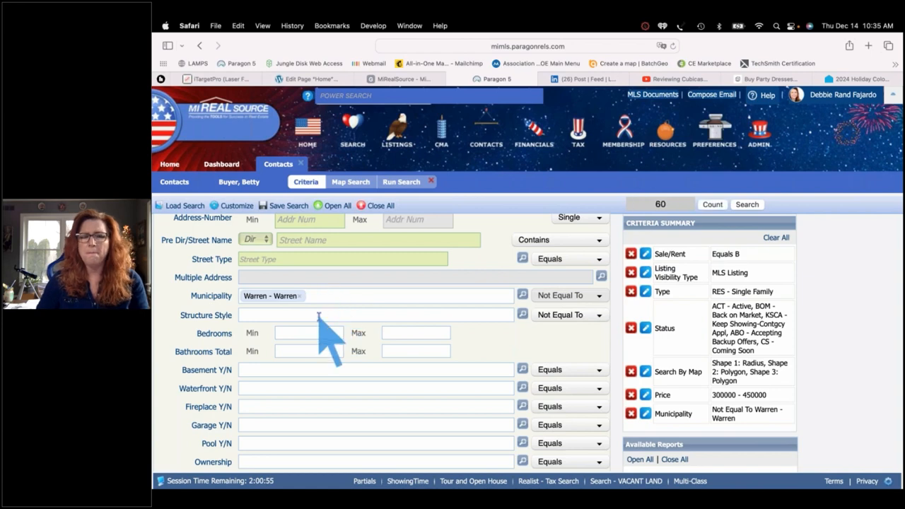
{"action": "scroll", "coordinate": [331, 339], "scroll_direction": "down", "scroll_amount": 1}
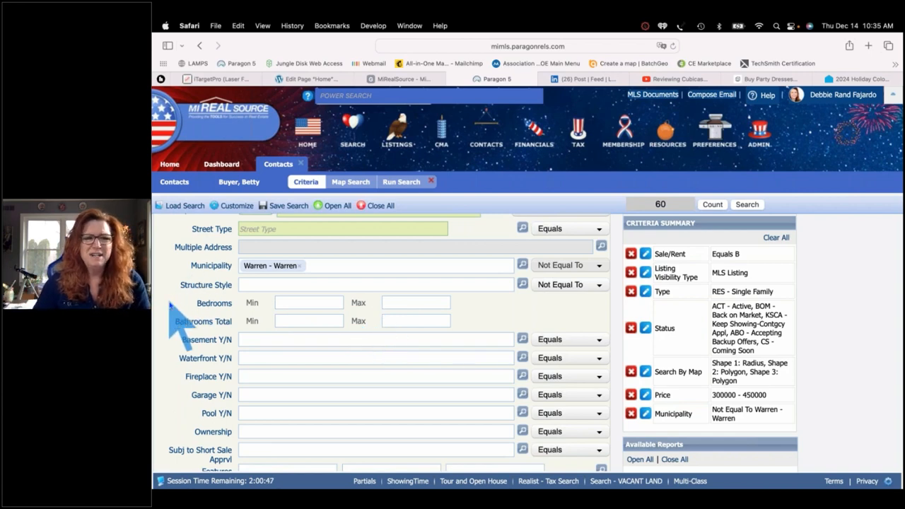
{"action": "scroll", "coordinate": [171, 304], "scroll_direction": "down", "scroll_amount": 2}
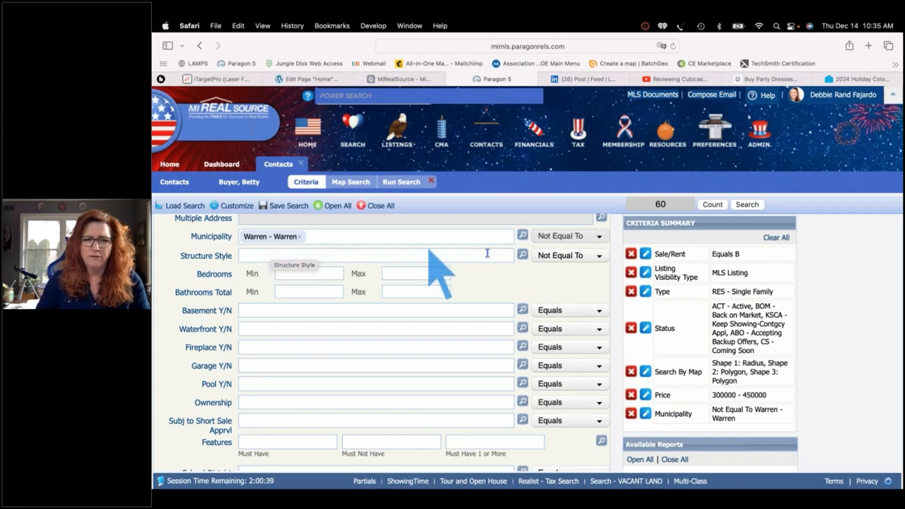
Pick 1S - 1 Story in the Structure Style lookup and save it as excluded
{"action": "left_click", "coordinate": [523, 256]}
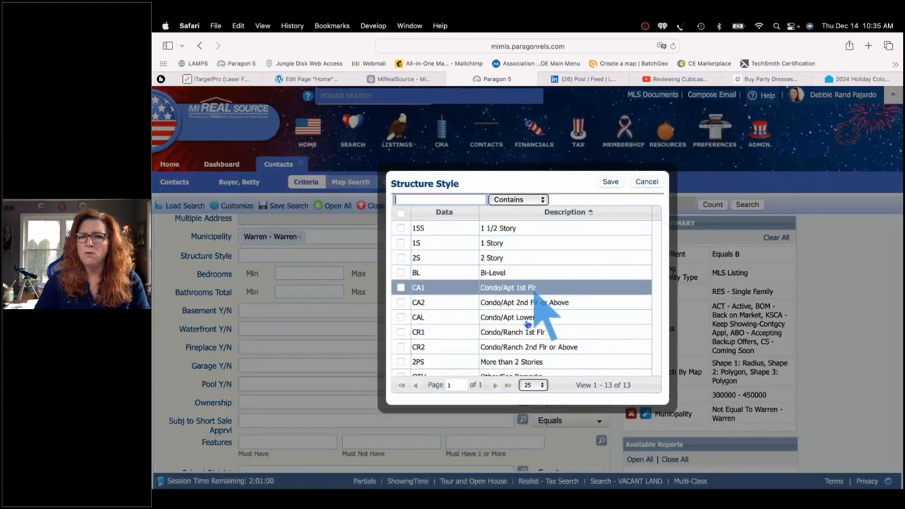
{"action": "scroll", "coordinate": [524, 331], "scroll_direction": "down", "scroll_amount": 2}
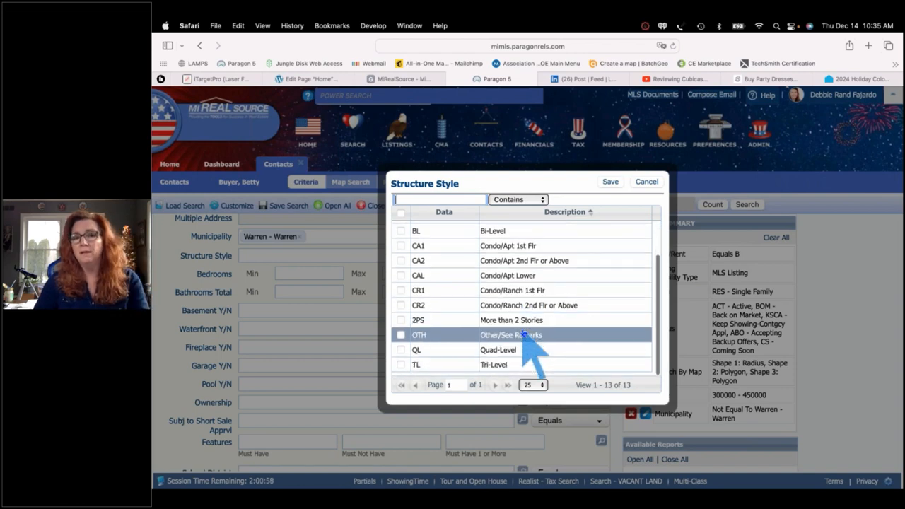
{"action": "scroll", "coordinate": [524, 331], "scroll_direction": "up", "scroll_amount": 2}
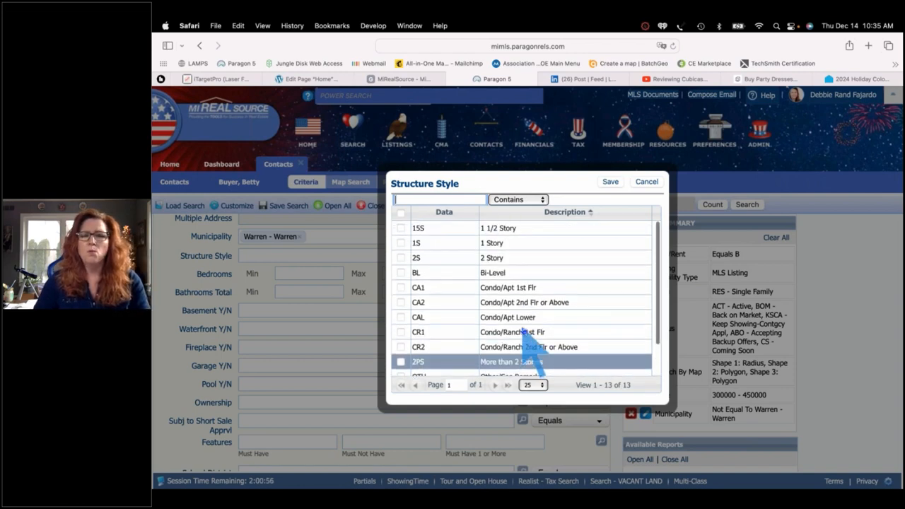
{"action": "left_click", "coordinate": [536, 244]}
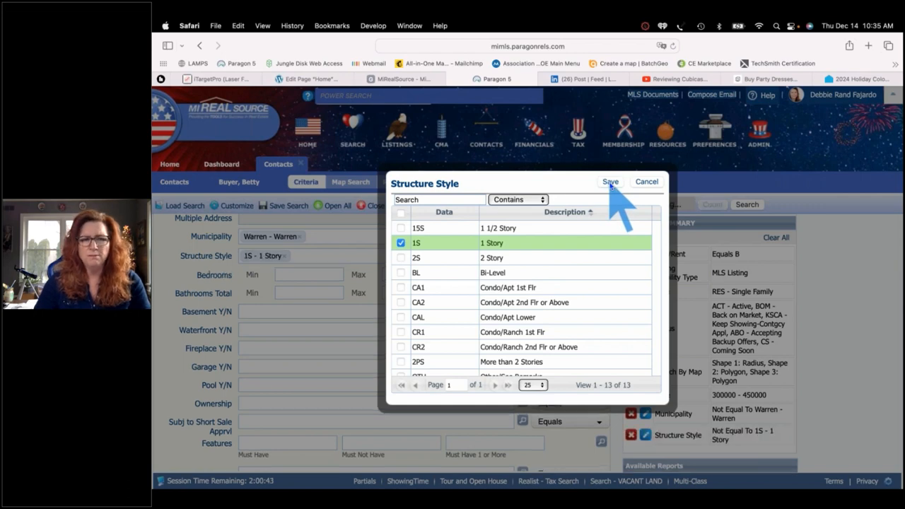
{"action": "left_click", "coordinate": [610, 182]}
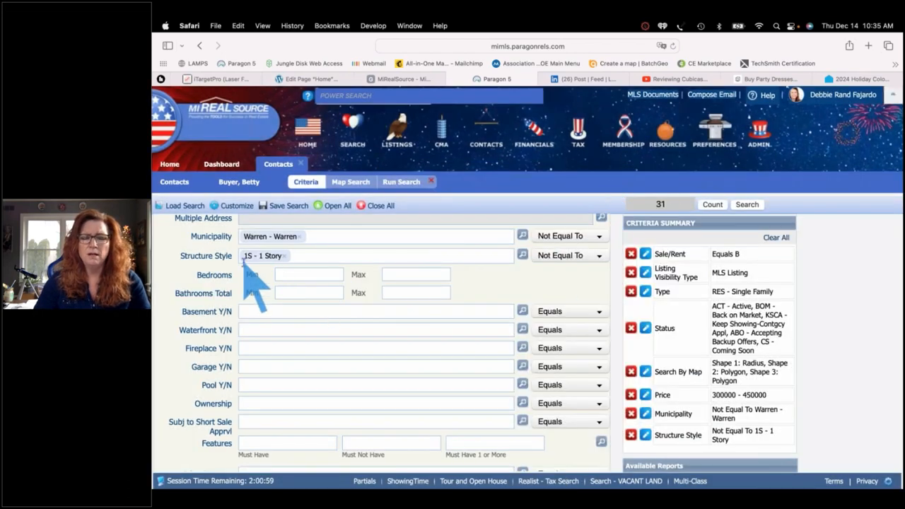
Set the bedroom range to a minimum of 3 and maximum of 4
{"action": "scroll", "coordinate": [346, 308], "scroll_direction": "up", "scroll_amount": 1}
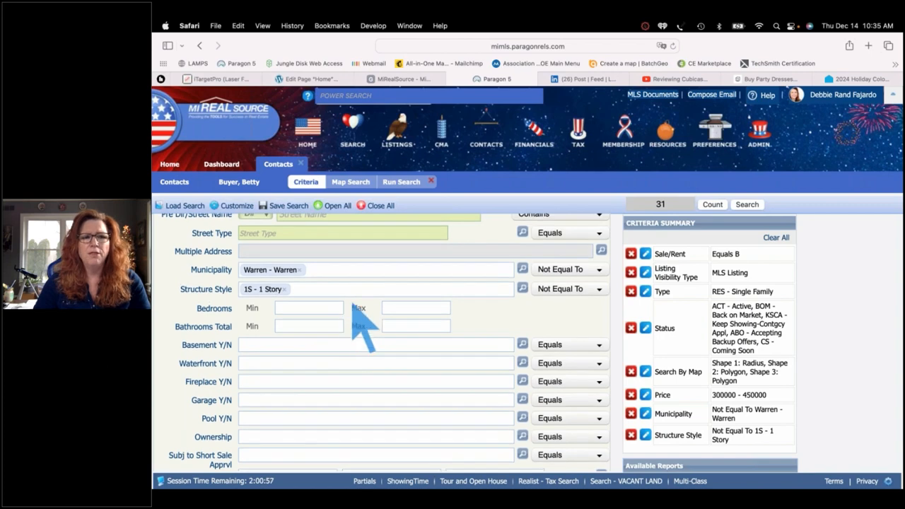
{"action": "left_click", "coordinate": [310, 308]}
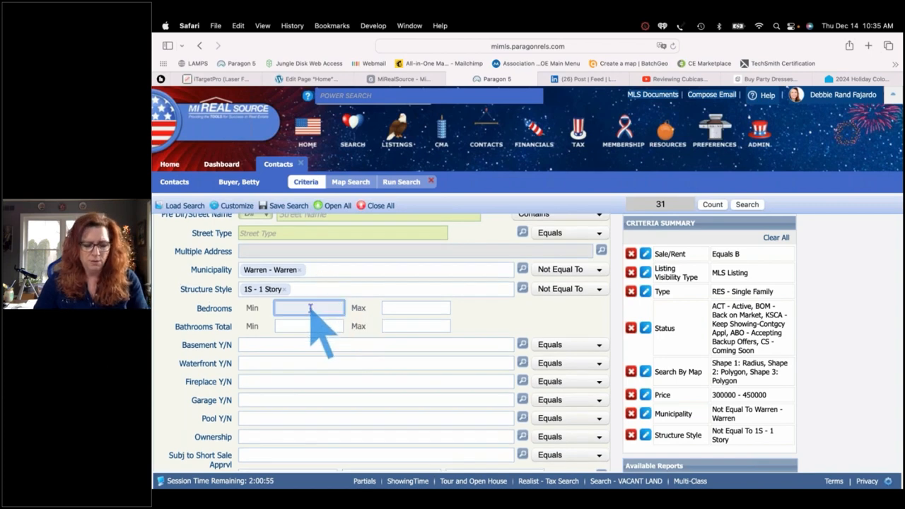
{"action": "type", "text": "3"}
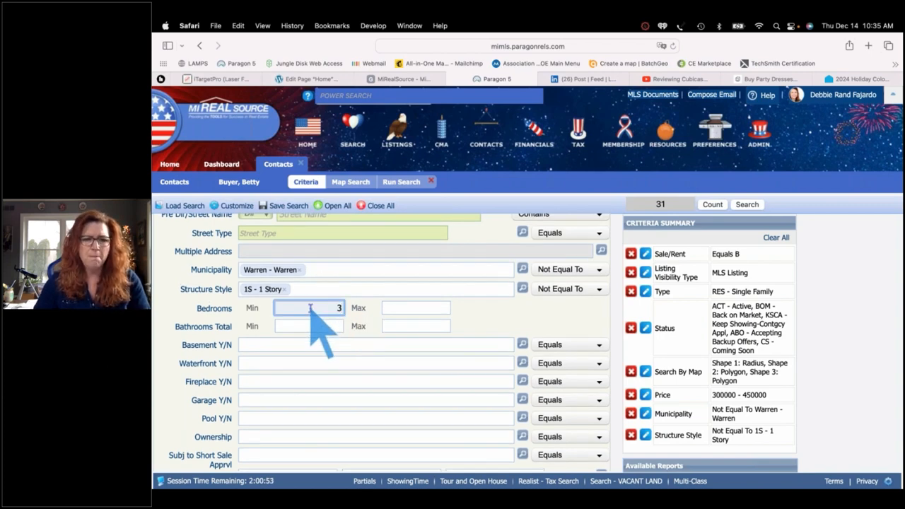
{"action": "key", "text": "Tab"}
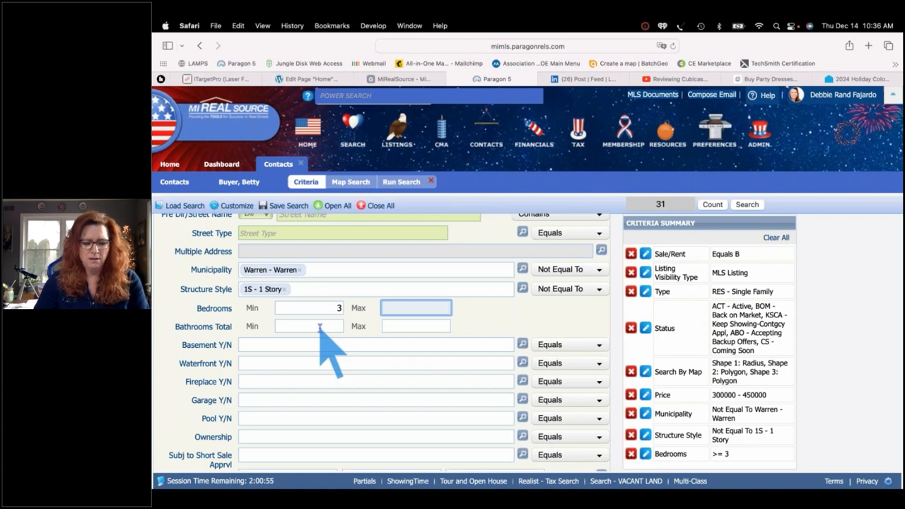
{"action": "type", "text": "4"}
{"action": "left_click", "coordinate": [320, 326]}
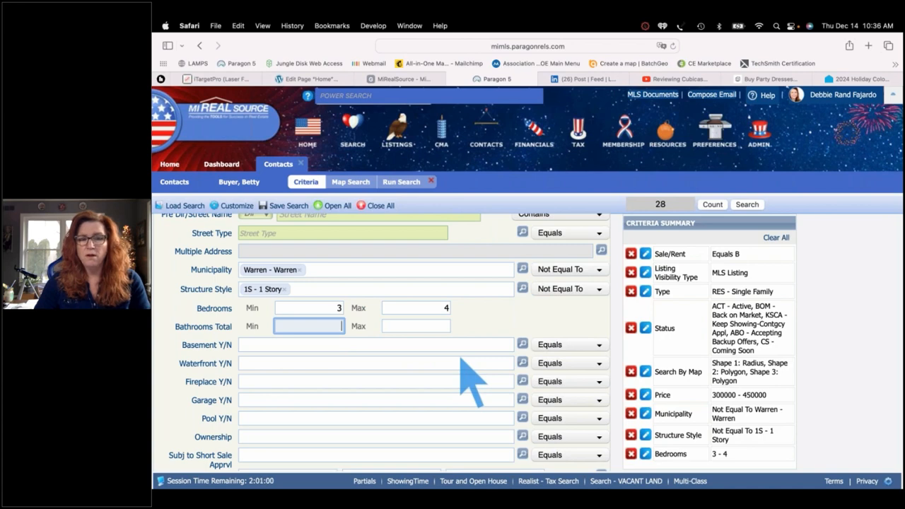
Require a basement and a garage, setting both Y/N fields to Y - Yes
{"action": "left_click", "coordinate": [283, 345]}
{"action": "type", "text": "y"}
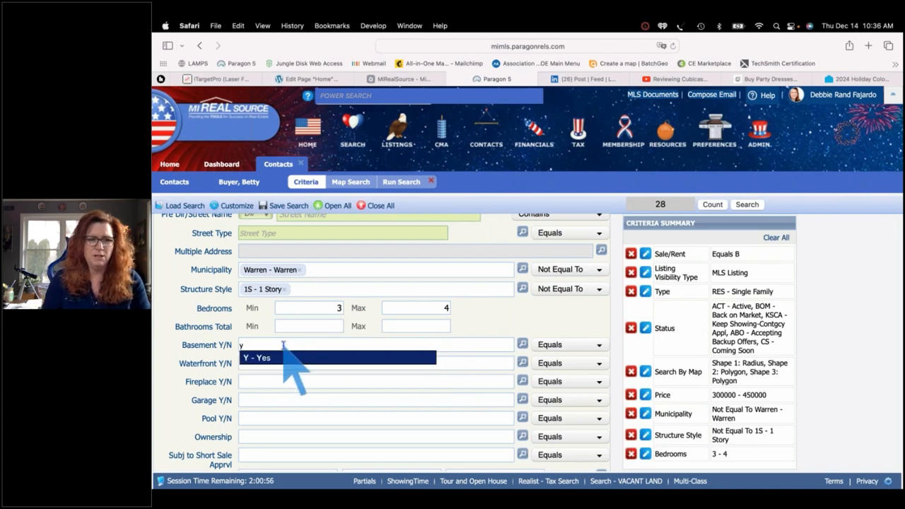
{"action": "key", "text": "Return"}
{"action": "scroll", "coordinate": [284, 364], "scroll_direction": "down", "scroll_amount": 2}
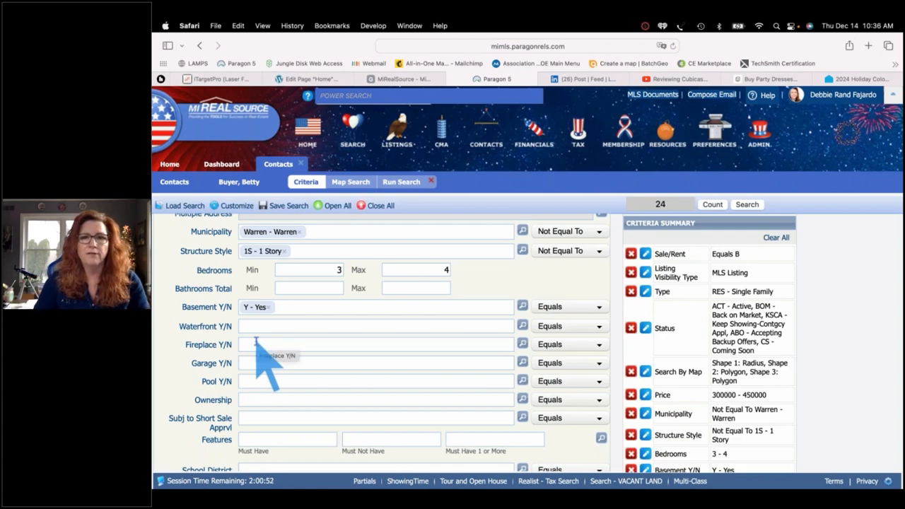
{"action": "scroll", "coordinate": [256, 341], "scroll_direction": "down", "scroll_amount": 1}
{"action": "scroll", "coordinate": [256, 341], "scroll_direction": "down", "scroll_amount": 1}
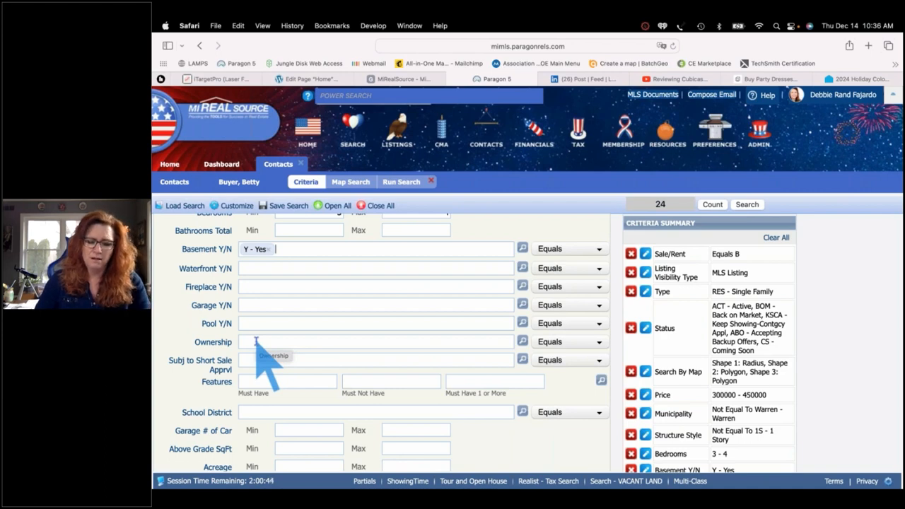
{"action": "scroll", "coordinate": [256, 342], "scroll_direction": "down", "scroll_amount": 3}
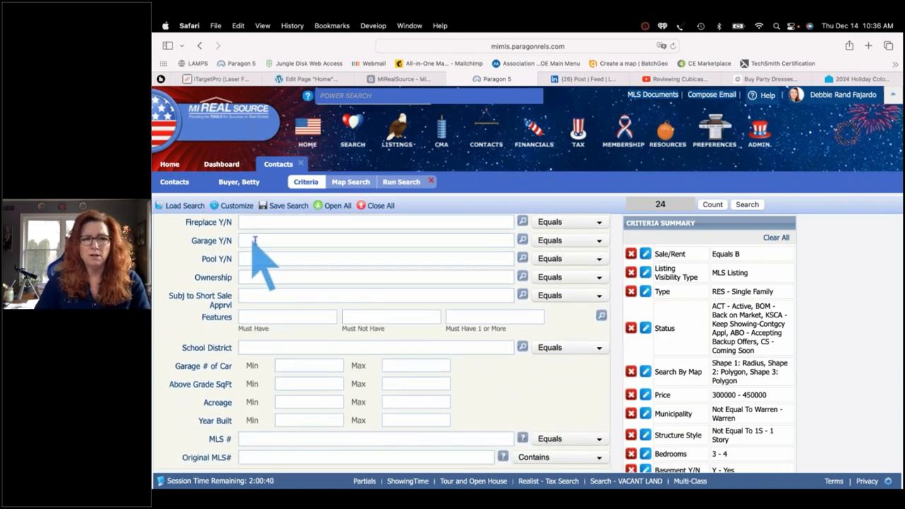
{"action": "left_click", "coordinate": [255, 241]}
{"action": "type", "text": "y"}
{"action": "key", "text": "Return"}
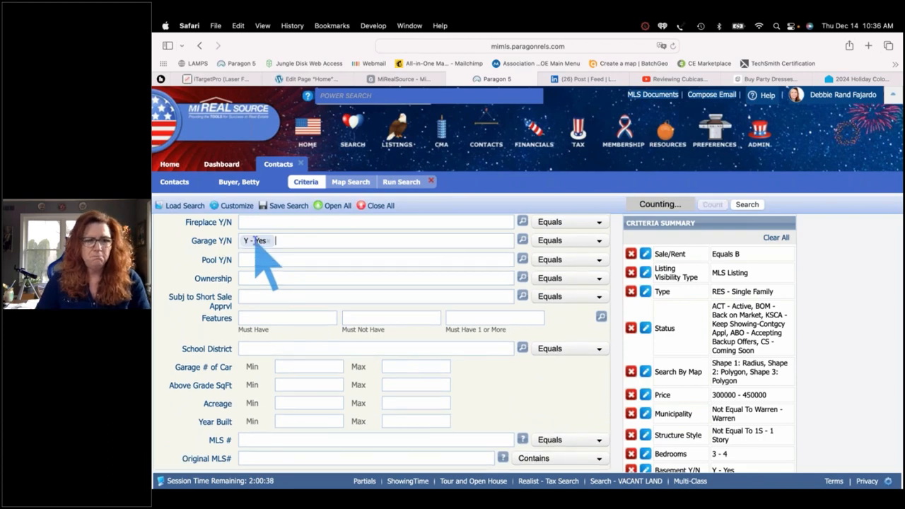
{"action": "scroll", "coordinate": [280, 259], "scroll_direction": "up", "scroll_amount": 1}
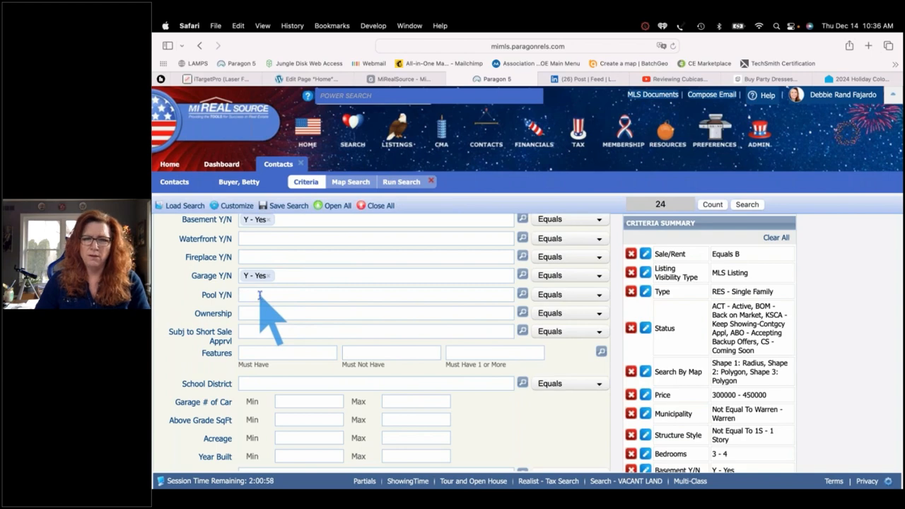
{"action": "left_click", "coordinate": [260, 295]}
{"action": "scroll", "coordinate": [261, 304], "scroll_direction": "down", "scroll_amount": 3}
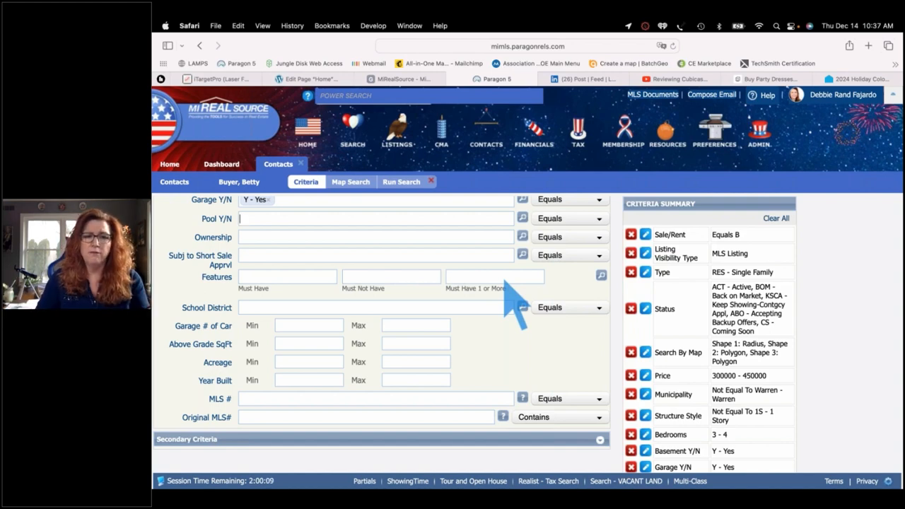
Add F17 Golf Course, Z18 On Golf Course and VI5 Golf Course View as one-or-more features
{"action": "type", "text": "olf"}
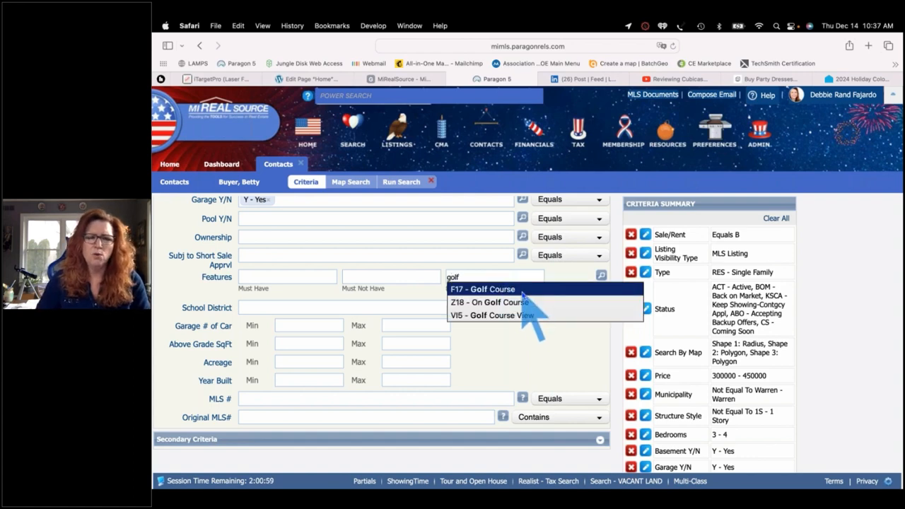
{"action": "left_click", "coordinate": [523, 292]}
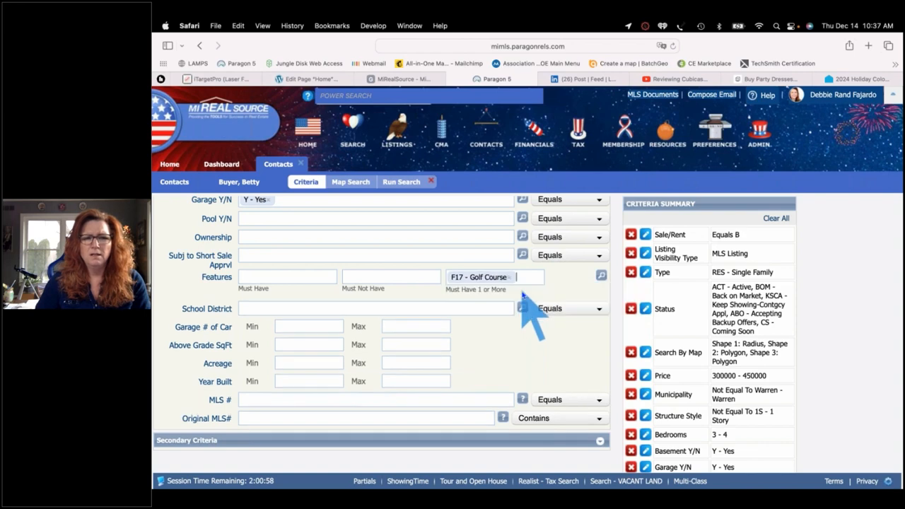
{"action": "type", "text": "go"}
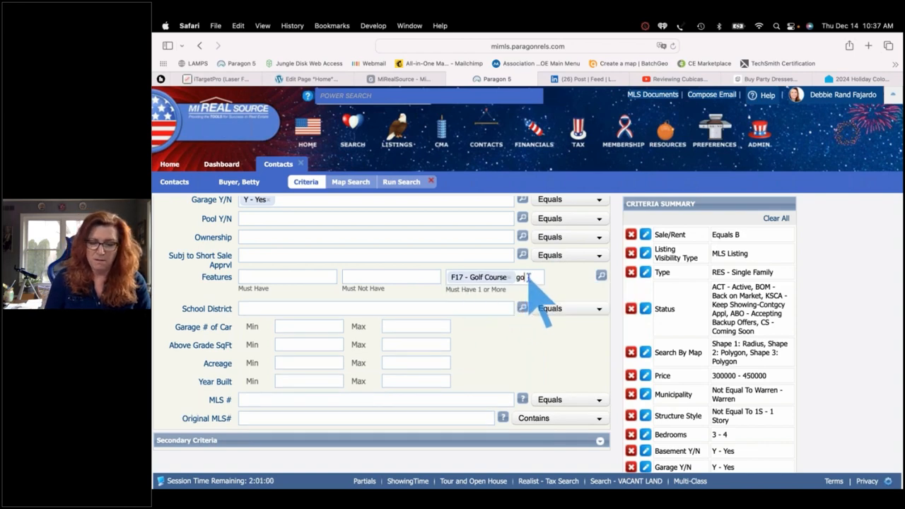
{"action": "type", "text": "lf"}
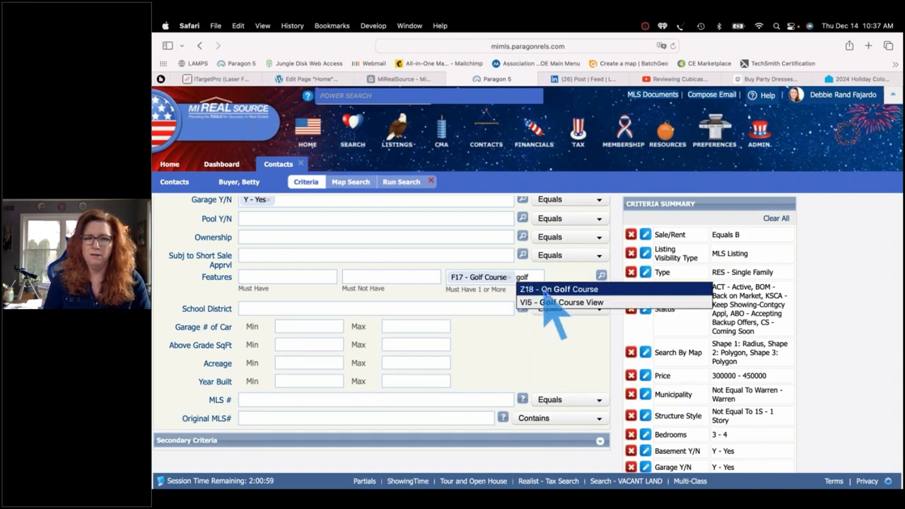
{"action": "left_click", "coordinate": [546, 290]}
{"action": "type", "text": "golf"}
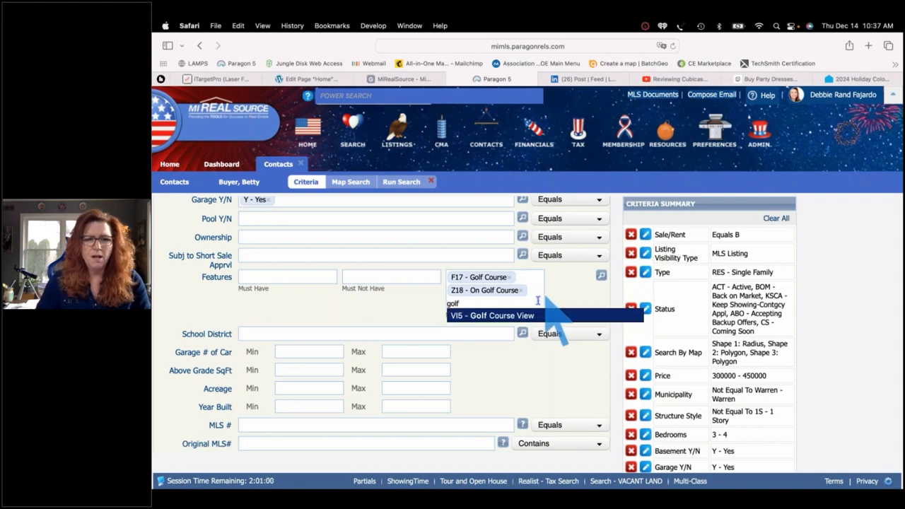
{"action": "left_click", "coordinate": [529, 316]}
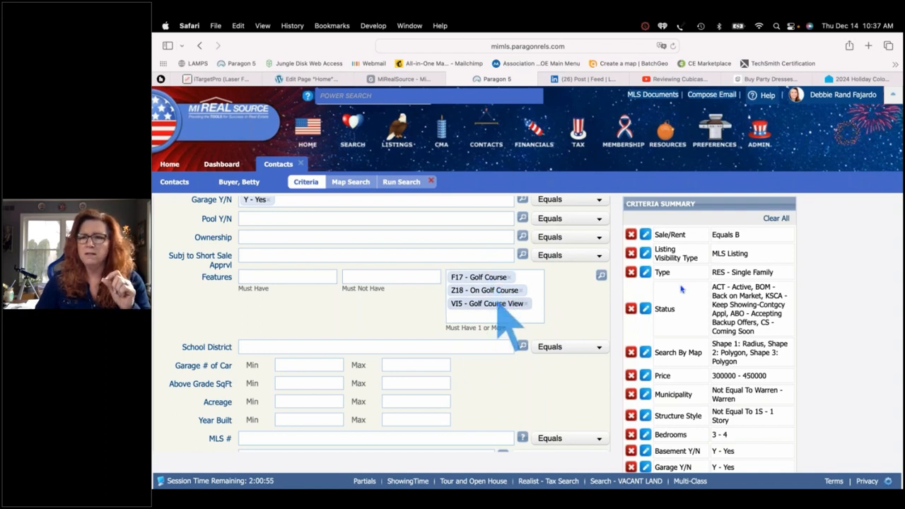
{"action": "scroll", "coordinate": [689, 290], "scroll_direction": "up", "scroll_amount": 1}
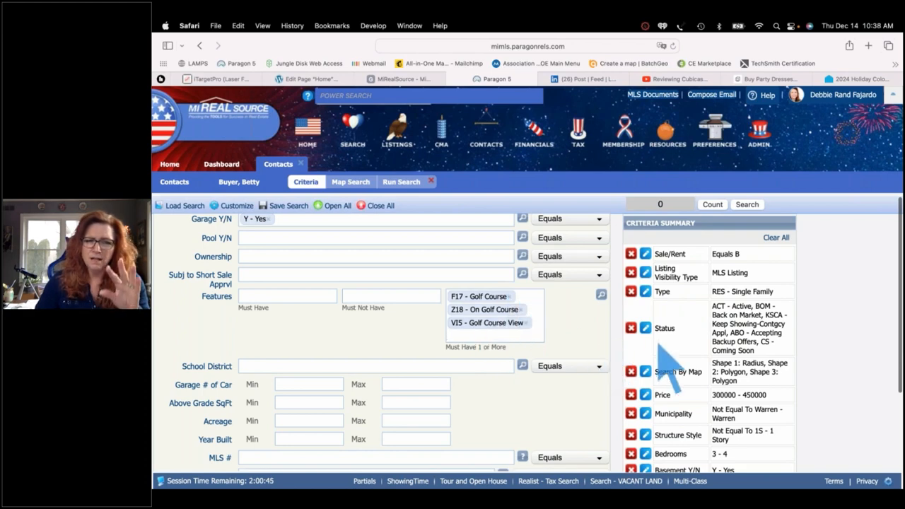
{"action": "scroll", "coordinate": [661, 347], "scroll_direction": "down", "scroll_amount": 3}
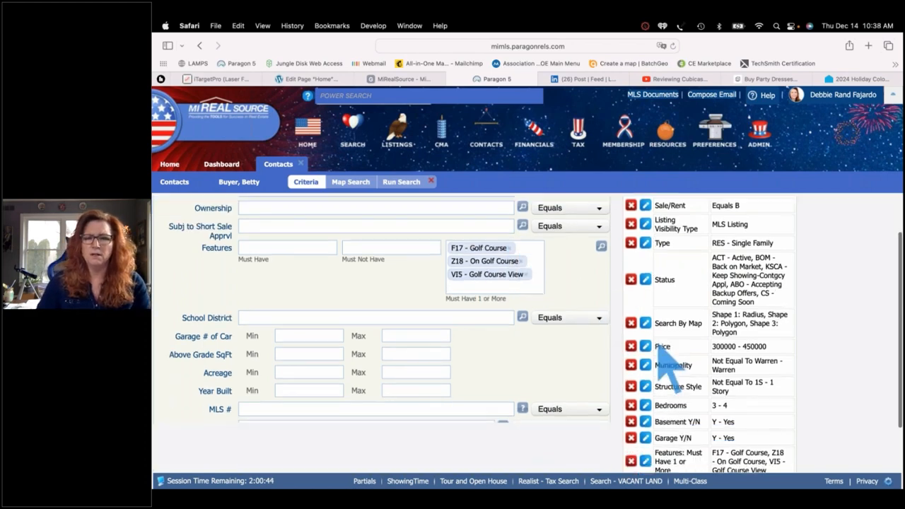
{"action": "scroll", "coordinate": [663, 344], "scroll_direction": "up", "scroll_amount": 3}
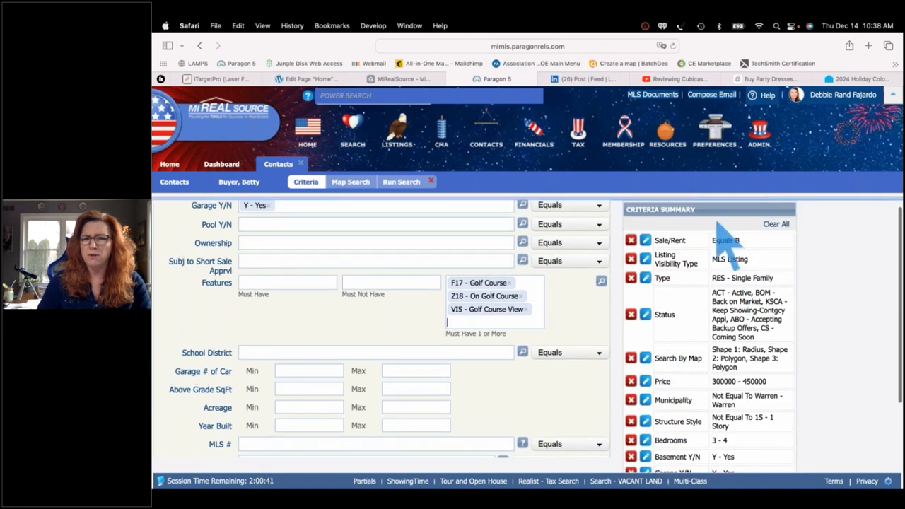
{"action": "scroll", "coordinate": [666, 374], "scroll_direction": "down", "scroll_amount": 3}
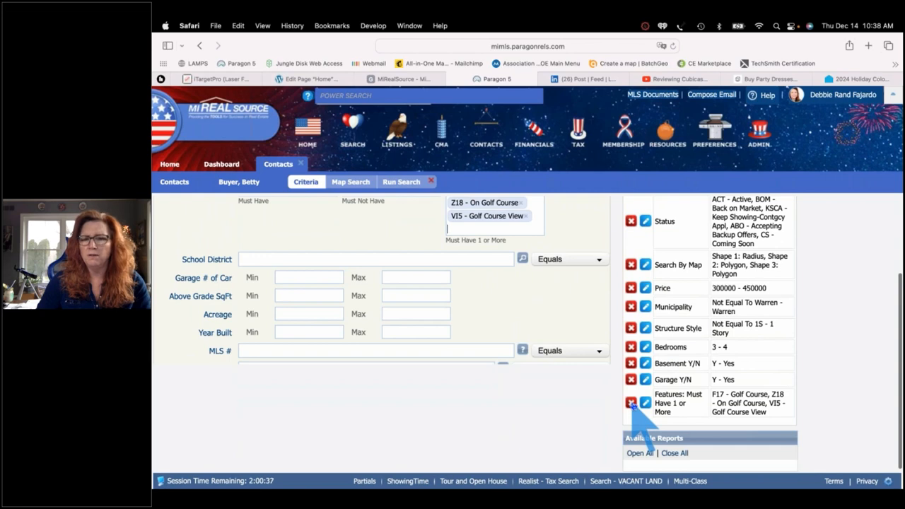
Remove the golf features criterion and add ZC6 - Cash as a must-have feature
{"action": "left_click", "coordinate": [631, 403]}
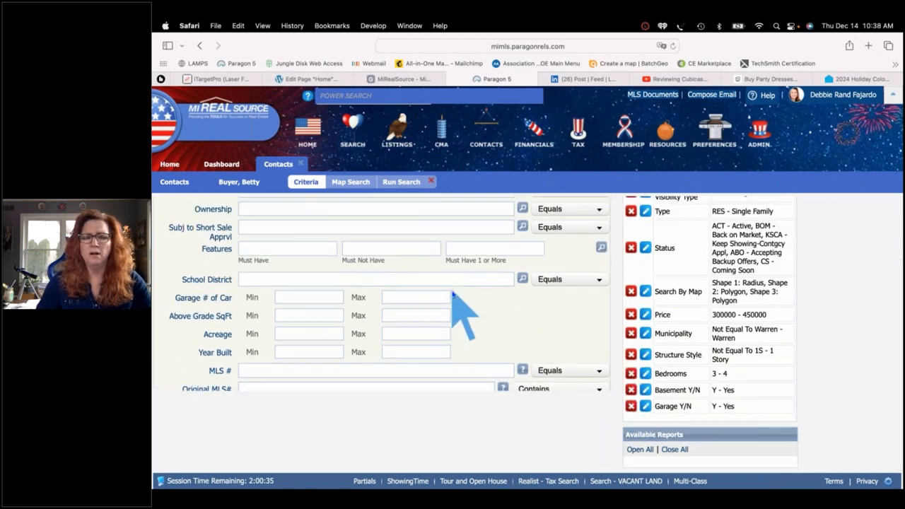
{"action": "scroll", "coordinate": [452, 292], "scroll_direction": "up", "scroll_amount": 1}
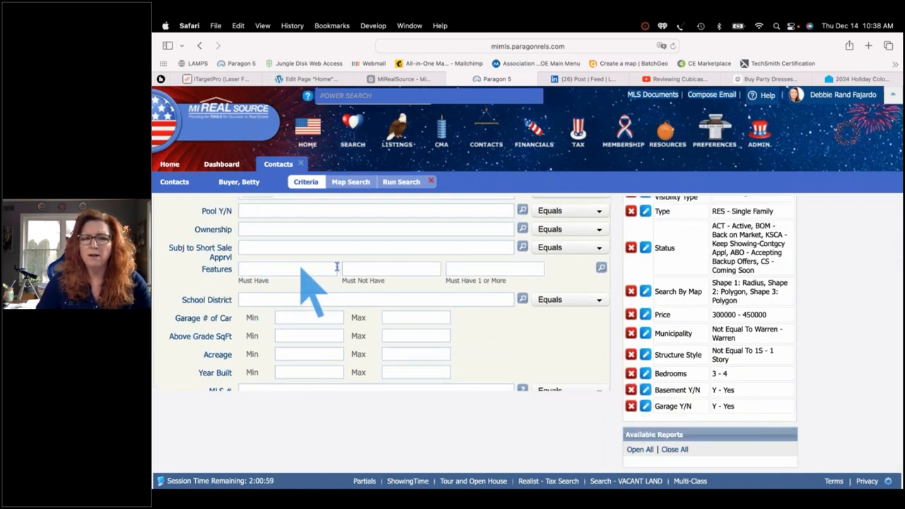
{"action": "scroll", "coordinate": [362, 292], "scroll_direction": "up", "scroll_amount": 4}
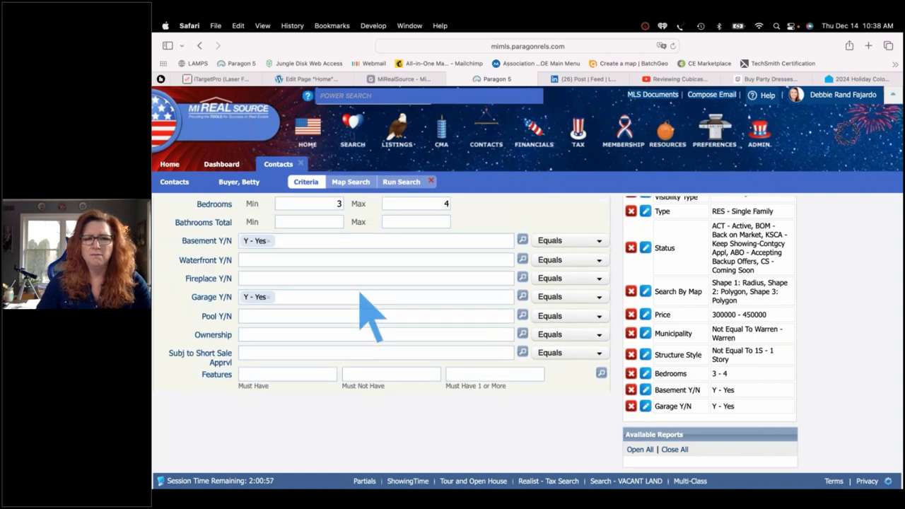
{"action": "scroll", "coordinate": [372, 316], "scroll_direction": "up", "scroll_amount": 10}
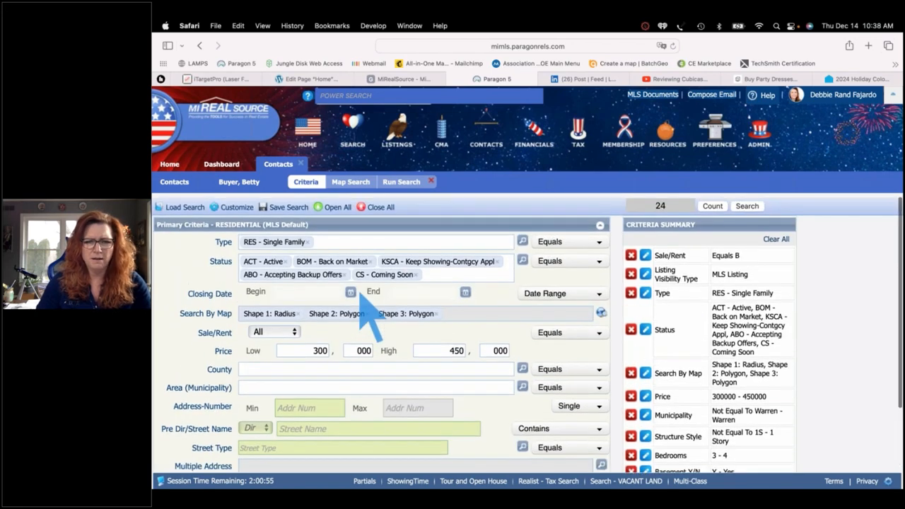
{"action": "scroll", "coordinate": [361, 311], "scroll_direction": "down", "scroll_amount": 9}
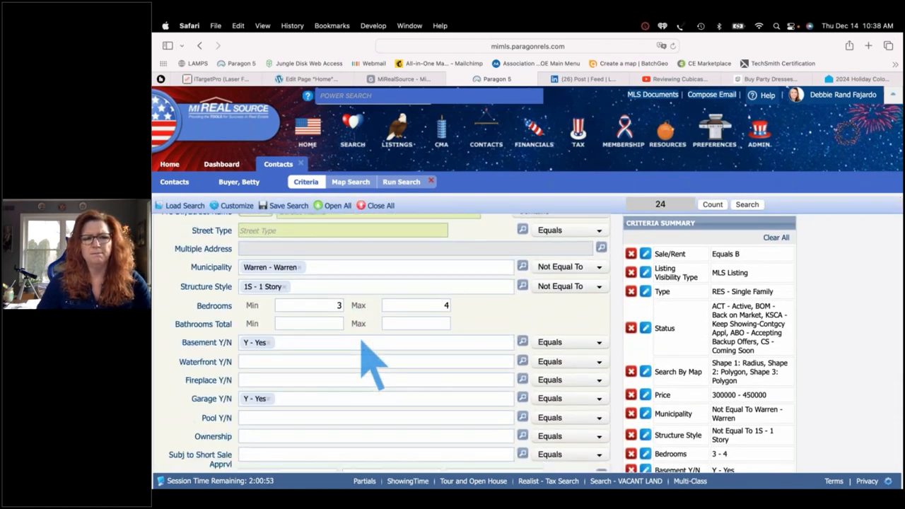
{"action": "scroll", "coordinate": [364, 343], "scroll_direction": "down", "scroll_amount": 4}
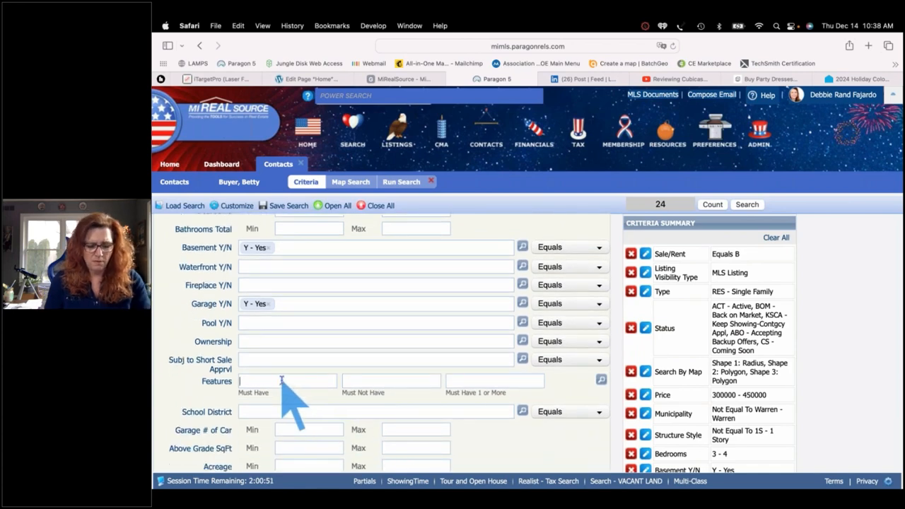
{"action": "left_click", "coordinate": [281, 382]}
{"action": "type", "text": "cash"}
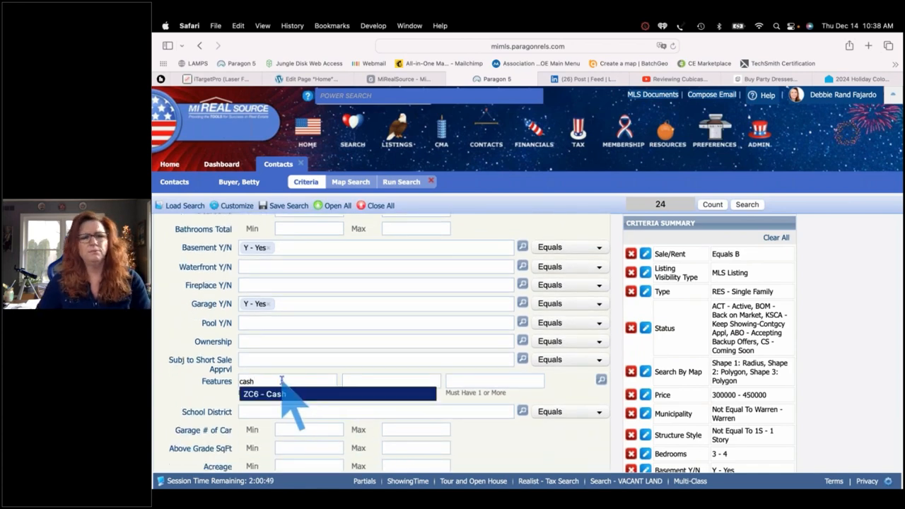
{"action": "left_click", "coordinate": [292, 397]}
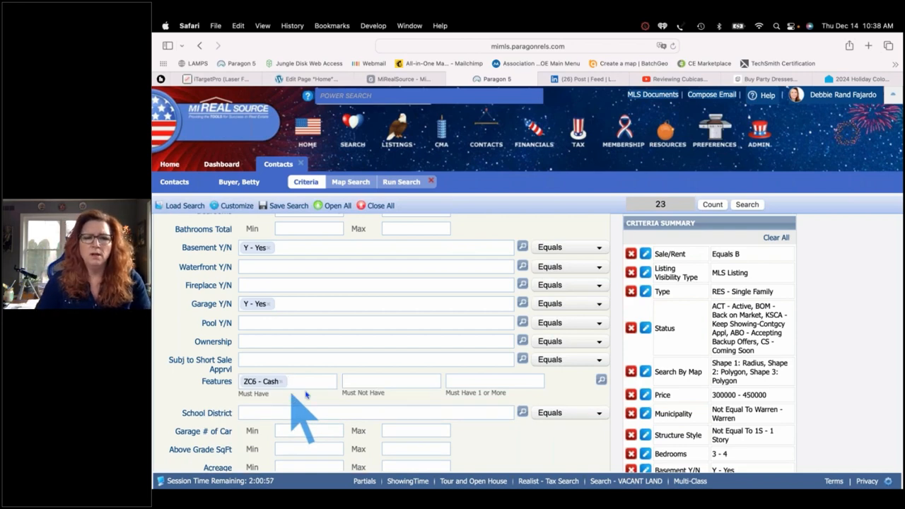
Enter golf as a one-or-more feature term and bring up the feature category list
{"action": "left_click", "coordinate": [461, 380]}
{"action": "type", "text": "golf"}
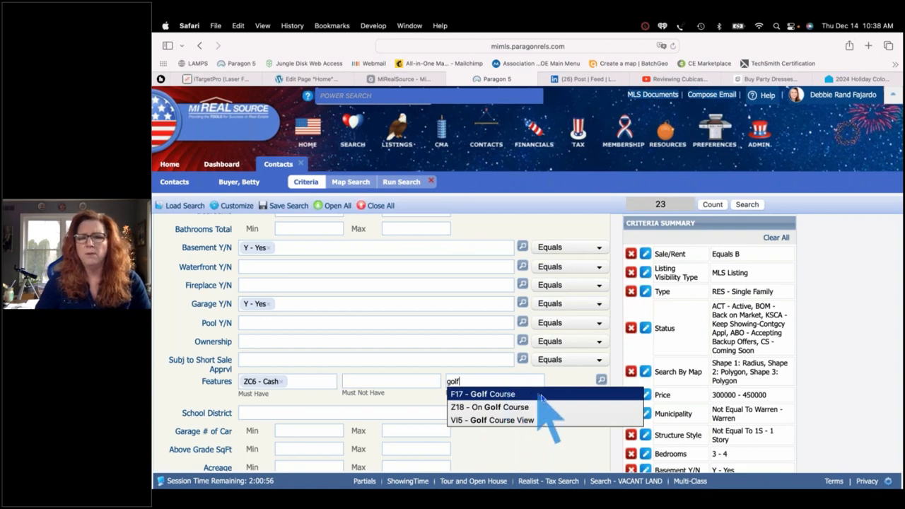
{"action": "left_click", "coordinate": [601, 380]}
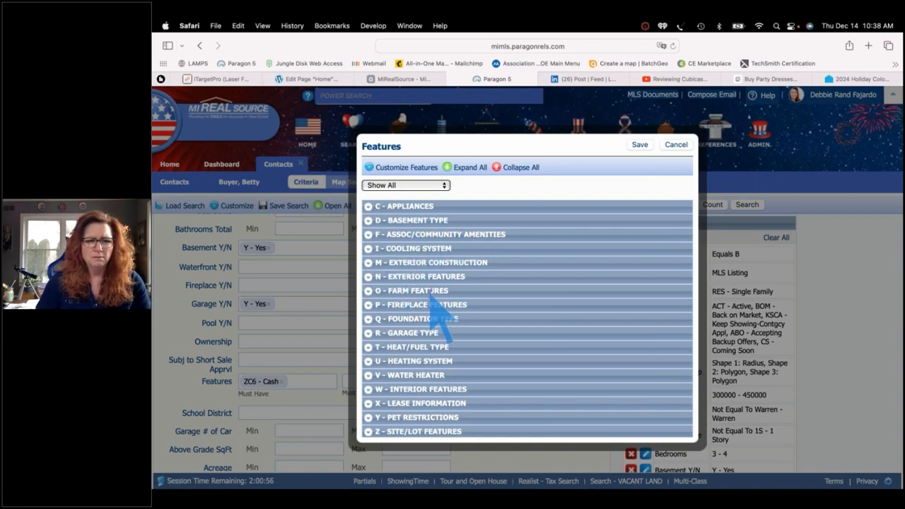
Browse the feature categories and cancel the list without making changes
{"action": "scroll", "coordinate": [433, 302], "scroll_direction": "down", "scroll_amount": 5}
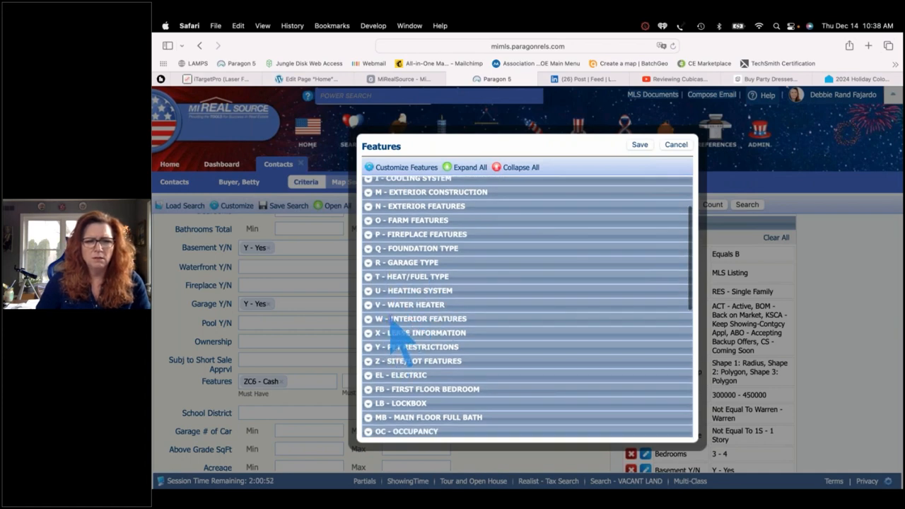
{"action": "scroll", "coordinate": [394, 368], "scroll_direction": "down", "scroll_amount": 1}
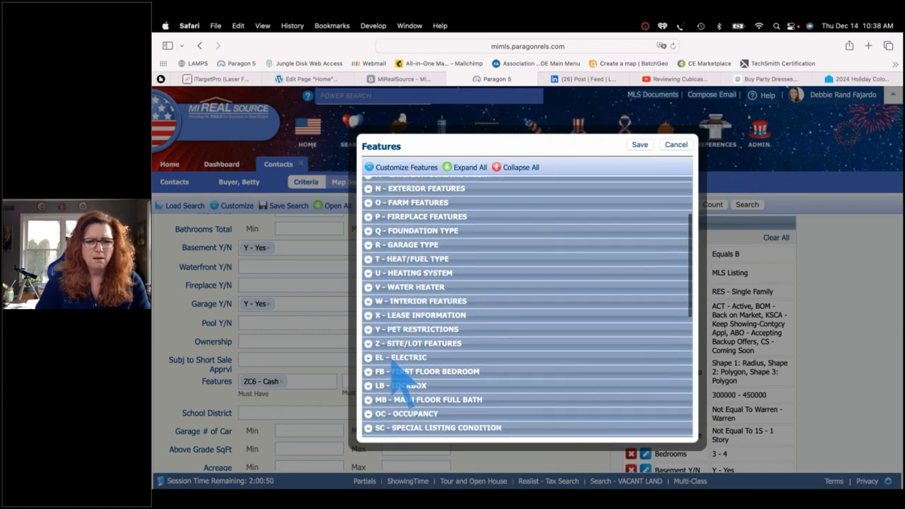
{"action": "scroll", "coordinate": [392, 359], "scroll_direction": "down", "scroll_amount": 10}
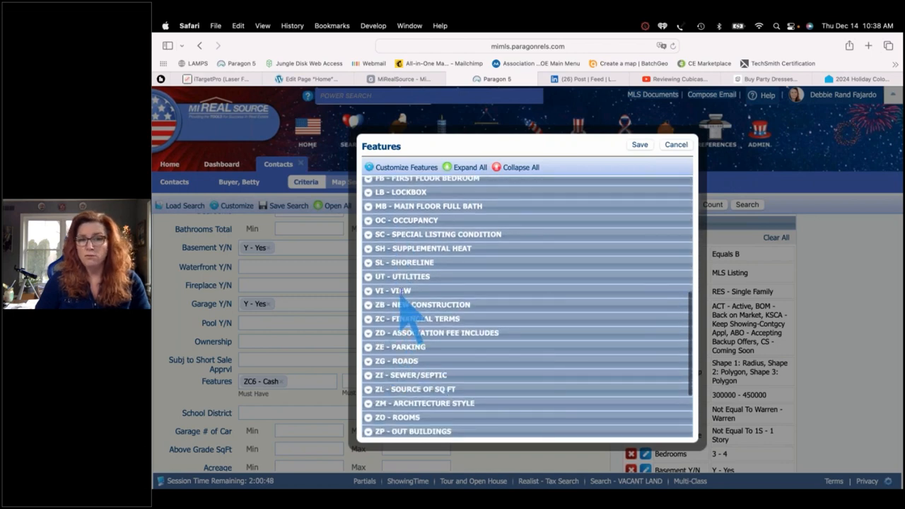
{"action": "left_click", "coordinate": [676, 145]}
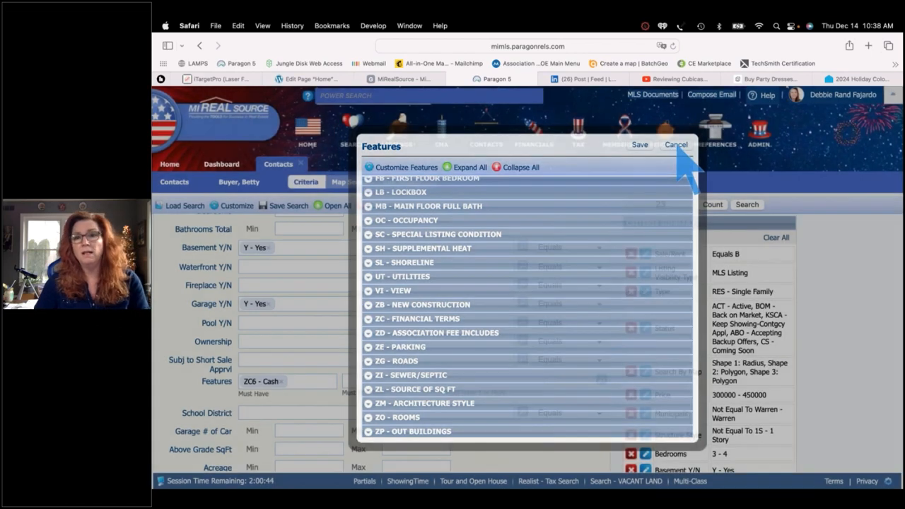
{"action": "scroll", "coordinate": [427, 363], "scroll_direction": "down", "scroll_amount": 3}
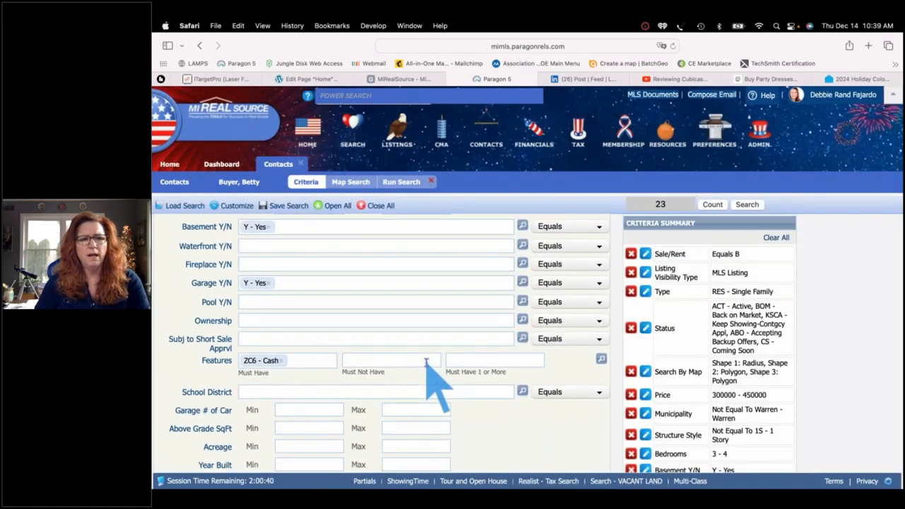
Remove the ZC6 - Cash feature and set Above Grade SqFt minimum to 2000, replacing 2500
{"action": "scroll", "coordinate": [427, 364], "scroll_direction": "down", "scroll_amount": 1}
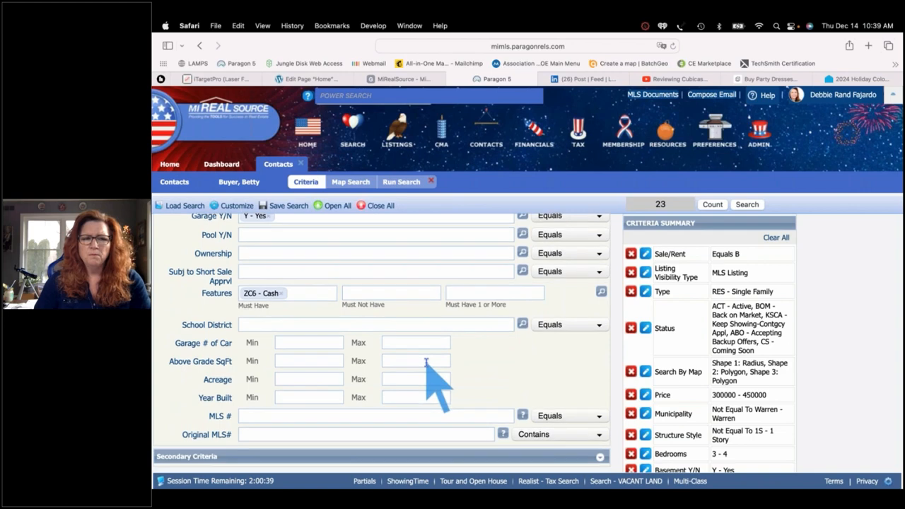
{"action": "left_click", "coordinate": [300, 364]}
{"action": "type", "text": "2500"}
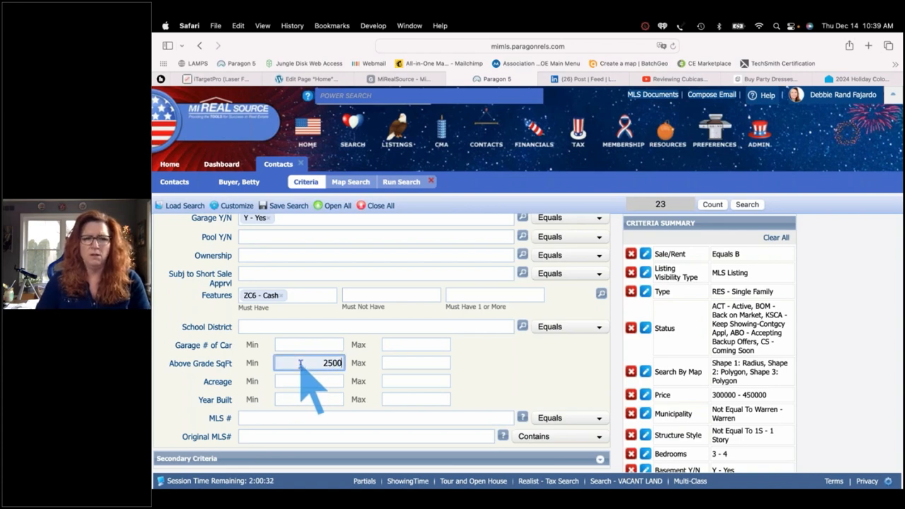
{"action": "key", "text": "Tab"}
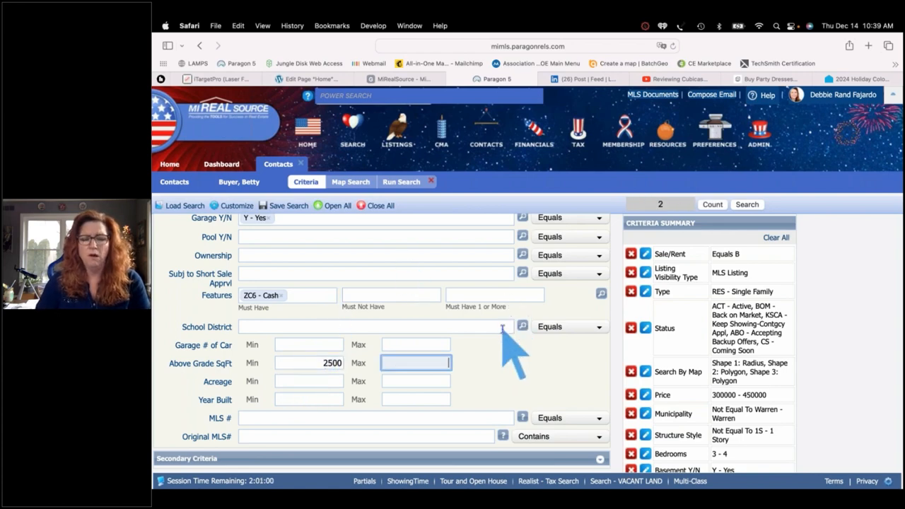
{"action": "left_click", "coordinate": [280, 296]}
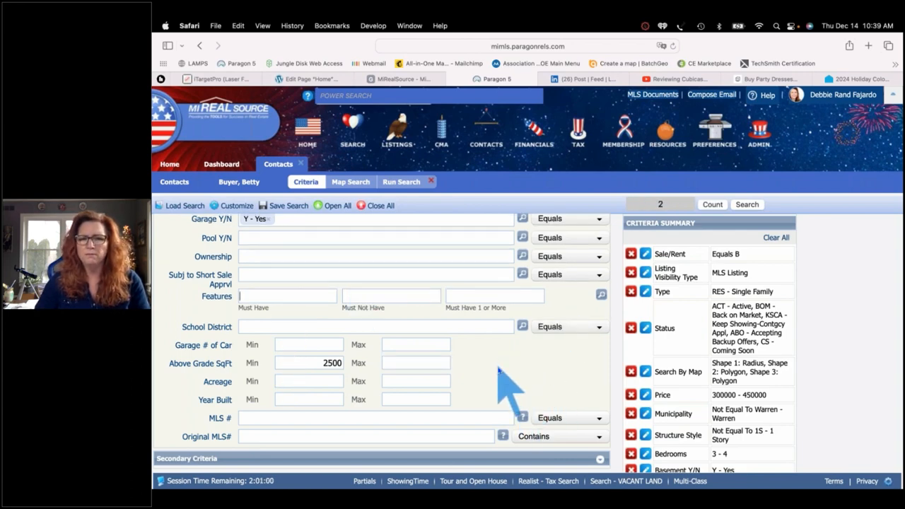
{"action": "double_click", "coordinate": [332, 363]}
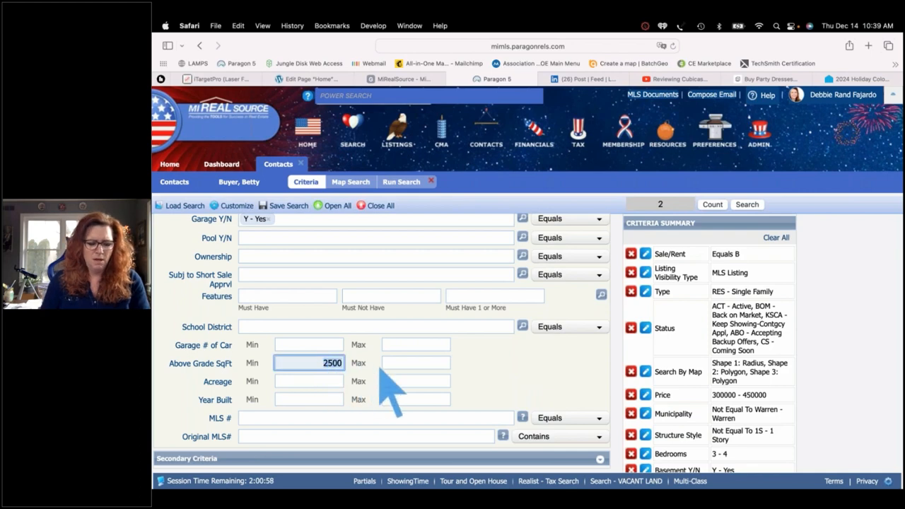
{"action": "type", "text": "2000"}
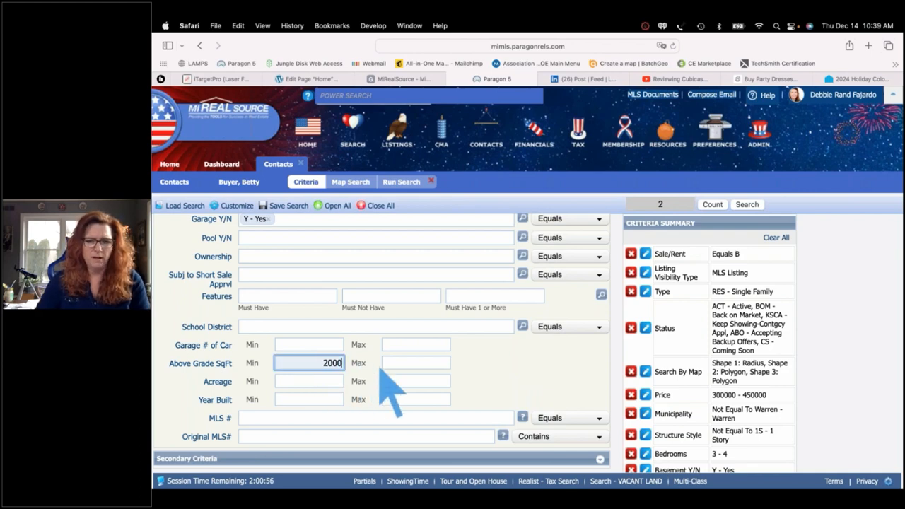
{"action": "key", "text": "Tab"}
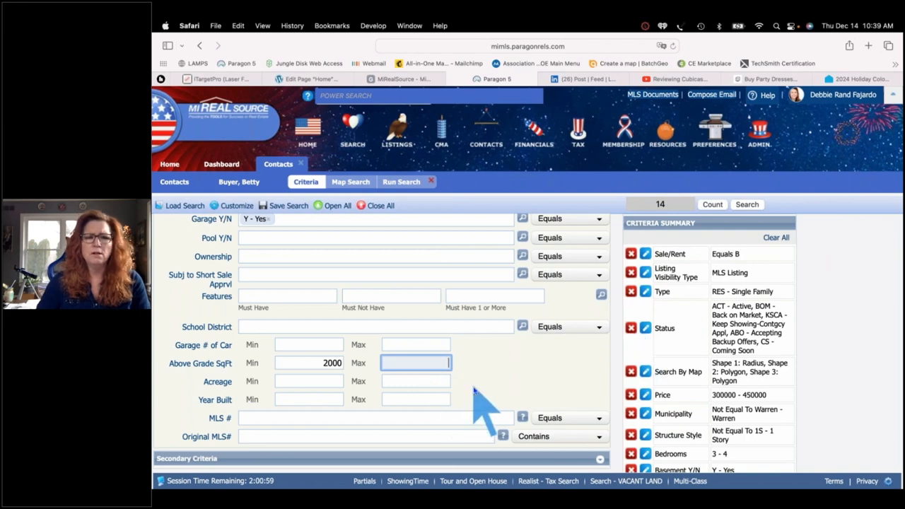
{"action": "scroll", "coordinate": [474, 387], "scroll_direction": "up", "scroll_amount": 5}
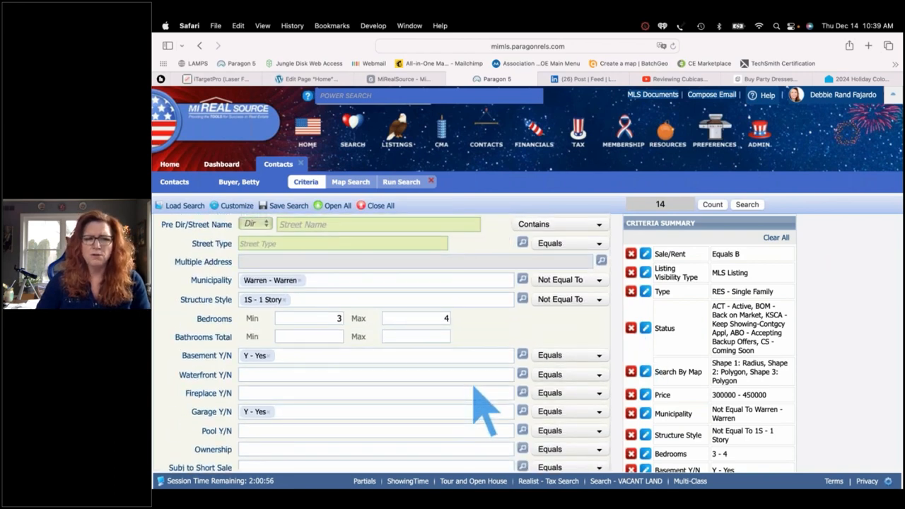
{"action": "scroll", "coordinate": [484, 414], "scroll_direction": "up", "scroll_amount": 1}
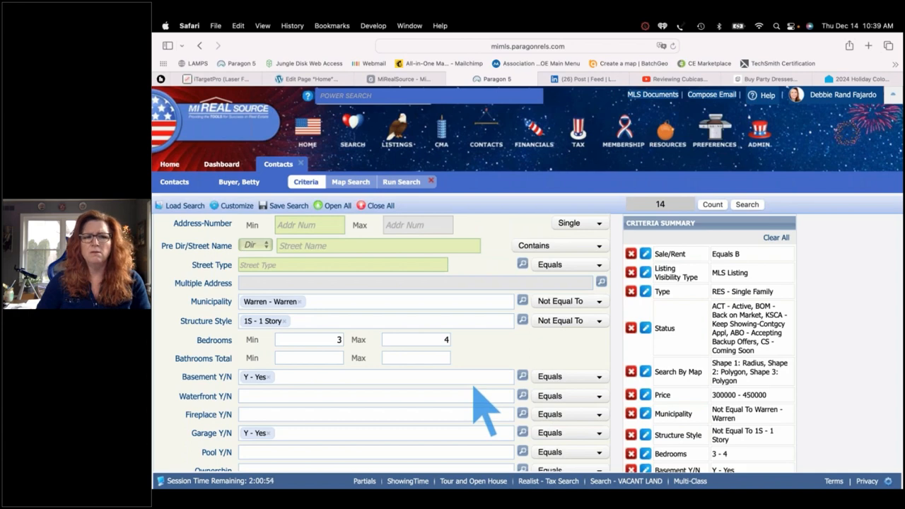
{"action": "scroll", "coordinate": [484, 410], "scroll_direction": "up", "scroll_amount": 5}
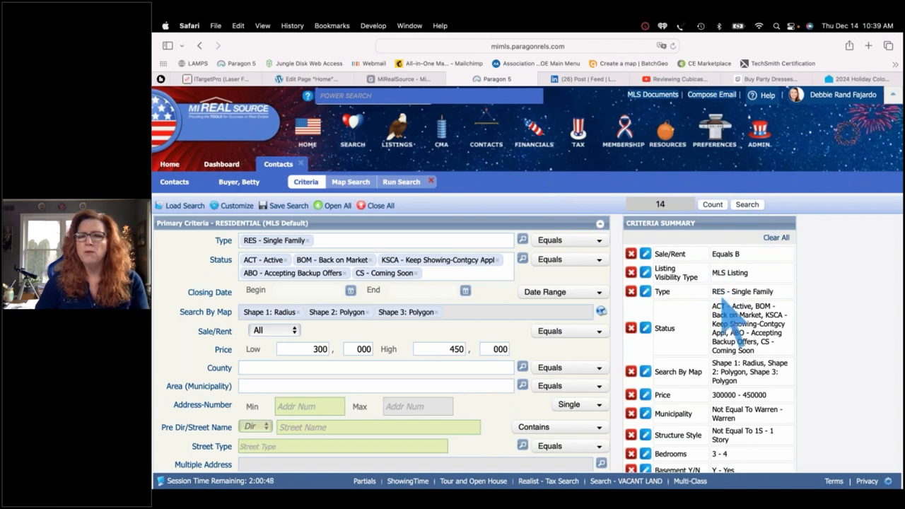
{"action": "scroll", "coordinate": [726, 397], "scroll_direction": "down", "scroll_amount": 3}
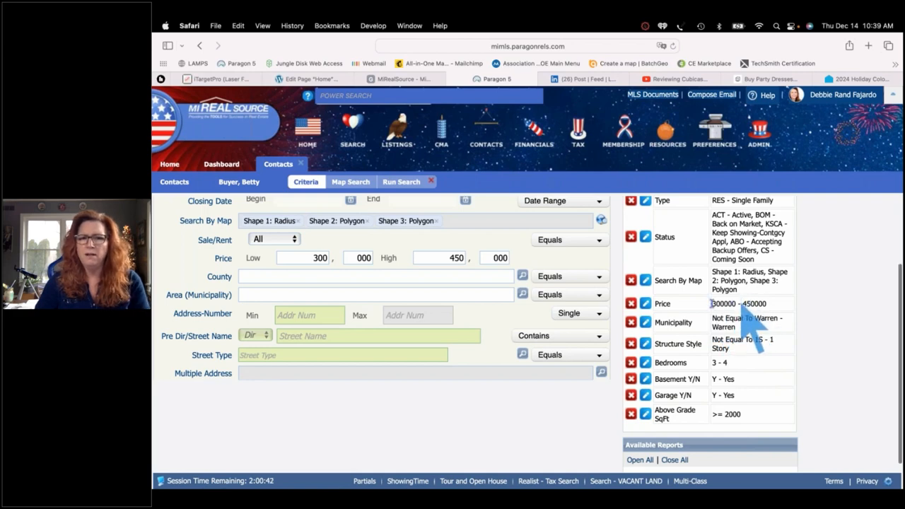
{"action": "left_click", "coordinate": [646, 304]}
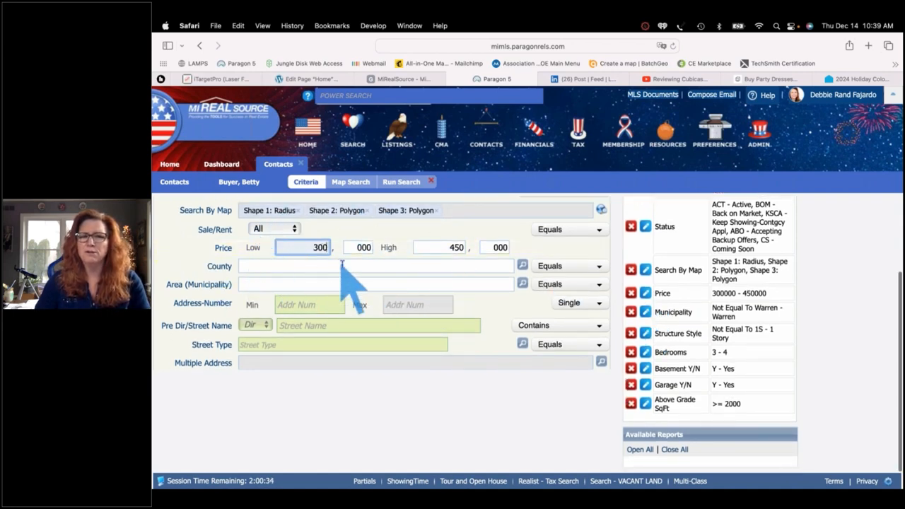
{"action": "scroll", "coordinate": [346, 283], "scroll_direction": "up", "scroll_amount": 3}
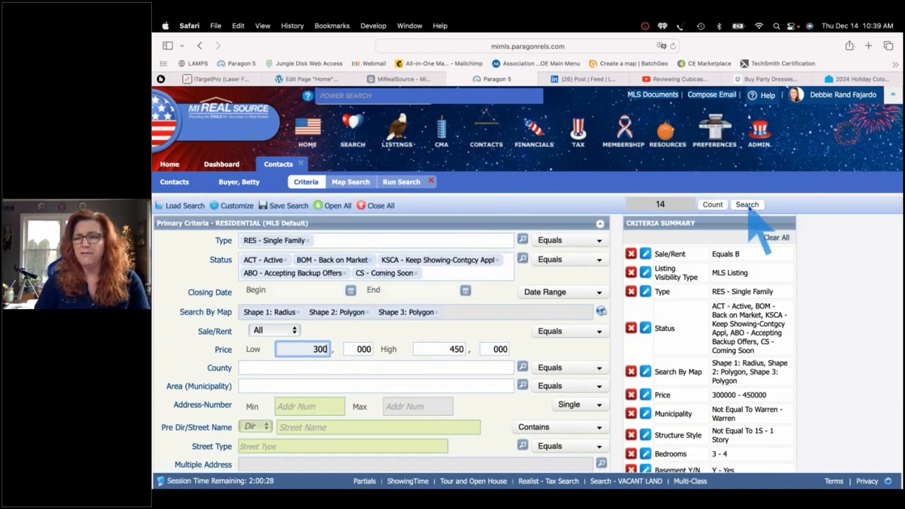
Run the search and show the 14 matches in the MLS Default Spreadsheet
{"action": "left_click", "coordinate": [746, 205]}
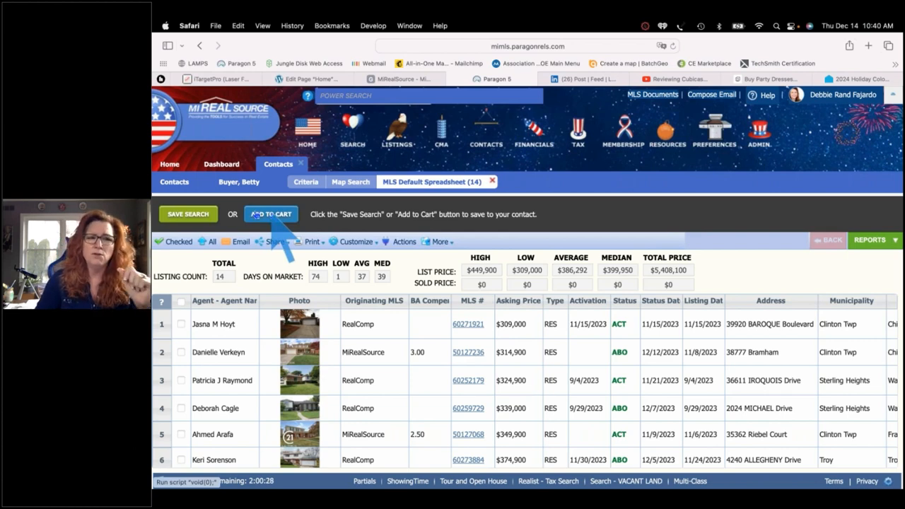
Save the search for the buyer contact, adding '12 14 23' to the prefilled search name
{"action": "left_click", "coordinate": [188, 214]}
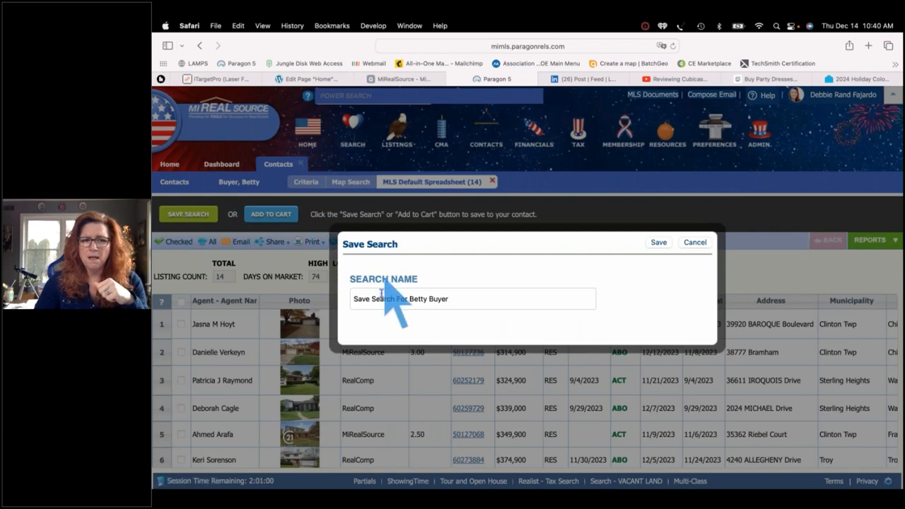
{"action": "left_click", "coordinate": [467, 296]}
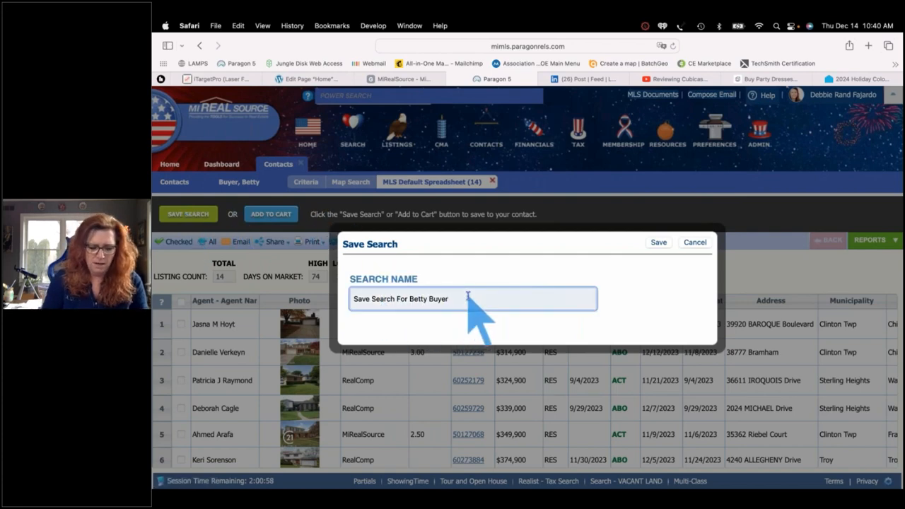
{"action": "type", "text": "12 14"}
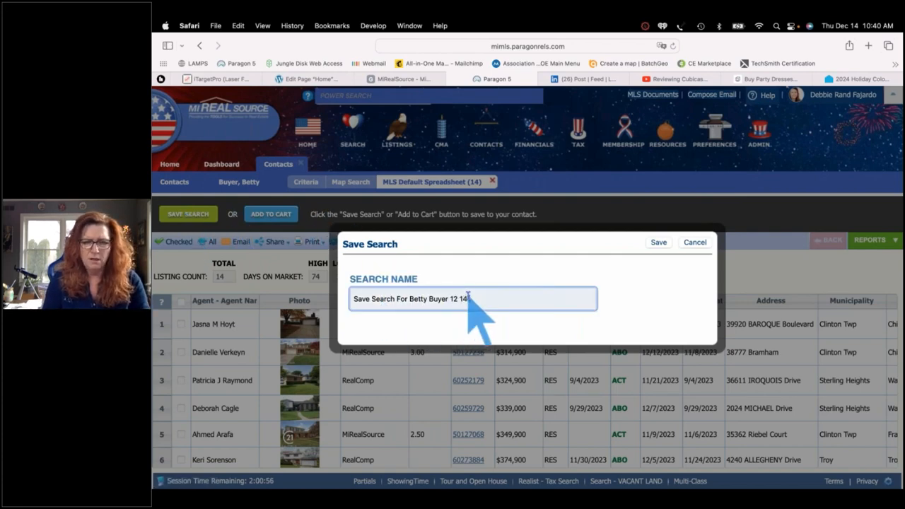
{"action": "type", "text": " 23"}
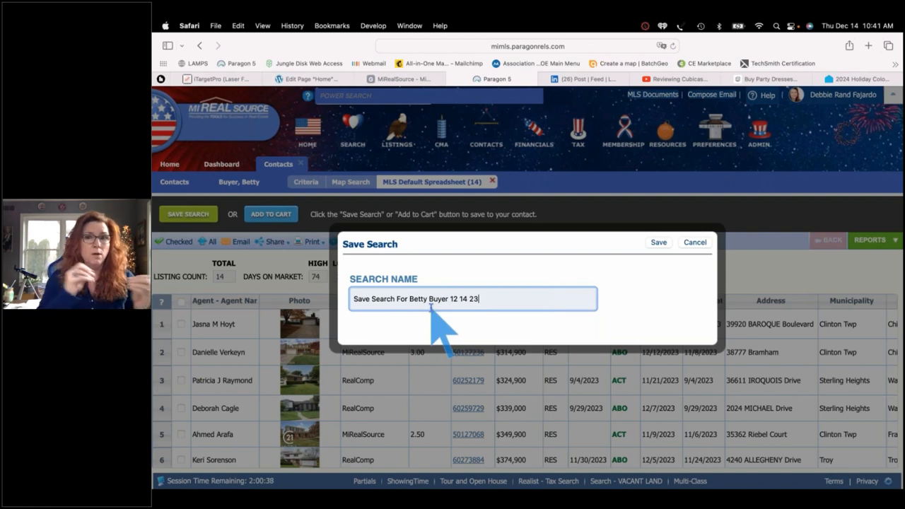
Save the dated search and review its 14 matches and Collab Center notifications
{"action": "left_click", "coordinate": [659, 243]}
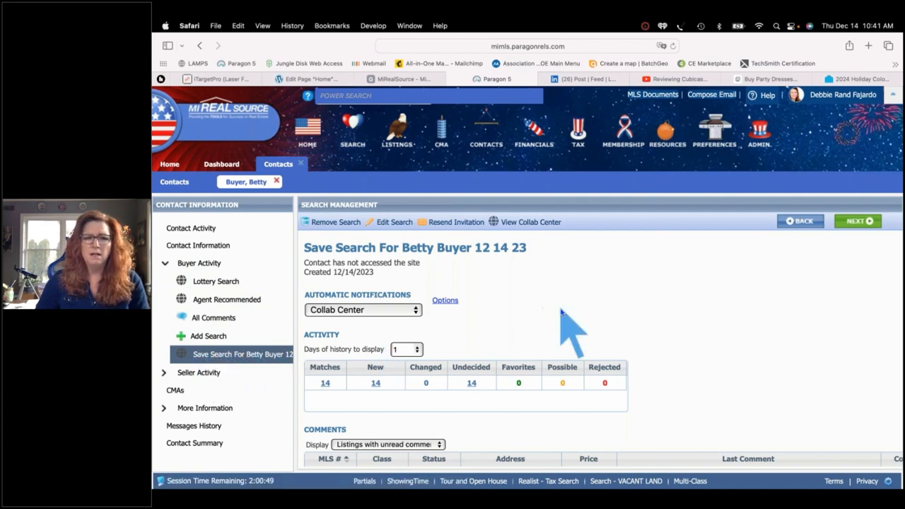
{"action": "scroll", "coordinate": [569, 322], "scroll_direction": "down", "scroll_amount": 5}
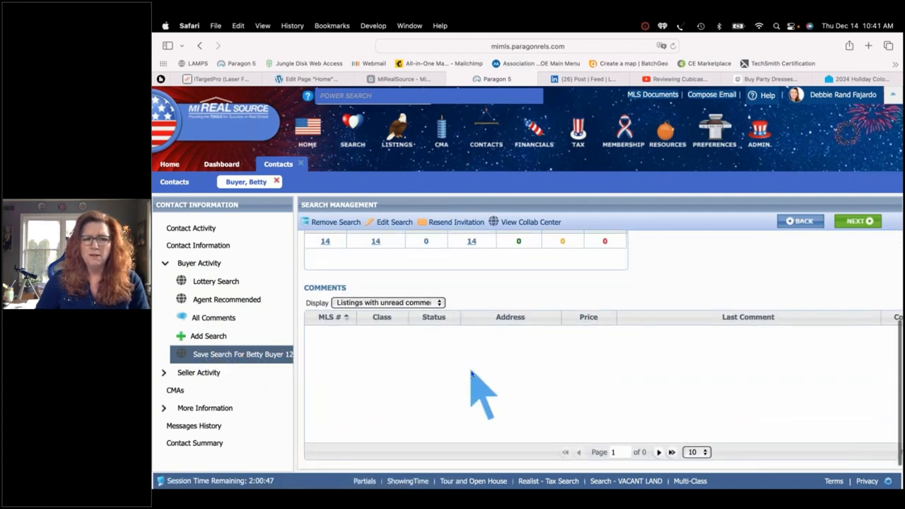
{"action": "scroll", "coordinate": [470, 347], "scroll_direction": "up", "scroll_amount": 1}
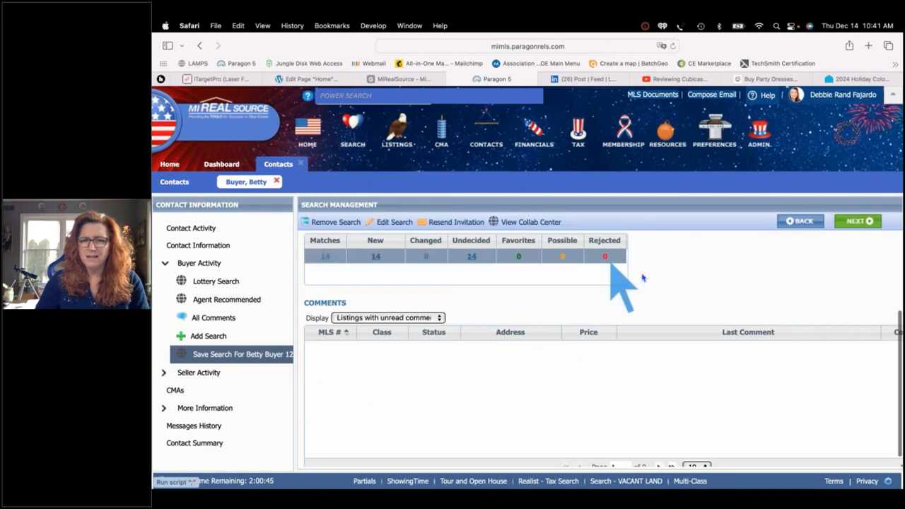
{"action": "scroll", "coordinate": [658, 269], "scroll_direction": "up", "scroll_amount": 5}
{"action": "scroll", "coordinate": [658, 287], "scroll_direction": "down", "scroll_amount": 5}
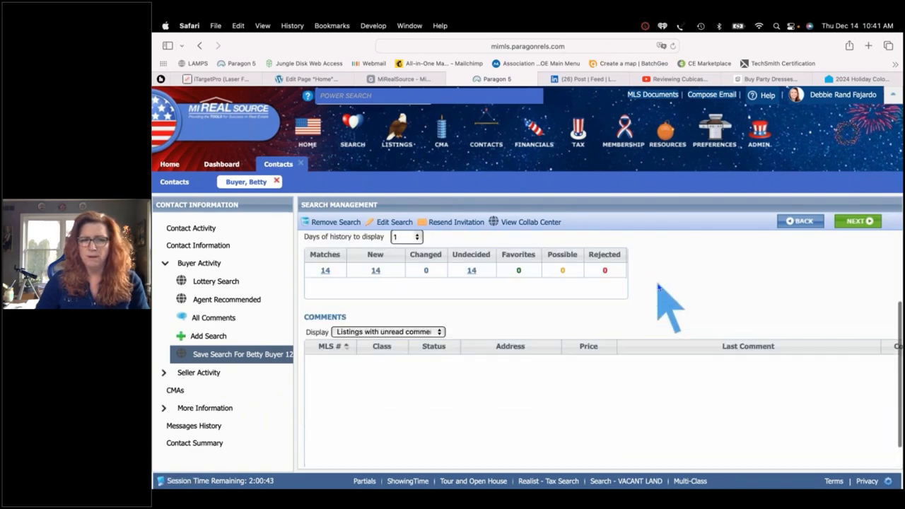
{"action": "scroll", "coordinate": [661, 293], "scroll_direction": "up", "scroll_amount": 5}
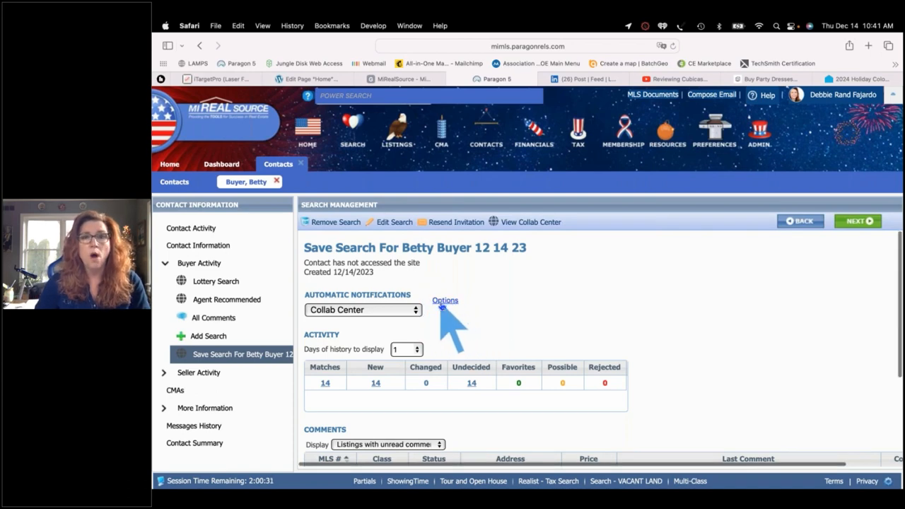
Make the saved search's agent notifications recurring on a daily 7:00 AM schedule
{"action": "left_click", "coordinate": [443, 302]}
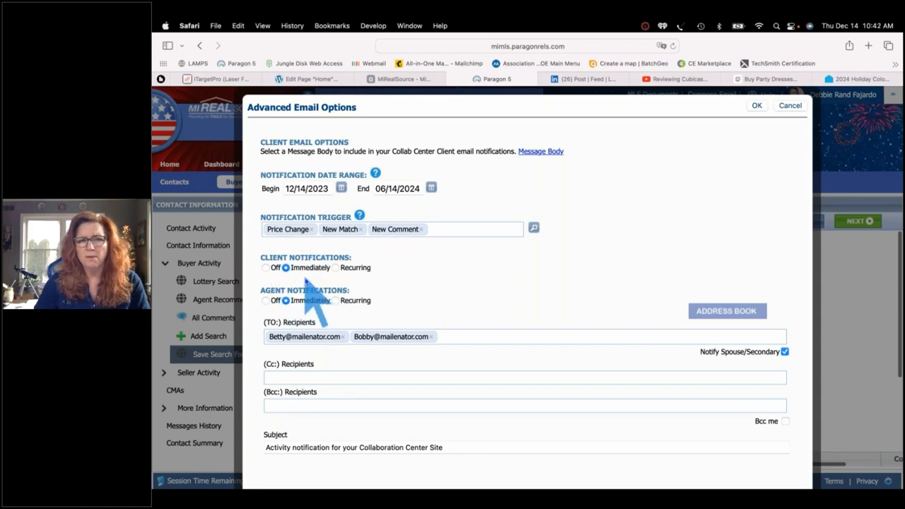
{"action": "left_click", "coordinate": [336, 301]}
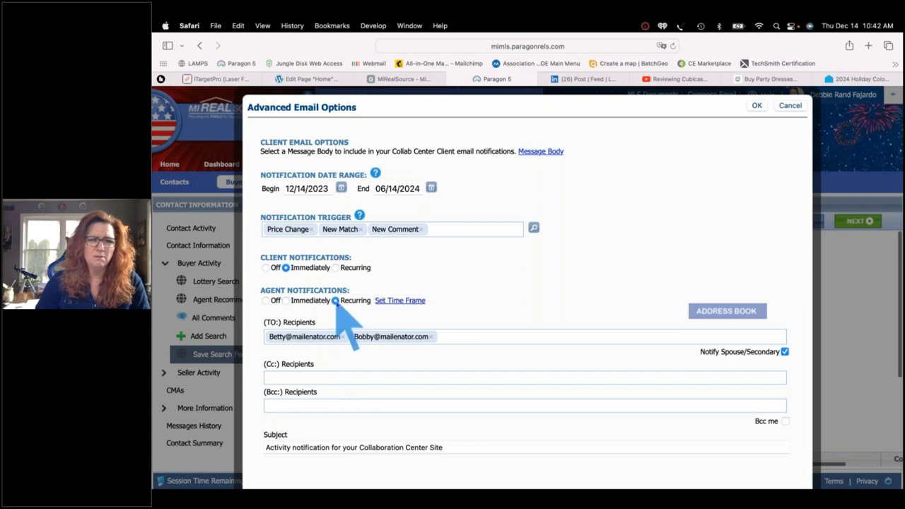
{"action": "left_click", "coordinate": [397, 301]}
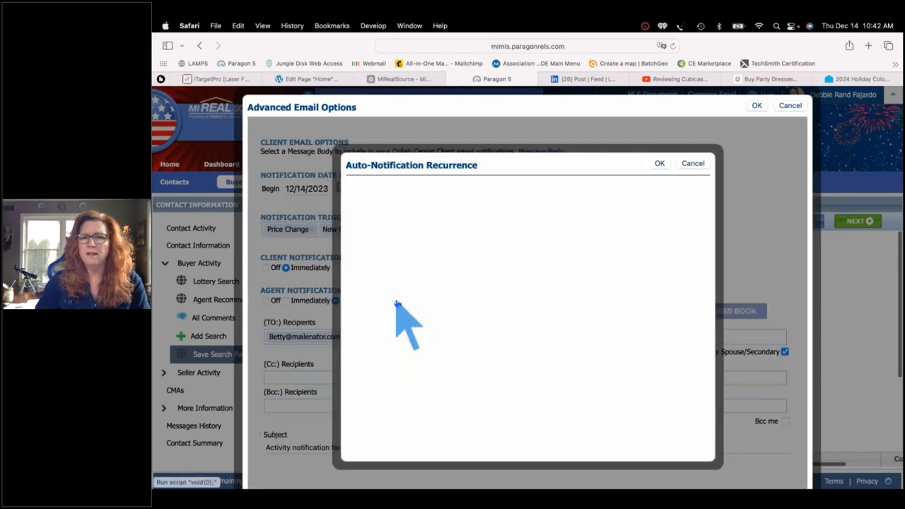
{"action": "left_click", "coordinate": [659, 164]}
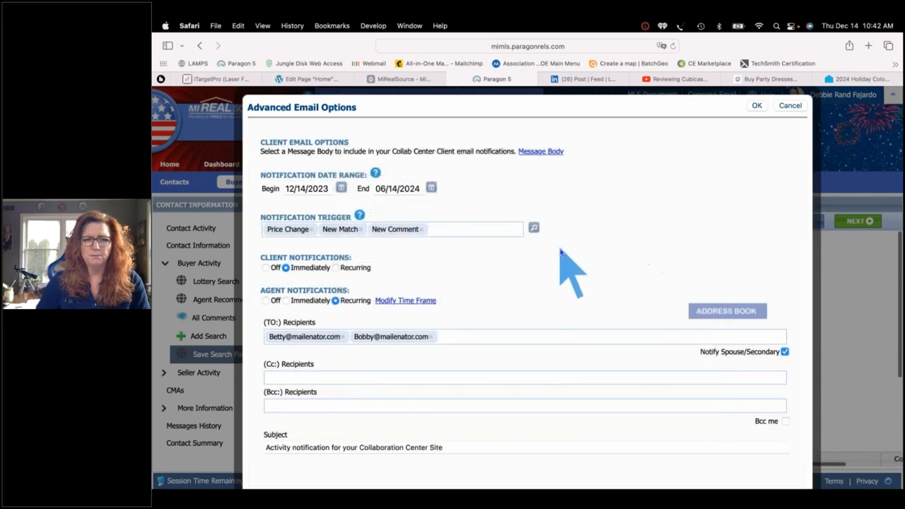
Change the notification subject to 'Activity for your Collab Center Site - Sterling Heights'
{"action": "scroll", "coordinate": [566, 262], "scroll_direction": "down", "scroll_amount": 1}
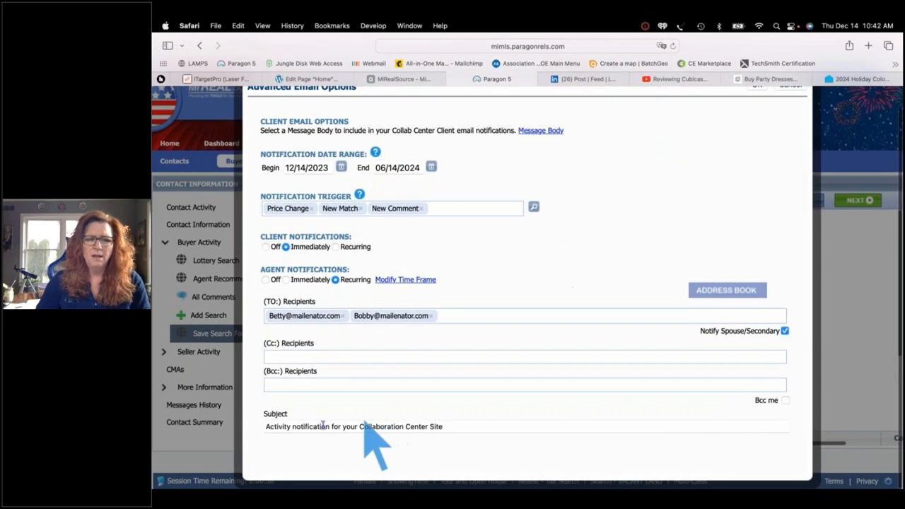
{"action": "double_click", "coordinate": [312, 425]}
{"action": "key", "text": "BackSpace"}
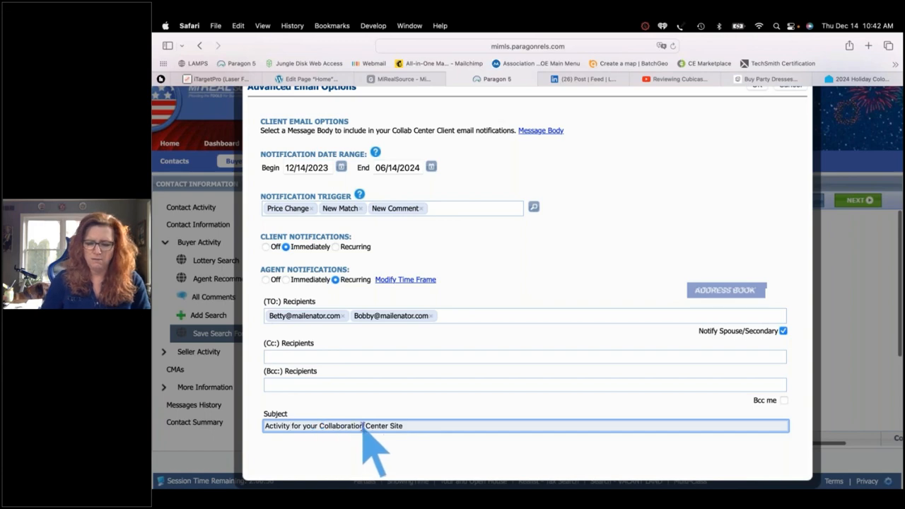
{"action": "key", "text": "BackSpace"}
{"action": "key", "text": "BackSpace"}
{"action": "key", "text": "BackSpace"}
{"action": "key", "text": "BackSpace"}
{"action": "key", "text": "BackSpace"}
{"action": "key", "text": "BackSpace"}
{"action": "key", "text": "BackSpace"}
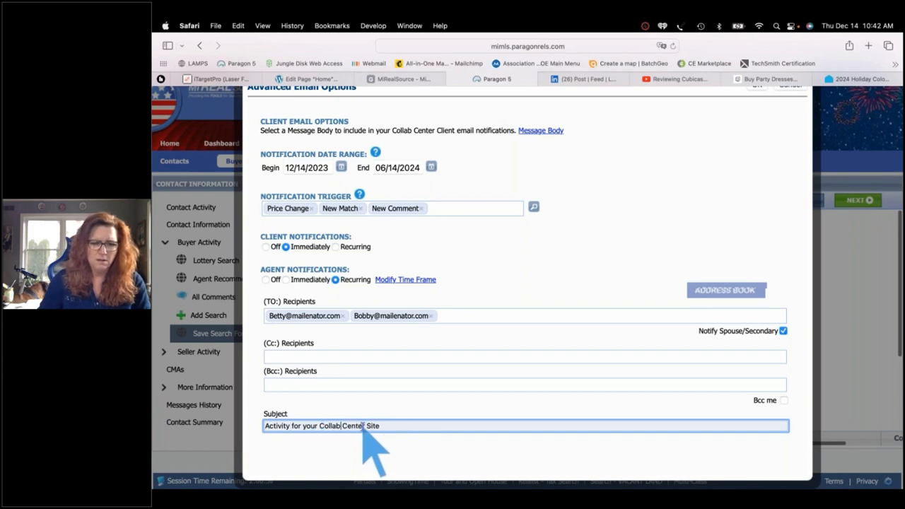
{"action": "left_click", "coordinate": [391, 426]}
{"action": "type", "text": "- "}
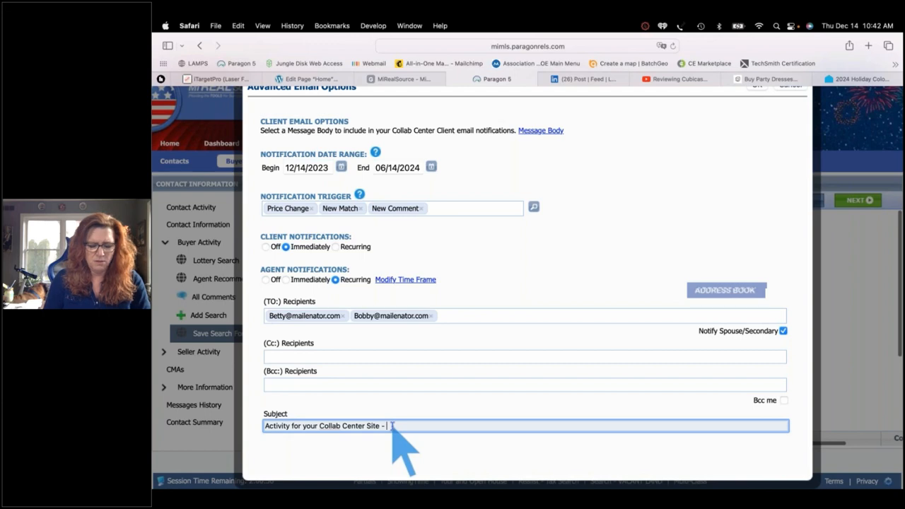
{"action": "type", "text": "Sterling Heights"}
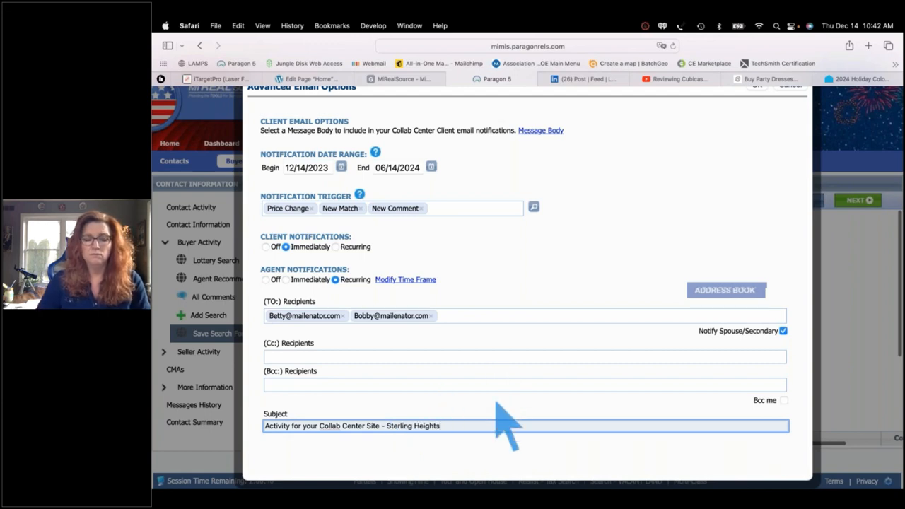
{"action": "scroll", "coordinate": [508, 424], "scroll_direction": "up", "scroll_amount": 1}
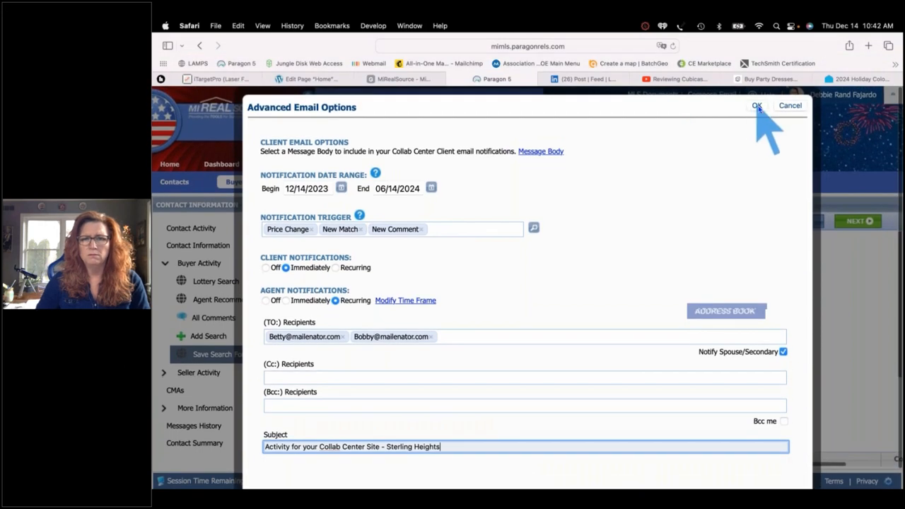
Save the advanced email options and review the saved search's activity and comments sections
{"action": "left_click", "coordinate": [756, 106]}
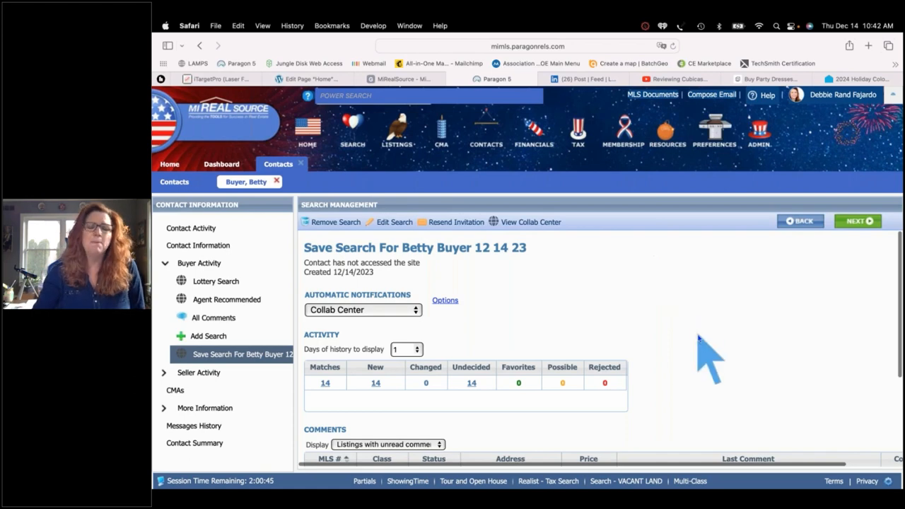
{"action": "scroll", "coordinate": [698, 338], "scroll_direction": "down", "scroll_amount": 5}
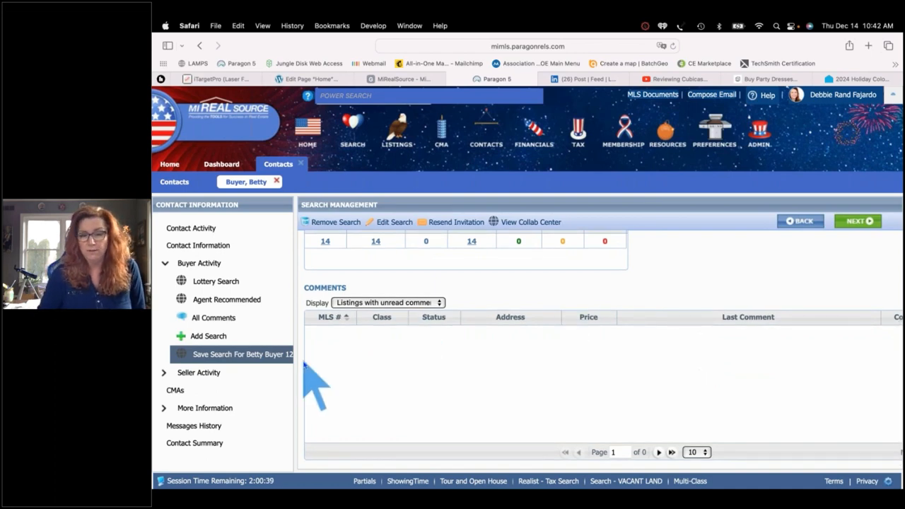
{"action": "scroll", "coordinate": [681, 270], "scroll_direction": "up", "scroll_amount": 5}
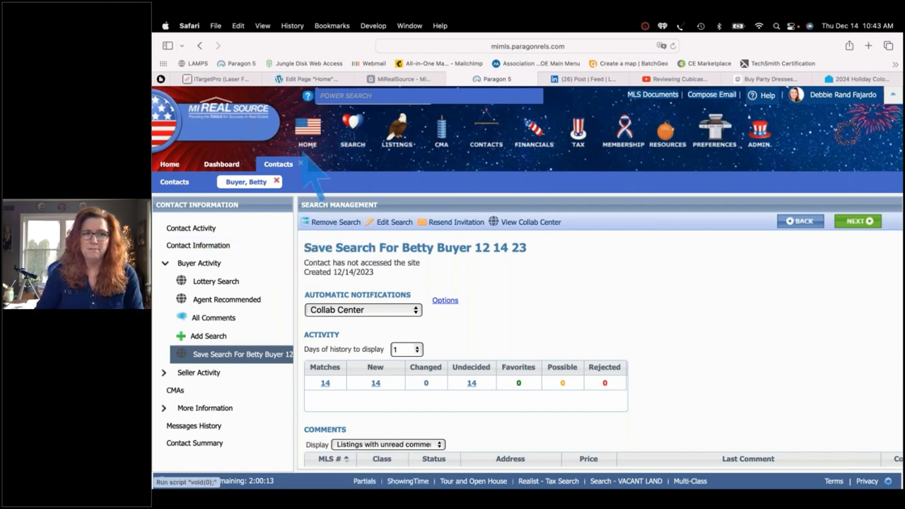
Close the contact tabs and open the Marine City listing from Market Monitor's new listings
{"action": "left_click", "coordinate": [275, 181]}
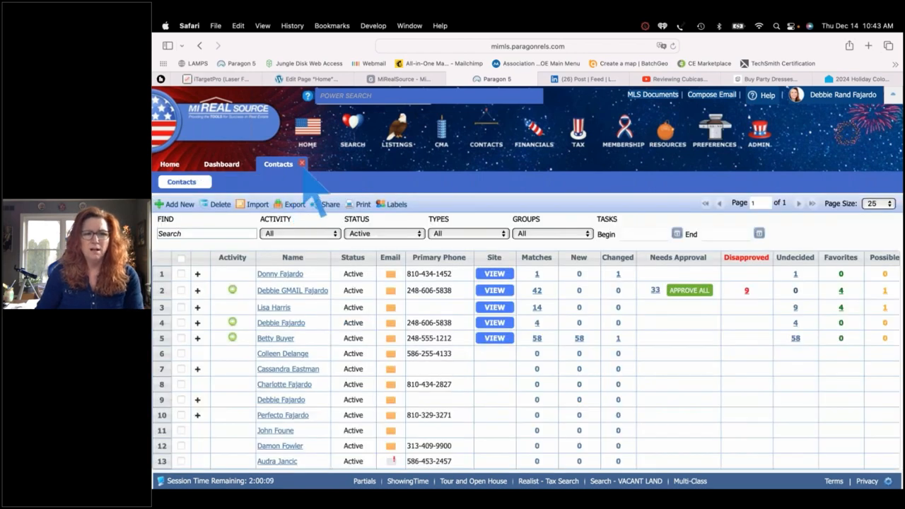
{"action": "left_click", "coordinate": [301, 164]}
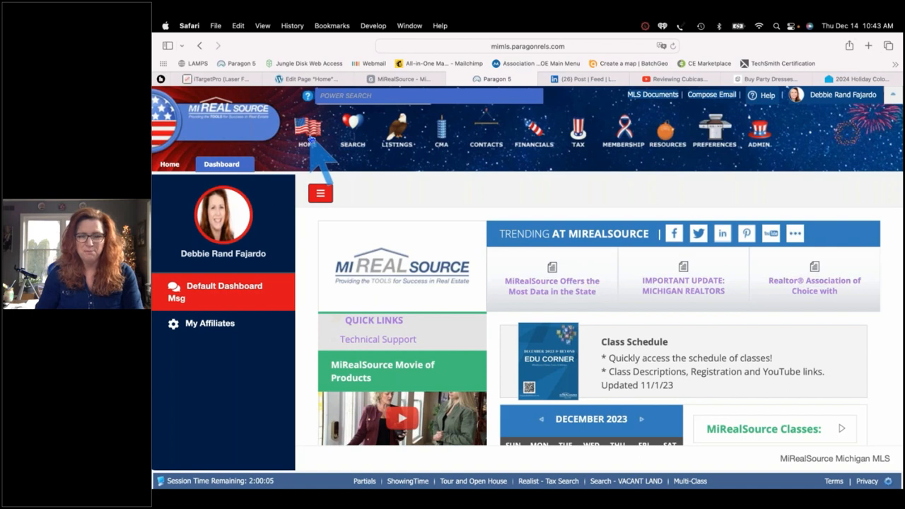
{"action": "left_click", "coordinate": [308, 135]}
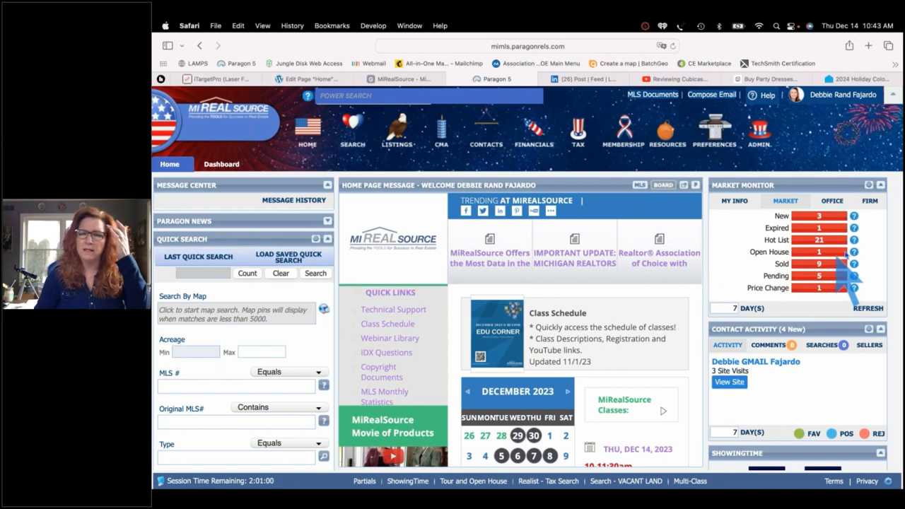
{"action": "left_click", "coordinate": [818, 220]}
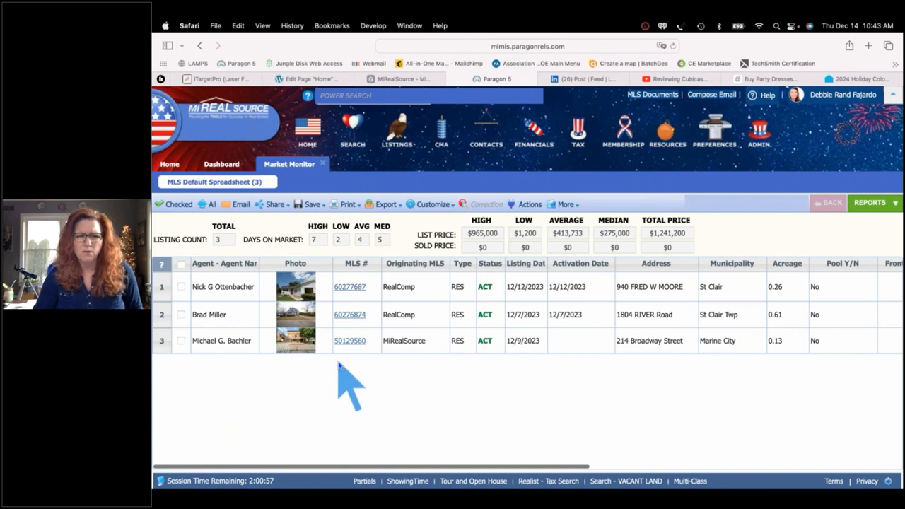
{"action": "left_click", "coordinate": [345, 348]}
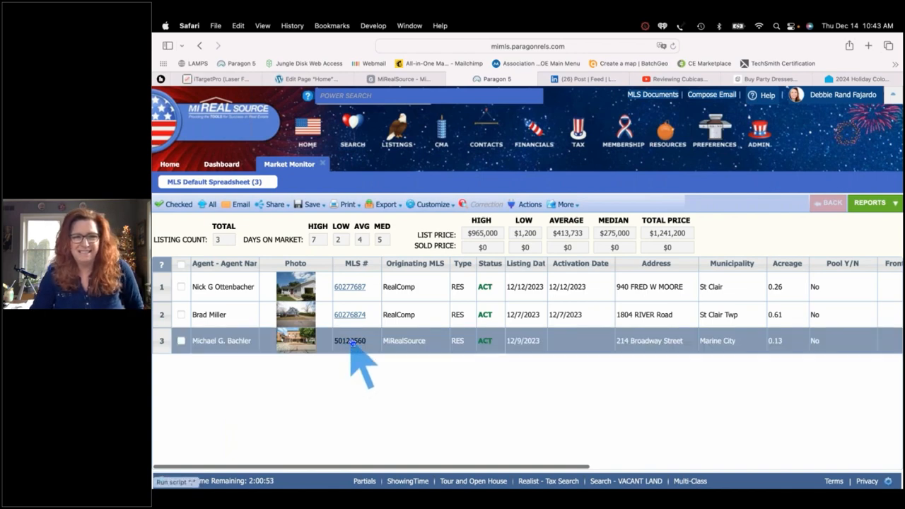
{"action": "double_click", "coordinate": [351, 342]}
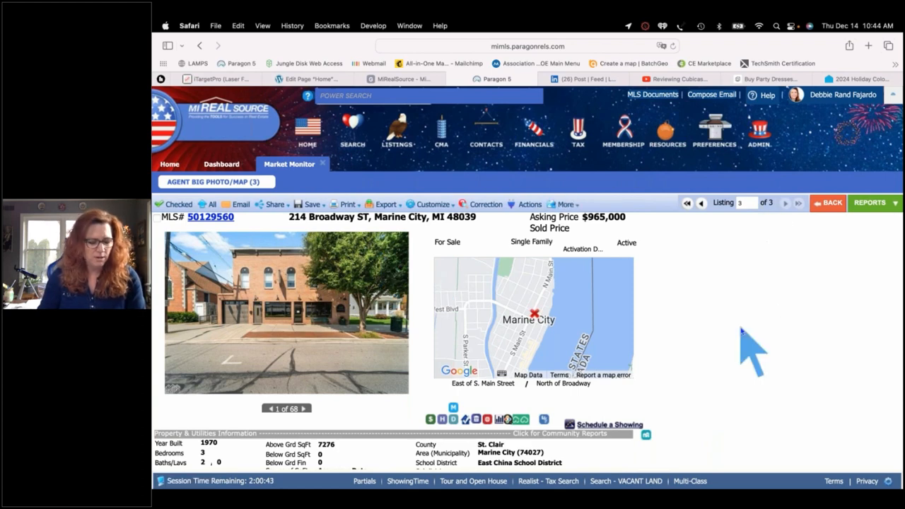
Copy a CollabLink share URL for the Marine City listing, then close the Share window
{"action": "left_click", "coordinate": [431, 205]}
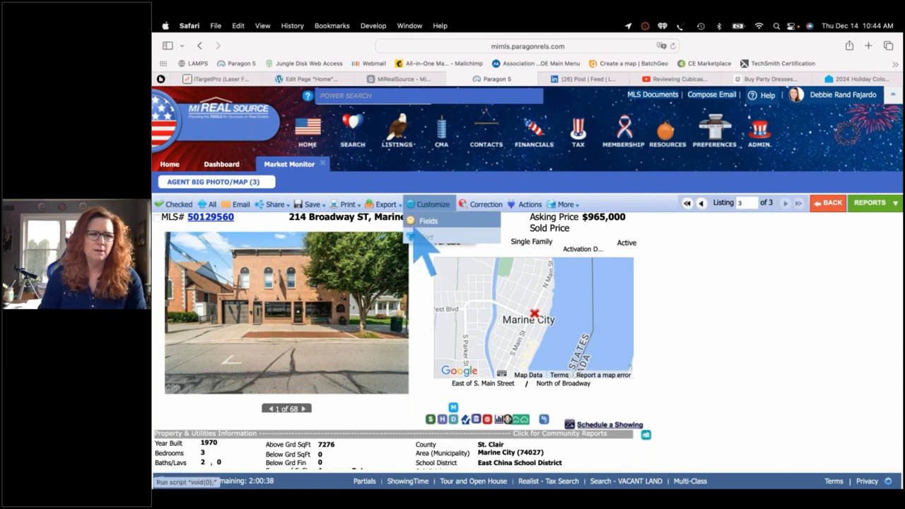
{"action": "left_click", "coordinate": [270, 212]}
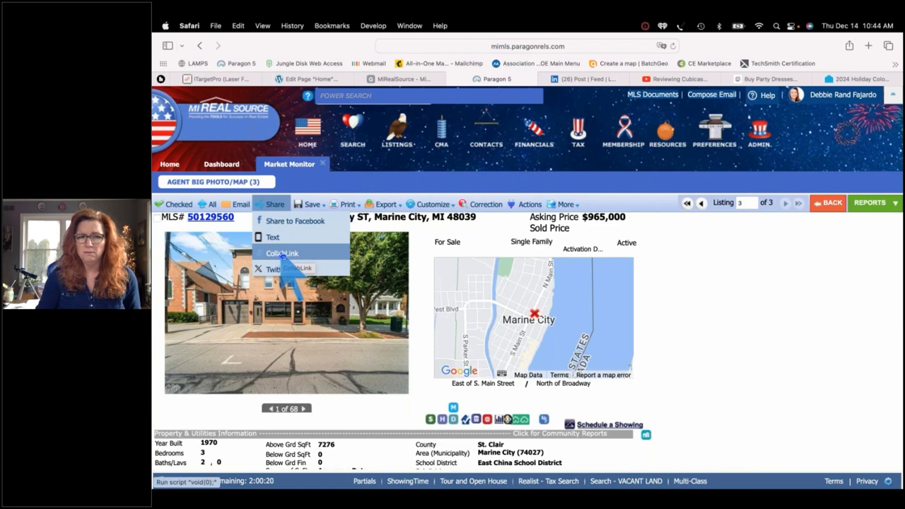
{"action": "left_click", "coordinate": [282, 253]}
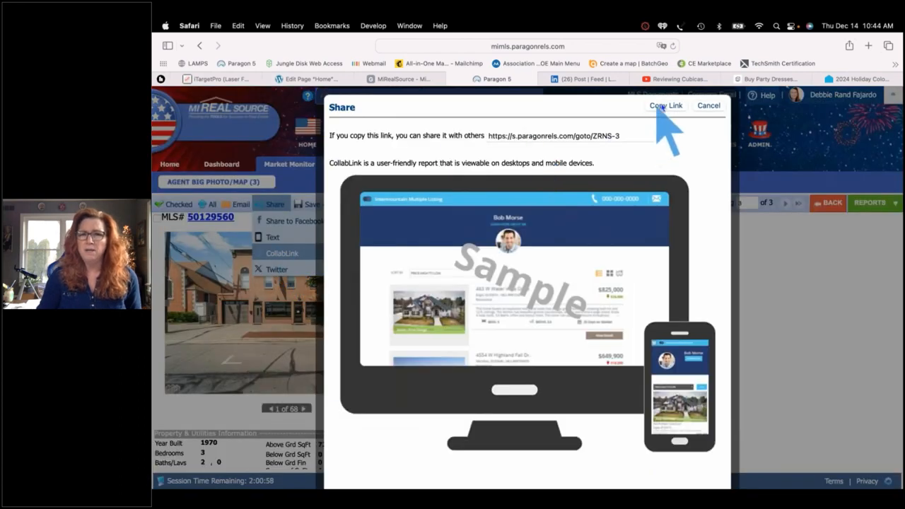
{"action": "left_click", "coordinate": [663, 106]}
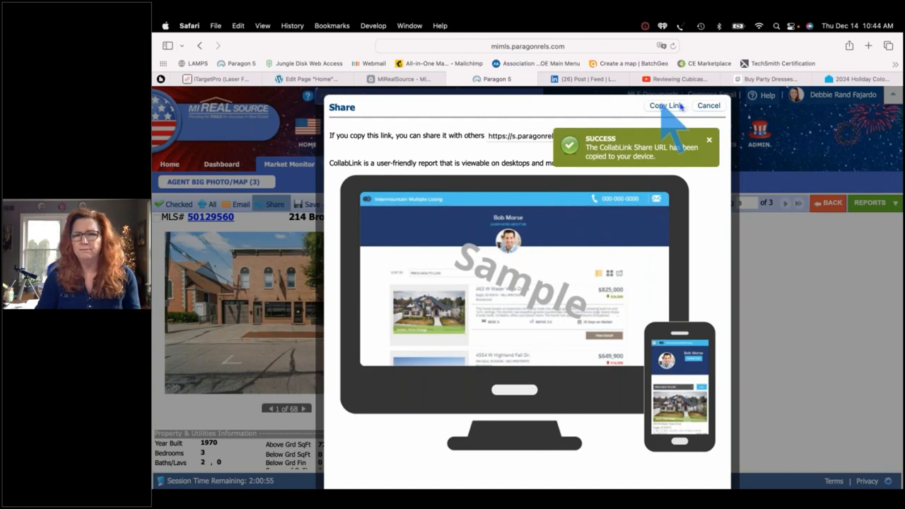
{"action": "left_click", "coordinate": [709, 106]}
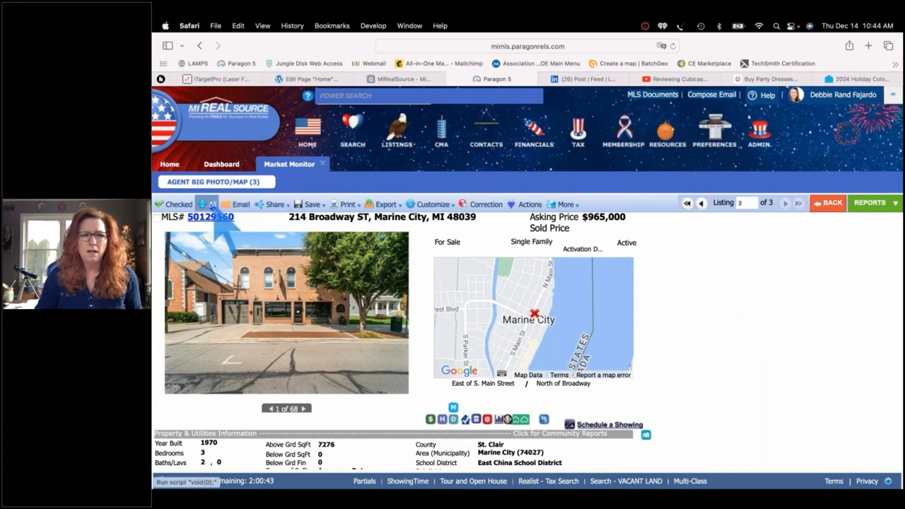
{"action": "mouse_move", "coordinate": [277, 208]}
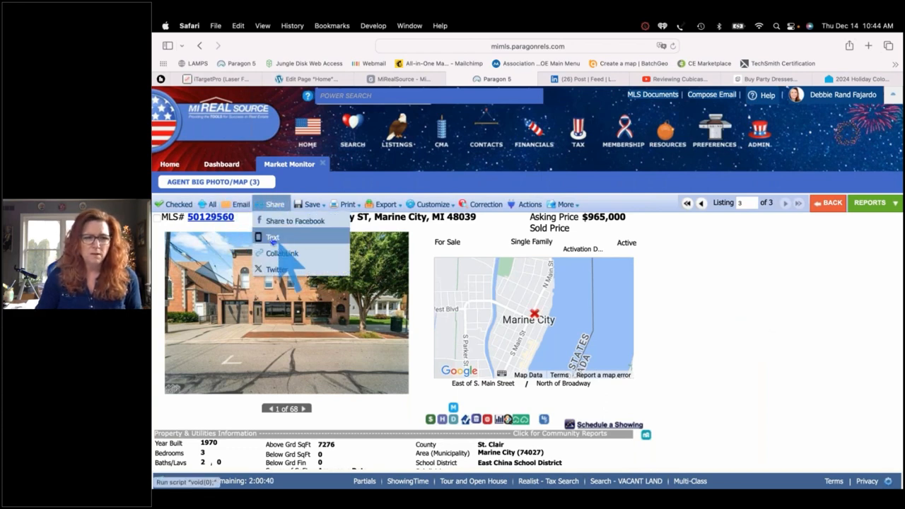
{"action": "left_click", "coordinate": [272, 239]}
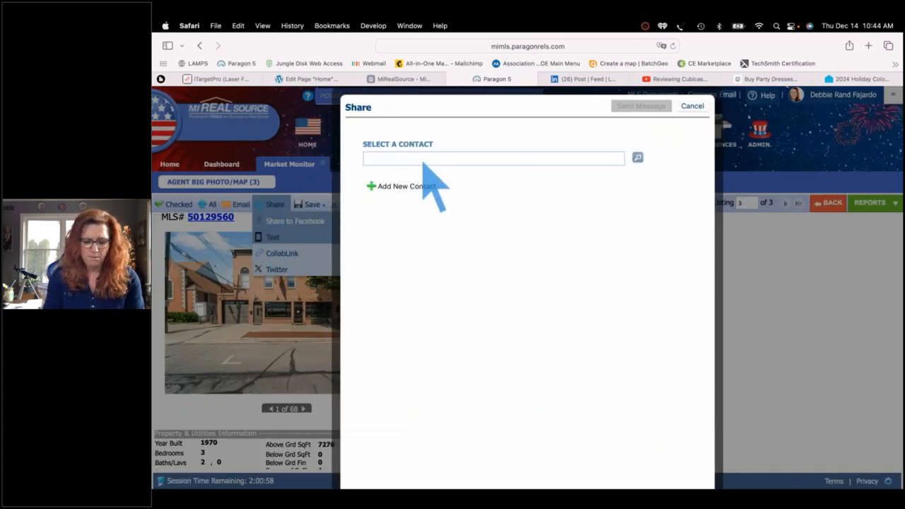
{"action": "type", "text": "betty"}
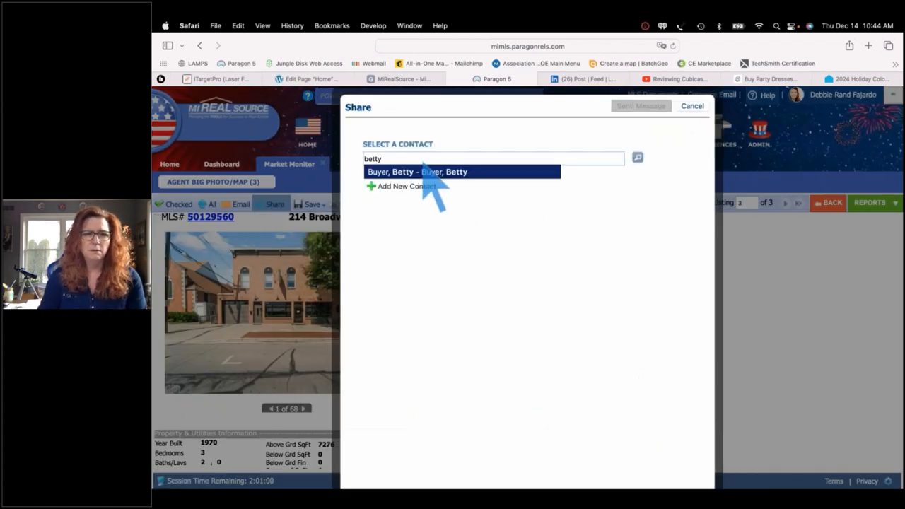
{"action": "left_click", "coordinate": [428, 173]}
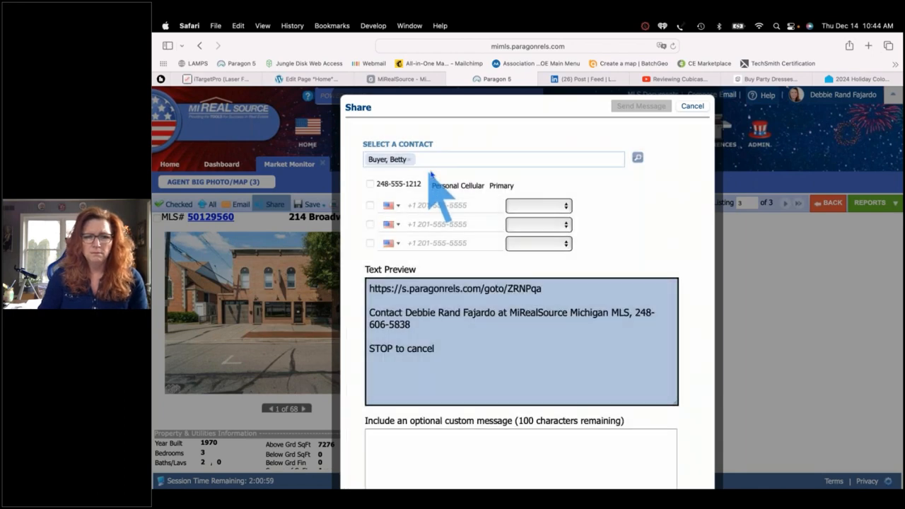
{"action": "left_click", "coordinate": [369, 184]}
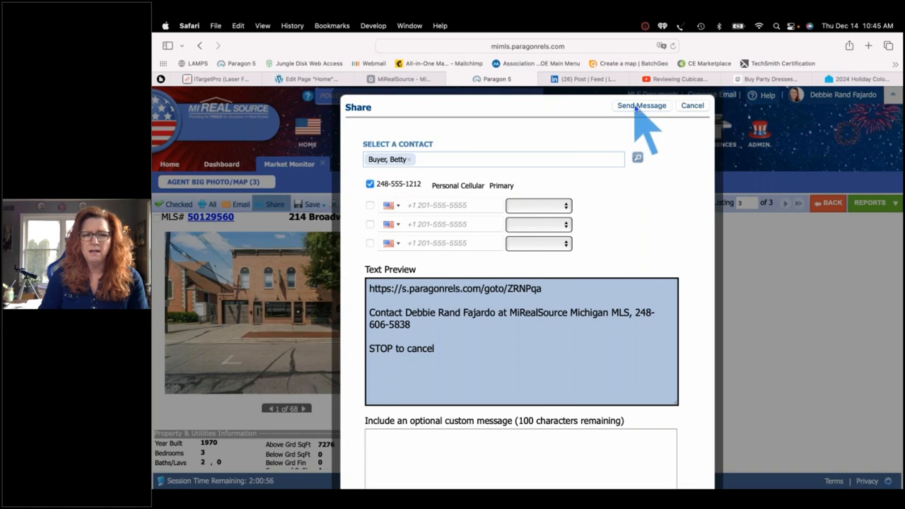
{"action": "left_click", "coordinate": [452, 348]}
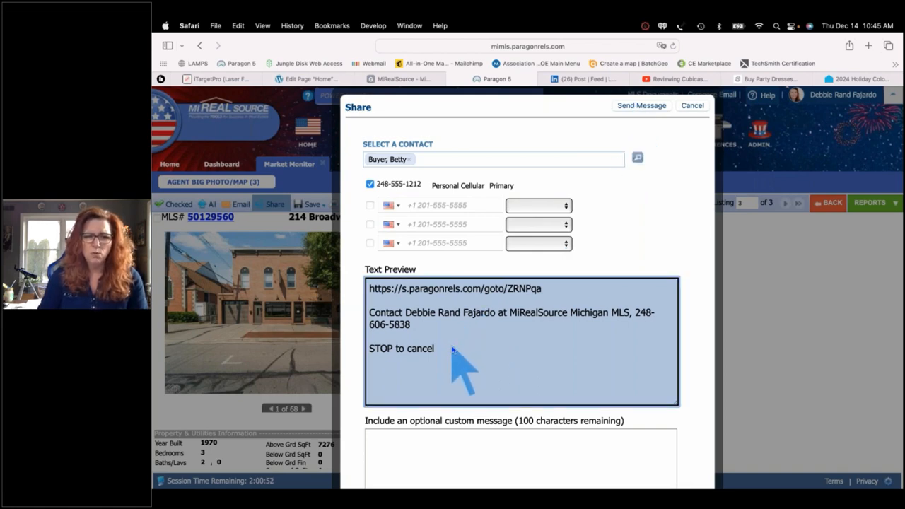
{"action": "left_click", "coordinate": [466, 451]}
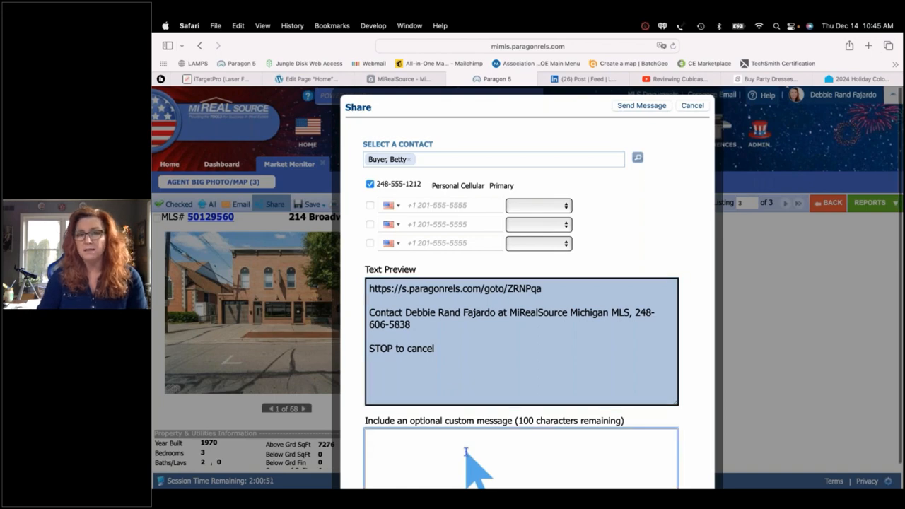
{"action": "scroll", "coordinate": [466, 451], "scroll_direction": "down", "scroll_amount": 1}
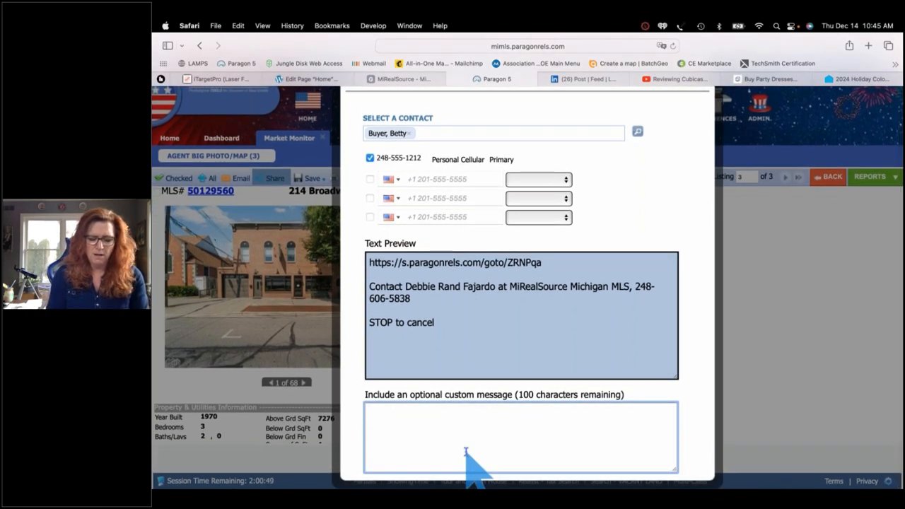
{"action": "type", "text": "I think you wil"}
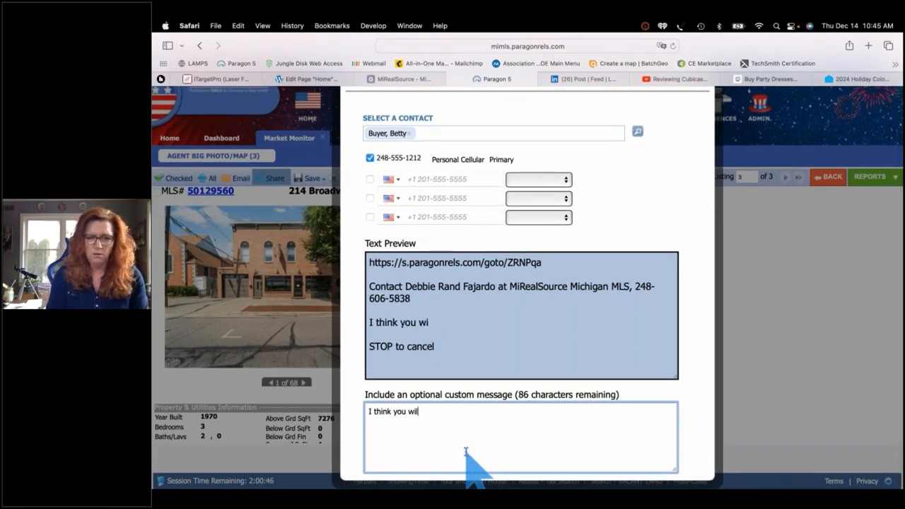
{"action": "type", "text": "l love this one!!"}
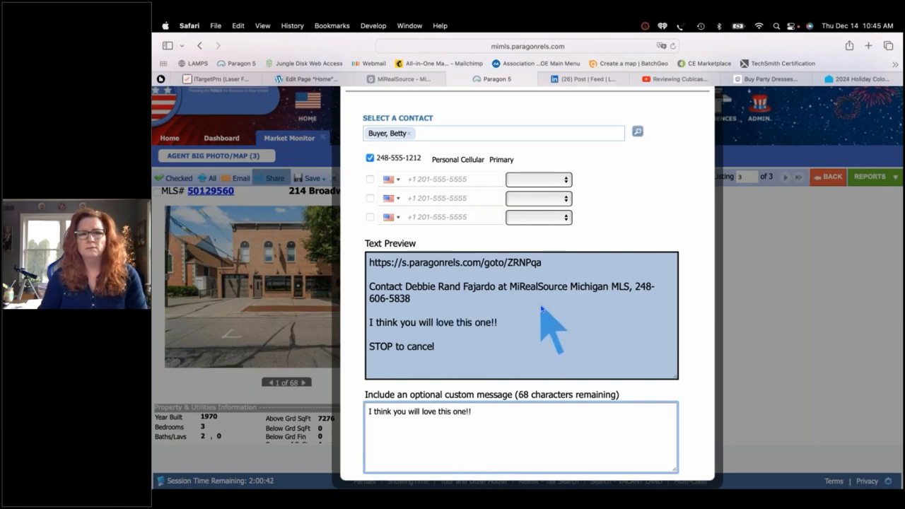
{"action": "scroll", "coordinate": [621, 220], "scroll_direction": "up", "scroll_amount": 1}
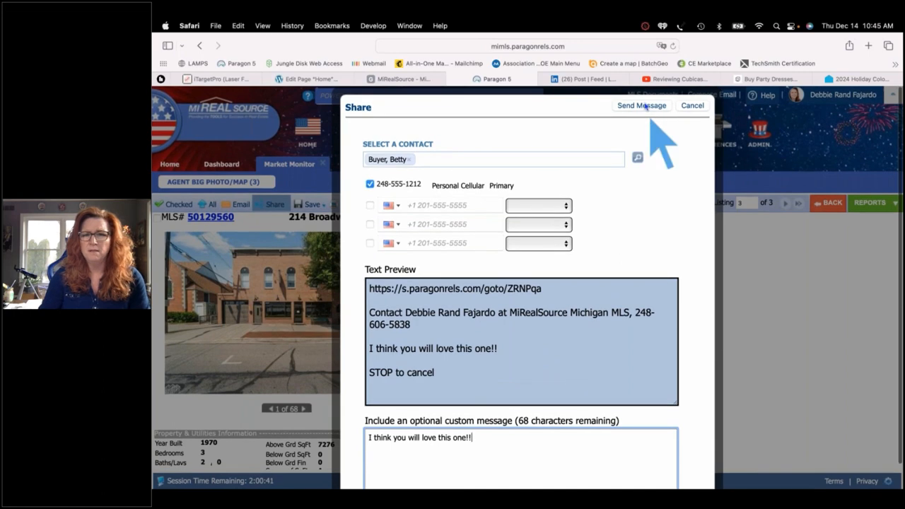
{"action": "left_click", "coordinate": [642, 106]}
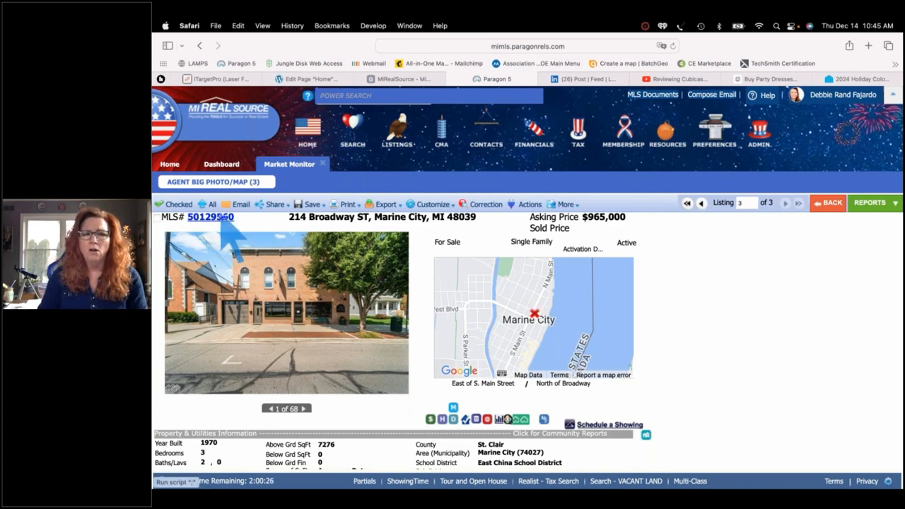
Save listing 50129560 to the buyer contact's listing cart and notify them
{"action": "left_click", "coordinate": [308, 205]}
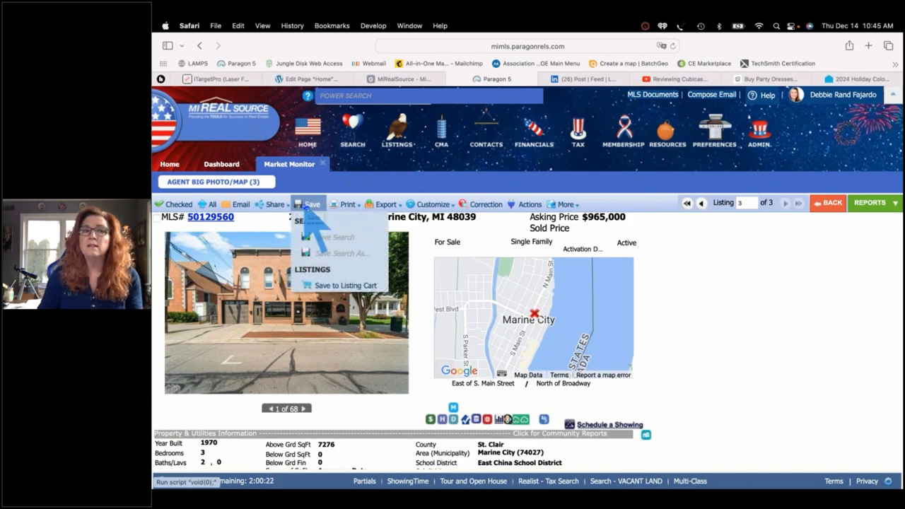
{"action": "left_click", "coordinate": [338, 286]}
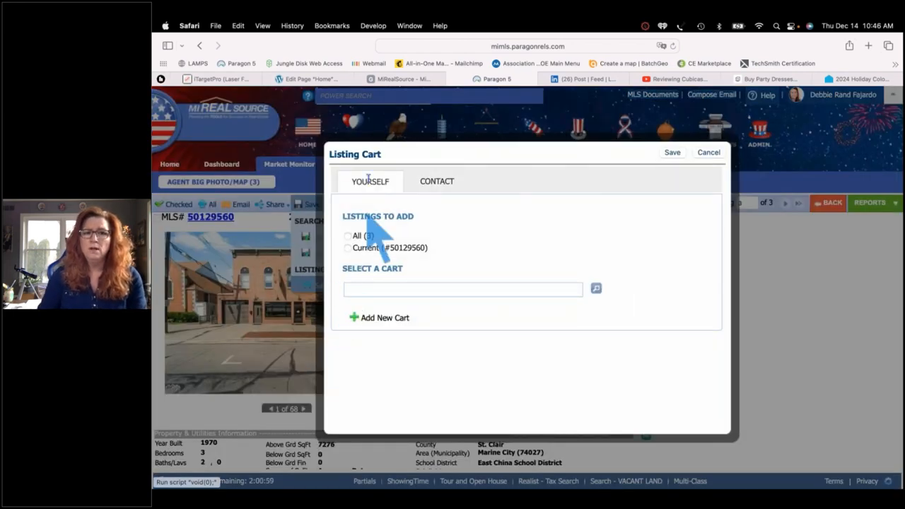
{"action": "left_click", "coordinate": [434, 184]}
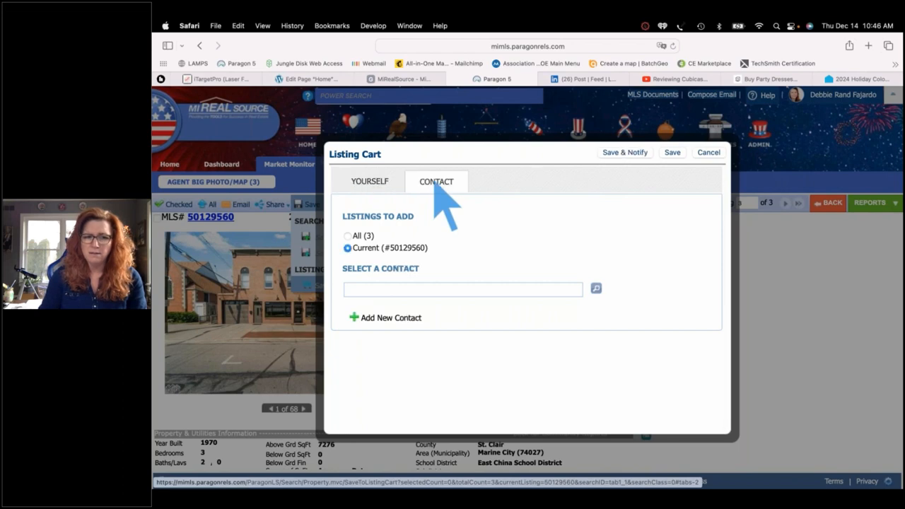
{"action": "left_click", "coordinate": [368, 290]}
{"action": "type", "text": "betty"}
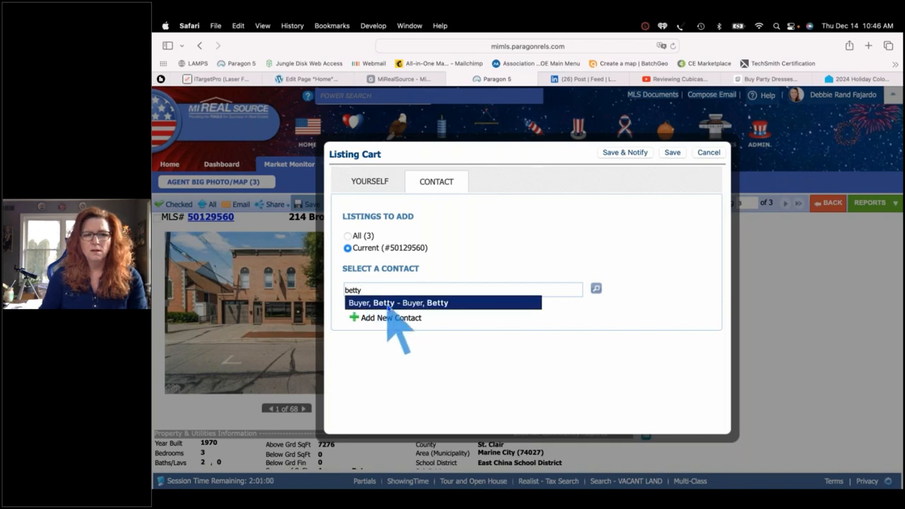
{"action": "left_click", "coordinate": [387, 304]}
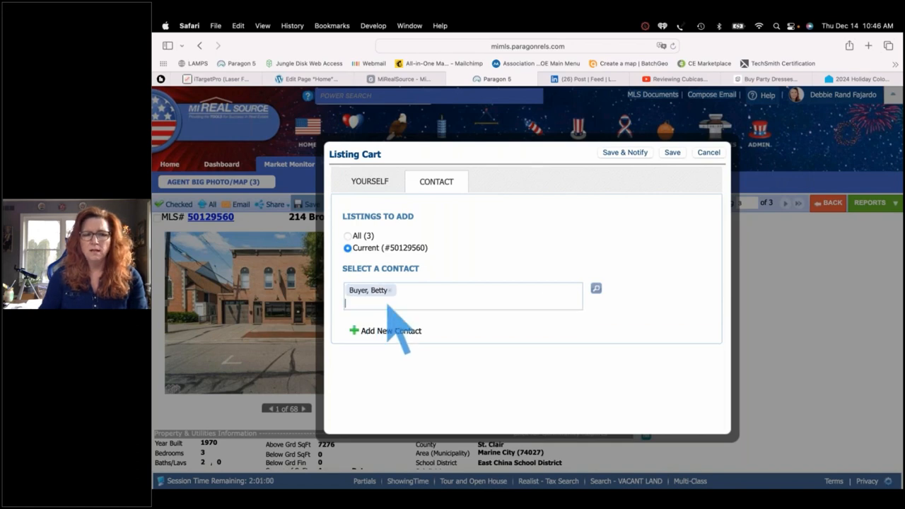
{"action": "left_click", "coordinate": [627, 154]}
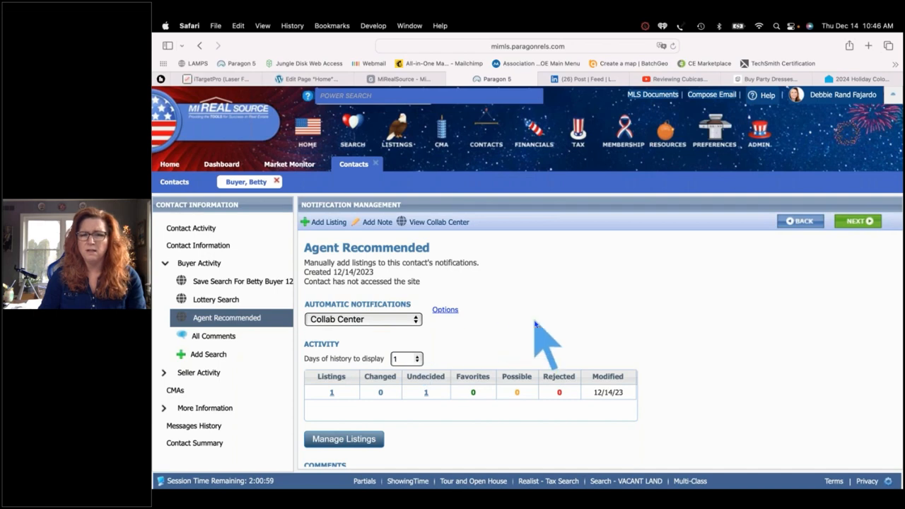
{"action": "scroll", "coordinate": [535, 324], "scroll_direction": "down", "scroll_amount": 5}
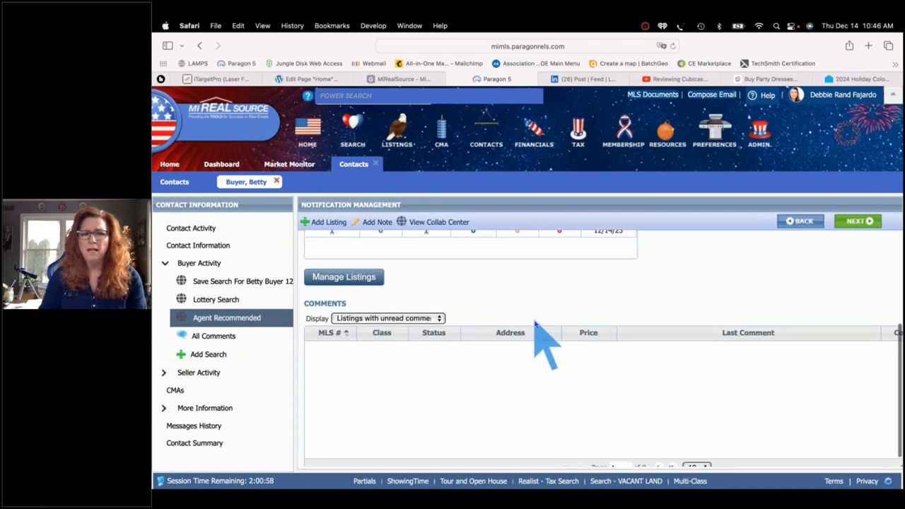
{"action": "scroll", "coordinate": [535, 324], "scroll_direction": "up", "scroll_amount": 5}
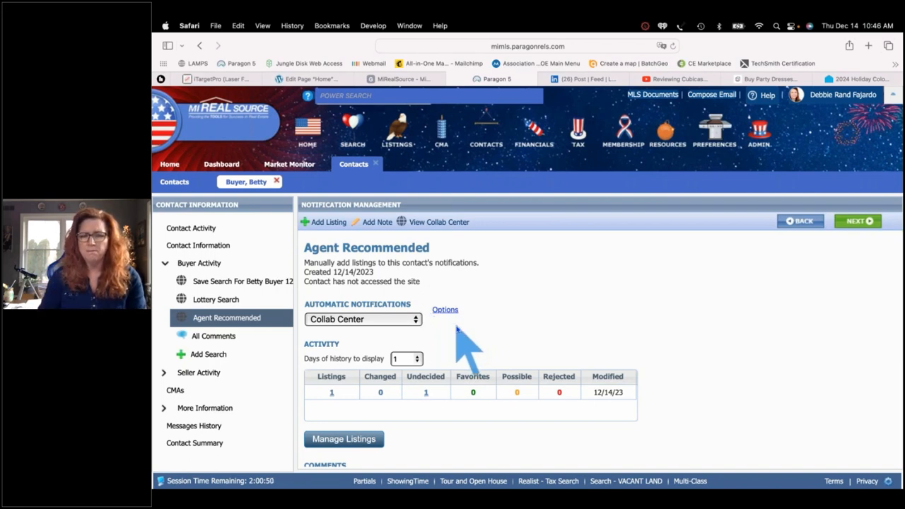
{"action": "scroll", "coordinate": [690, 348], "scroll_direction": "down", "scroll_amount": 2}
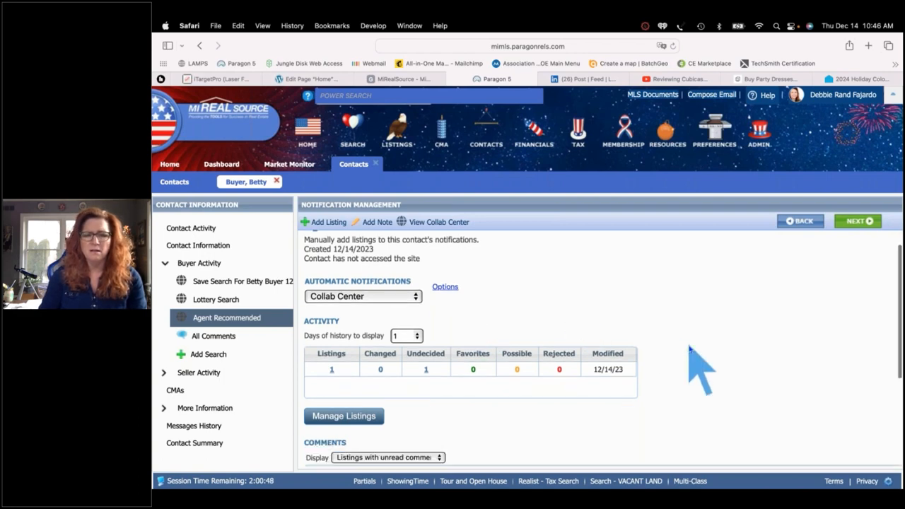
{"action": "scroll", "coordinate": [690, 347], "scroll_direction": "down", "scroll_amount": 3}
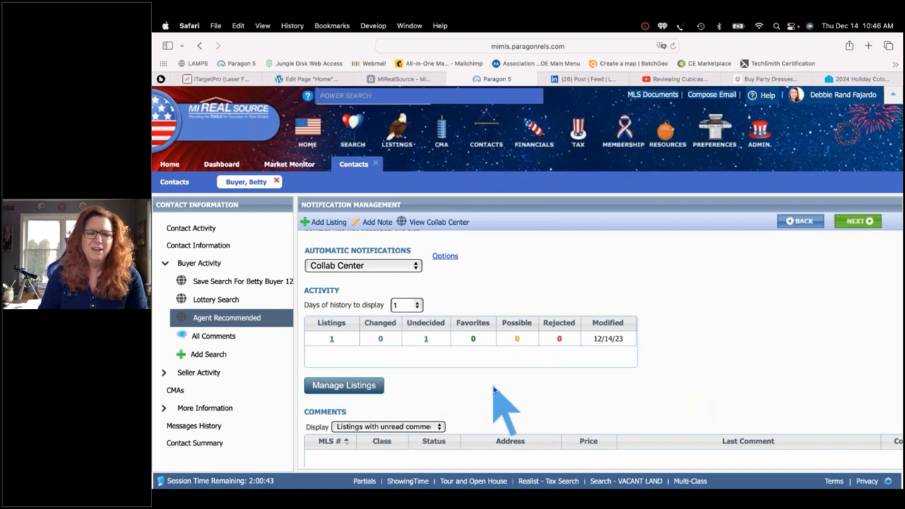
{"action": "left_click", "coordinate": [342, 387]}
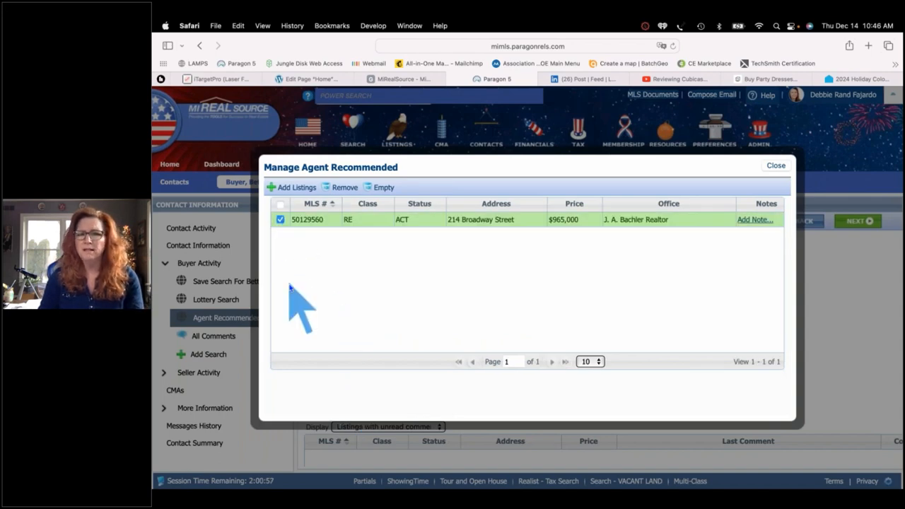
{"action": "left_click", "coordinate": [776, 166]}
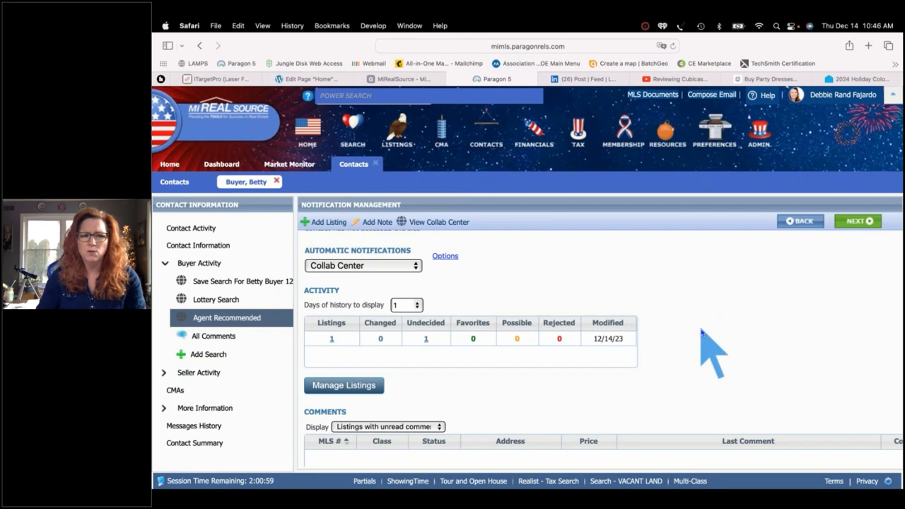
{"action": "scroll", "coordinate": [702, 331], "scroll_direction": "down", "scroll_amount": 4}
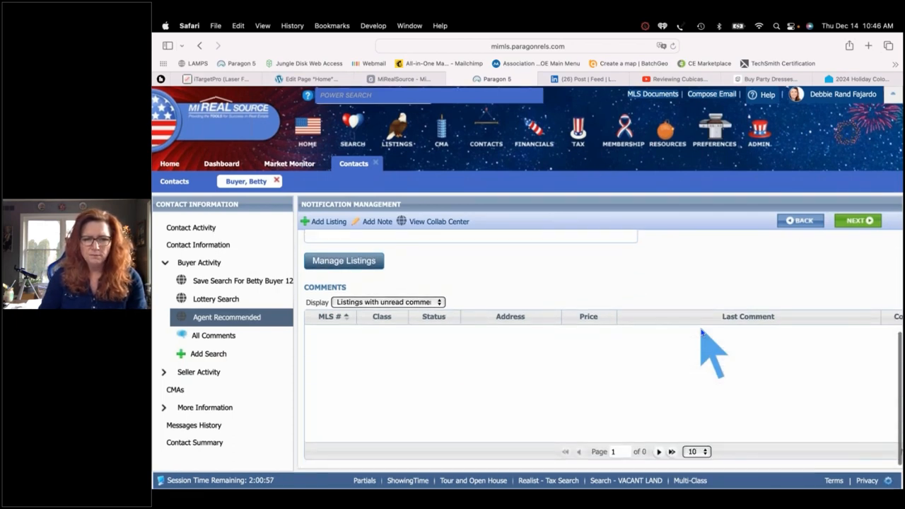
{"action": "scroll", "coordinate": [702, 332], "scroll_direction": "up", "scroll_amount": 1}
{"action": "scroll", "coordinate": [702, 332], "scroll_direction": "up", "scroll_amount": 4}
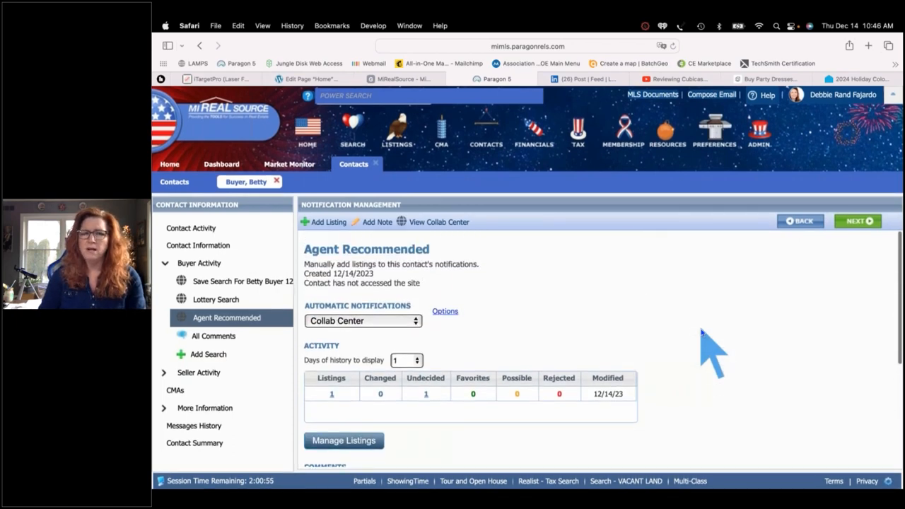
{"action": "left_click", "coordinate": [276, 181]}
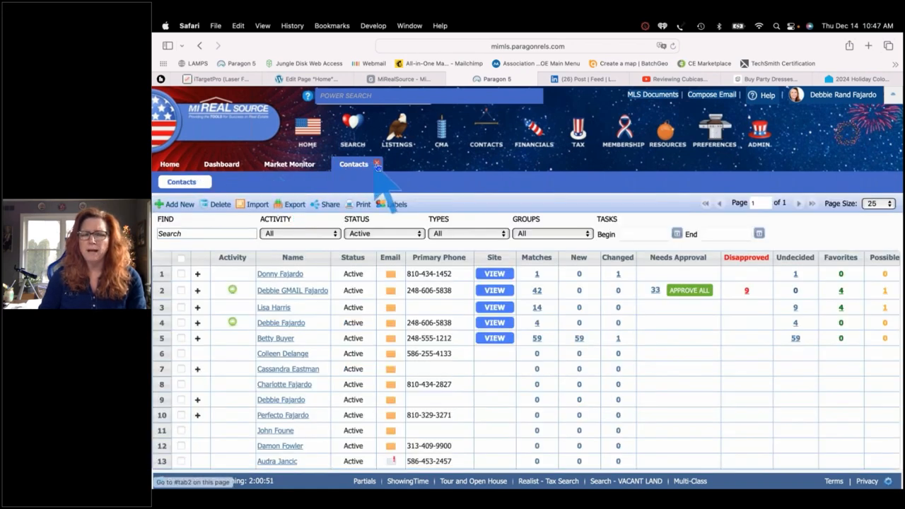
Reopen the full Contacts list from the contact management menu
{"action": "left_click", "coordinate": [377, 164]}
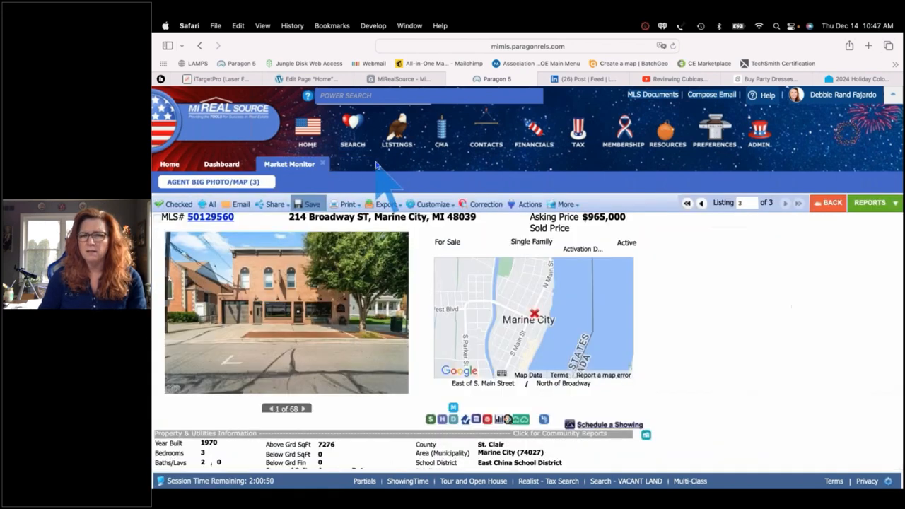
{"action": "left_click", "coordinate": [486, 131]}
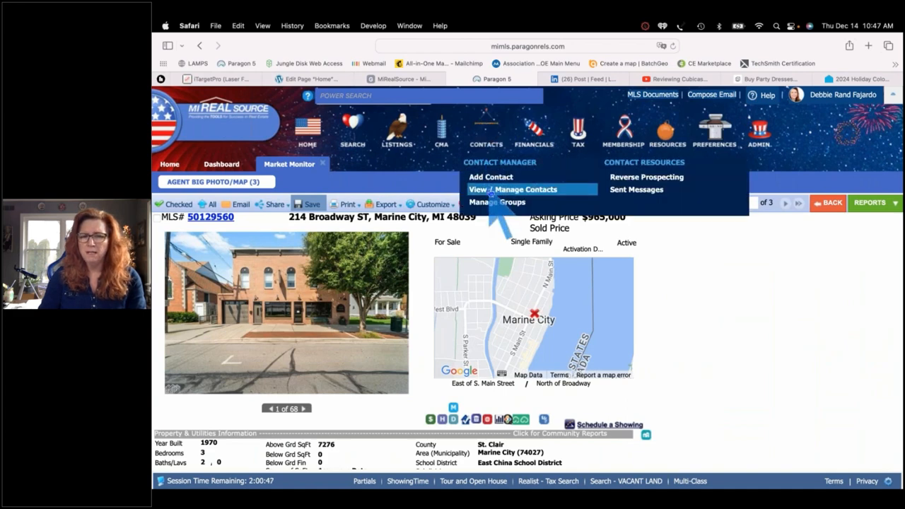
{"action": "left_click", "coordinate": [495, 191]}
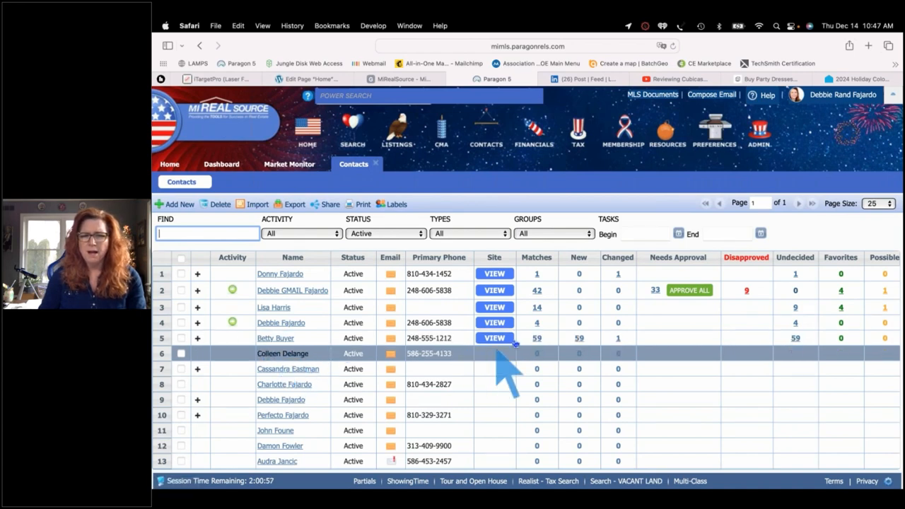
{"action": "scroll", "coordinate": [517, 354], "scroll_direction": "right", "scroll_amount": 4}
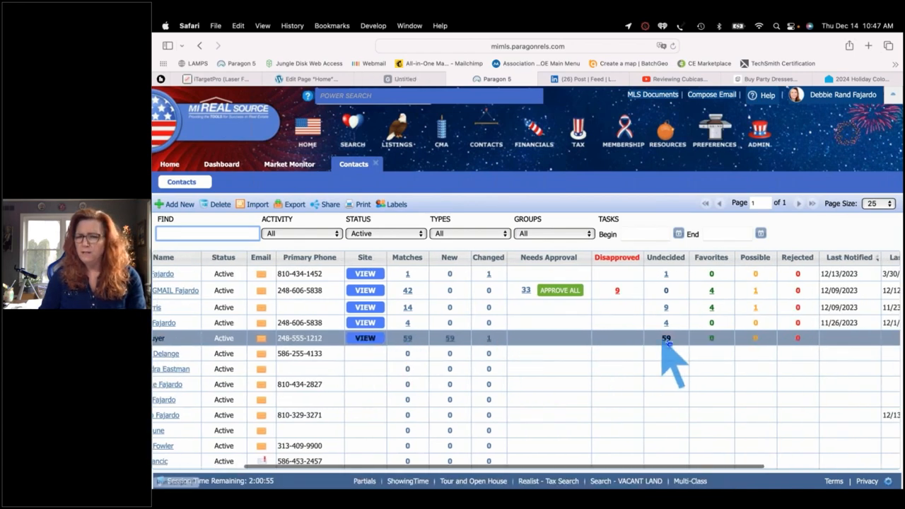
{"action": "scroll", "coordinate": [677, 353], "scroll_direction": "left", "scroll_amount": 4}
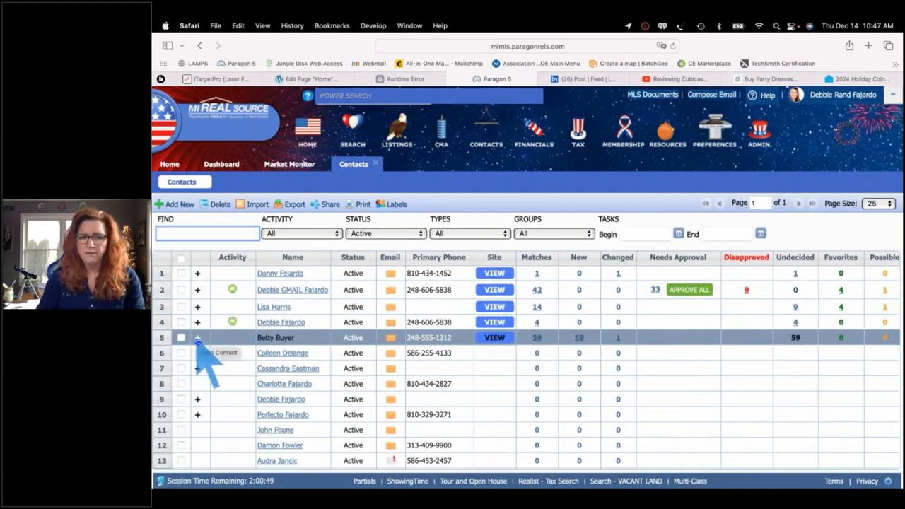
Review the row-5 buyer's saved searches, then open their Collaboration Center site
{"action": "left_click", "coordinate": [198, 338]}
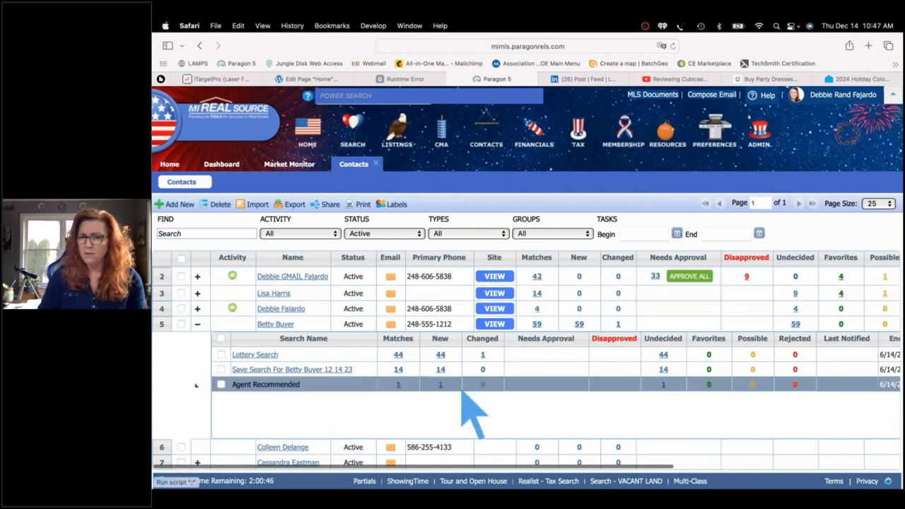
{"action": "scroll", "coordinate": [472, 417], "scroll_direction": "up", "scroll_amount": 1}
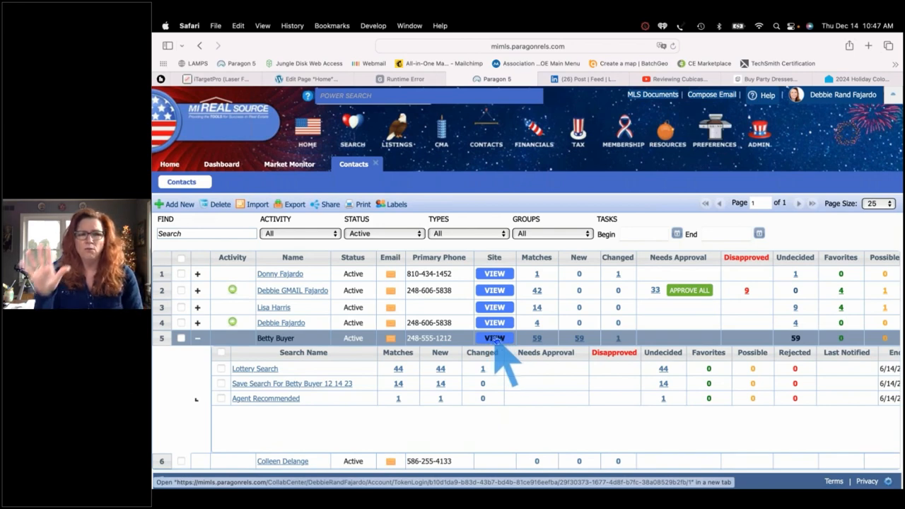
{"action": "left_click", "coordinate": [197, 338]}
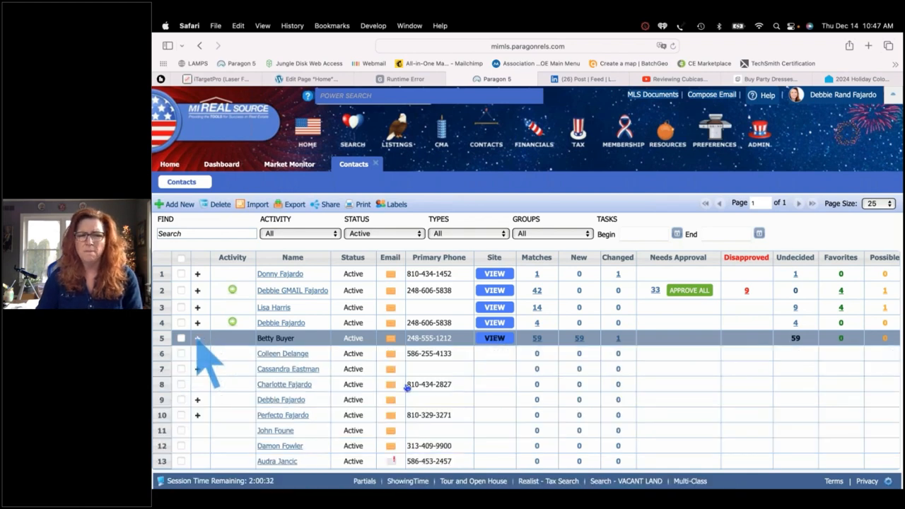
{"action": "left_click", "coordinate": [495, 339]}
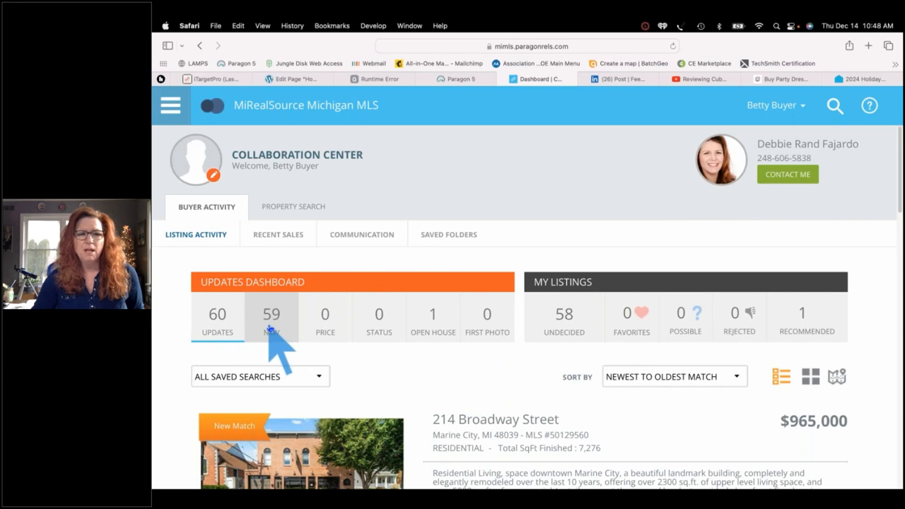
{"action": "scroll", "coordinate": [270, 328], "scroll_direction": "down", "scroll_amount": 1}
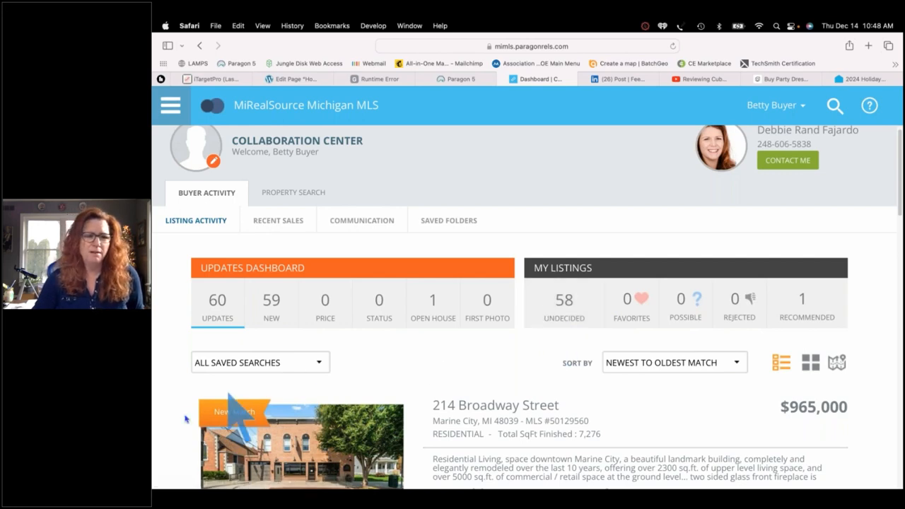
{"action": "scroll", "coordinate": [180, 424], "scroll_direction": "down", "scroll_amount": 1}
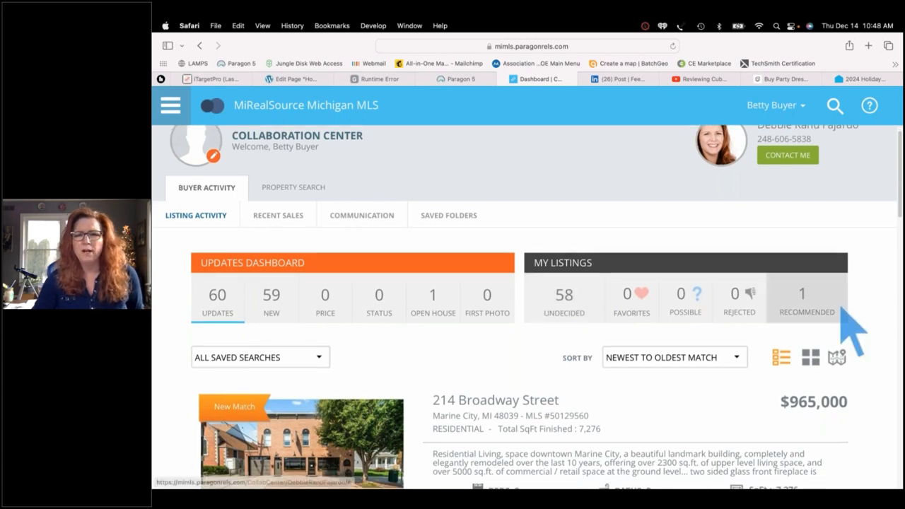
{"action": "left_click", "coordinate": [803, 302]}
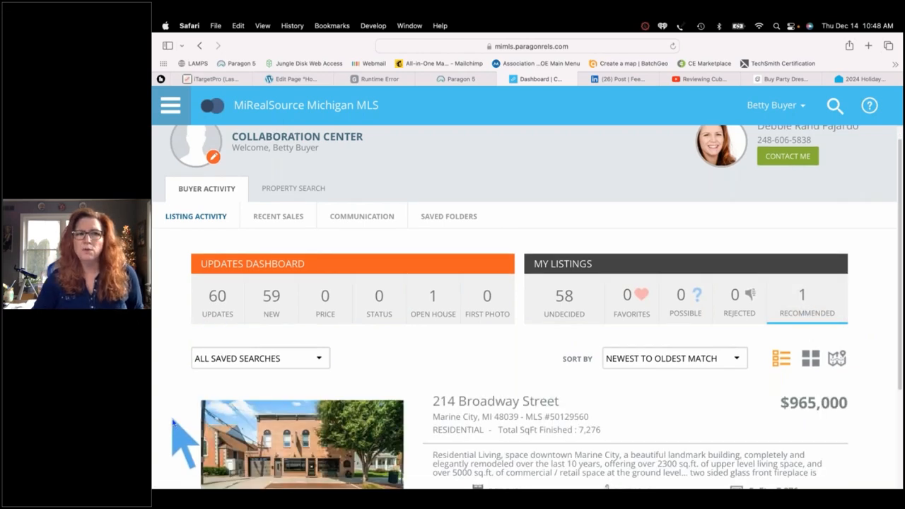
{"action": "scroll", "coordinate": [174, 421], "scroll_direction": "down", "scroll_amount": 5}
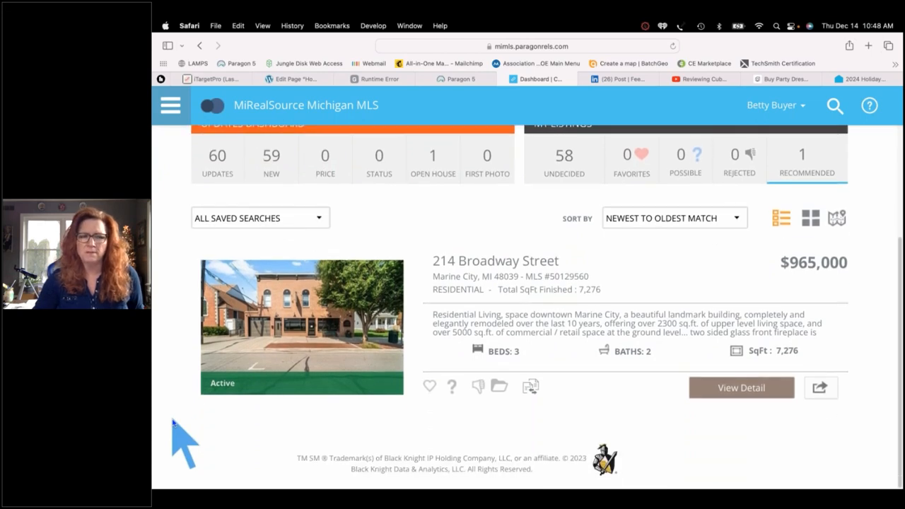
{"action": "left_click", "coordinate": [429, 386]}
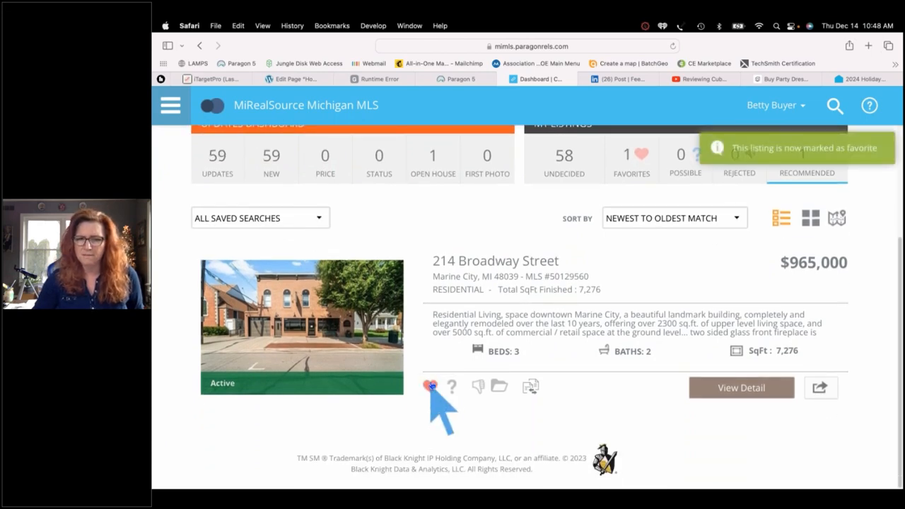
{"action": "scroll", "coordinate": [531, 304], "scroll_direction": "up", "scroll_amount": 5}
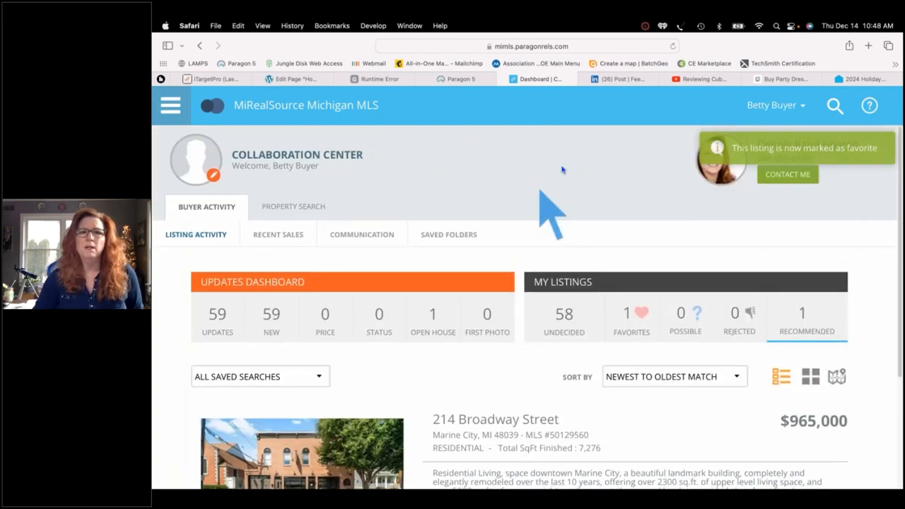
{"action": "left_click", "coordinate": [461, 79]}
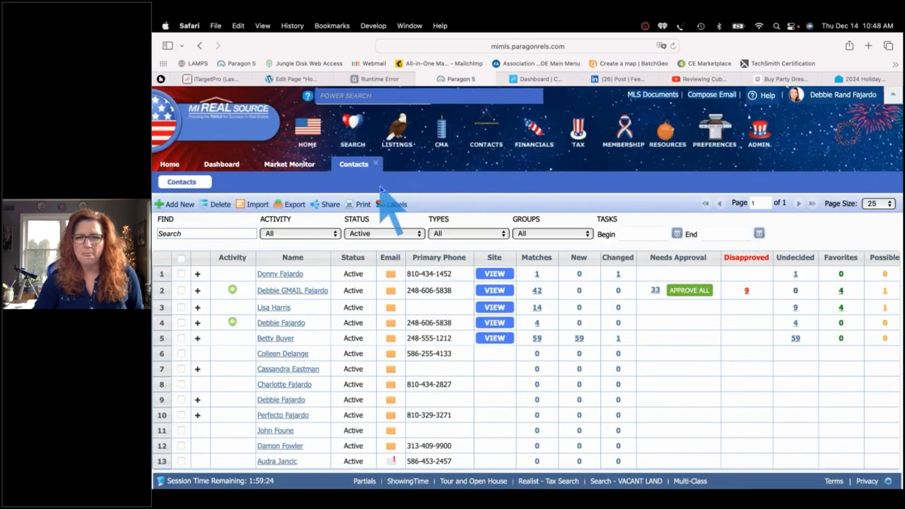
Reload the contacts list via Contacts > View / Manage Contacts
{"action": "left_click", "coordinate": [375, 164]}
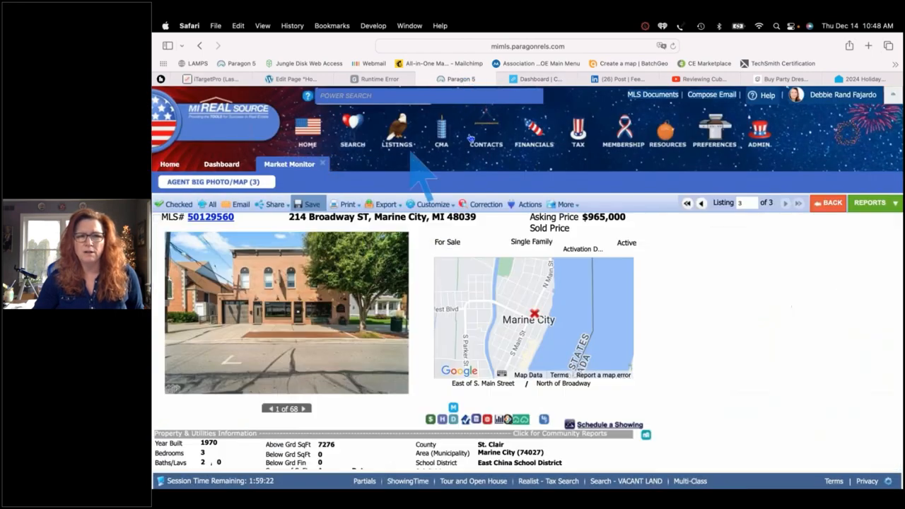
{"action": "mouse_move", "coordinate": [485, 137]}
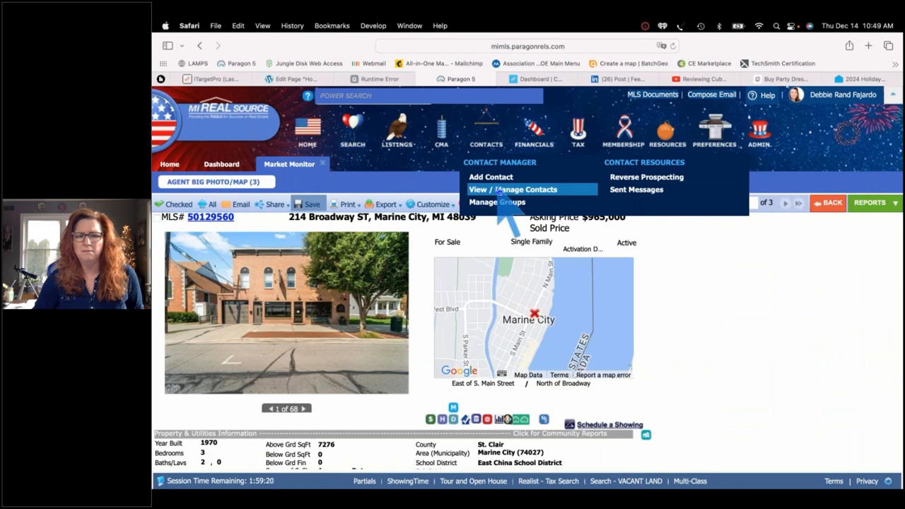
{"action": "left_click", "coordinate": [498, 190]}
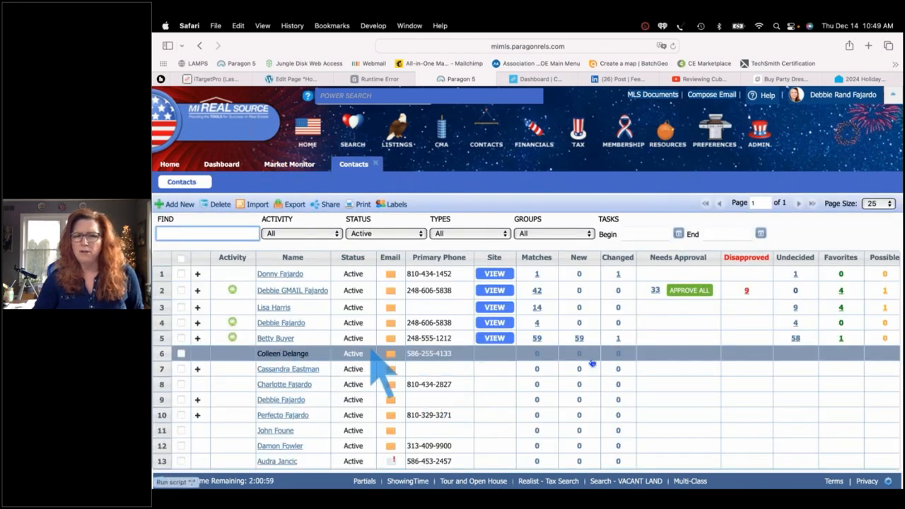
Expand the buyer's row to confirm 1 Favorite from Agent Recommended, then return to the Dashboard
{"action": "scroll", "coordinate": [668, 382], "scroll_direction": "right", "scroll_amount": 3}
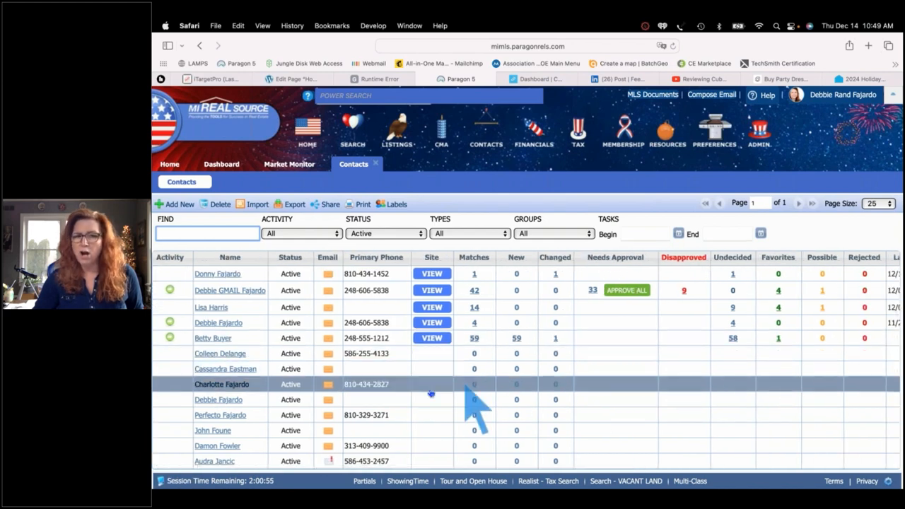
{"action": "scroll", "coordinate": [433, 396], "scroll_direction": "left", "scroll_amount": 3}
{"action": "scroll", "coordinate": [432, 394], "scroll_direction": "down", "scroll_amount": 1}
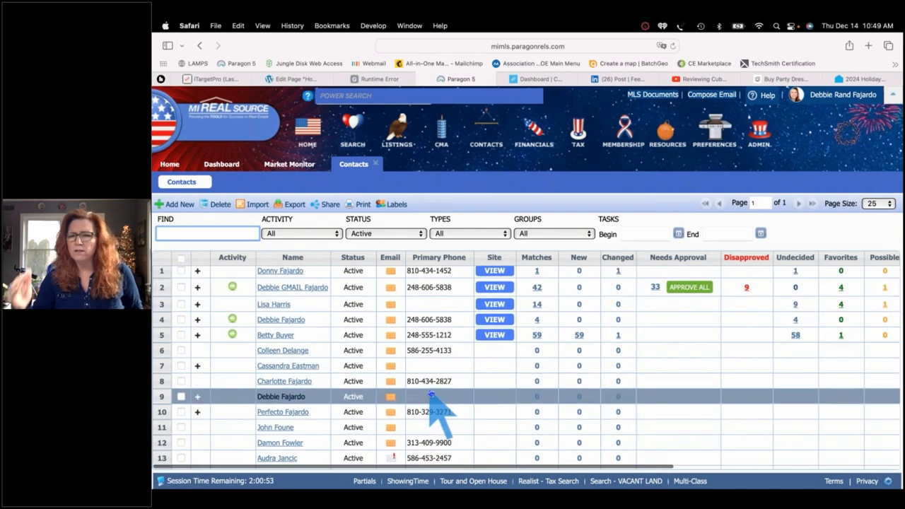
{"action": "left_click", "coordinate": [197, 335]}
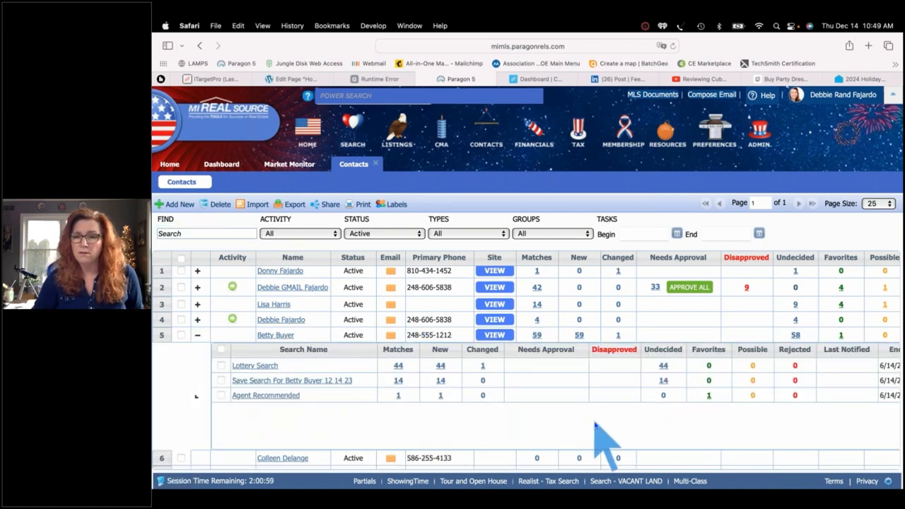
{"action": "scroll", "coordinate": [597, 433], "scroll_direction": "up", "scroll_amount": 1}
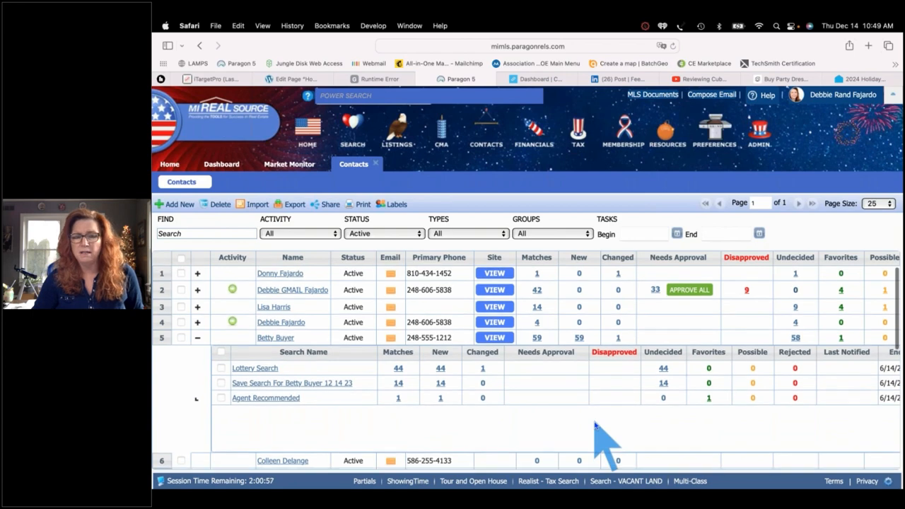
{"action": "left_click", "coordinate": [198, 338]}
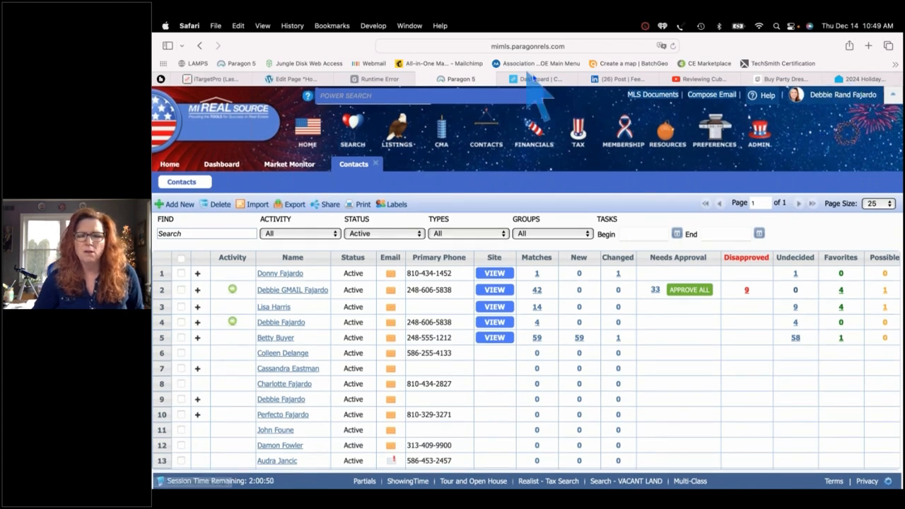
{"action": "left_click", "coordinate": [536, 79]}
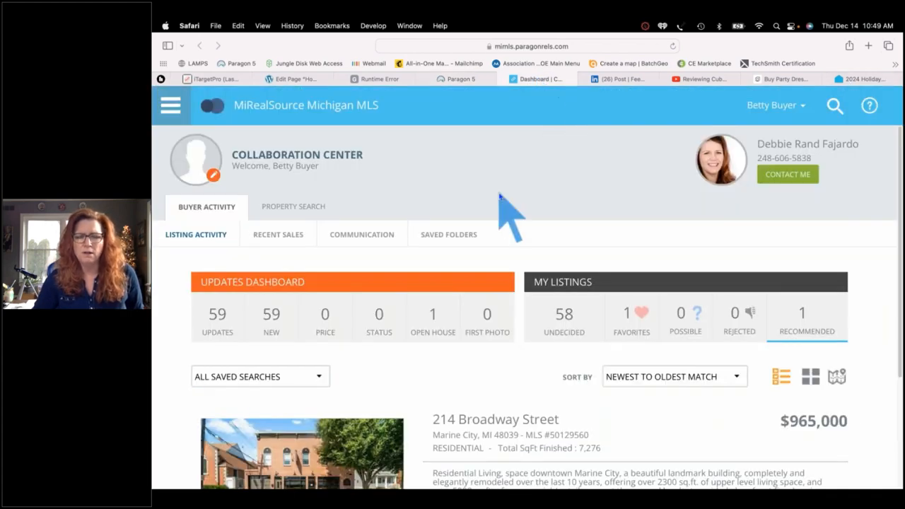
{"action": "scroll", "coordinate": [499, 197], "scroll_direction": "down", "scroll_amount": 1}
{"action": "scroll", "coordinate": [499, 196], "scroll_direction": "up", "scroll_amount": 1}
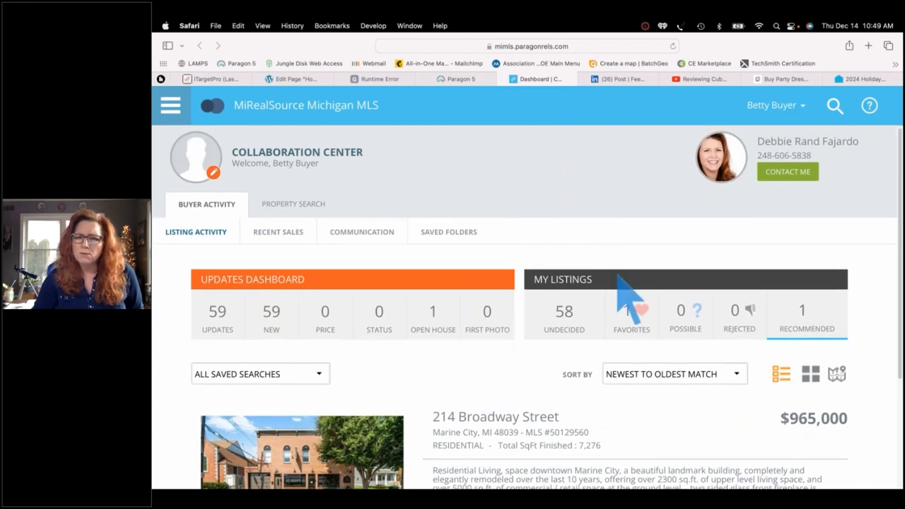
{"action": "scroll", "coordinate": [640, 427], "scroll_direction": "down", "scroll_amount": 3}
{"action": "scroll", "coordinate": [640, 426], "scroll_direction": "down", "scroll_amount": 3}
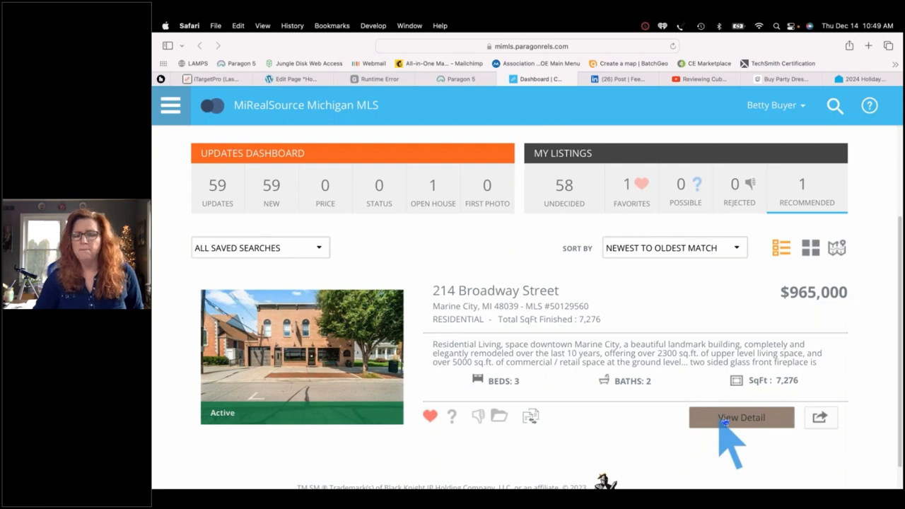
{"action": "left_click", "coordinate": [821, 418]}
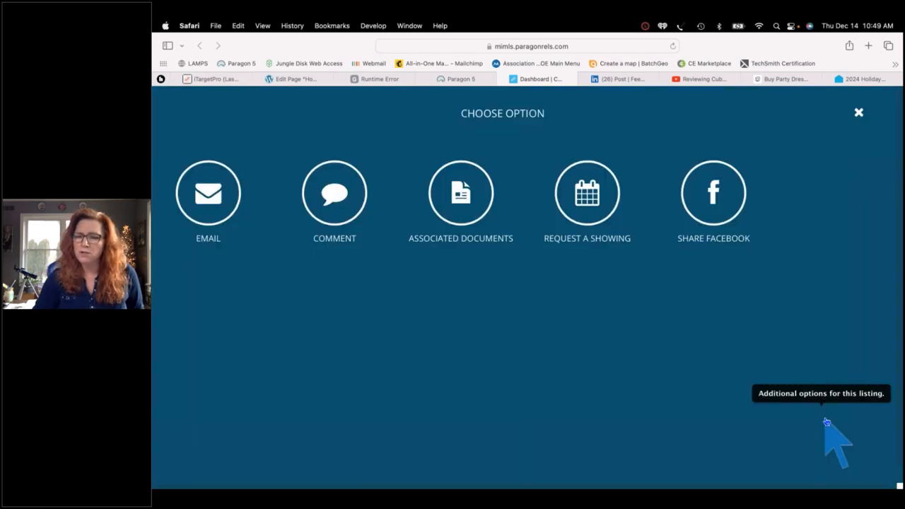
{"action": "left_click", "coordinate": [460, 198]}
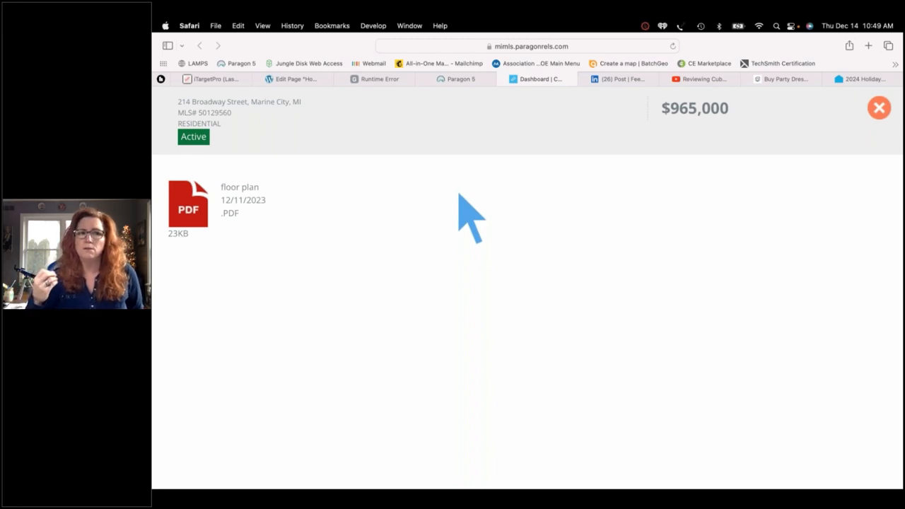
{"action": "left_click", "coordinate": [196, 204]}
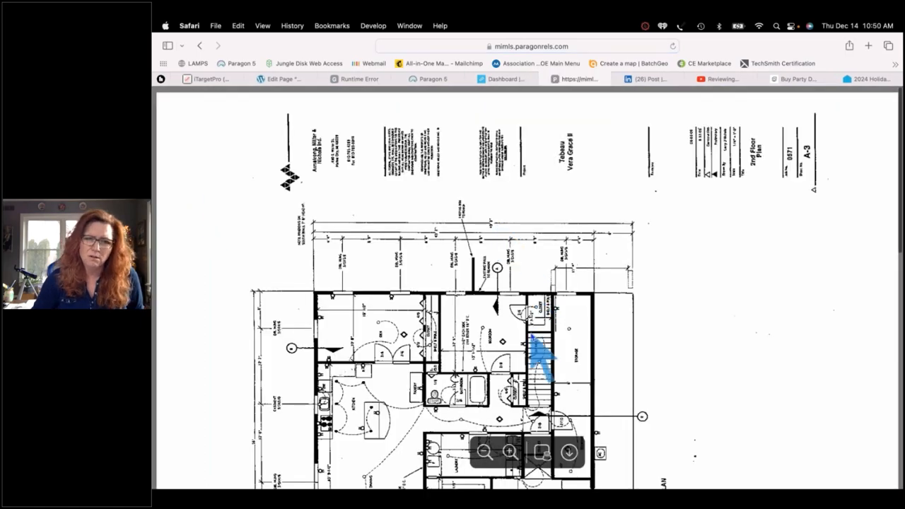
{"action": "scroll", "coordinate": [531, 336], "scroll_direction": "down", "scroll_amount": 5}
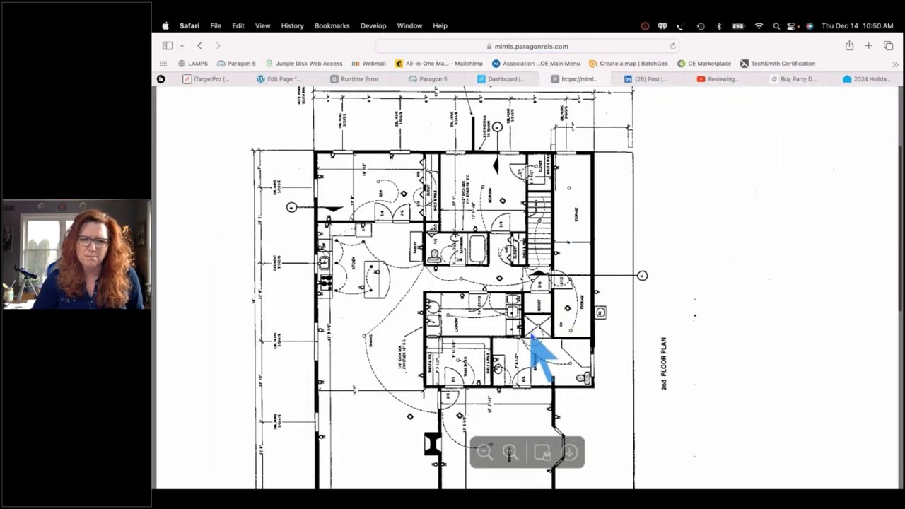
{"action": "scroll", "coordinate": [532, 336], "scroll_direction": "down", "scroll_amount": 1}
{"action": "scroll", "coordinate": [534, 339], "scroll_direction": "up", "scroll_amount": 3}
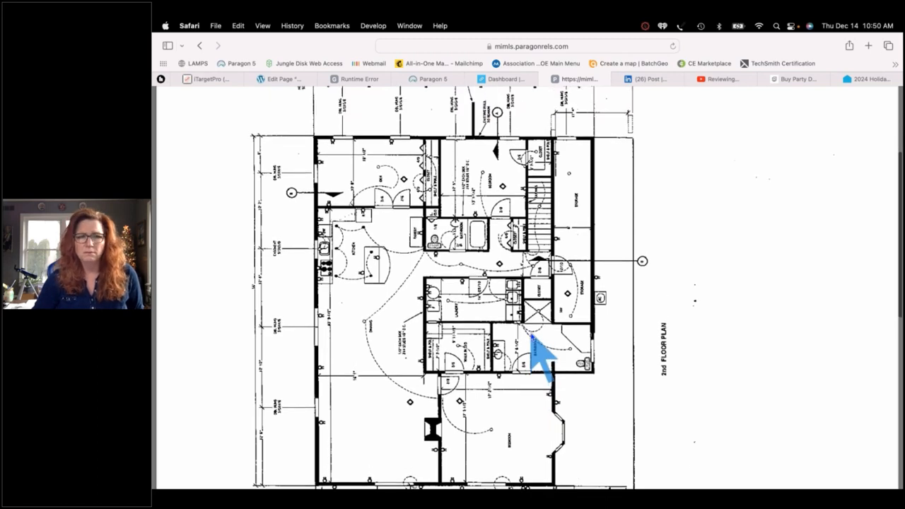
{"action": "scroll", "coordinate": [559, 304], "scroll_direction": "up", "scroll_amount": 5}
{"action": "scroll", "coordinate": [561, 347], "scroll_direction": "down", "scroll_amount": 8}
{"action": "scroll", "coordinate": [562, 350], "scroll_direction": "down", "scroll_amount": 10}
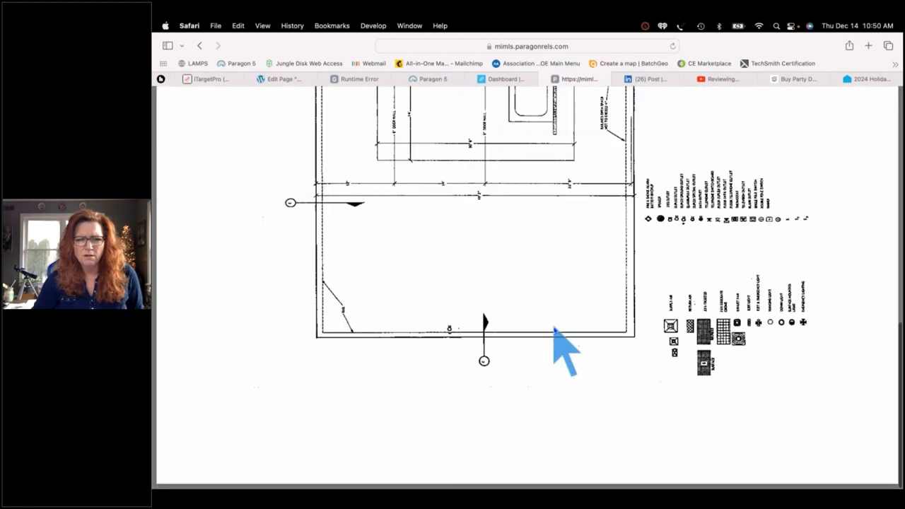
{"action": "scroll", "coordinate": [559, 340], "scroll_direction": "up", "scroll_amount": 15}
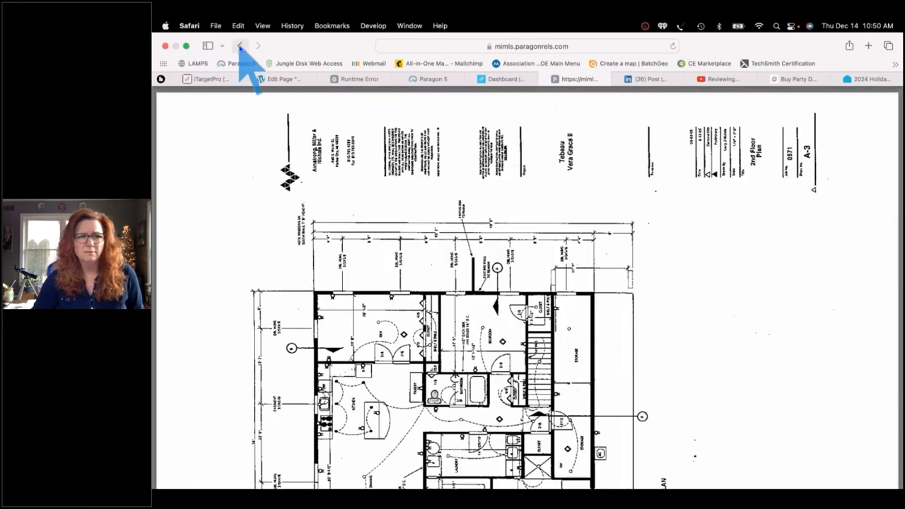
{"action": "left_click", "coordinate": [240, 45]}
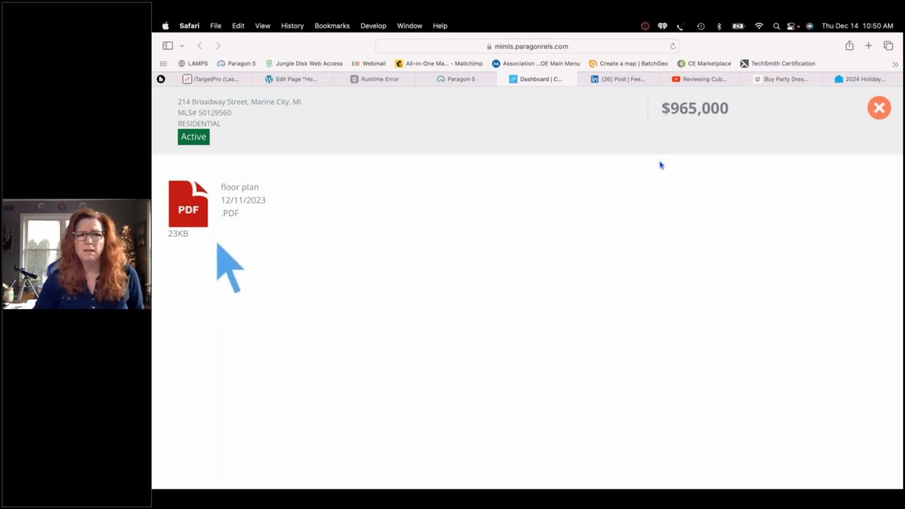
{"action": "left_click", "coordinate": [879, 108]}
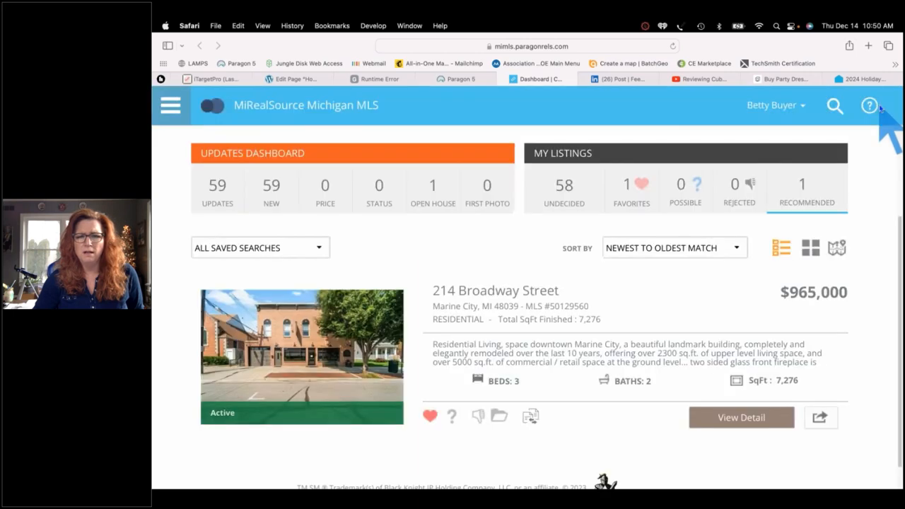
{"action": "left_click", "coordinate": [820, 418]}
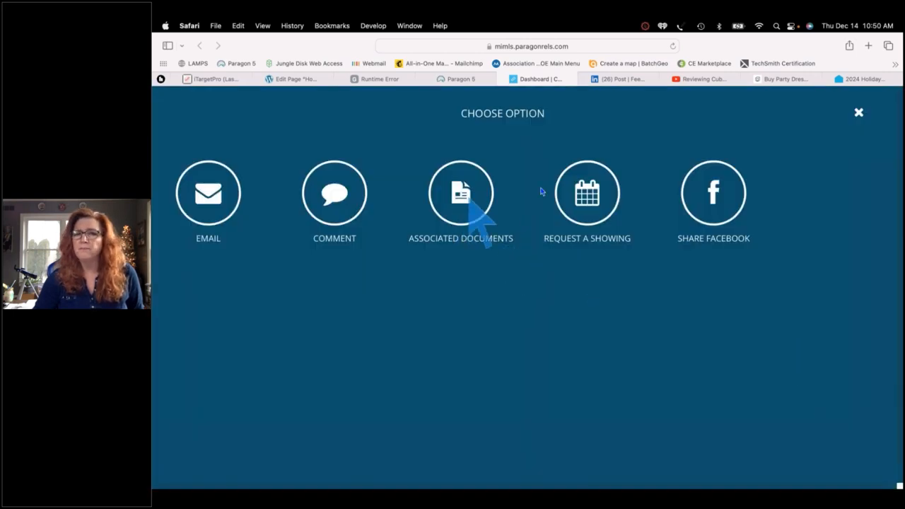
{"action": "left_click", "coordinate": [579, 209]}
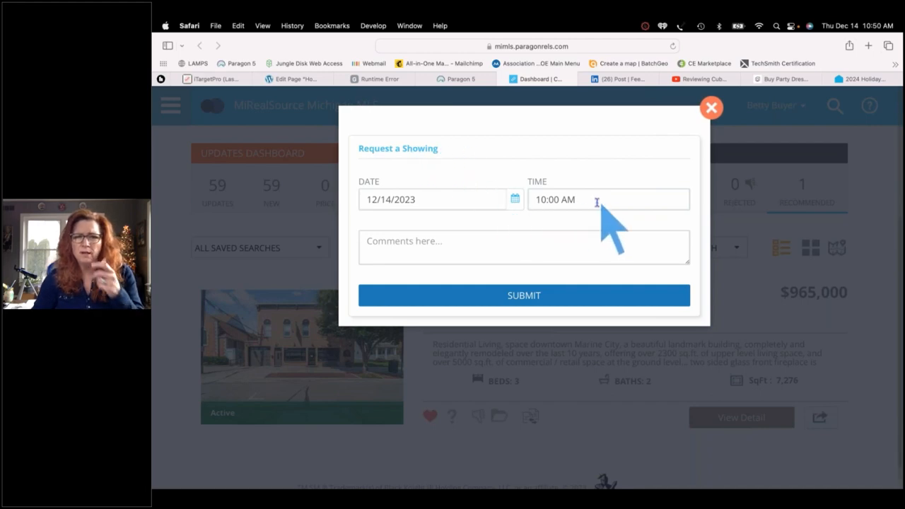
{"action": "left_click", "coordinate": [595, 201]}
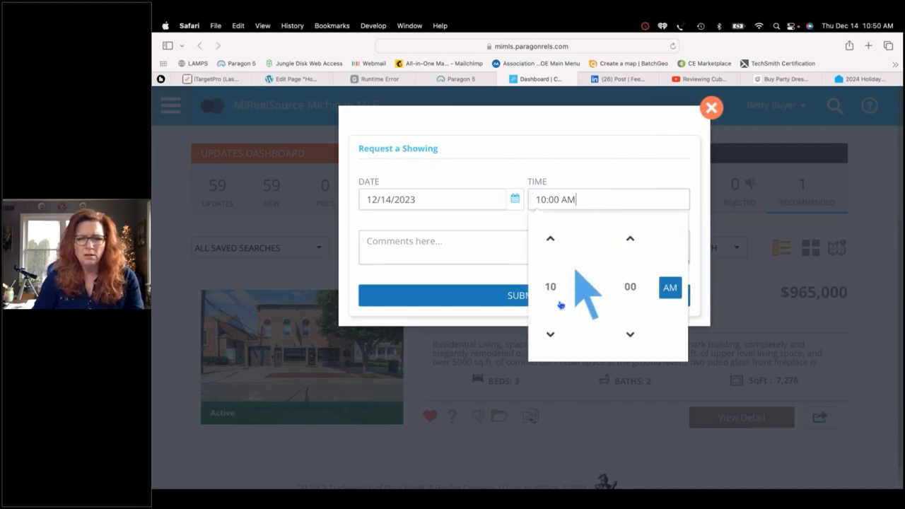
{"action": "double_click", "coordinate": [550, 334]}
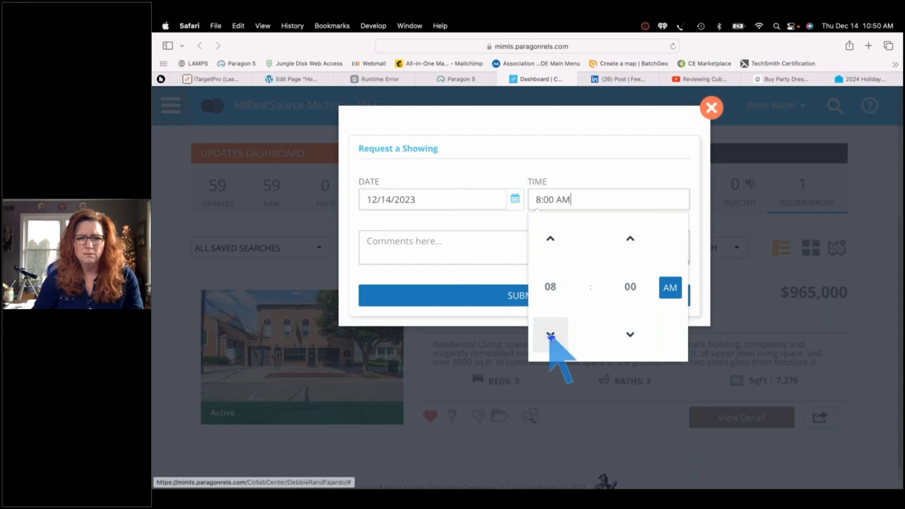
{"action": "triple_click", "coordinate": [550, 239]}
{"action": "double_click", "coordinate": [550, 239]}
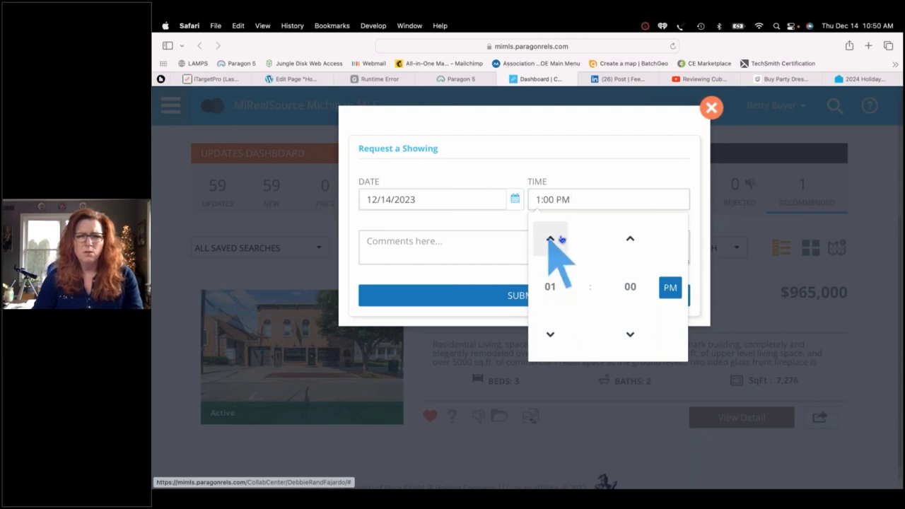
Add the comment 'Pkease!', submit the showing request, and dismiss the thank-you message
{"action": "left_click", "coordinate": [493, 239]}
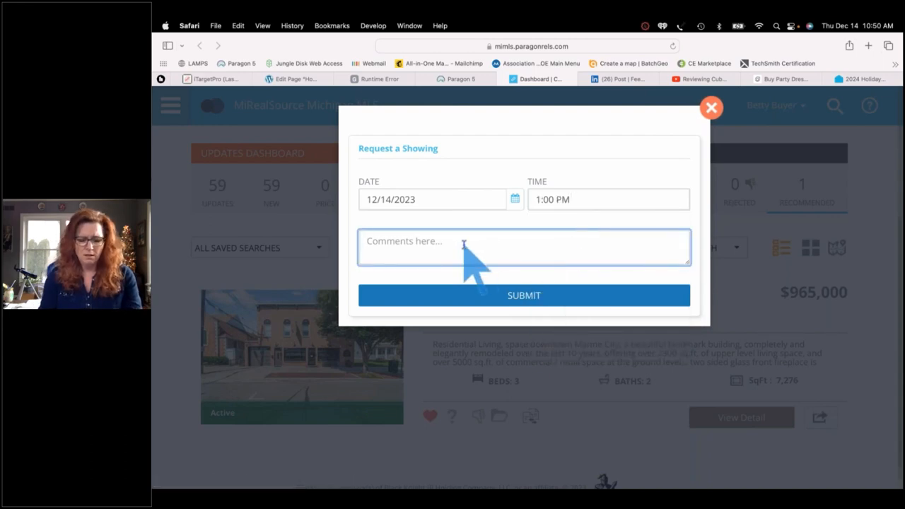
{"action": "type", "text": "Pkease"}
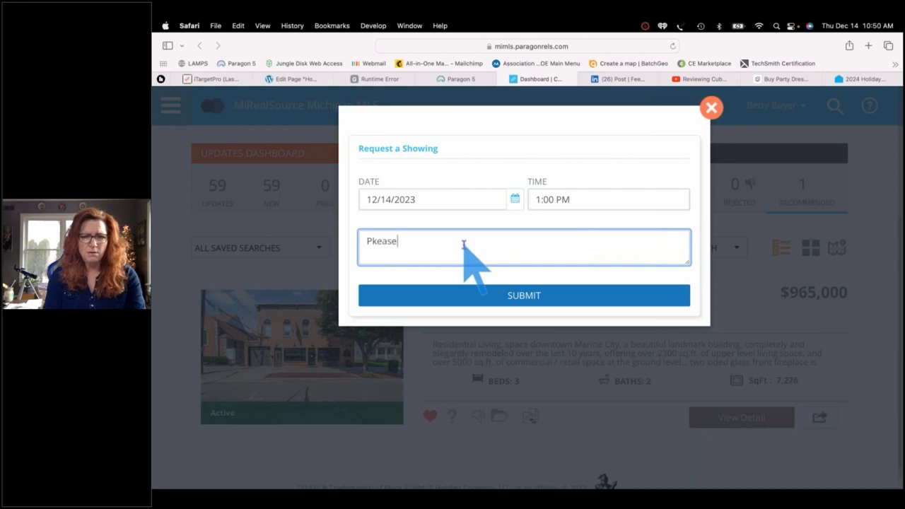
{"action": "type", "text": "!"}
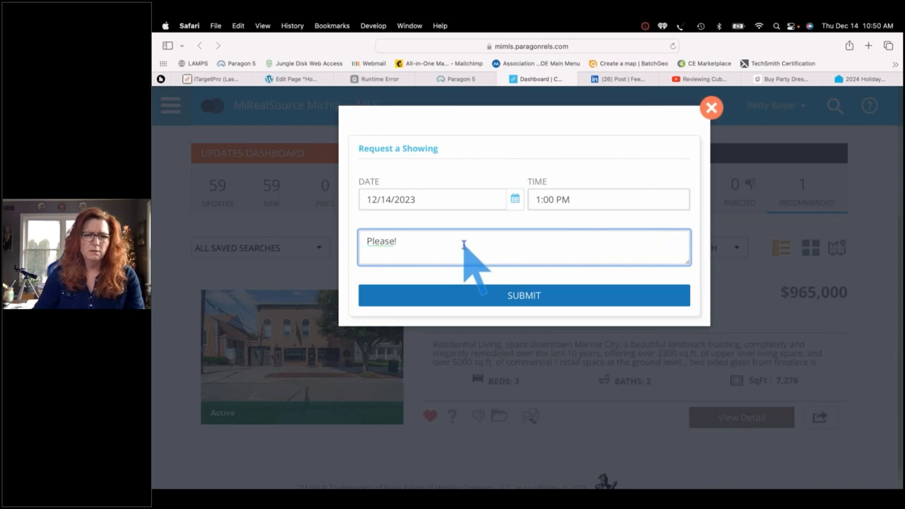
{"action": "left_click", "coordinate": [510, 301]}
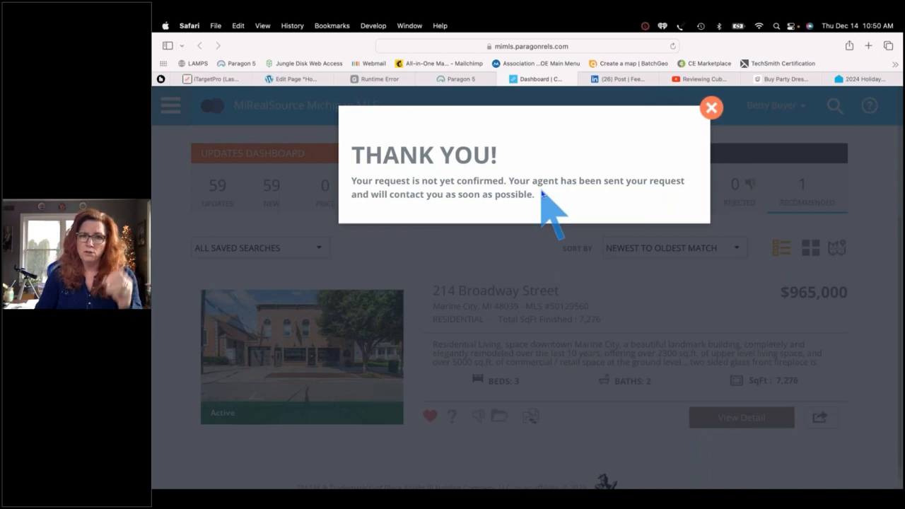
{"action": "left_click", "coordinate": [711, 108]}
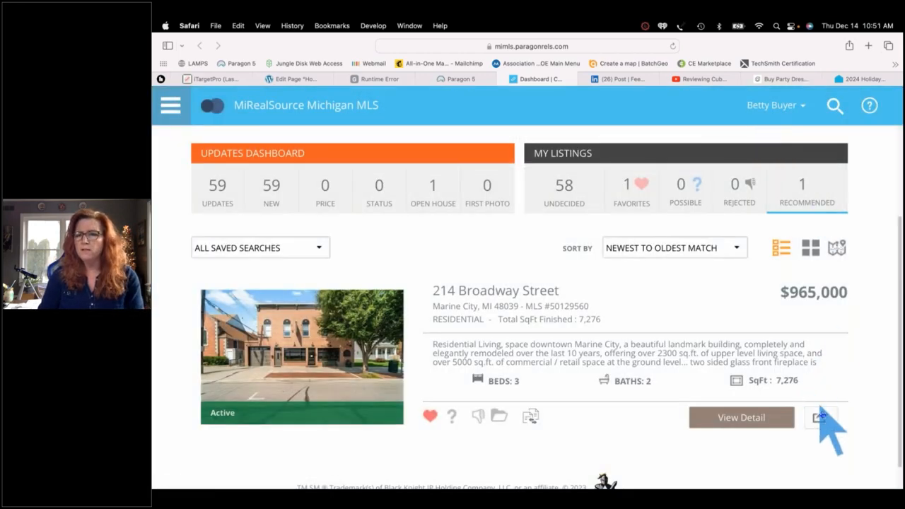
{"action": "left_click", "coordinate": [821, 418]}
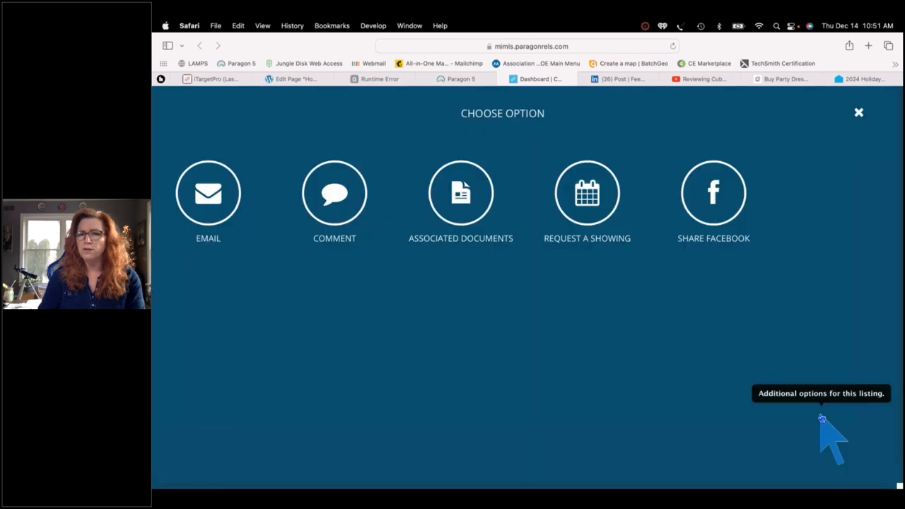
Share the listing to Facebook with the feed post audience set to Only me
{"action": "left_click", "coordinate": [714, 194]}
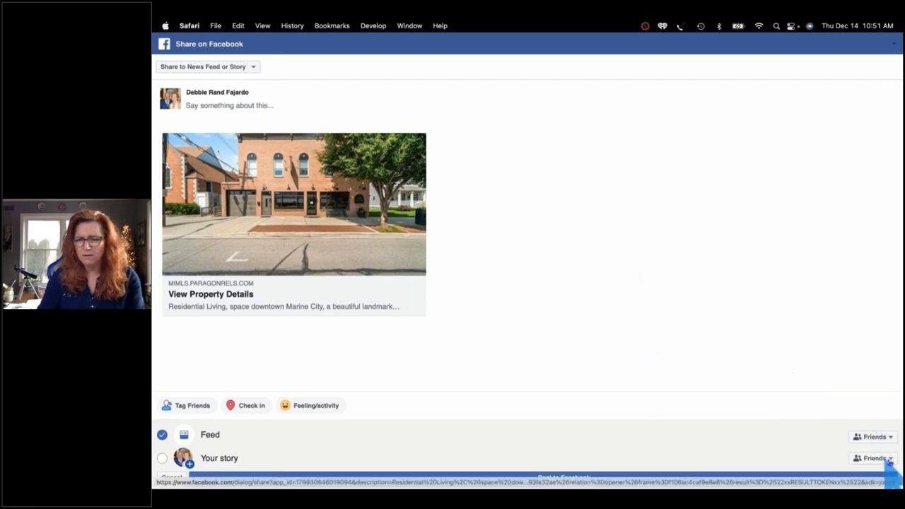
{"action": "left_click", "coordinate": [889, 459]}
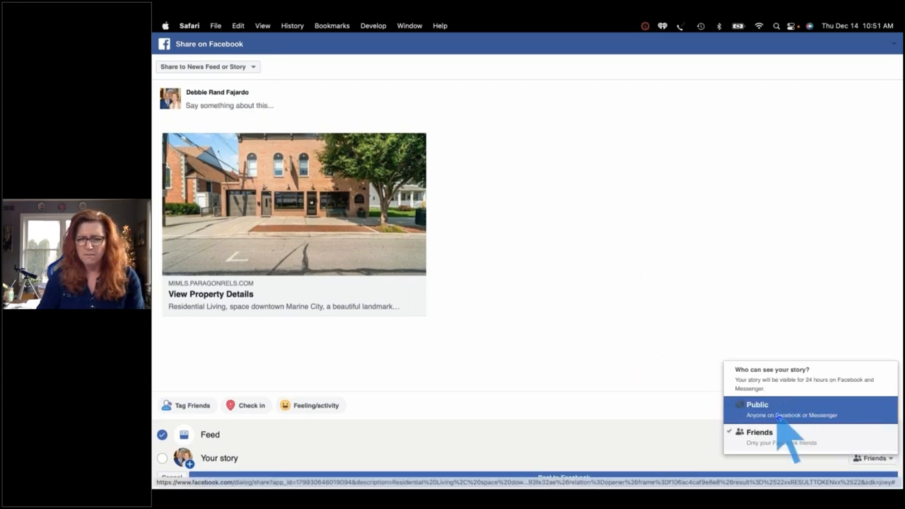
{"action": "left_click", "coordinate": [614, 388]}
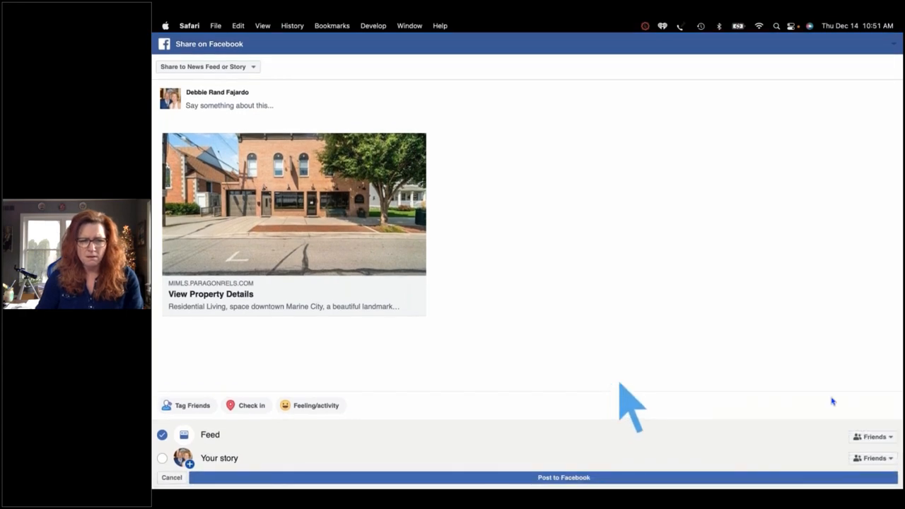
{"action": "left_click", "coordinate": [889, 436]}
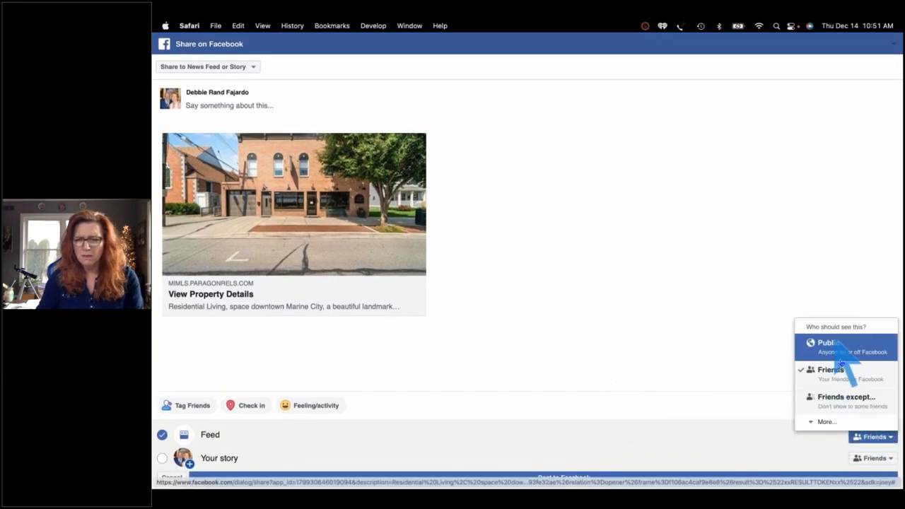
{"action": "left_click", "coordinate": [826, 423]}
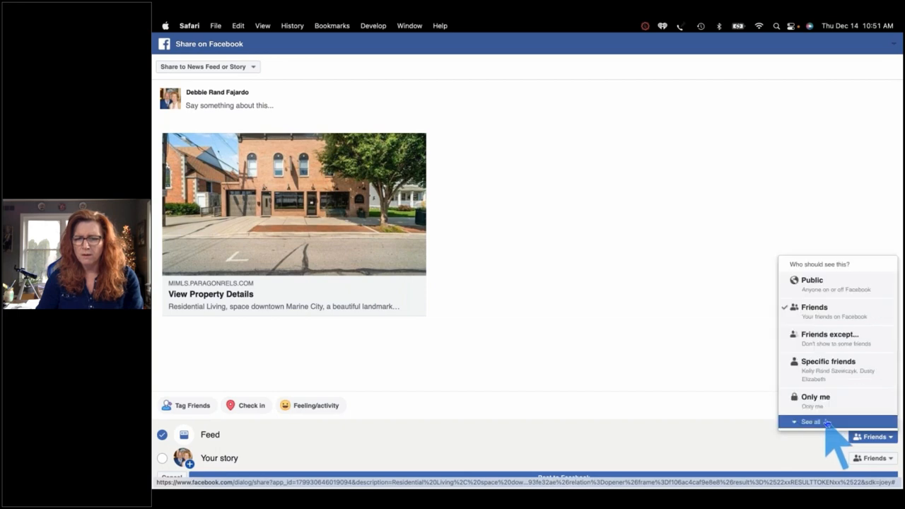
{"action": "left_click", "coordinate": [822, 406]}
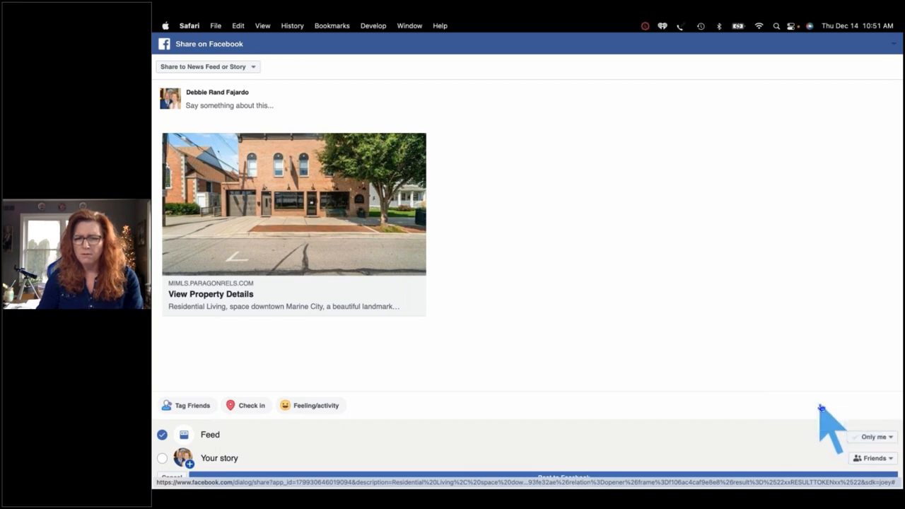
Caption the post 'What you come visit me in Marine City' and post it
{"action": "left_click", "coordinate": [232, 106]}
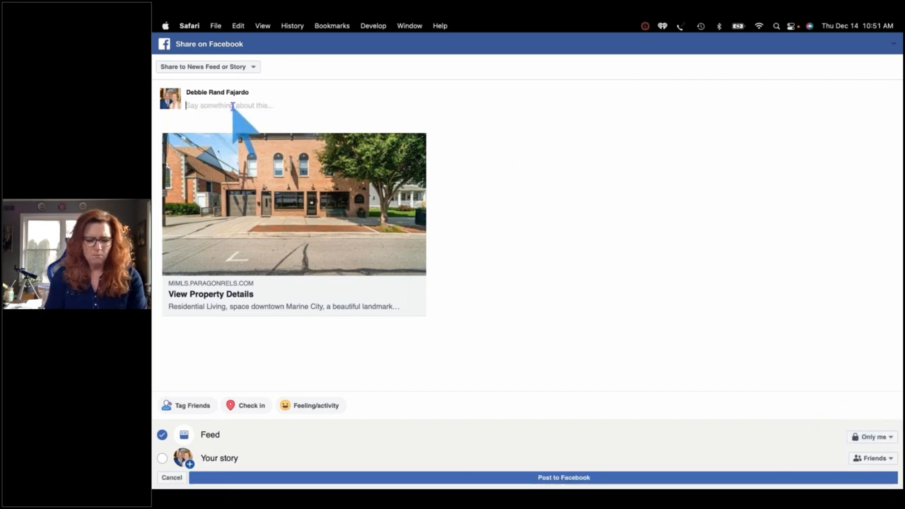
{"action": "type", "text": "What a great listing... Wi"}
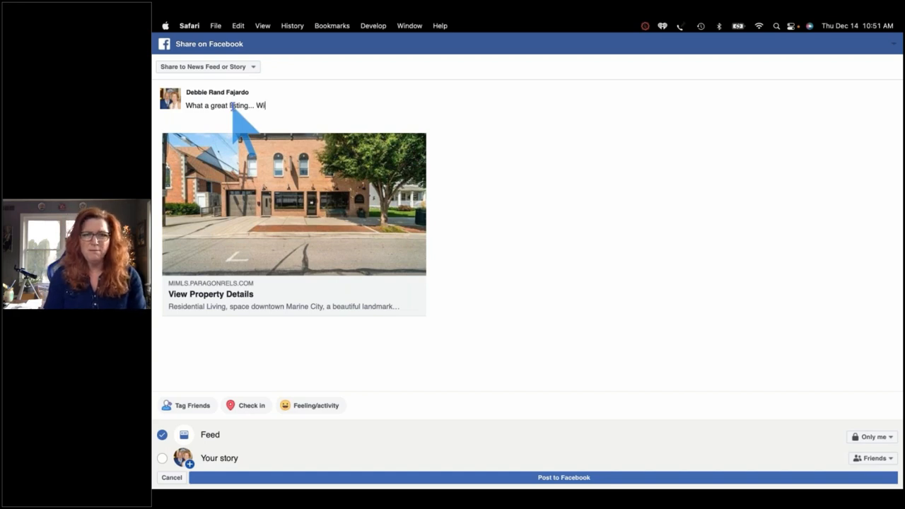
{"action": "type", "text": "ll you come visit me in"}
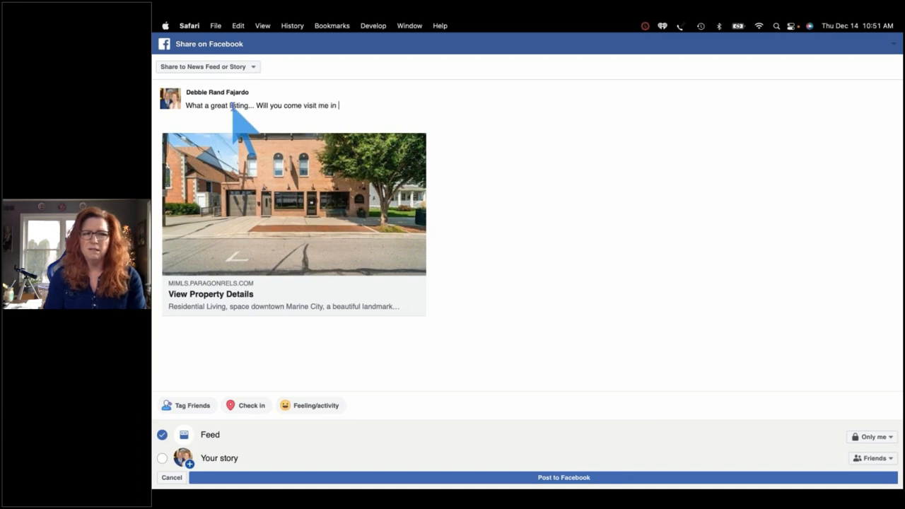
{"action": "type", "text": " Marine City?"}
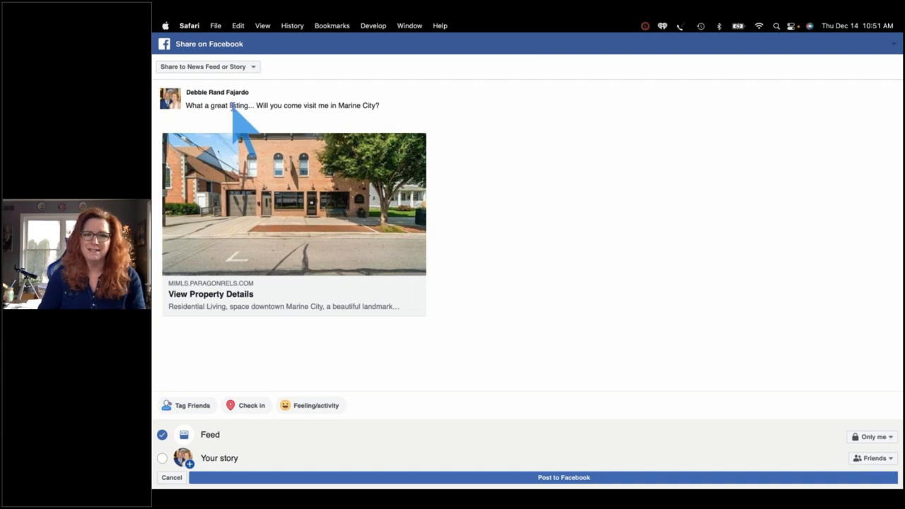
{"action": "left_click", "coordinate": [543, 479]}
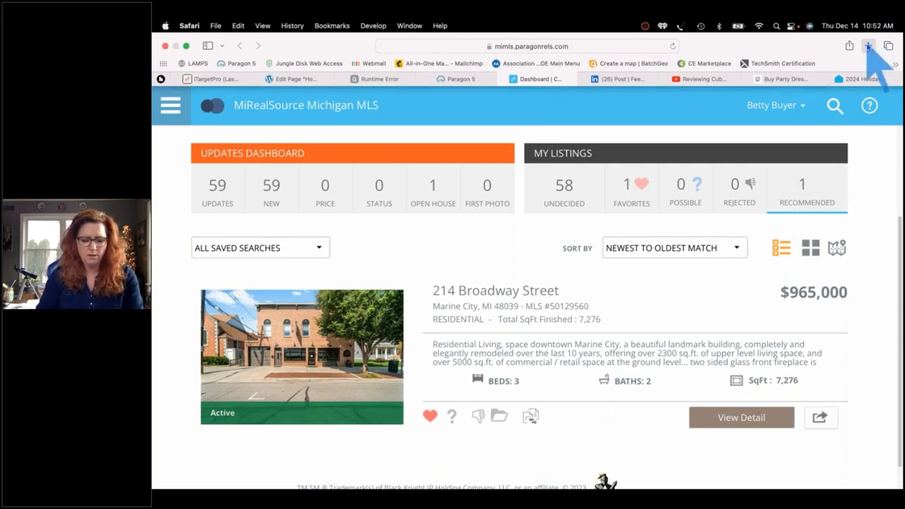
Load facebook.com in a new tab and open the Marine City listing post's link
{"action": "left_click", "coordinate": [868, 46]}
{"action": "type", "text": "face"}
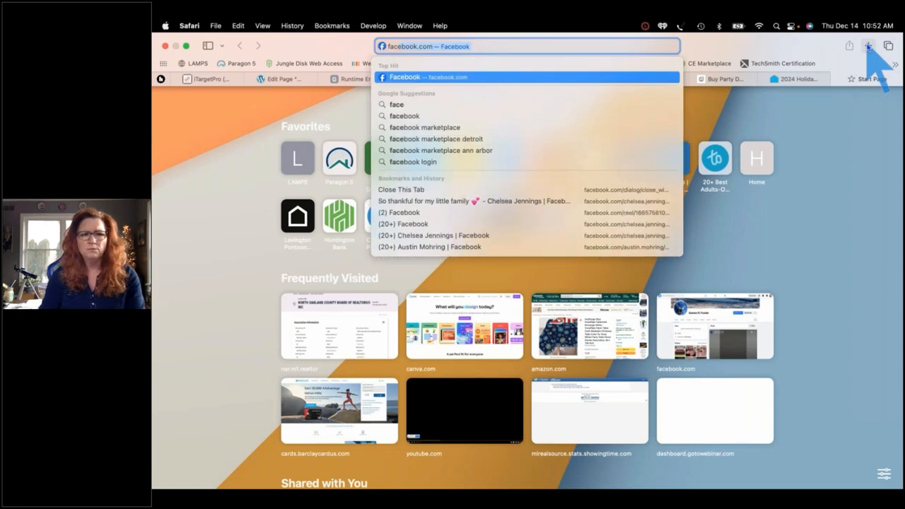
{"action": "key", "text": "Return"}
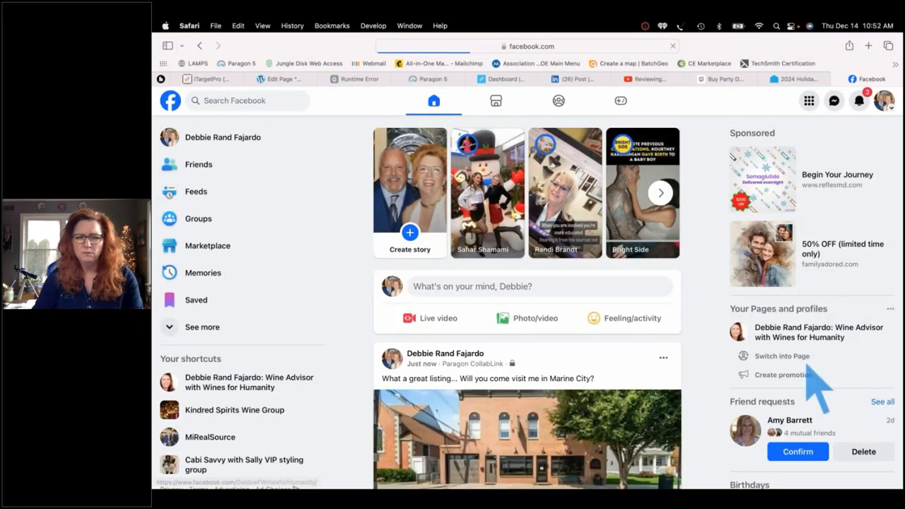
{"action": "scroll", "coordinate": [495, 353], "scroll_direction": "down", "scroll_amount": 3}
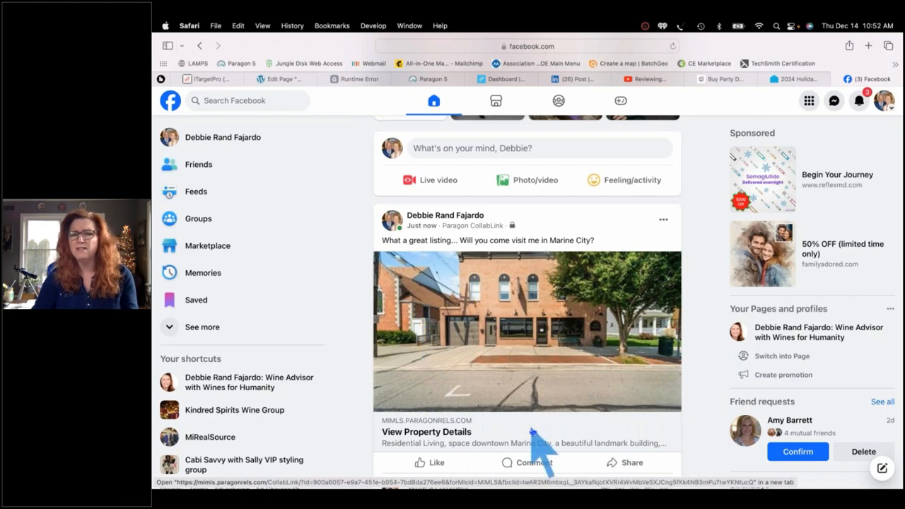
{"action": "left_click", "coordinate": [514, 368]}
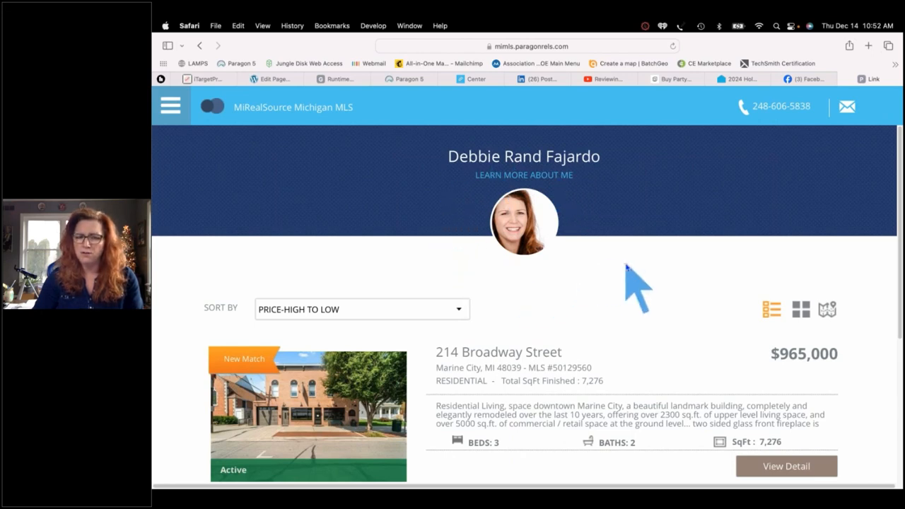
Close the listing page and switch back to the buyer's Collaboration Center dashboard tab
{"action": "scroll", "coordinate": [627, 267], "scroll_direction": "down", "scroll_amount": 1}
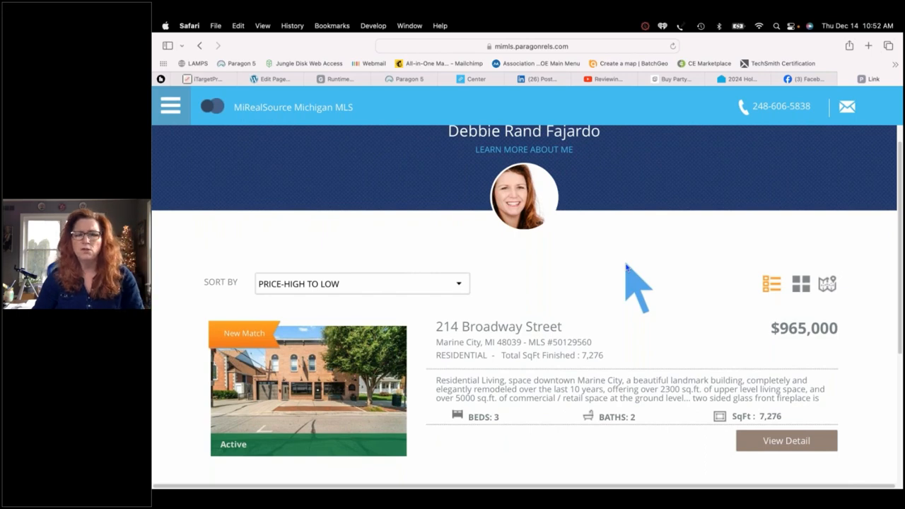
{"action": "scroll", "coordinate": [626, 267], "scroll_direction": "down", "scroll_amount": 5}
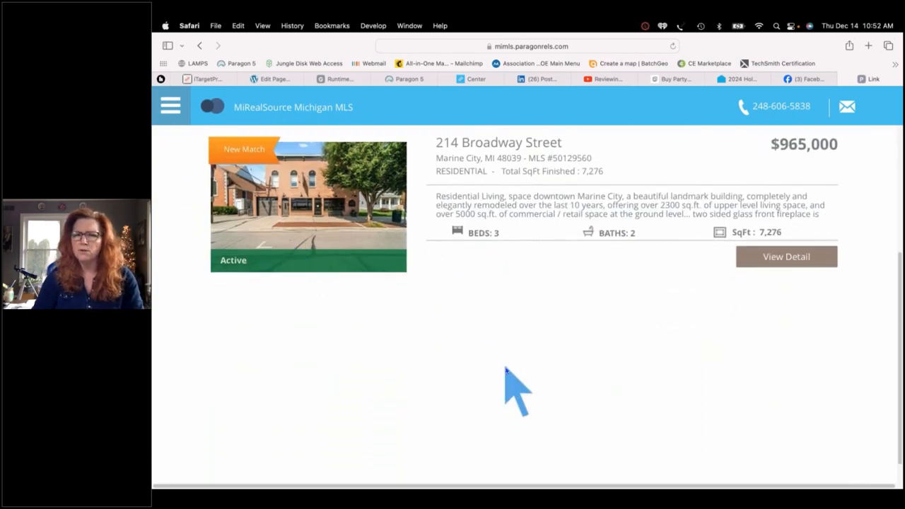
{"action": "scroll", "coordinate": [506, 368], "scroll_direction": "up", "scroll_amount": 6}
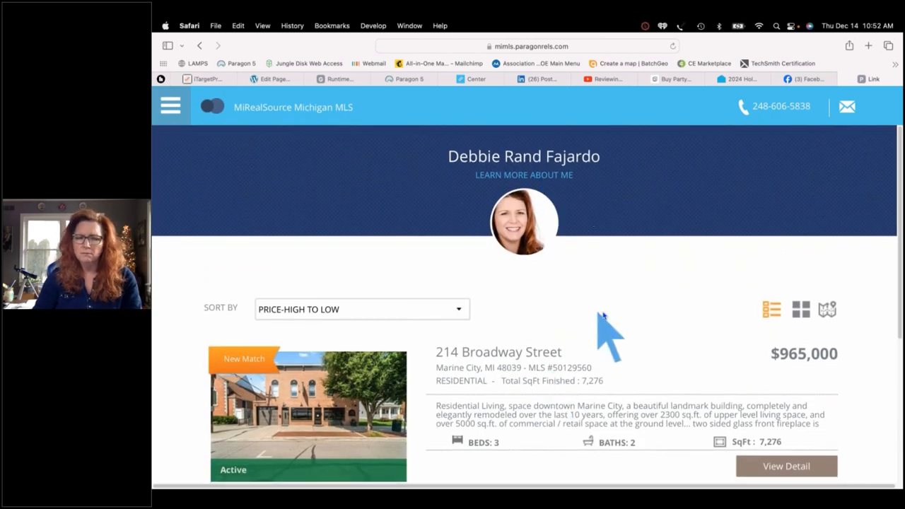
{"action": "left_click", "coordinate": [843, 79]}
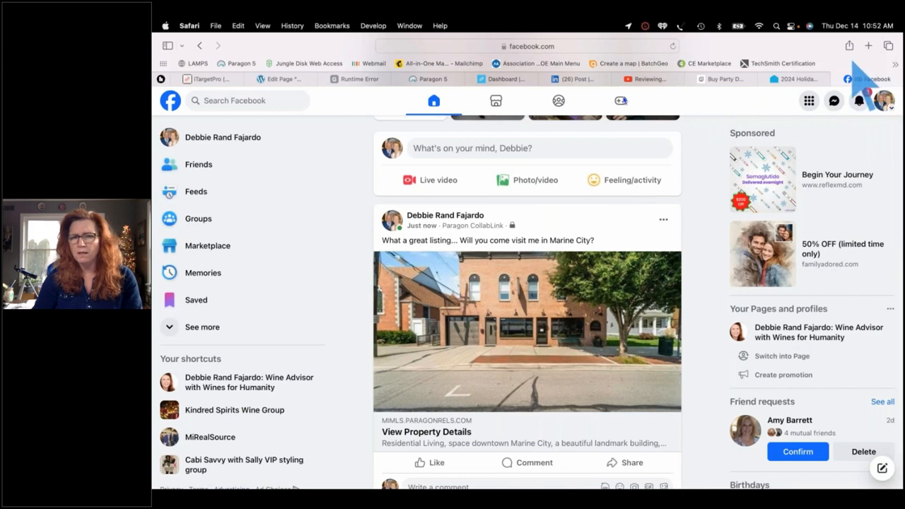
{"action": "left_click", "coordinate": [500, 80]}
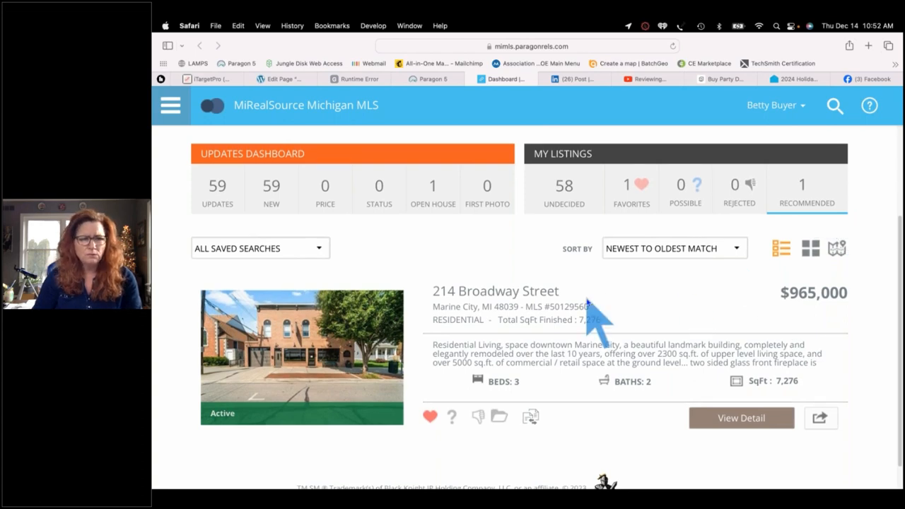
Open the agent's Contact Me card and browse its office address, My Story and My Links
{"action": "scroll", "coordinate": [595, 259], "scroll_direction": "up", "scroll_amount": 4}
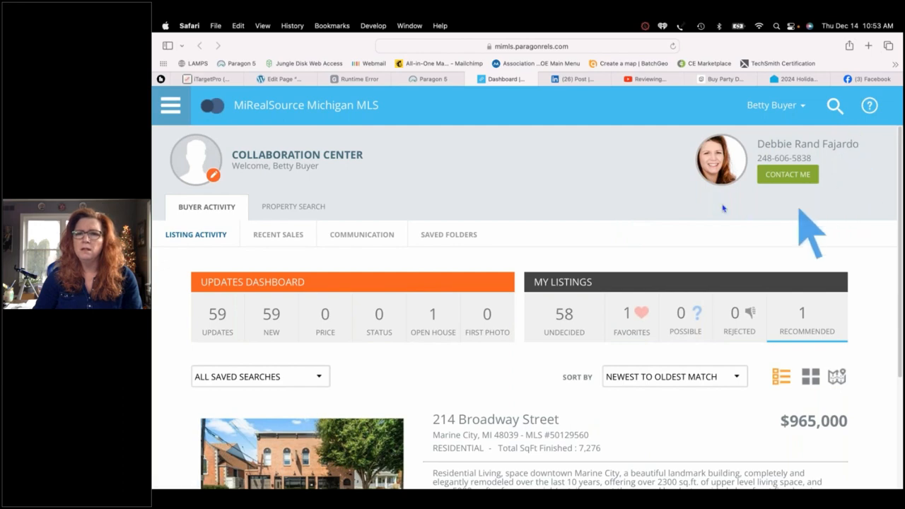
{"action": "left_click", "coordinate": [784, 176]}
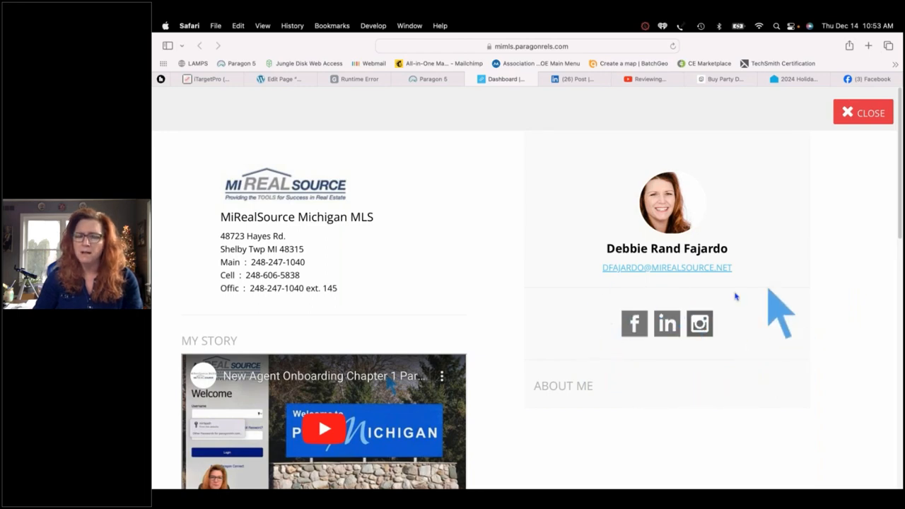
{"action": "scroll", "coordinate": [671, 434], "scroll_direction": "down", "scroll_amount": 5}
{"action": "scroll", "coordinate": [671, 433], "scroll_direction": "down", "scroll_amount": 3}
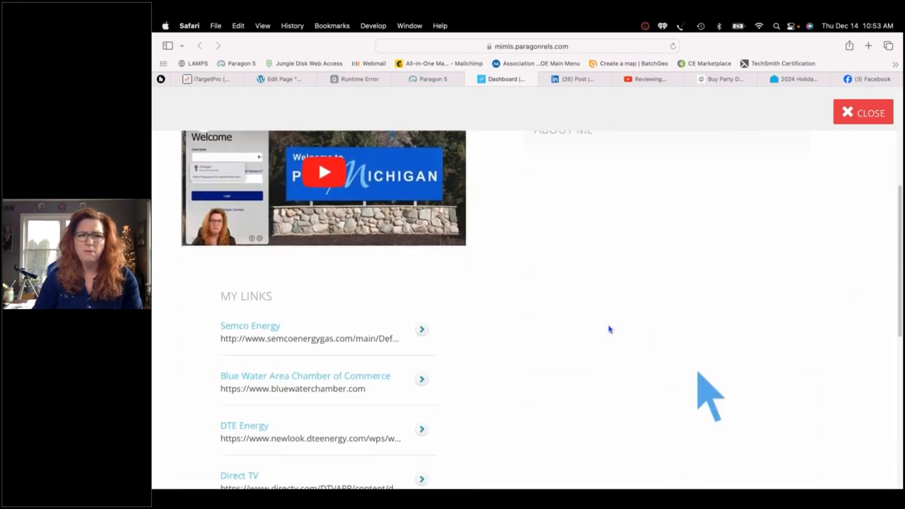
{"action": "scroll", "coordinate": [610, 328], "scroll_direction": "up", "scroll_amount": 6}
{"action": "scroll", "coordinate": [521, 243], "scroll_direction": "down", "scroll_amount": 1}
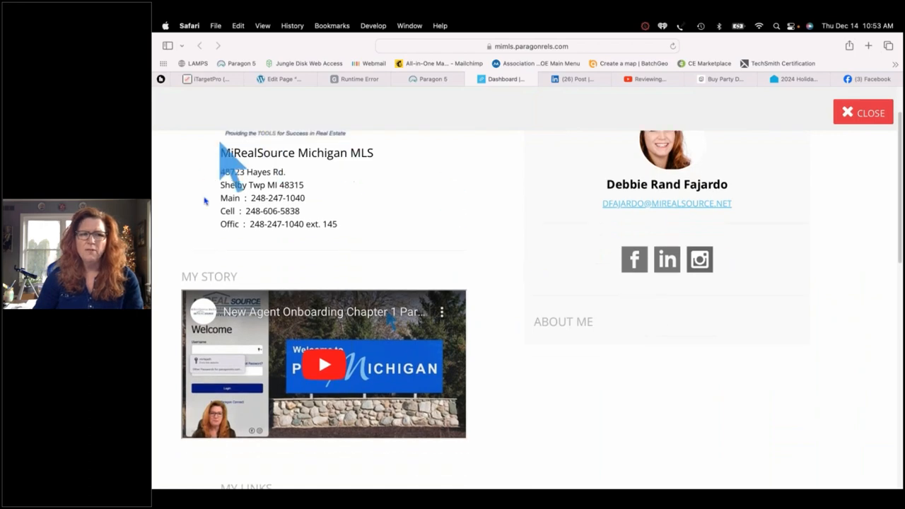
{"action": "scroll", "coordinate": [504, 276], "scroll_direction": "up", "scroll_amount": 1}
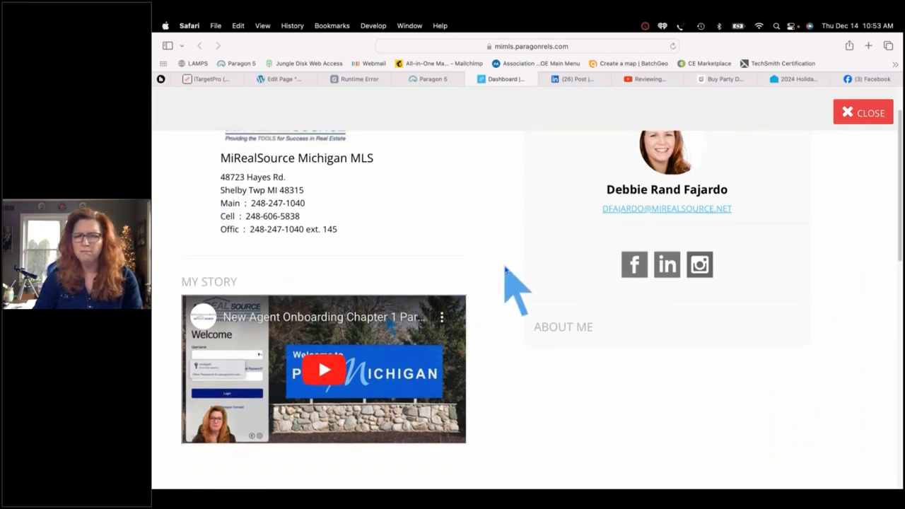
{"action": "scroll", "coordinate": [516, 357], "scroll_direction": "down", "scroll_amount": 5}
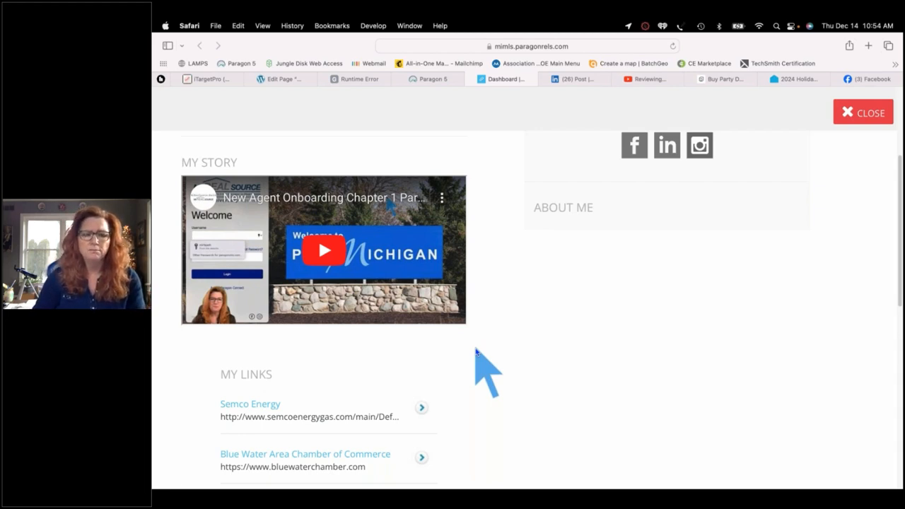
{"action": "scroll", "coordinate": [476, 350], "scroll_direction": "down", "scroll_amount": 1}
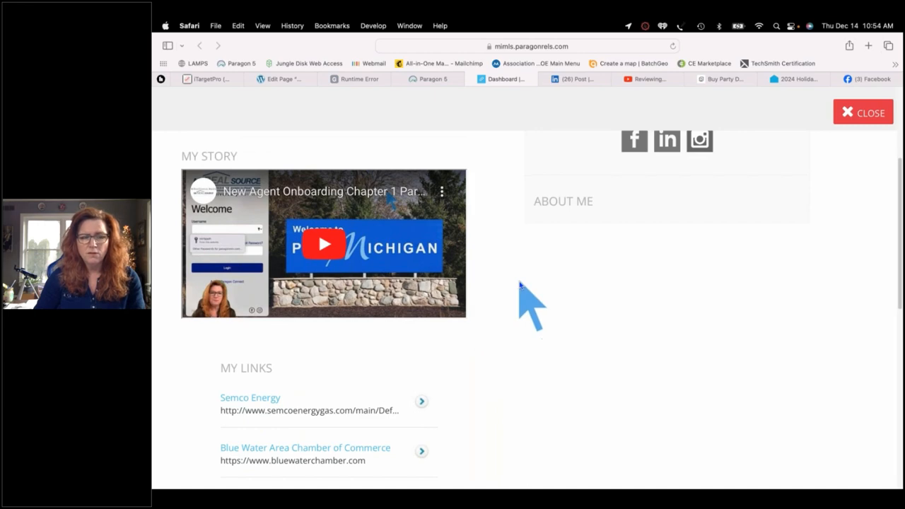
{"action": "scroll", "coordinate": [521, 284], "scroll_direction": "down", "scroll_amount": 1}
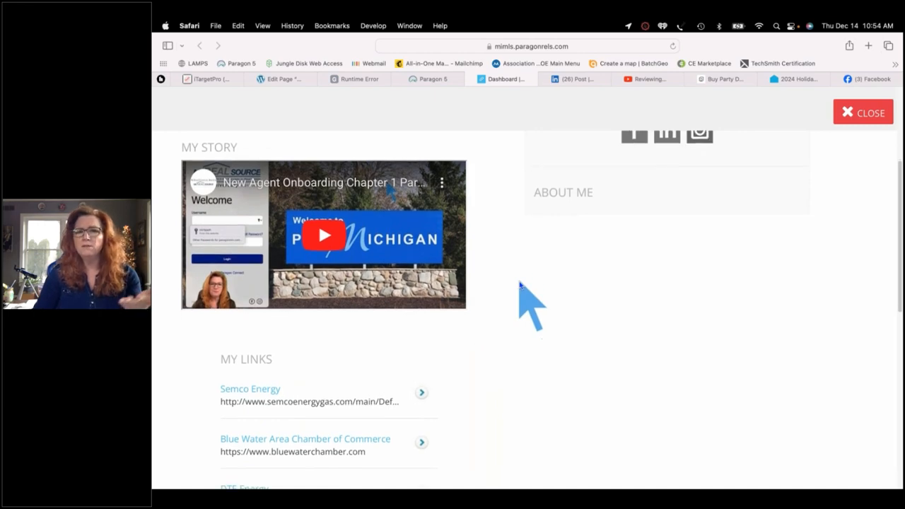
{"action": "scroll", "coordinate": [519, 284], "scroll_direction": "up", "scroll_amount": 1}
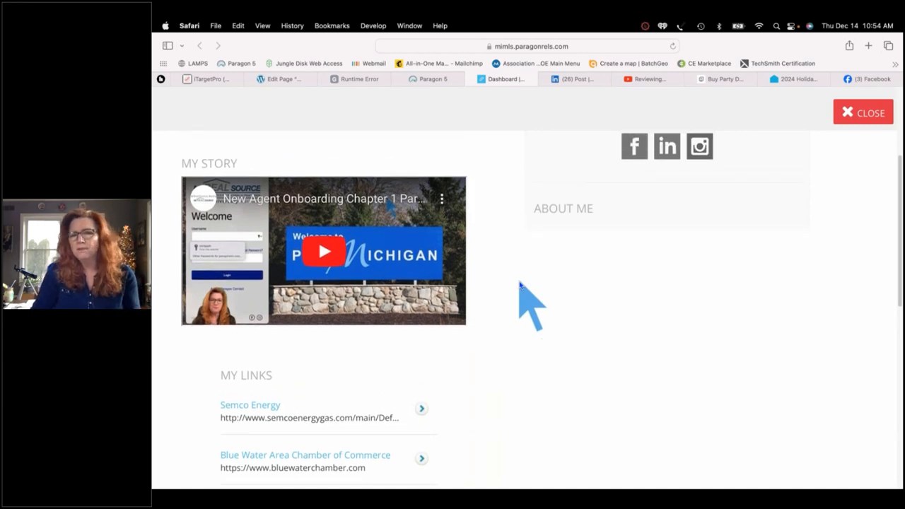
{"action": "scroll", "coordinate": [520, 283], "scroll_direction": "down", "scroll_amount": 4}
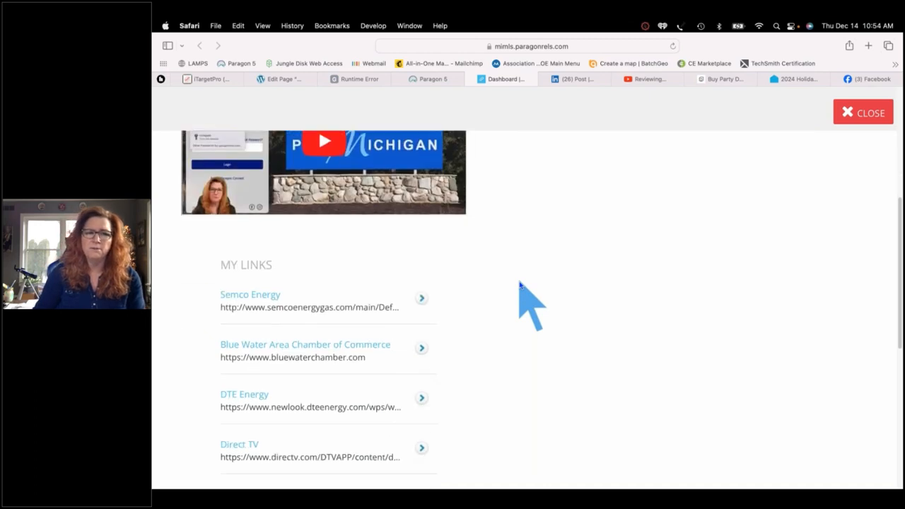
{"action": "scroll", "coordinate": [519, 284], "scroll_direction": "down", "scroll_amount": 6}
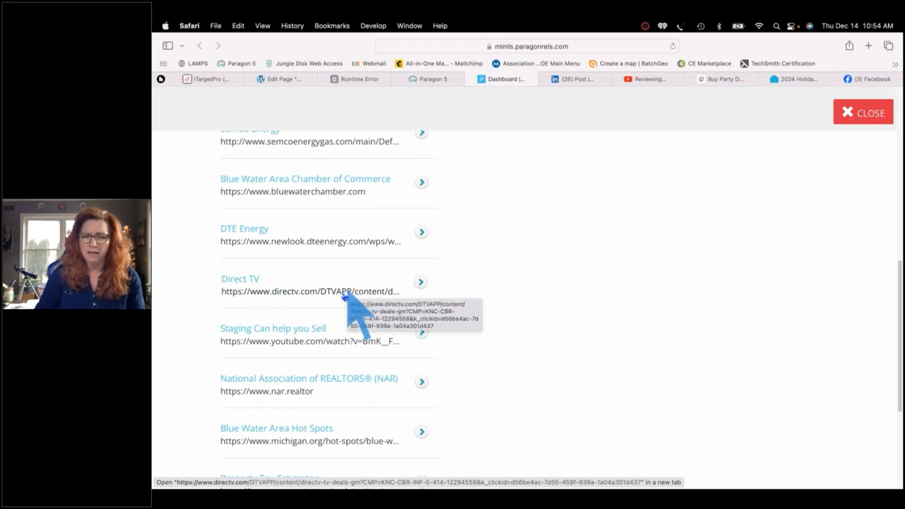
{"action": "scroll", "coordinate": [182, 377], "scroll_direction": "down", "scroll_amount": 5}
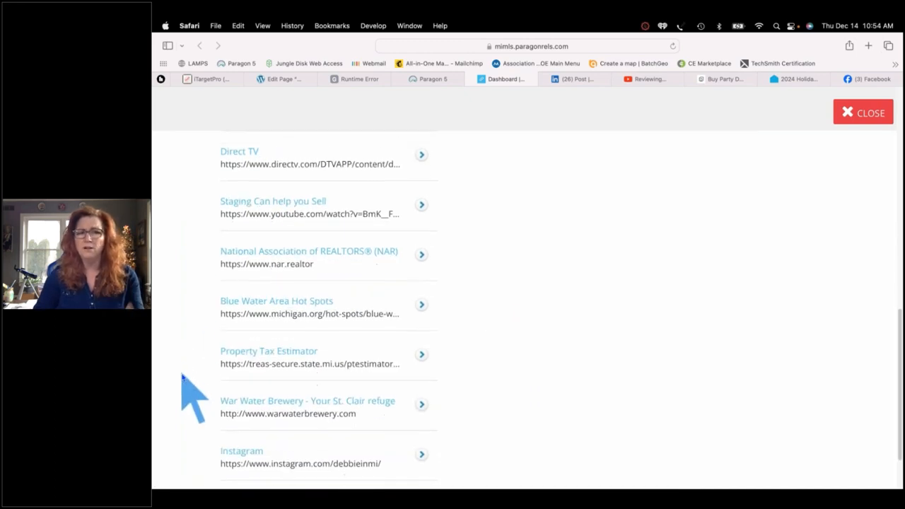
{"action": "scroll", "coordinate": [181, 375], "scroll_direction": "down", "scroll_amount": 3}
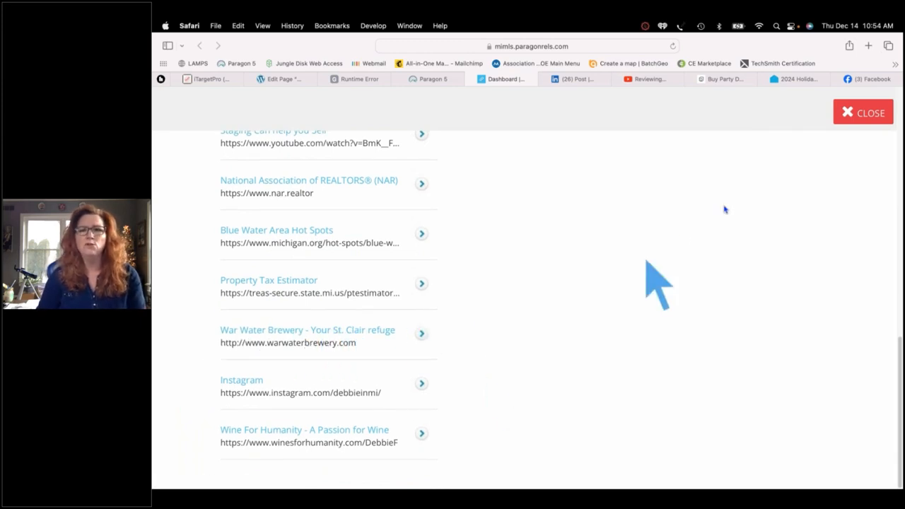
Close the agent contact card and the Collaboration Center preview tab
{"action": "left_click", "coordinate": [857, 113]}
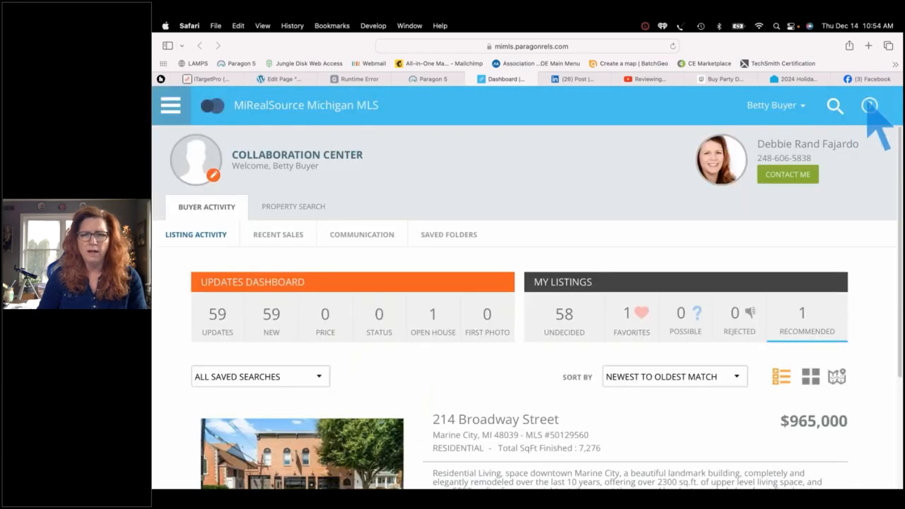
{"action": "left_click", "coordinate": [472, 79]}
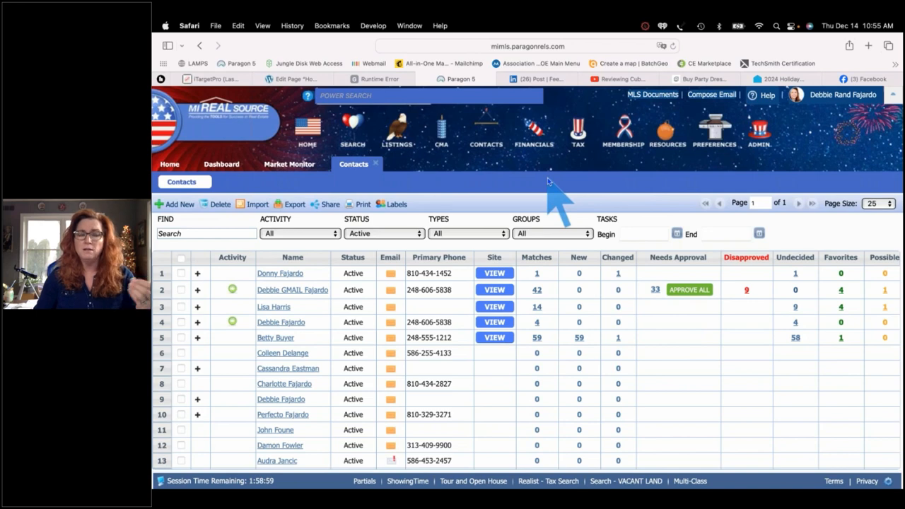
Add and save a new contact with the buyer's first name, last name and home e-mail
{"action": "left_click", "coordinate": [179, 204]}
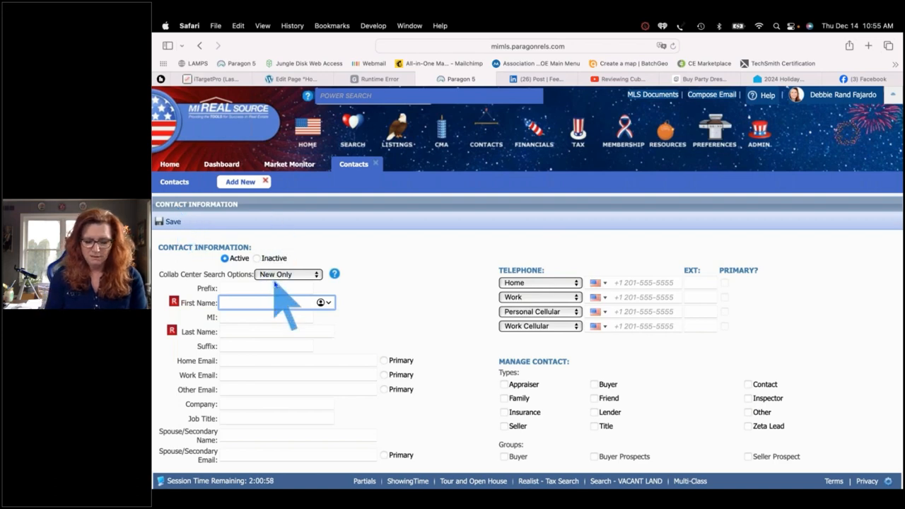
{"action": "type", "text": "Picky"}
{"action": "key", "text": "Tab"}
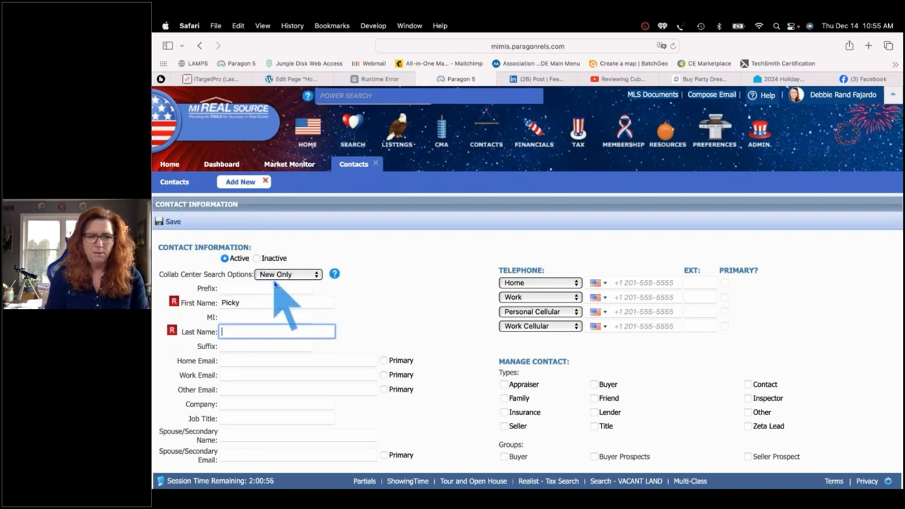
{"action": "type", "text": "Penny"}
{"action": "key", "text": "Tab"}
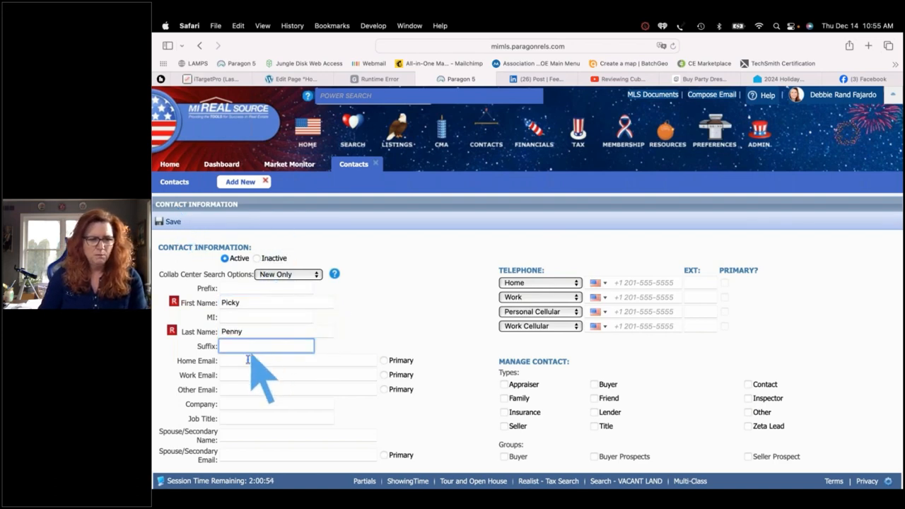
{"action": "left_click", "coordinate": [246, 361]}
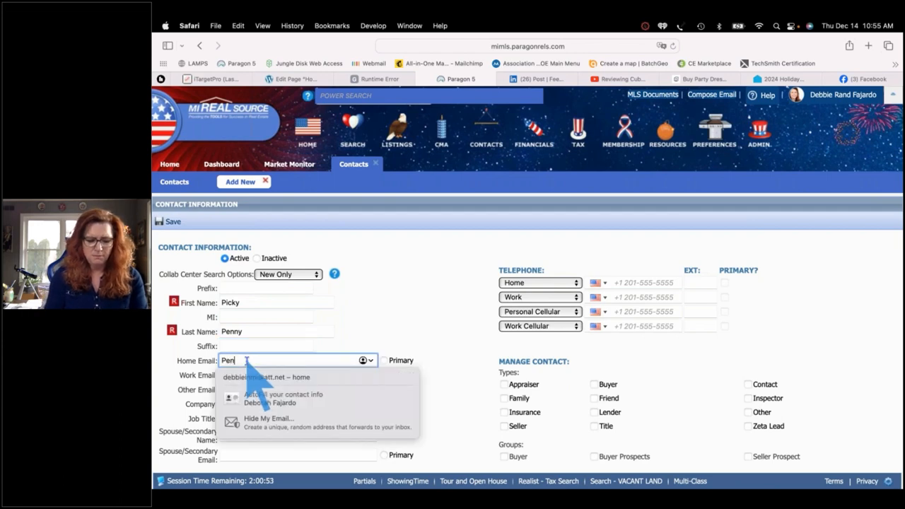
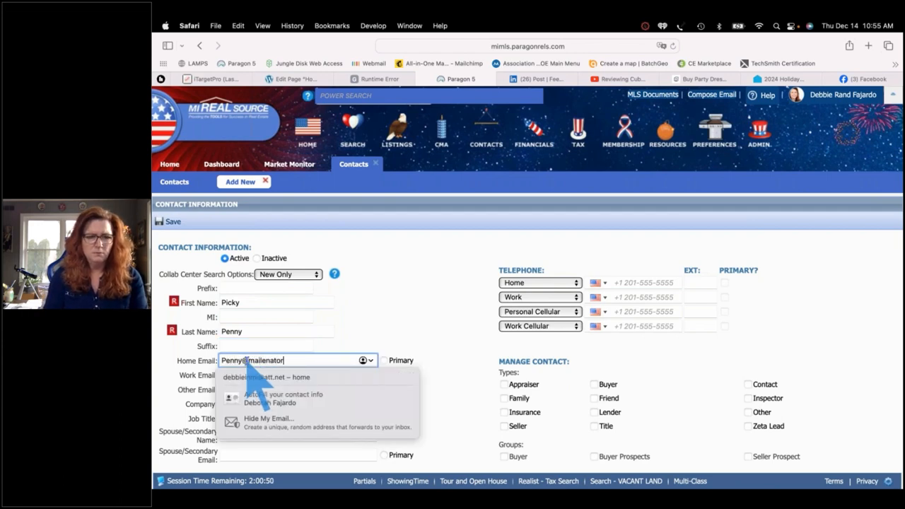
{"action": "key", "text": "Tab"}
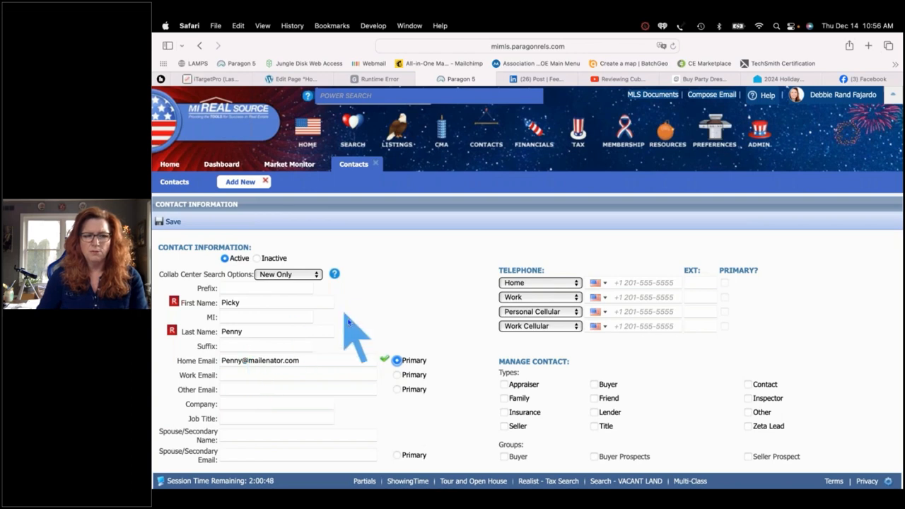
{"action": "left_click", "coordinate": [173, 222]}
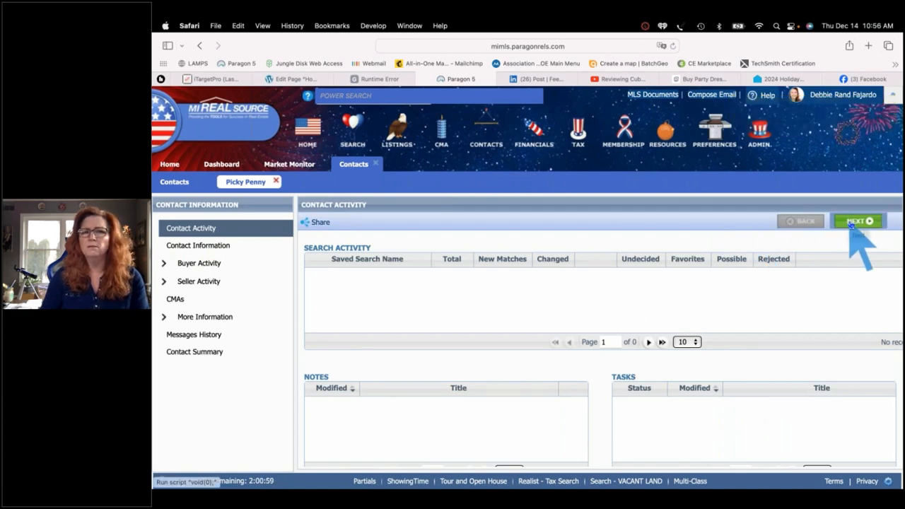
Set the contact's Collab Center search option to Agent Preview and save it
{"action": "left_click", "coordinate": [854, 223]}
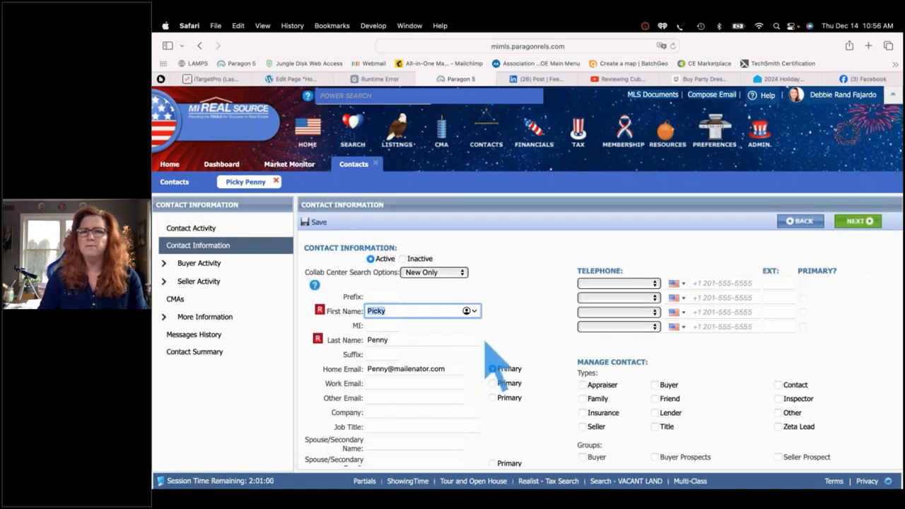
{"action": "left_click", "coordinate": [456, 273]}
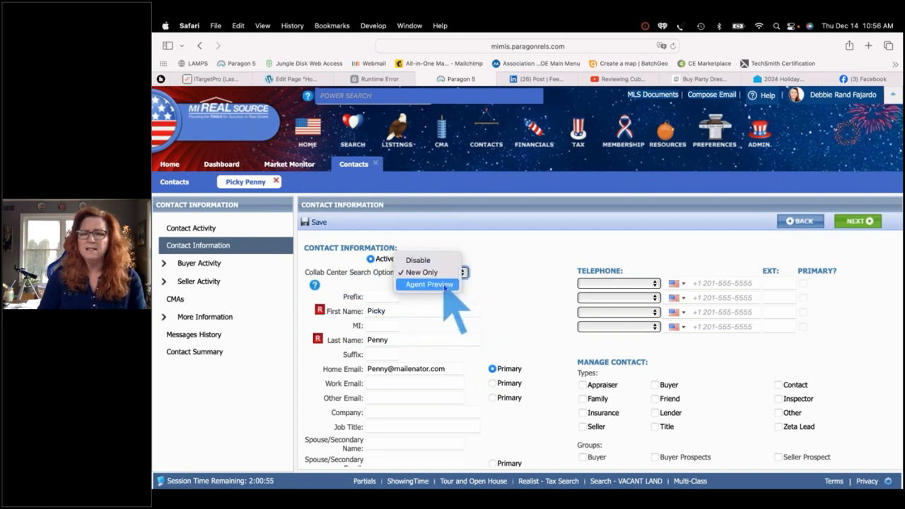
{"action": "left_click", "coordinate": [444, 284]}
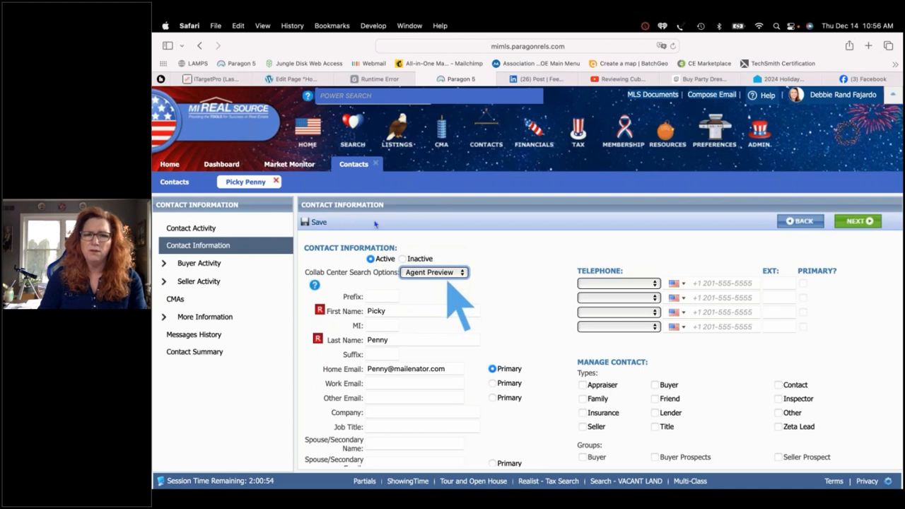
{"action": "left_click", "coordinate": [314, 222]}
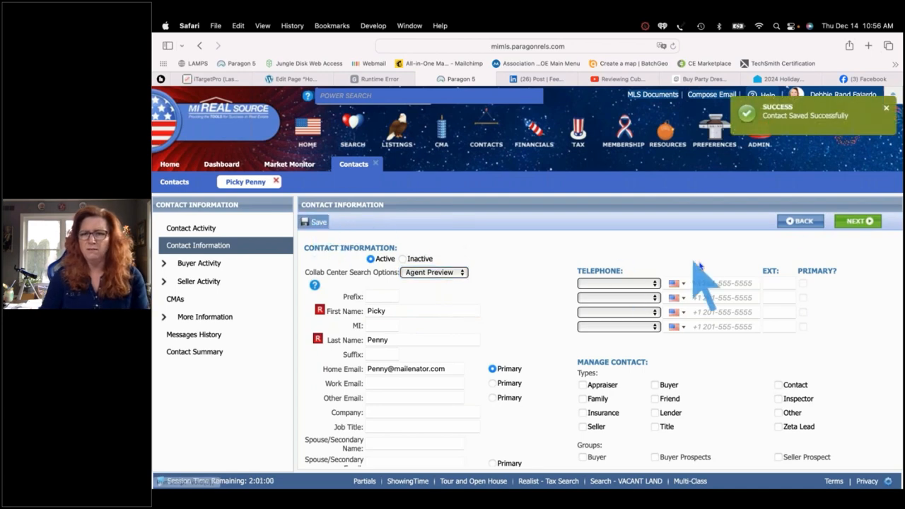
{"action": "left_click", "coordinate": [850, 223]}
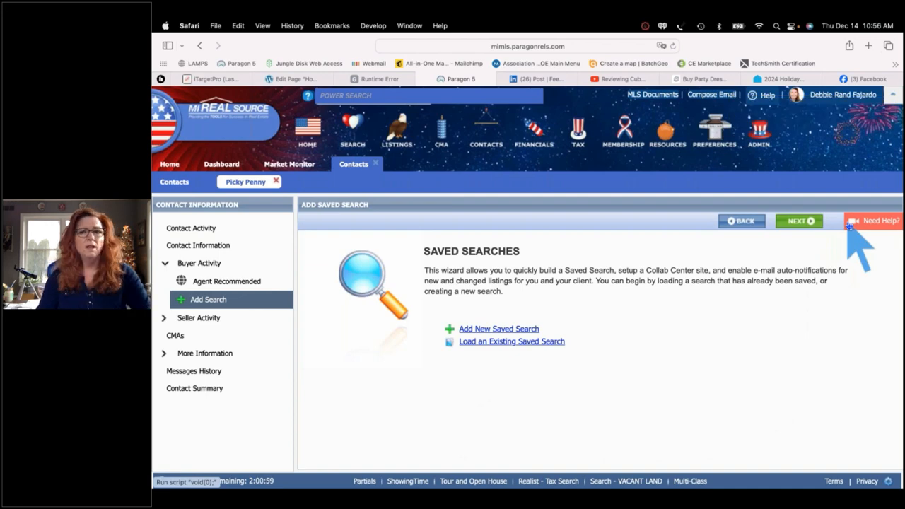
Filter existing saved searches by 'save', tick the matching one, and associate it with the contact
{"action": "left_click", "coordinate": [529, 342]}
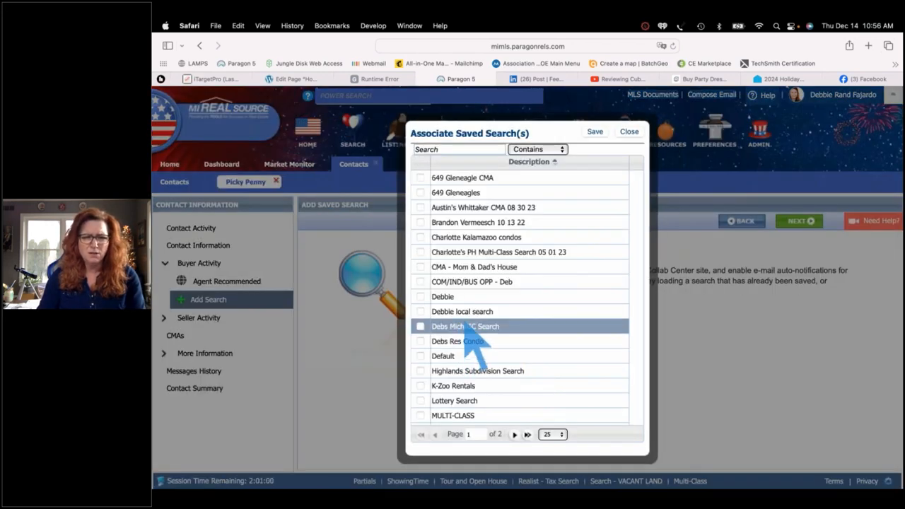
{"action": "left_click", "coordinate": [451, 149]}
{"action": "type", "text": "saved"}
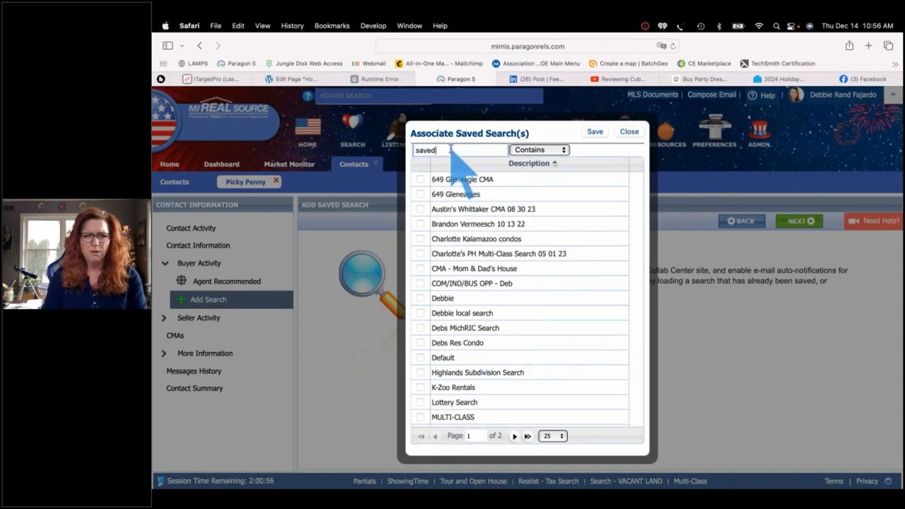
{"action": "key", "text": "BackSpace"}
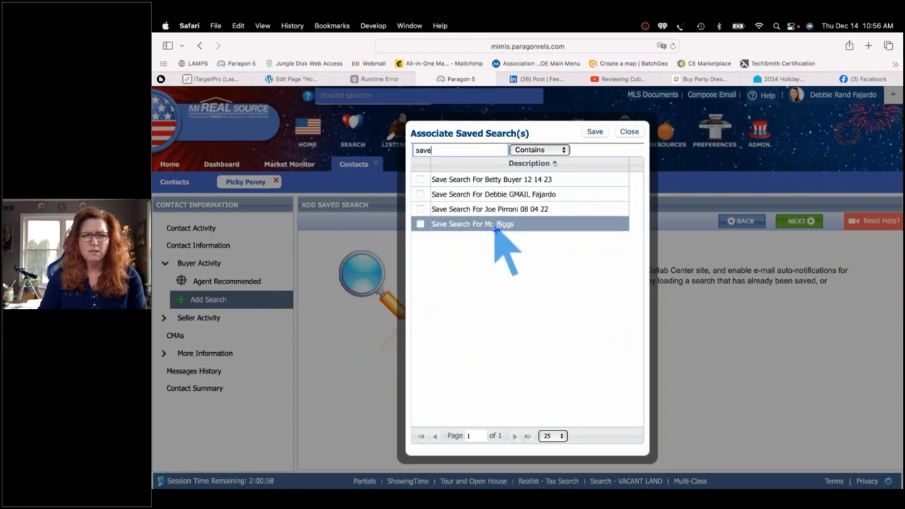
{"action": "left_click", "coordinate": [495, 226]}
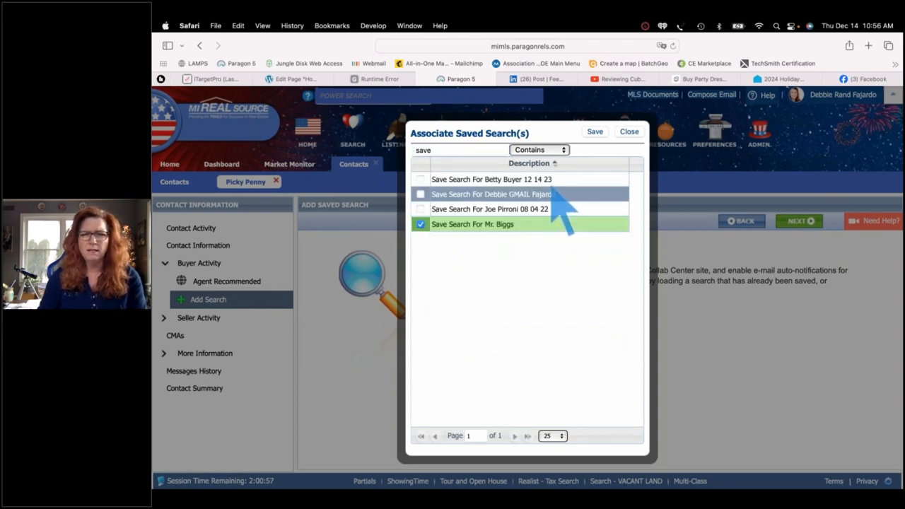
{"action": "left_click", "coordinate": [596, 133]}
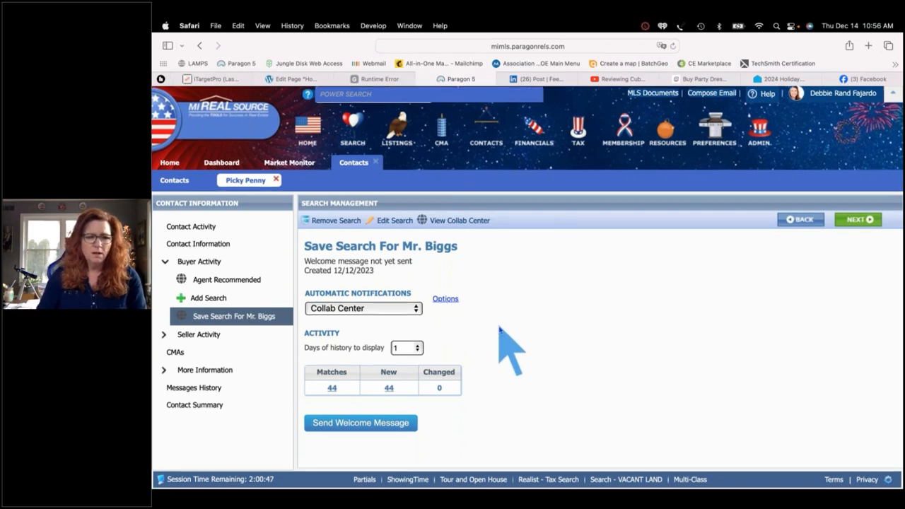
Start the welcome message with a greeting to the buyer and a note that listings are reviewed before being sent
{"action": "left_click", "coordinate": [369, 426]}
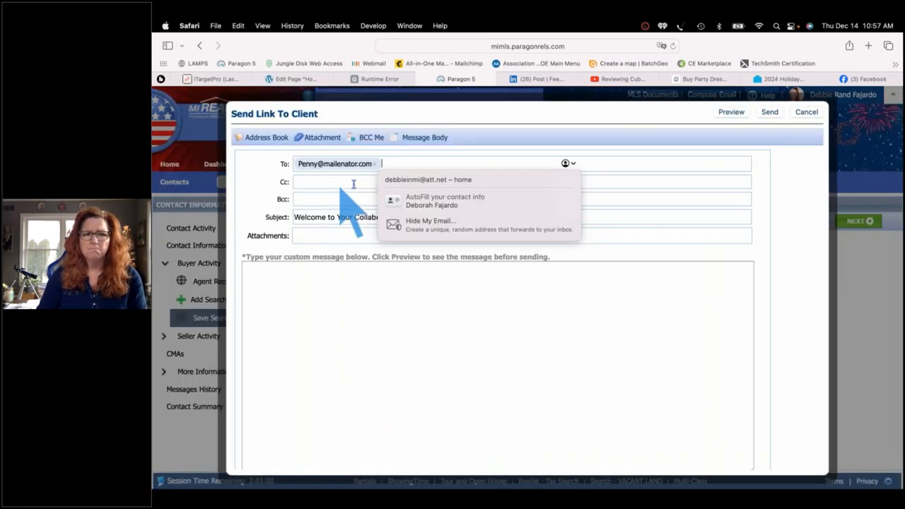
{"action": "left_click", "coordinate": [369, 290]}
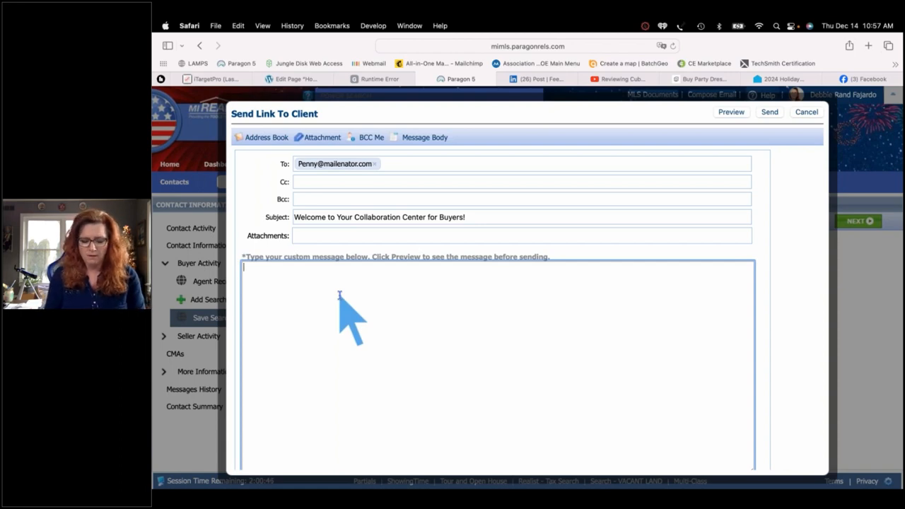
{"action": "type", "text": "Hi Penny,"}
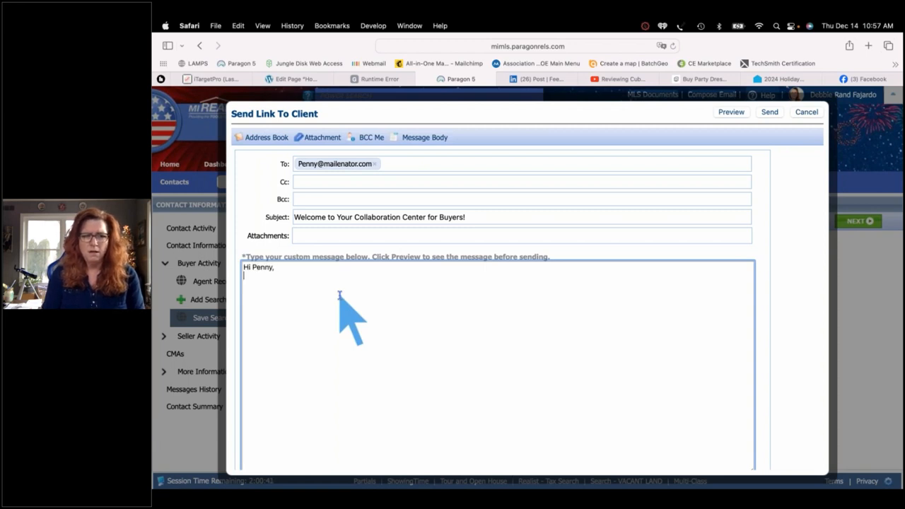
{"action": "key", "text": "Tab"}
{"action": "left_click", "coordinate": [341, 295]}
{"action": "type", "text": "I'm"}
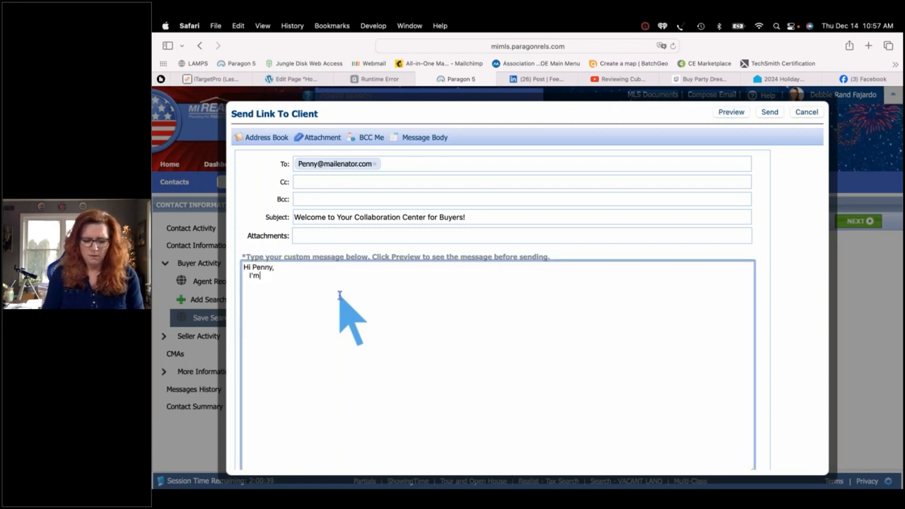
{"action": "type", "text": " rev"}
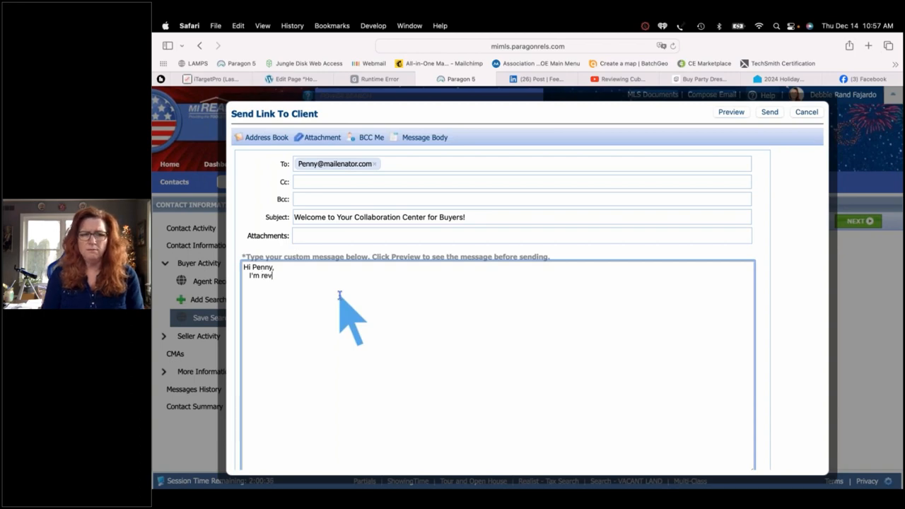
{"action": "type", "text": "iewing all lis"}
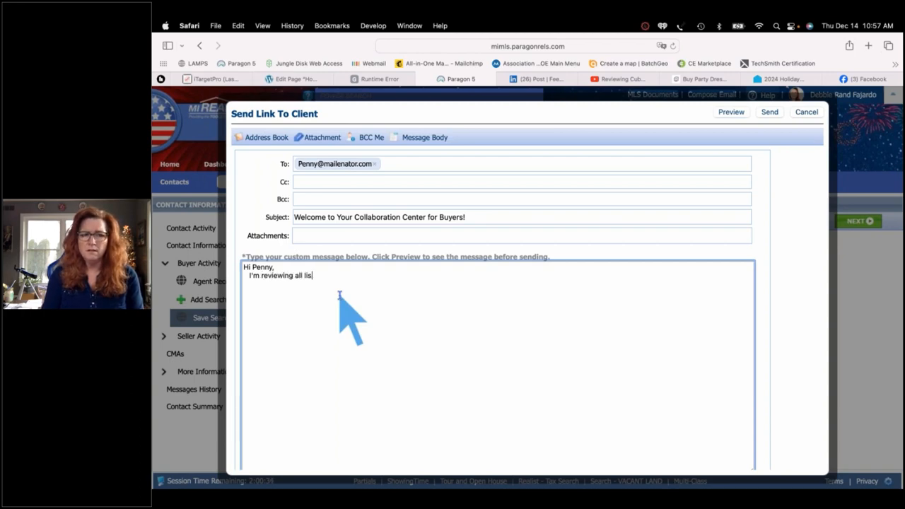
{"action": "type", "text": "tings prior"}
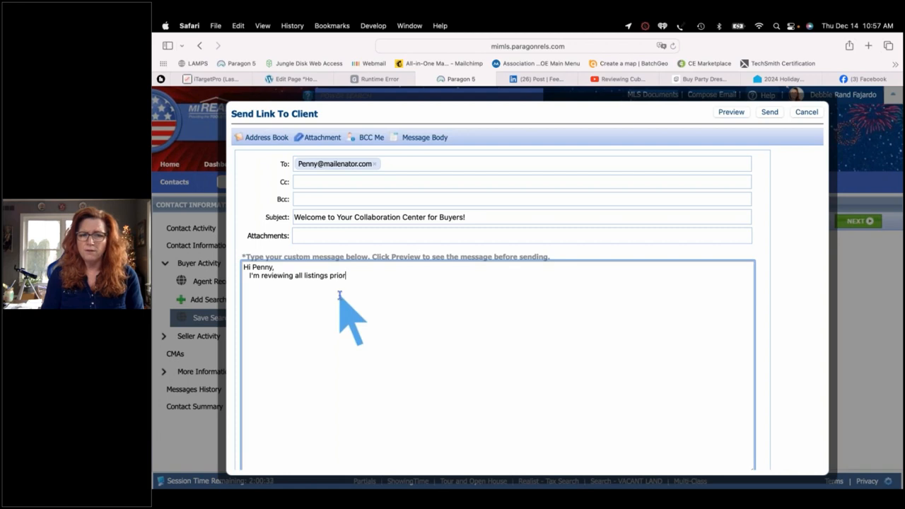
{"action": "type", "text": " to being to"}
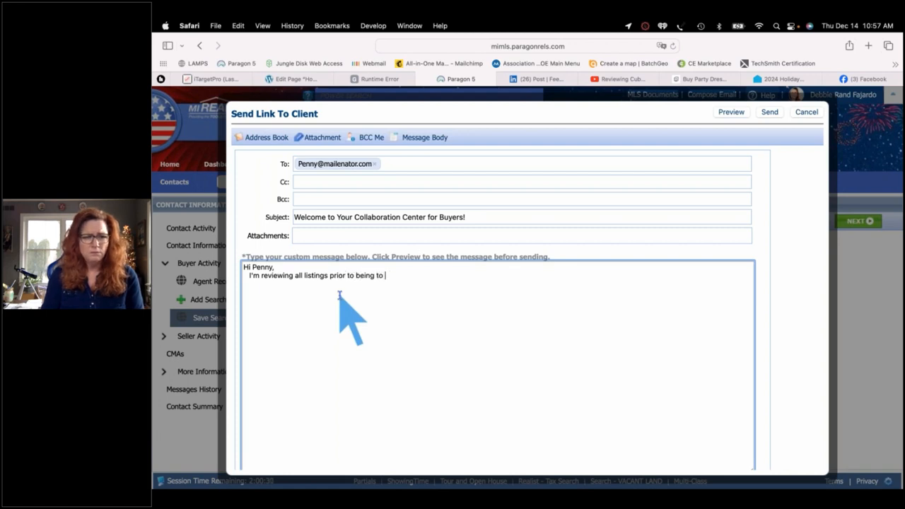
{"action": "key", "text": "BackSpace"}
{"action": "key", "text": "BackSpace"}
{"action": "type", "text": "s"}
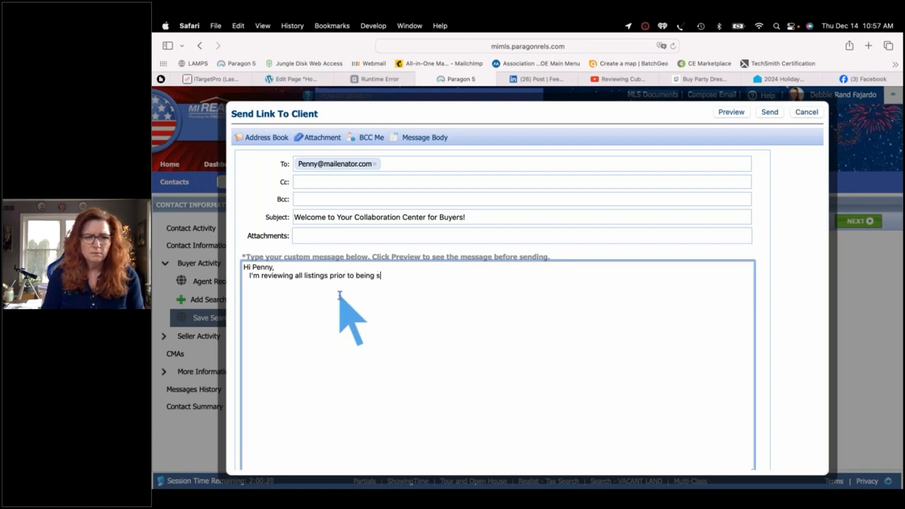
{"action": "type", "text": "ent to you."}
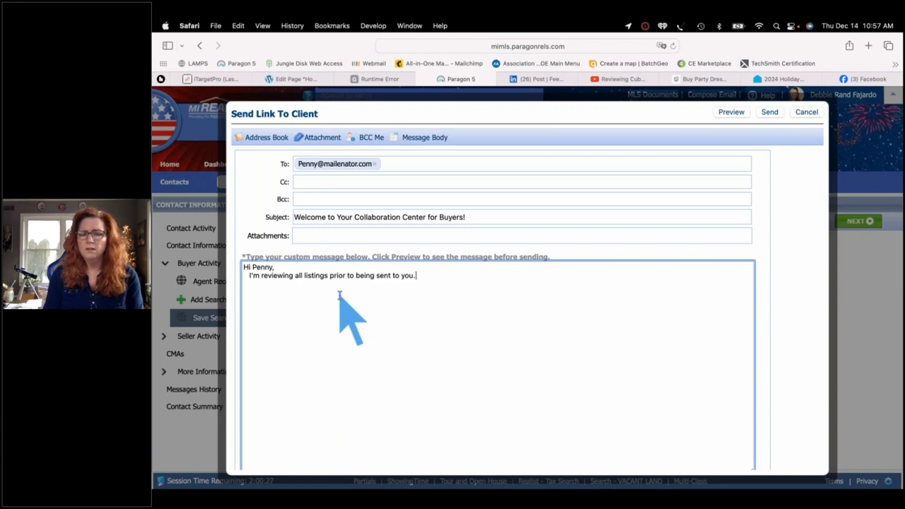
{"action": "type", "text": "  This is your welcome message"}
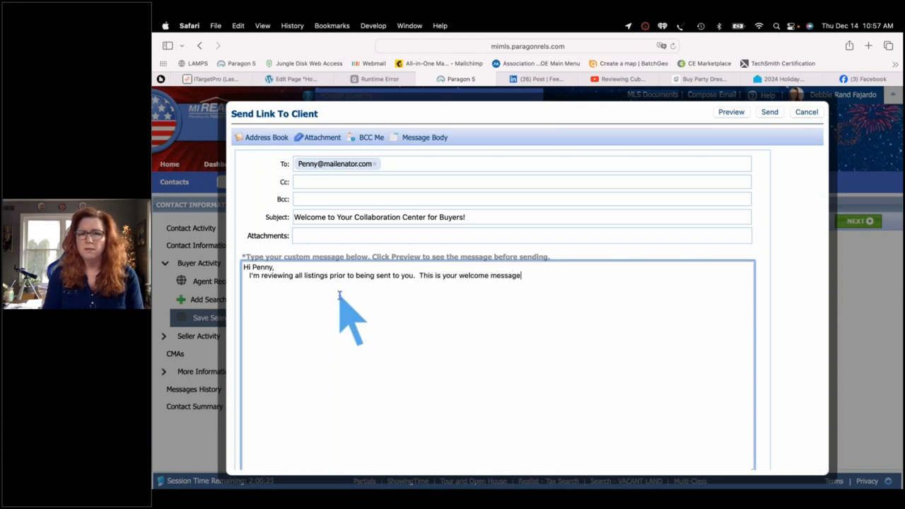
{"action": "type", "text": ", look f"}
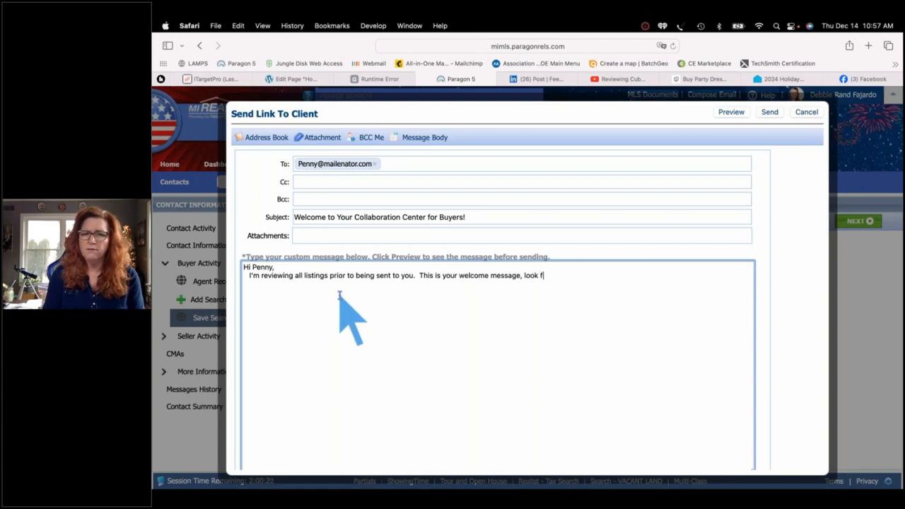
{"action": "type", "text": "o r"}
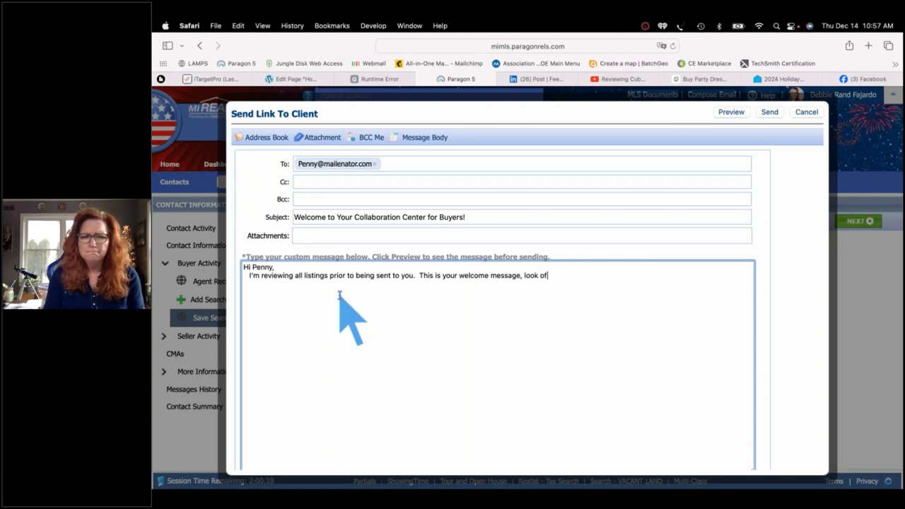
{"action": "key", "text": "BackSpace"}
{"action": "key", "text": "BackSpace"}
{"action": "type", "text": "for listi"}
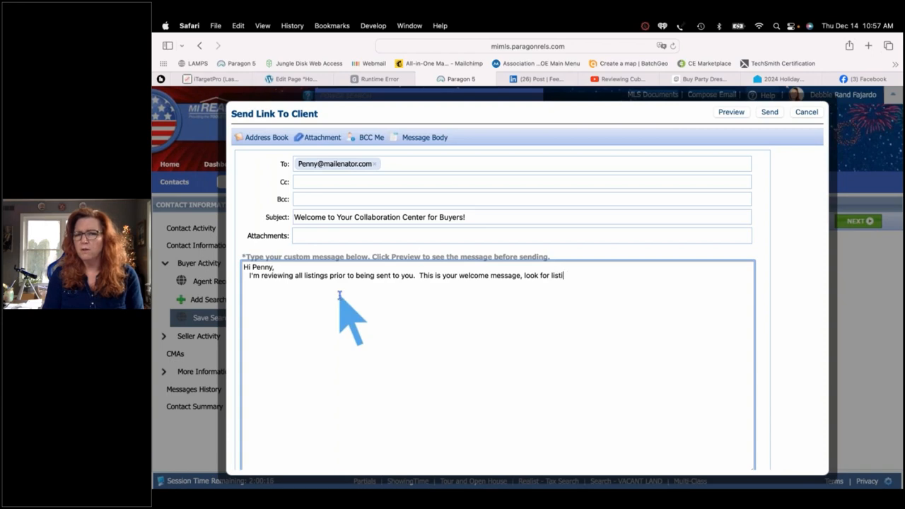
{"action": "type", "text": "ngs "}
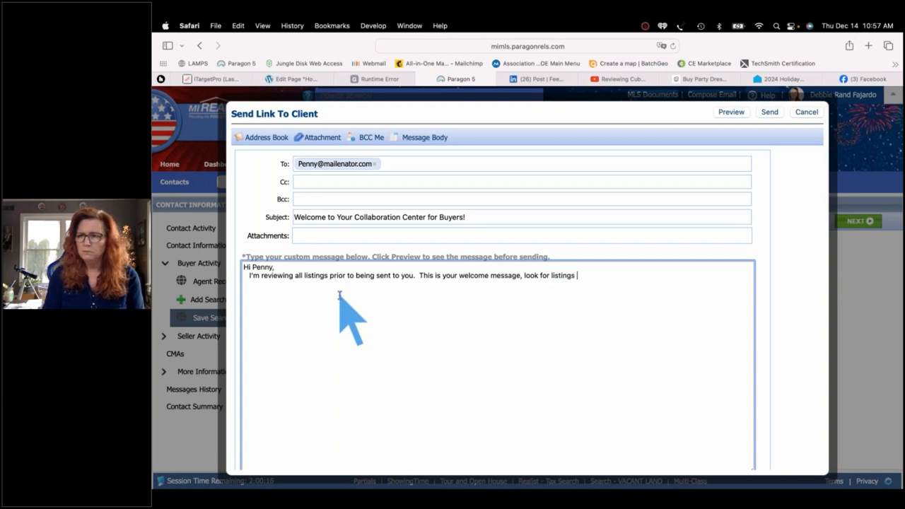
{"action": "type", "text": "to come."}
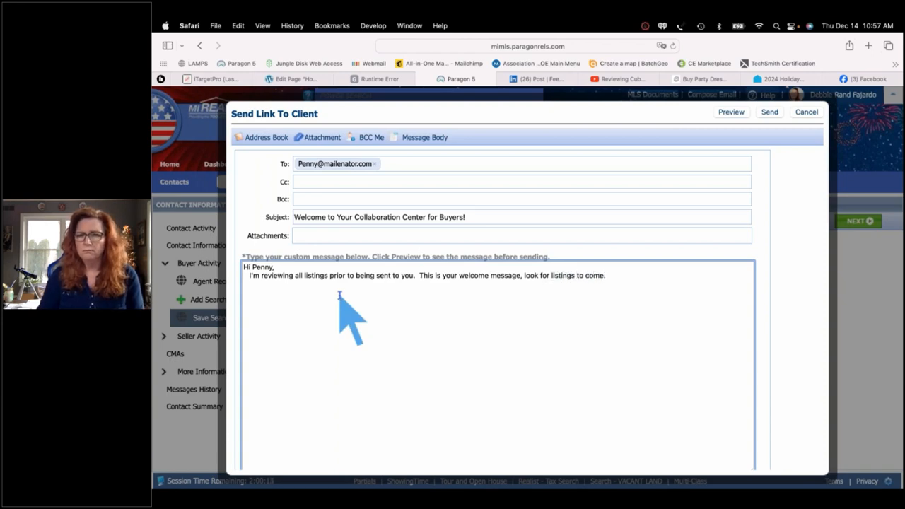
Preview the welcome email, then send it to the buyer and close the confirmation
{"action": "left_click", "coordinate": [733, 113]}
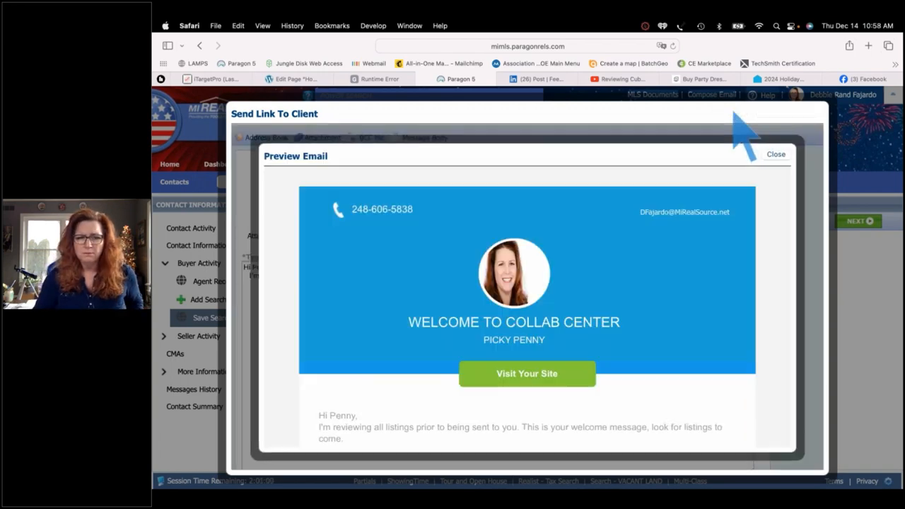
{"action": "scroll", "coordinate": [461, 375], "scroll_direction": "down", "scroll_amount": 2}
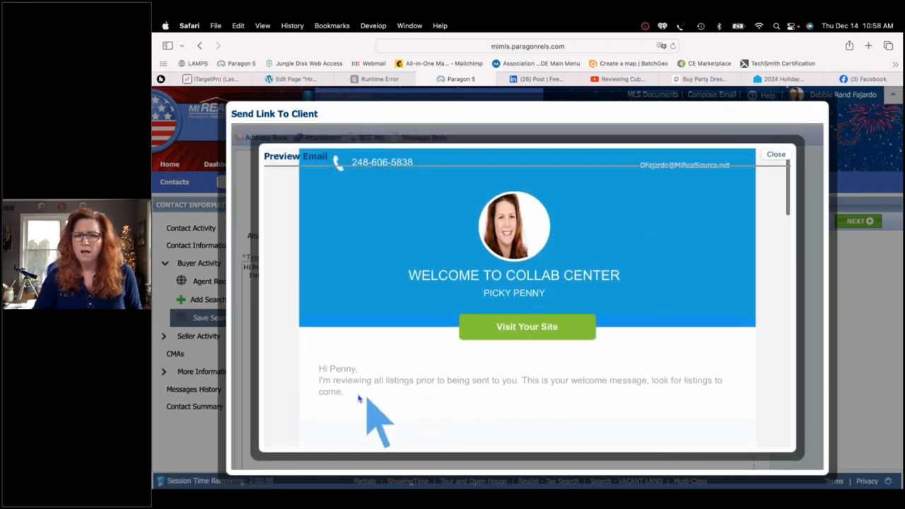
{"action": "scroll", "coordinate": [461, 396], "scroll_direction": "down", "scroll_amount": 4}
{"action": "scroll", "coordinate": [461, 397], "scroll_direction": "down", "scroll_amount": 10}
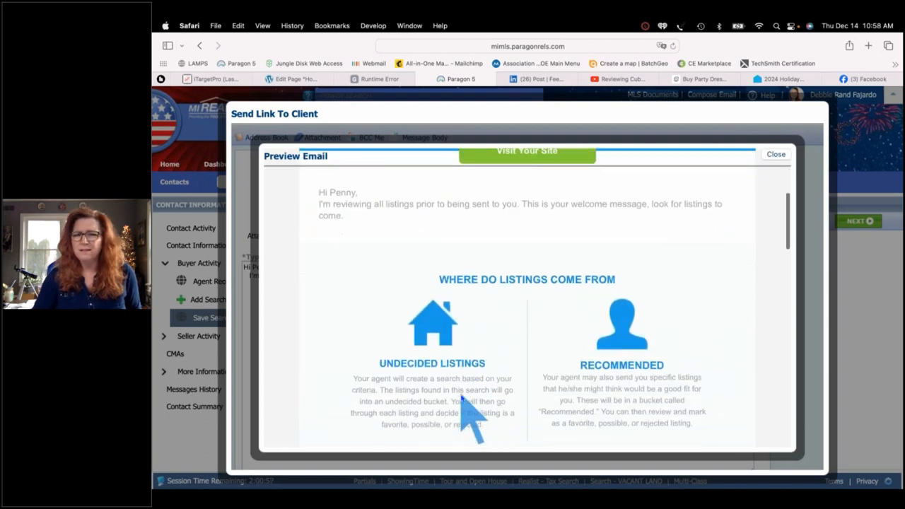
{"action": "scroll", "coordinate": [463, 399], "scroll_direction": "up", "scroll_amount": 15}
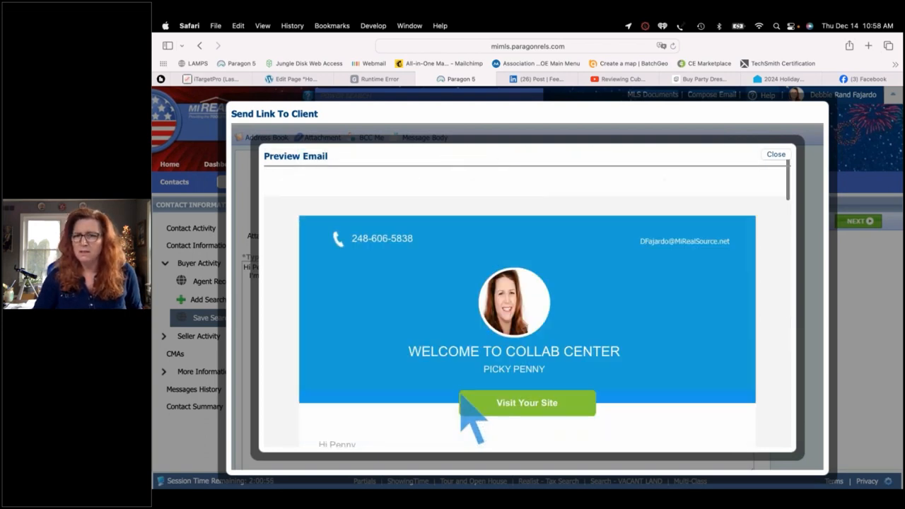
{"action": "left_click", "coordinate": [775, 154]}
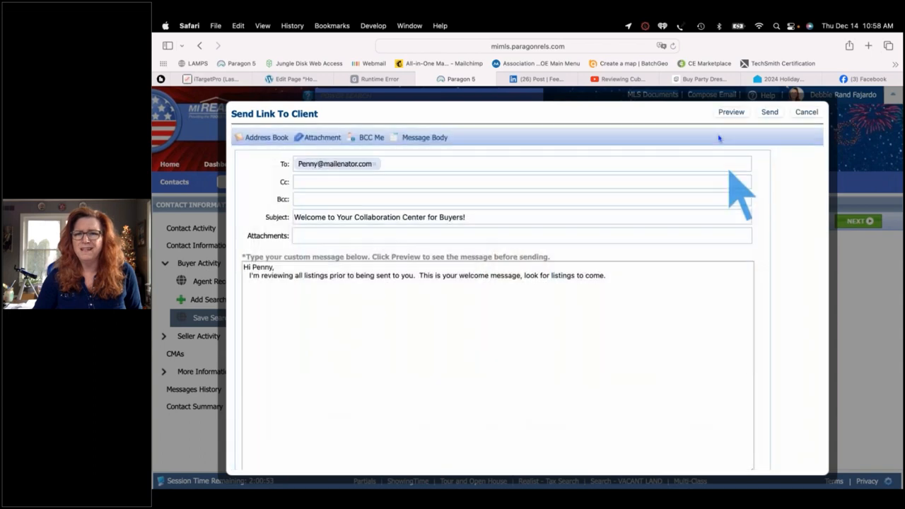
{"action": "left_click", "coordinate": [769, 112]}
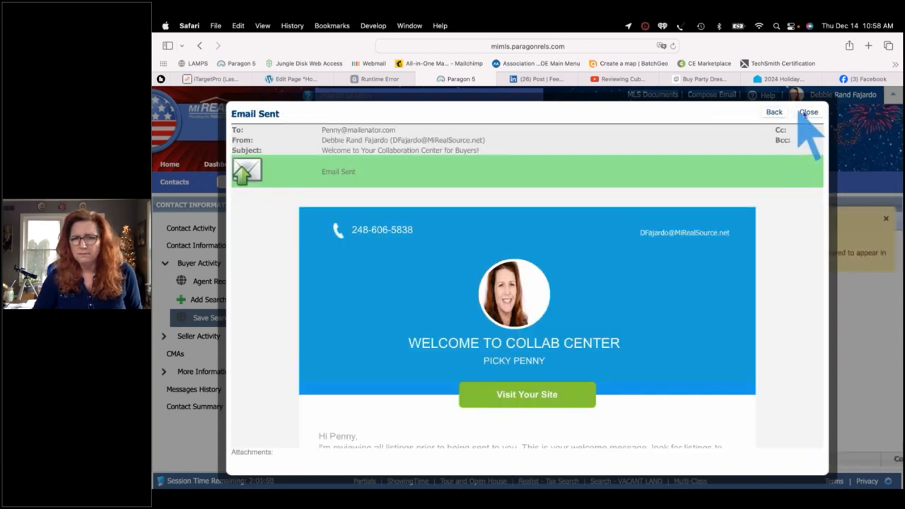
{"action": "left_click", "coordinate": [806, 112]}
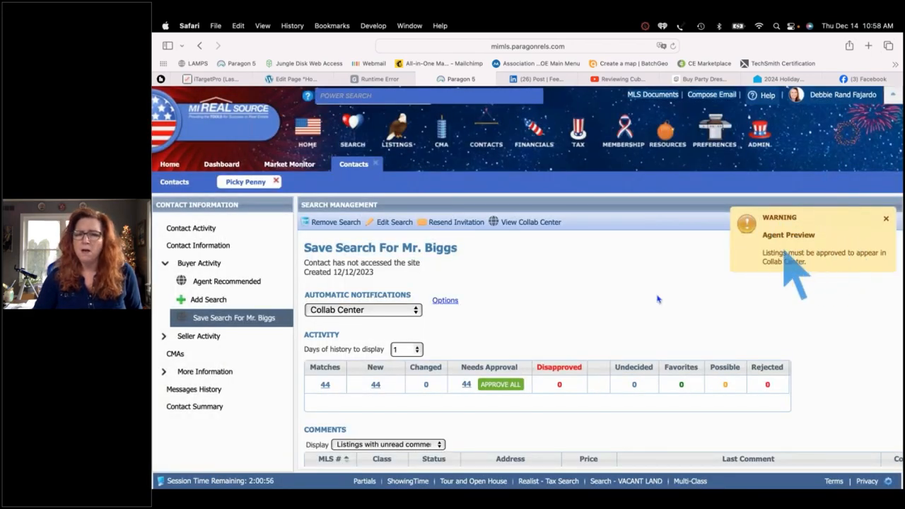
Open the 44 Needs Approval listings as an MLS Default Spreadsheet
{"action": "left_click", "coordinate": [466, 386]}
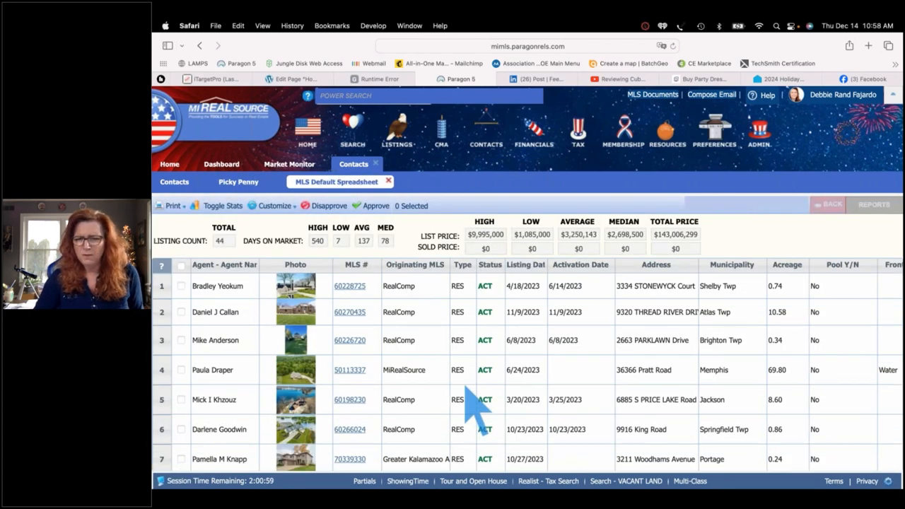
Sort the awaiting-approval listings by municipality
{"action": "left_click", "coordinate": [735, 266]}
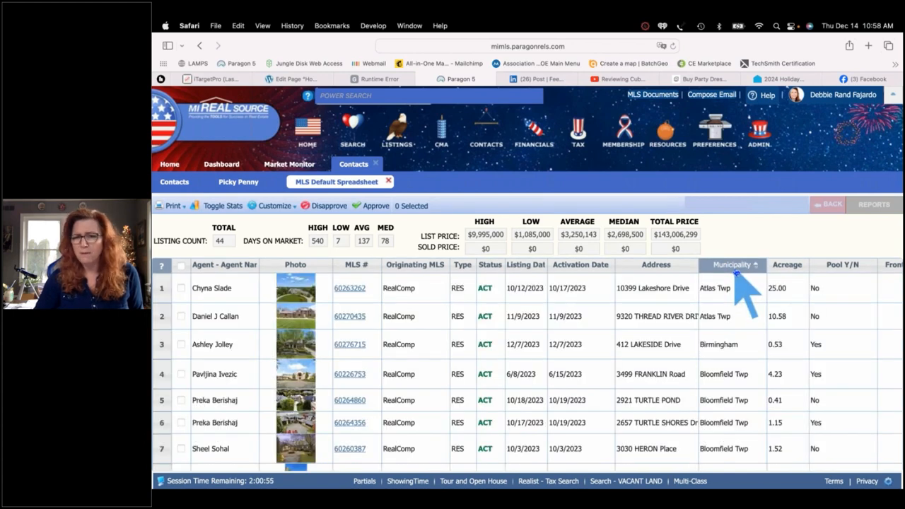
{"action": "left_click", "coordinate": [735, 366]}
{"action": "scroll", "coordinate": [735, 364], "scroll_direction": "down", "scroll_amount": 15}
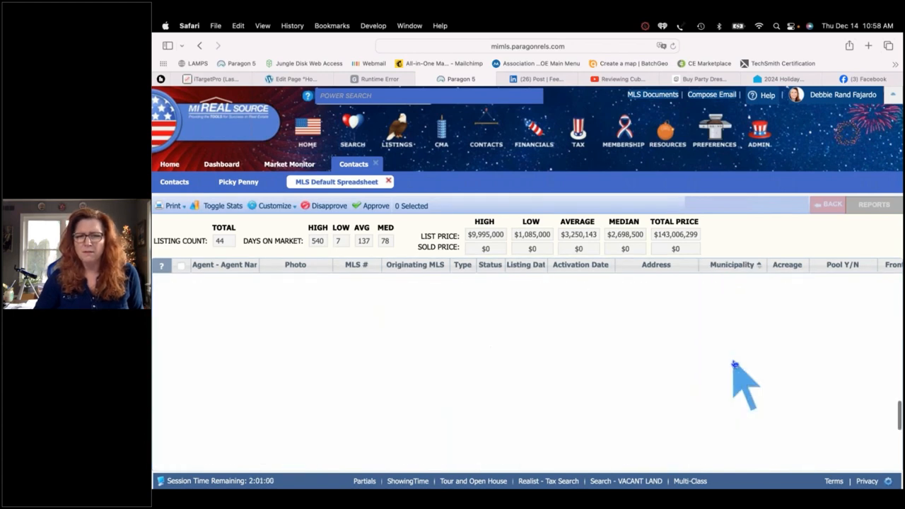
{"action": "scroll", "coordinate": [735, 365], "scroll_direction": "up", "scroll_amount": 4}
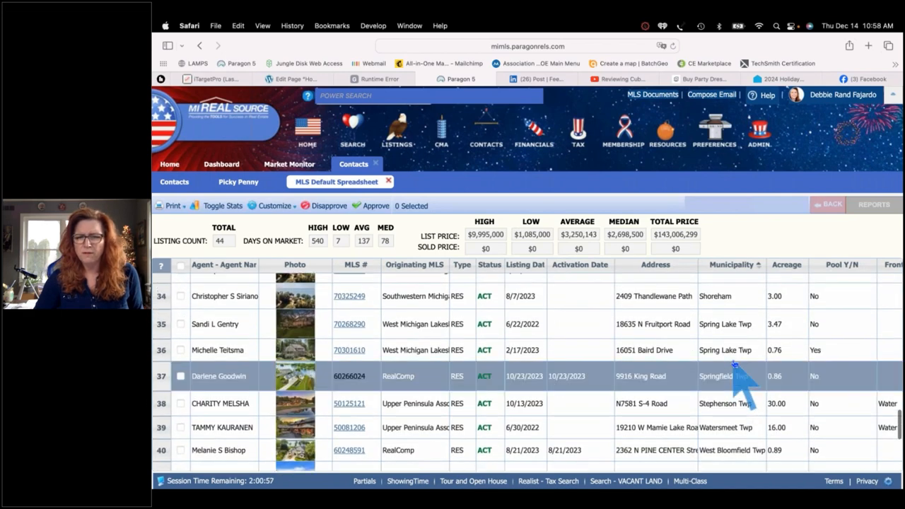
{"action": "scroll", "coordinate": [735, 365], "scroll_direction": "up", "scroll_amount": 5}
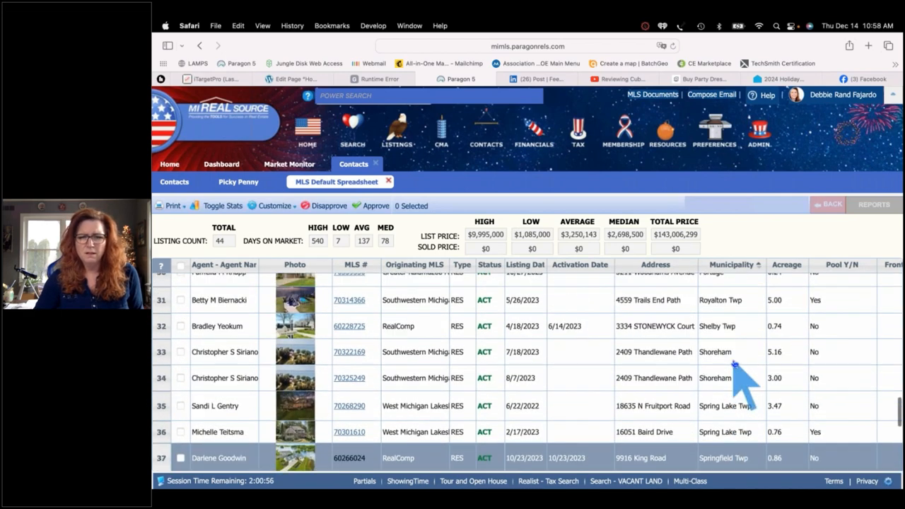
{"action": "scroll", "coordinate": [736, 364], "scroll_direction": "up", "scroll_amount": 2}
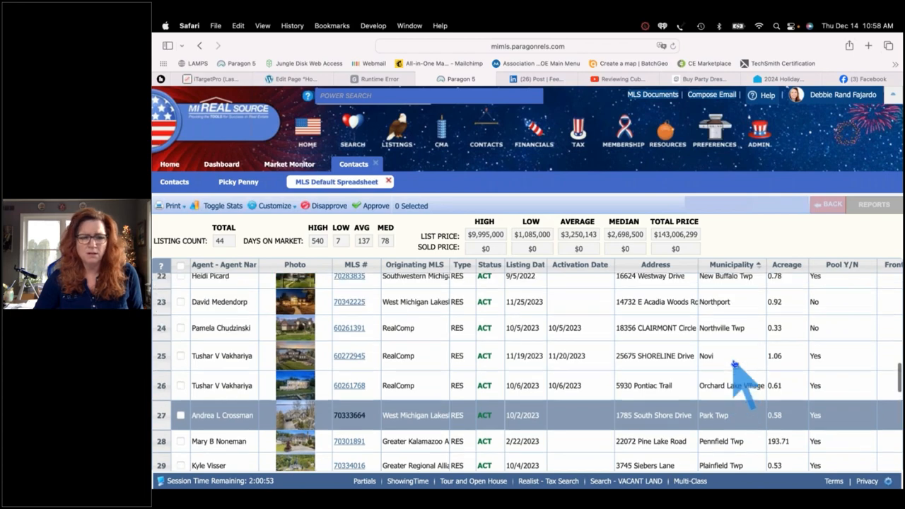
Select rows 25, 22, 13 and 38 and approve the marked listings
{"action": "left_click", "coordinate": [180, 365]}
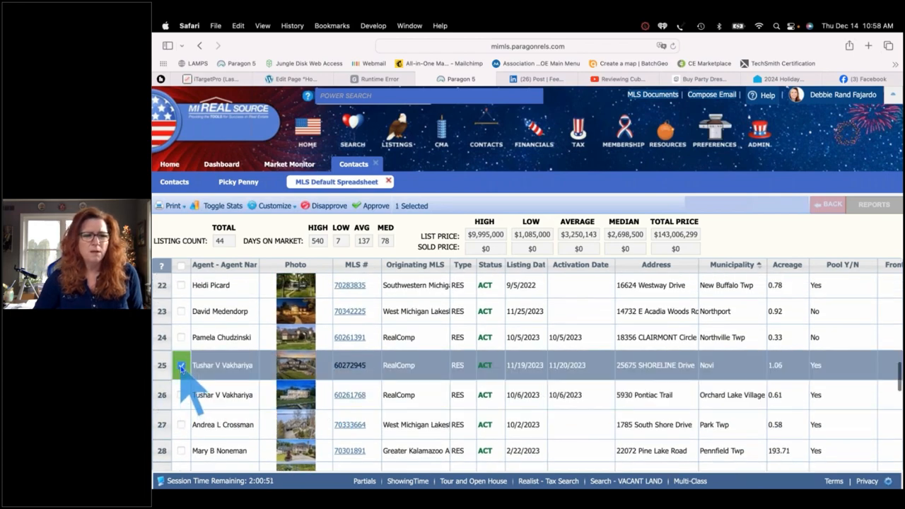
{"action": "scroll", "coordinate": [181, 360], "scroll_direction": "up", "scroll_amount": 2}
{"action": "left_click", "coordinate": [181, 351]}
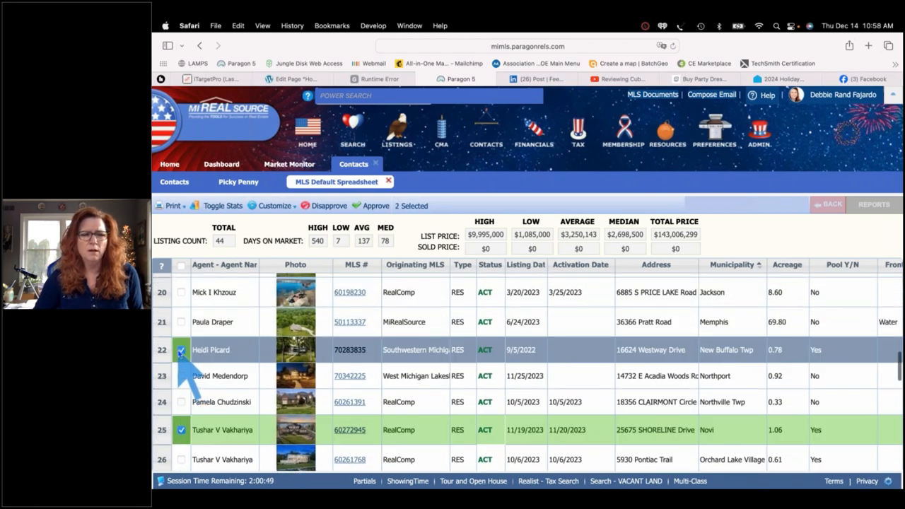
{"action": "scroll", "coordinate": [181, 346], "scroll_direction": "up", "scroll_amount": 8}
{"action": "left_click", "coordinate": [181, 333]}
{"action": "scroll", "coordinate": [181, 333], "scroll_direction": "up", "scroll_amount": 10}
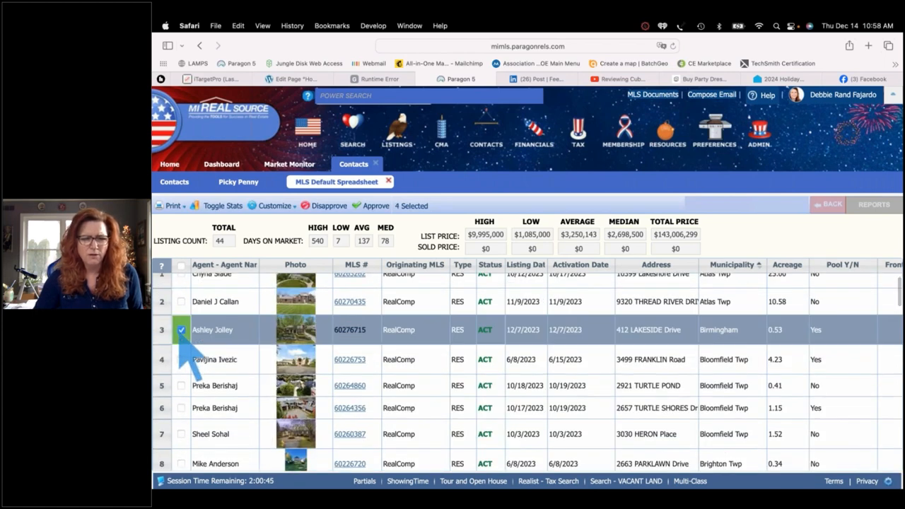
{"action": "scroll", "coordinate": [424, 403], "scroll_direction": "down", "scroll_amount": 15}
{"action": "scroll", "coordinate": [428, 396], "scroll_direction": "up", "scroll_amount": 4}
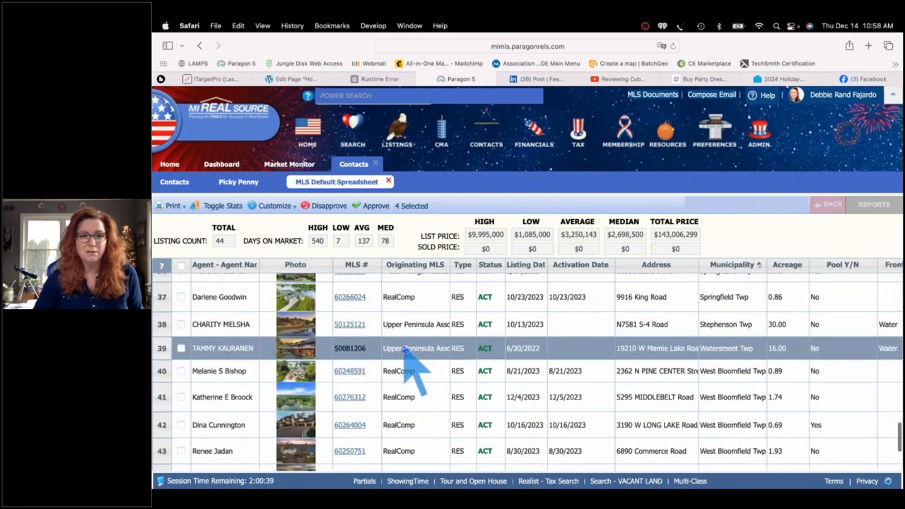
{"action": "scroll", "coordinate": [406, 349], "scroll_direction": "up", "scroll_amount": 2}
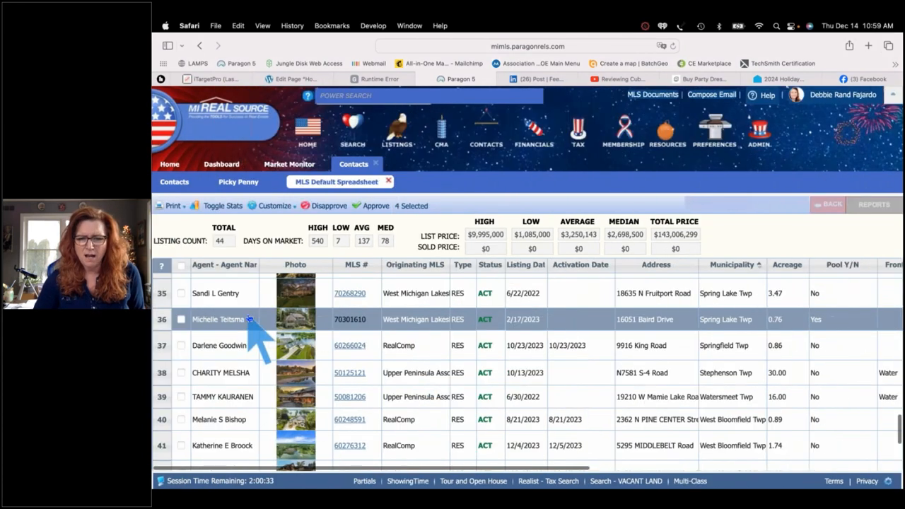
{"action": "left_click", "coordinate": [181, 373]}
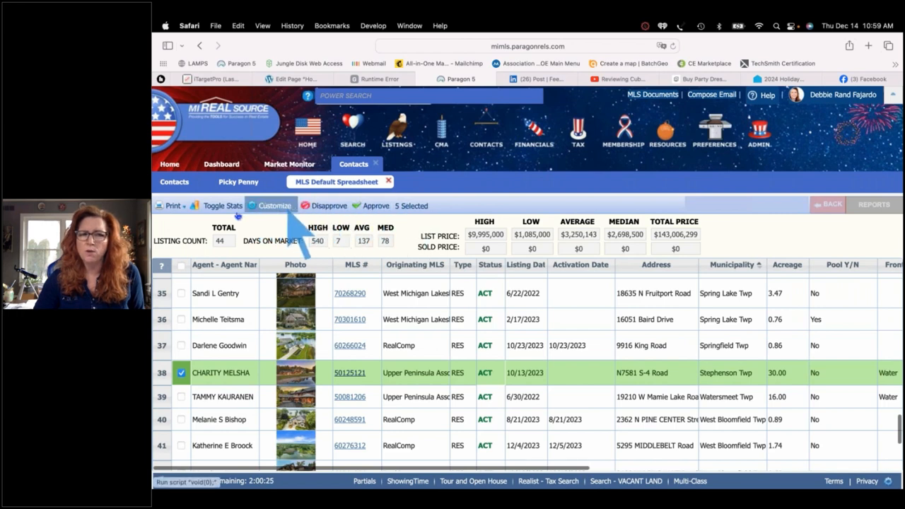
{"action": "left_click", "coordinate": [377, 206]}
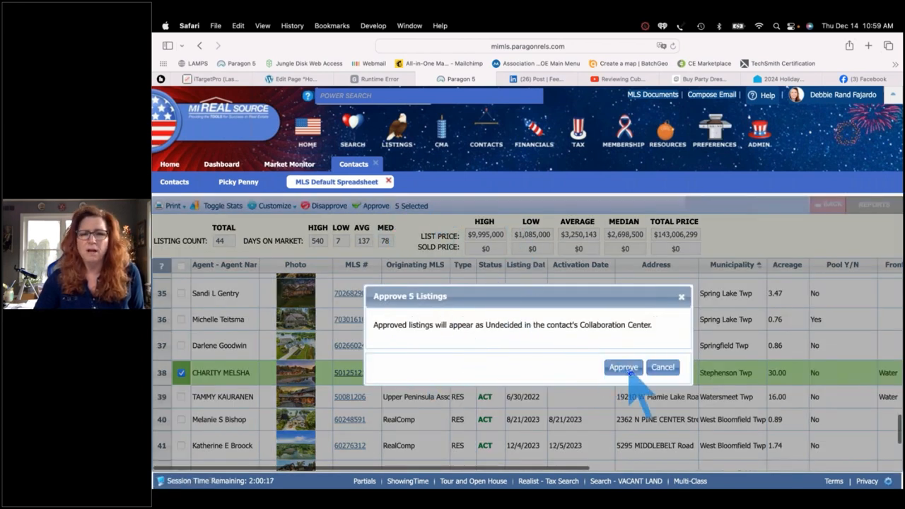
{"action": "left_click", "coordinate": [629, 371]}
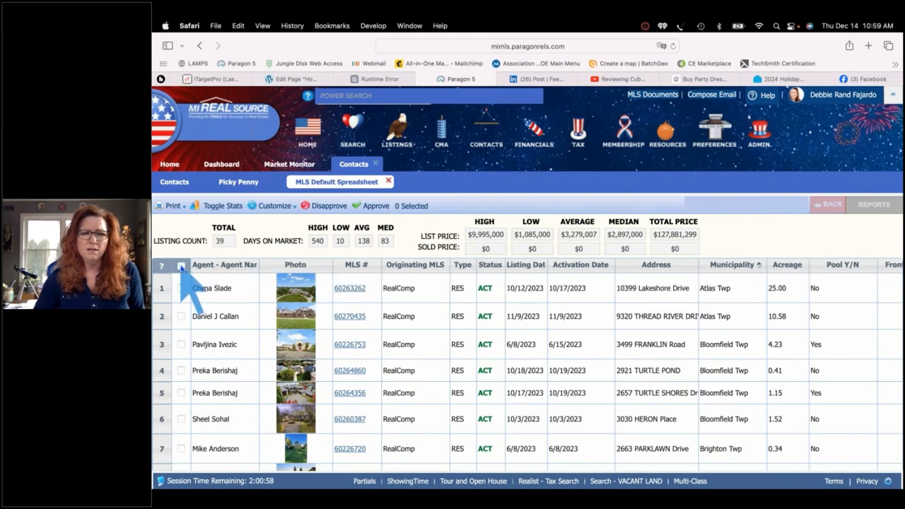
Select all 39 remaining listings and confirm disapproving them
{"action": "left_click", "coordinate": [181, 266]}
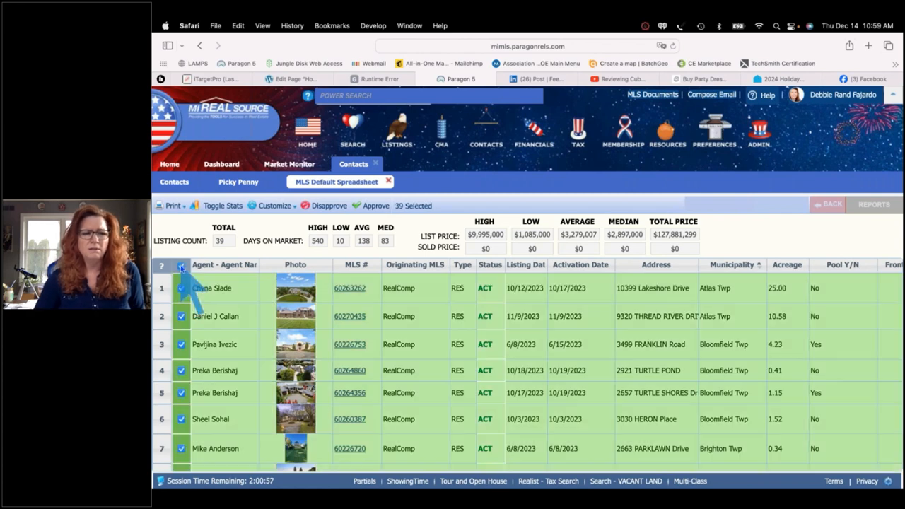
{"action": "left_click", "coordinate": [327, 207]}
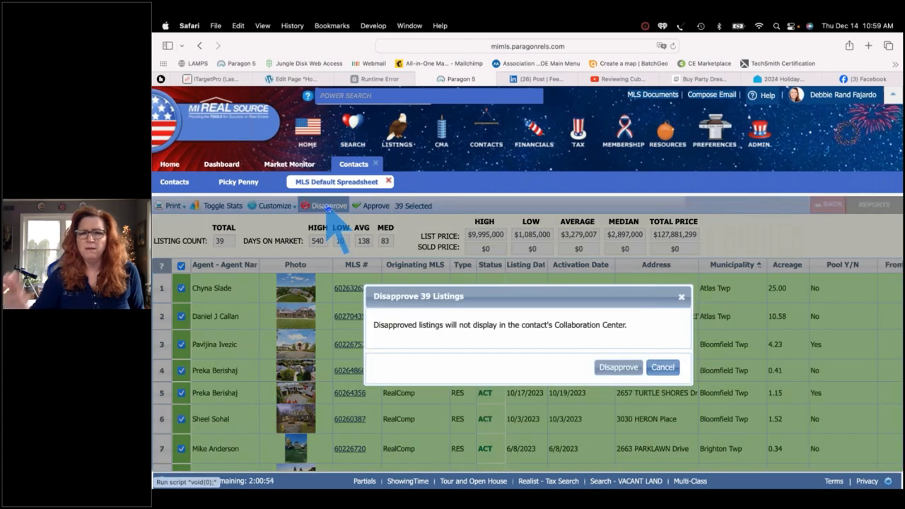
{"action": "left_click", "coordinate": [618, 367]}
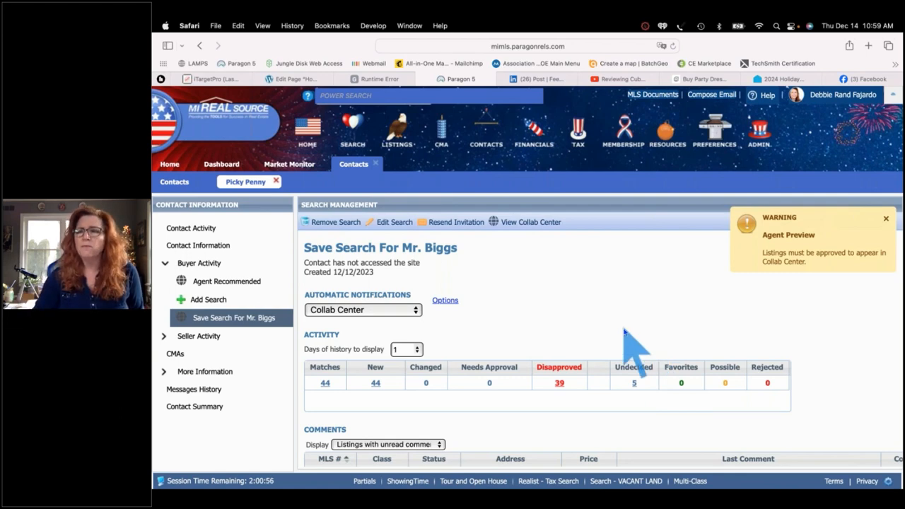
From the Disapproved list, approve the listings in rows 7, 11 and 14
{"action": "left_click", "coordinate": [561, 391]}
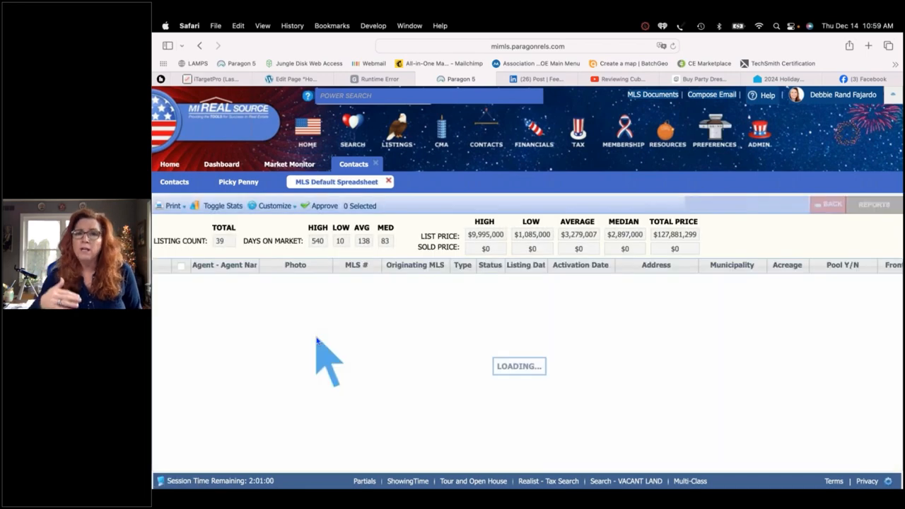
{"action": "scroll", "coordinate": [321, 353], "scroll_direction": "down", "scroll_amount": 3}
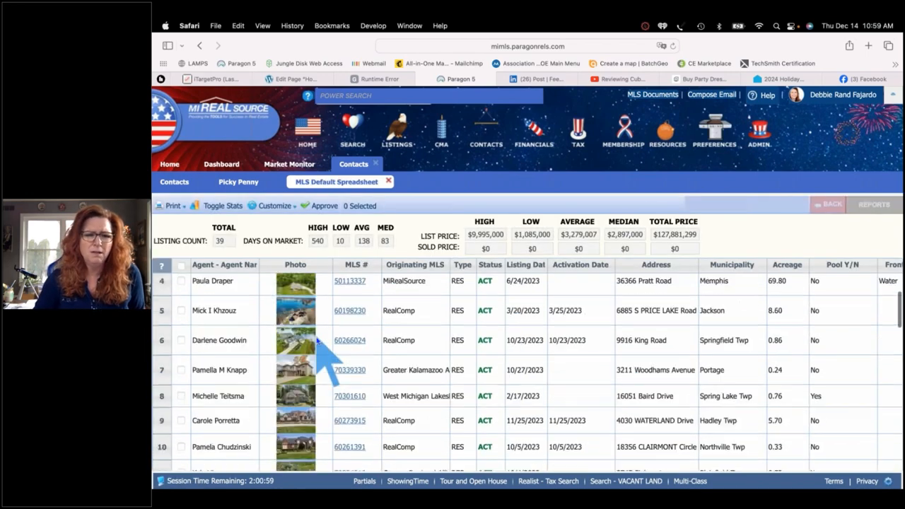
{"action": "left_click", "coordinate": [181, 362]}
{"action": "scroll", "coordinate": [181, 362], "scroll_direction": "down", "scroll_amount": 2}
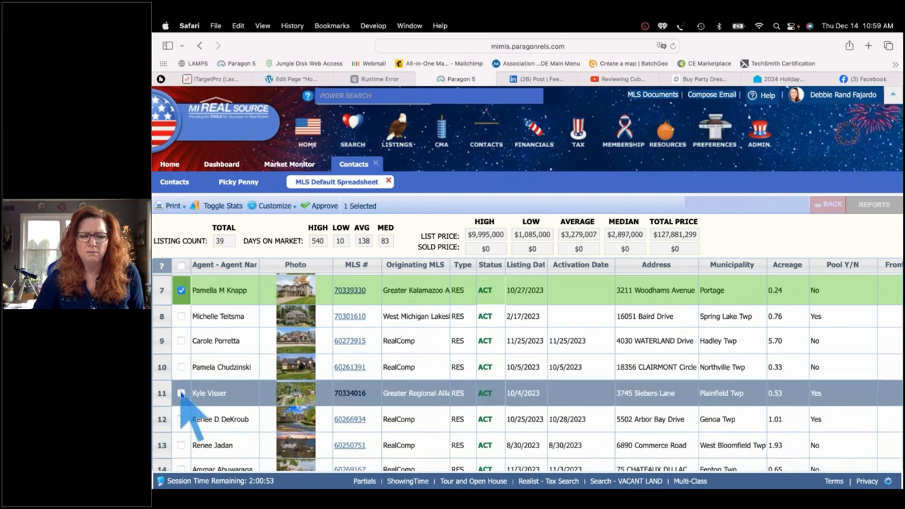
{"action": "left_click", "coordinate": [181, 394]}
{"action": "scroll", "coordinate": [181, 393], "scroll_direction": "down", "scroll_amount": 3}
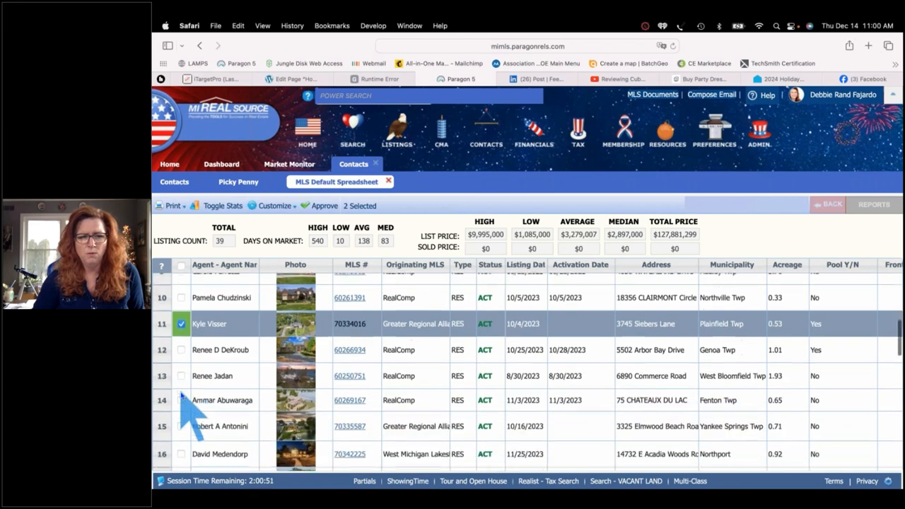
{"action": "left_click", "coordinate": [181, 395]}
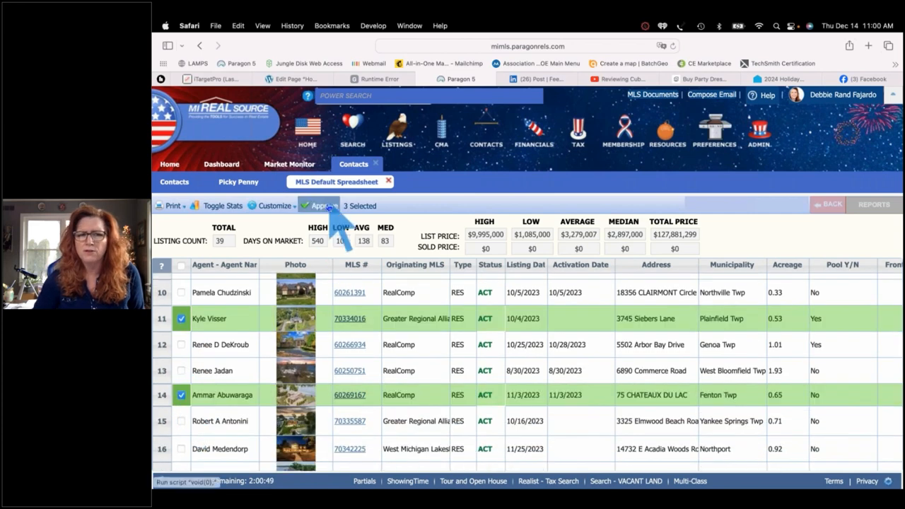
{"action": "left_click", "coordinate": [324, 206]}
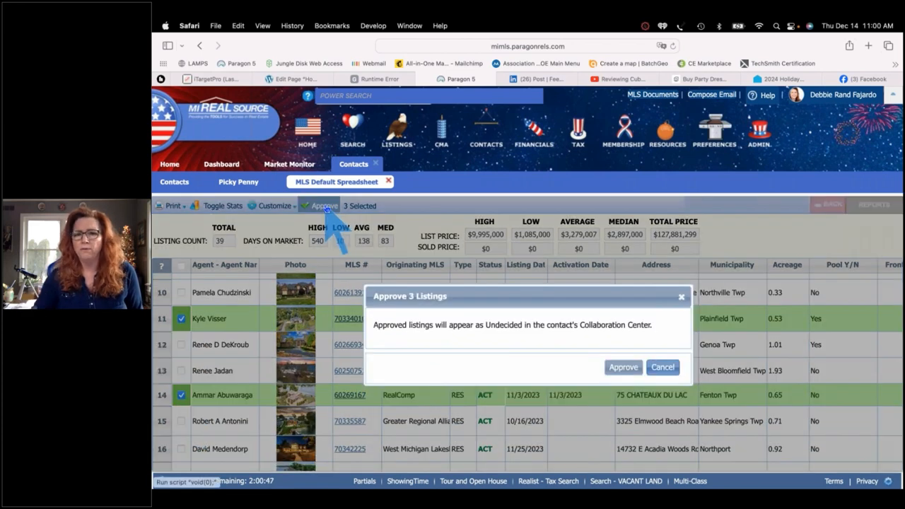
{"action": "left_click", "coordinate": [623, 367]}
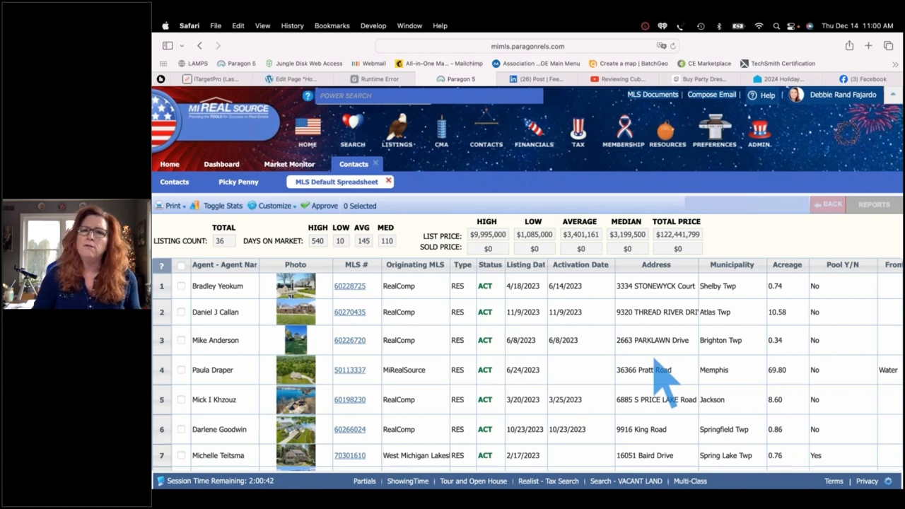
Filter MLS Documents to the MiRealSource MLS Folder and open MIRS Education
{"action": "left_click", "coordinate": [646, 96]}
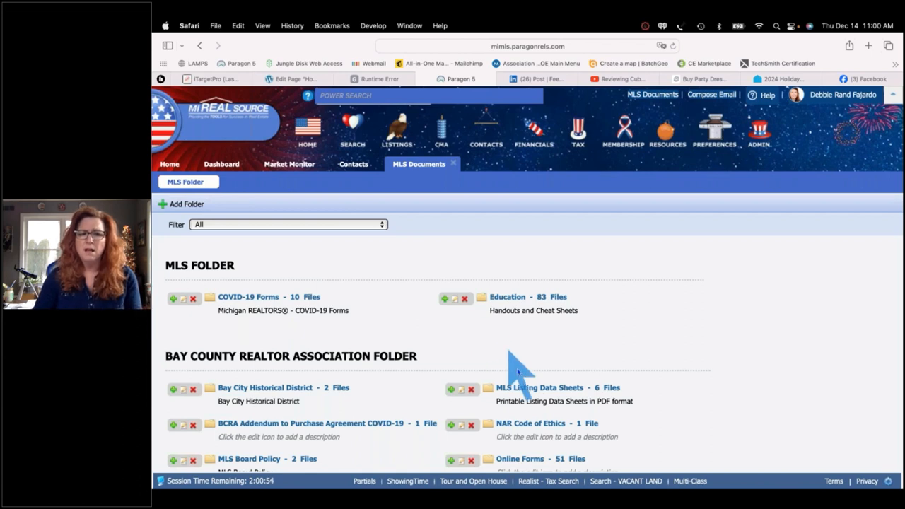
{"action": "left_click", "coordinate": [382, 225]}
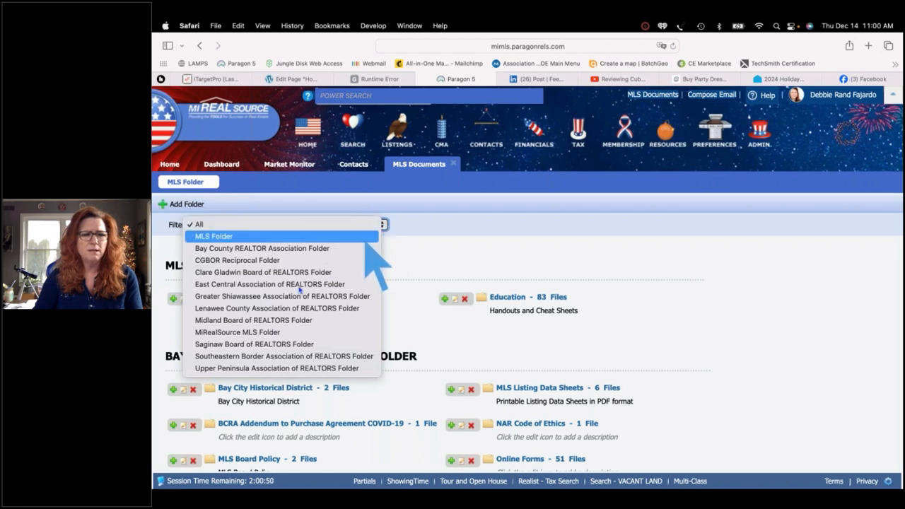
{"action": "left_click", "coordinate": [283, 332]}
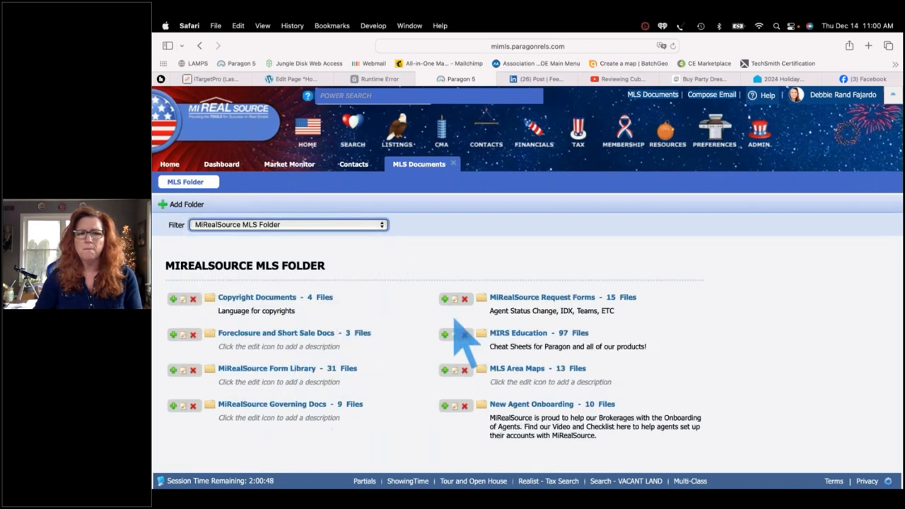
{"action": "left_click", "coordinate": [531, 337]}
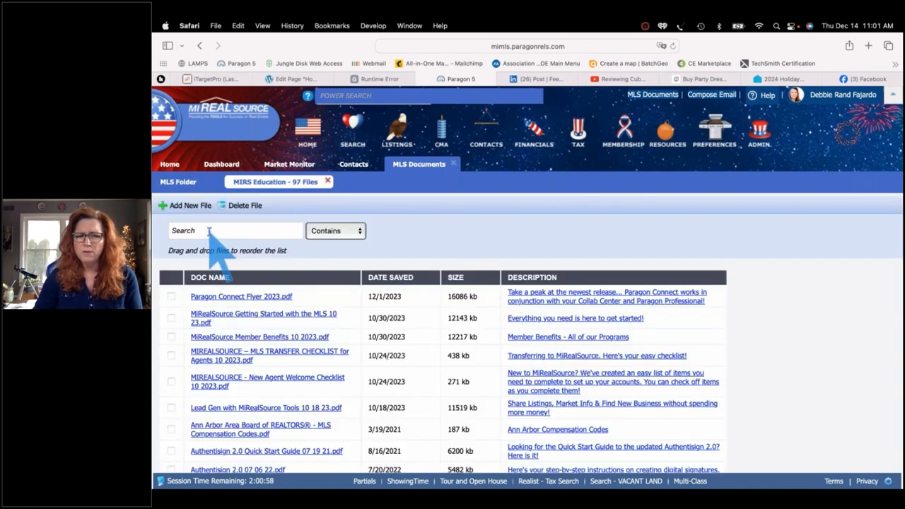
Search the education documents for 'collab' to list the Collab Center handouts
{"action": "left_click", "coordinate": [208, 230]}
{"action": "type", "text": "collab"}
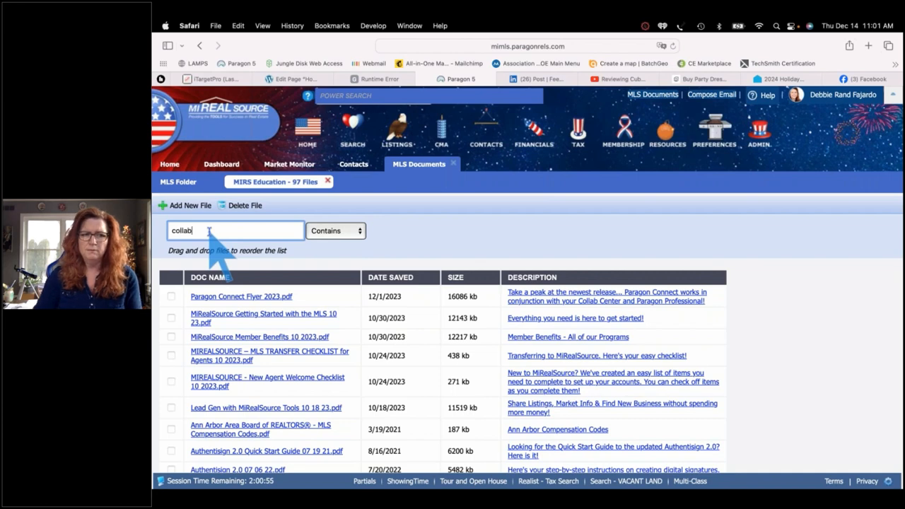
{"action": "key", "text": "Return"}
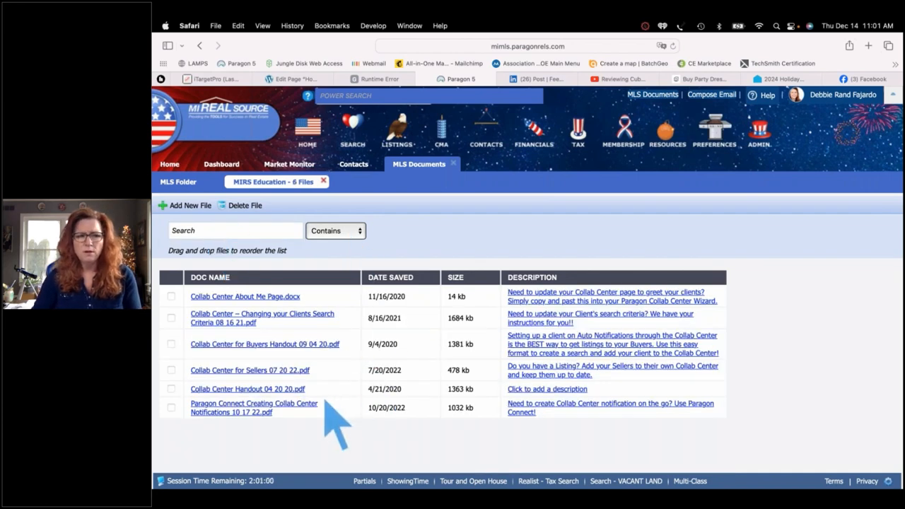
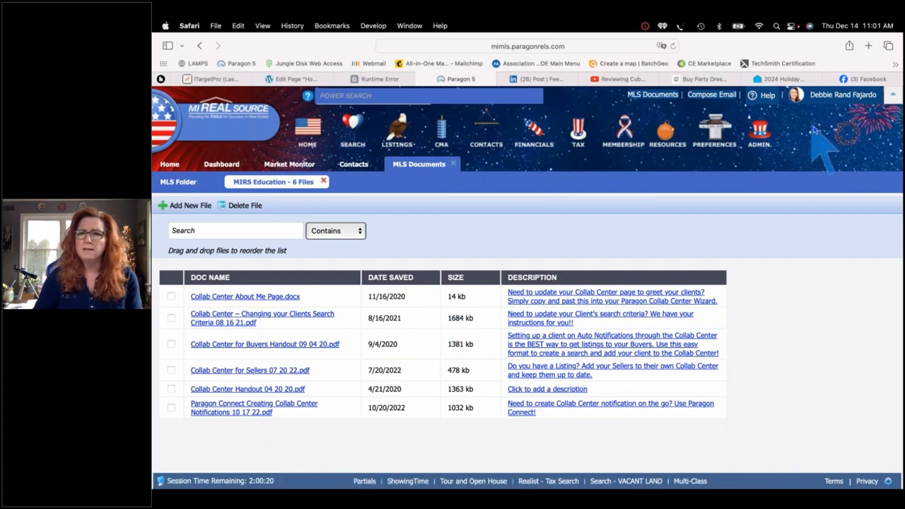
Assume the identity of the agent found by a name search and confirm the switch
{"action": "left_click", "coordinate": [840, 98]}
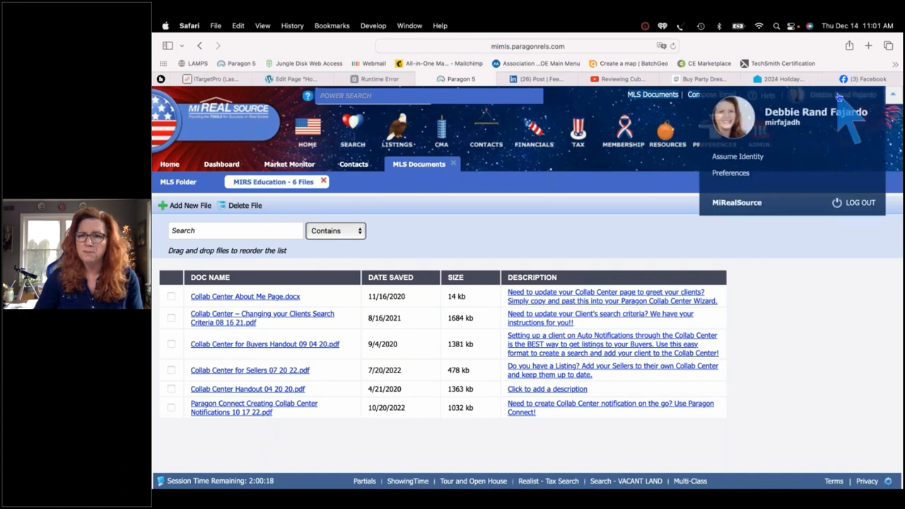
{"action": "left_click", "coordinate": [742, 157]}
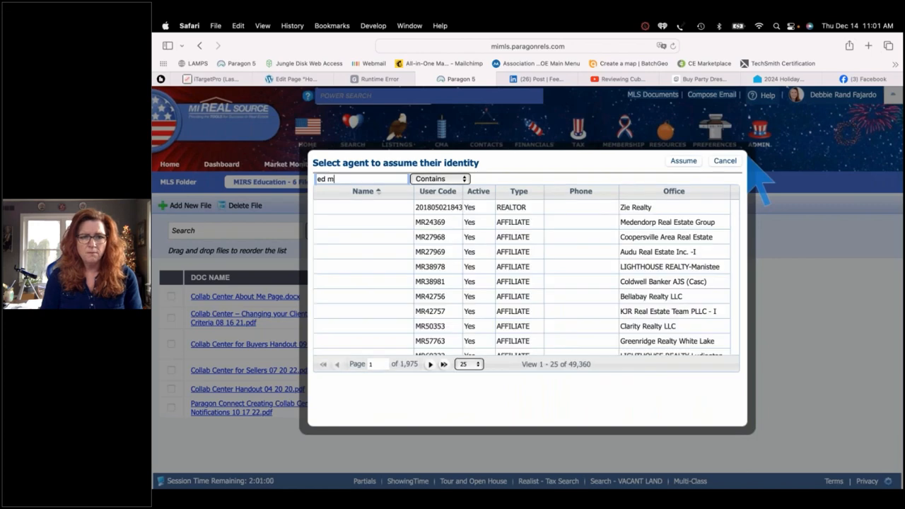
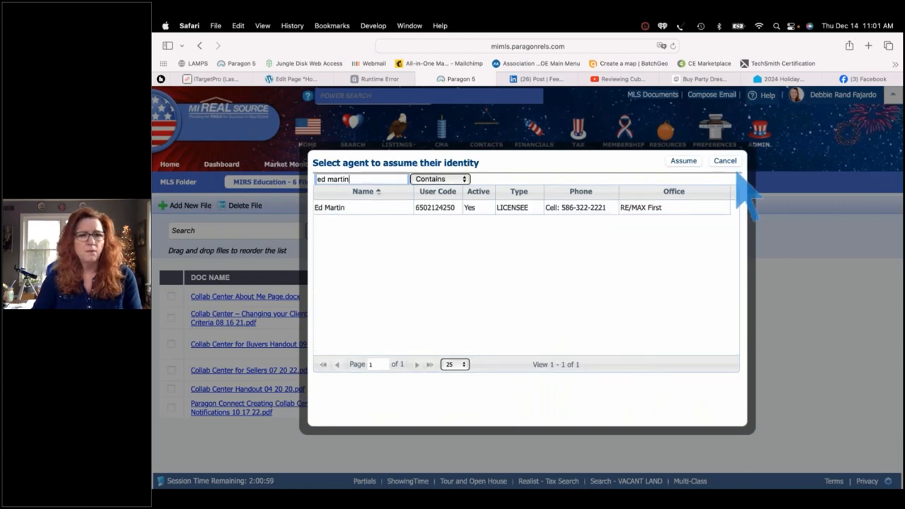
{"action": "left_click", "coordinate": [375, 209]}
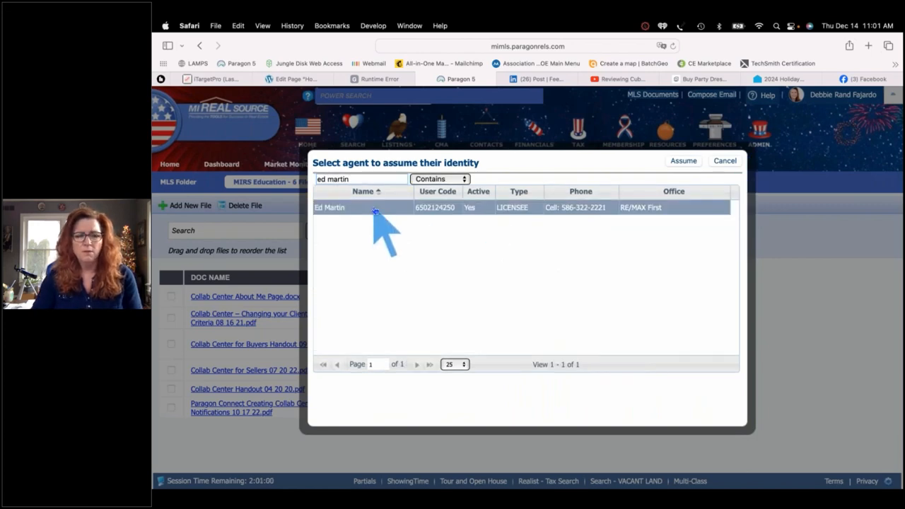
{"action": "left_click", "coordinate": [683, 163]}
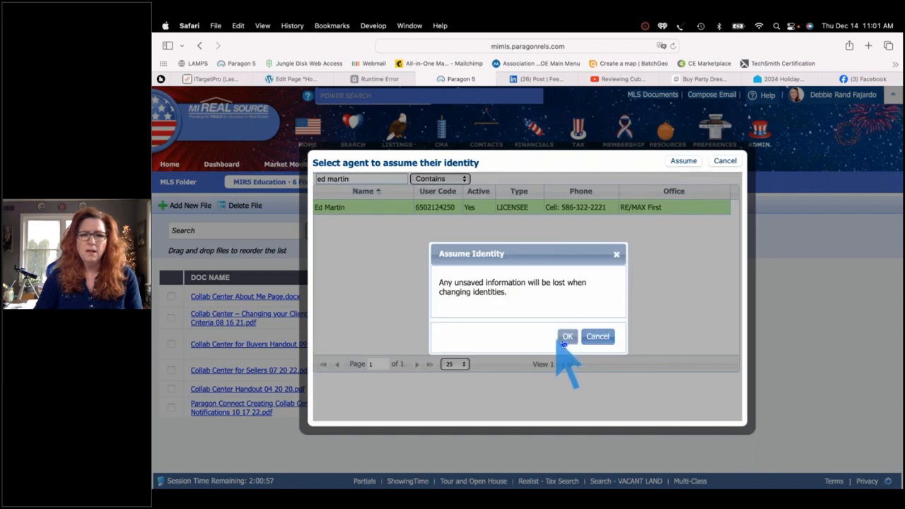
{"action": "left_click", "coordinate": [566, 337]}
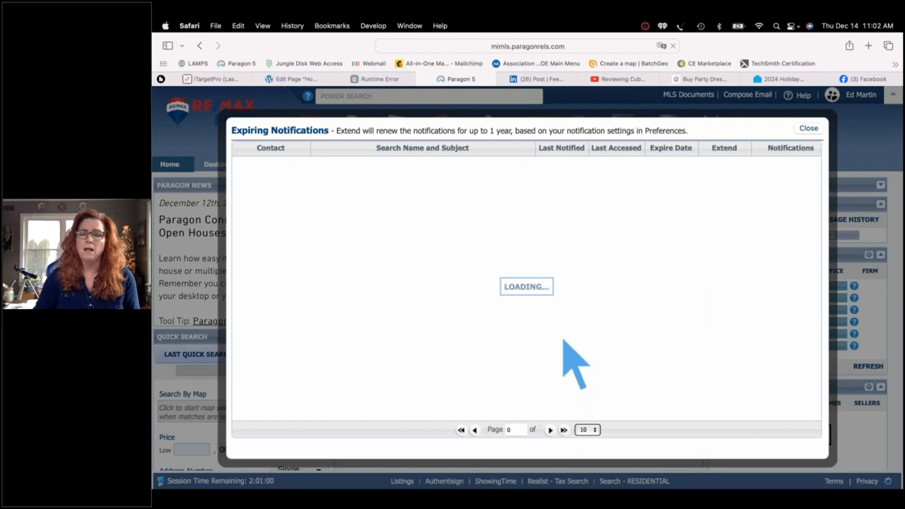
Dismiss Expiring Notifications, search Contacts for 'seller', find none, and start a new contact
{"action": "left_click", "coordinate": [809, 129]}
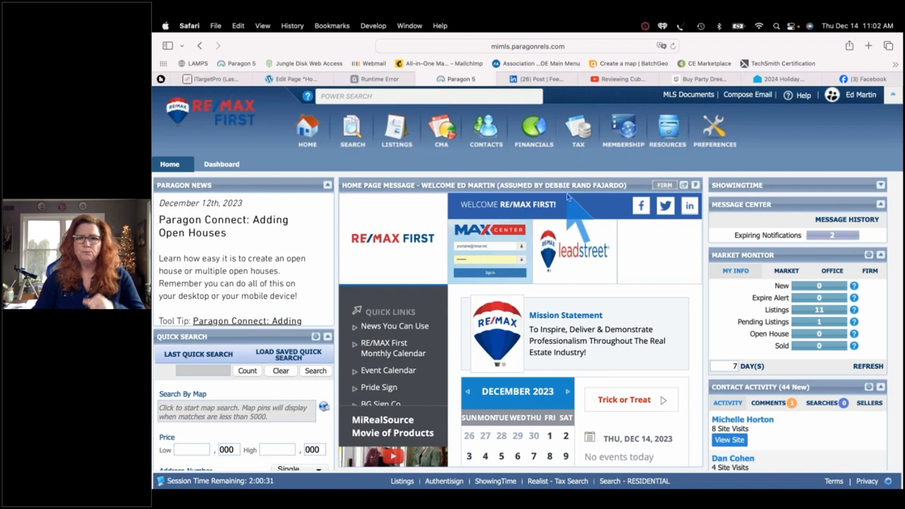
{"action": "left_click", "coordinate": [486, 133]}
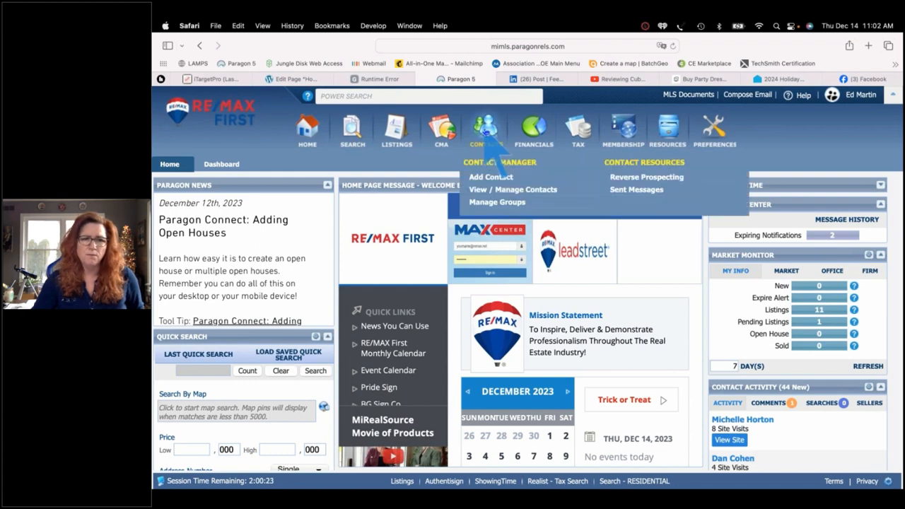
{"action": "left_click", "coordinate": [499, 189]}
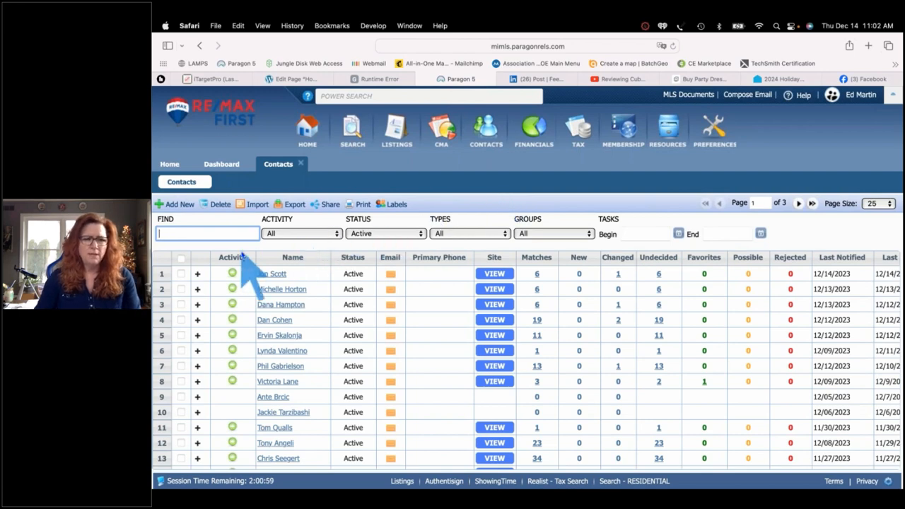
{"action": "type", "text": "seller"}
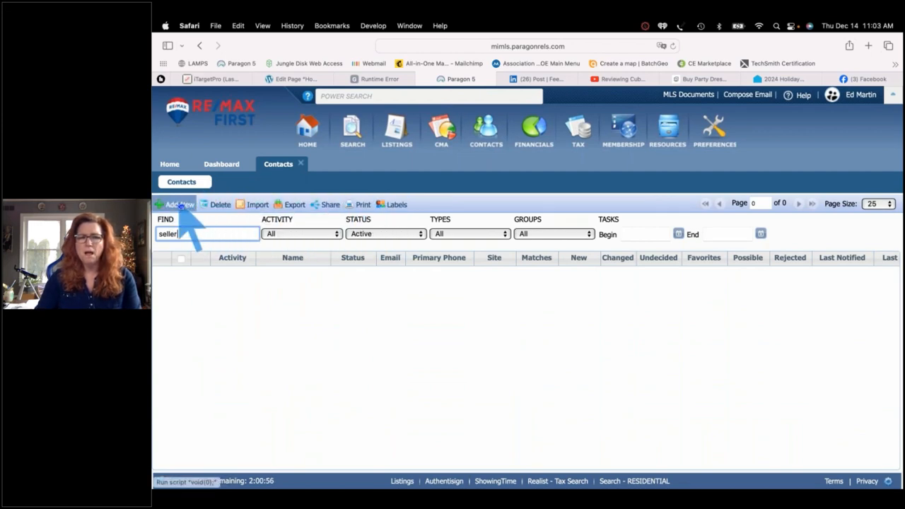
{"action": "left_click", "coordinate": [485, 129]}
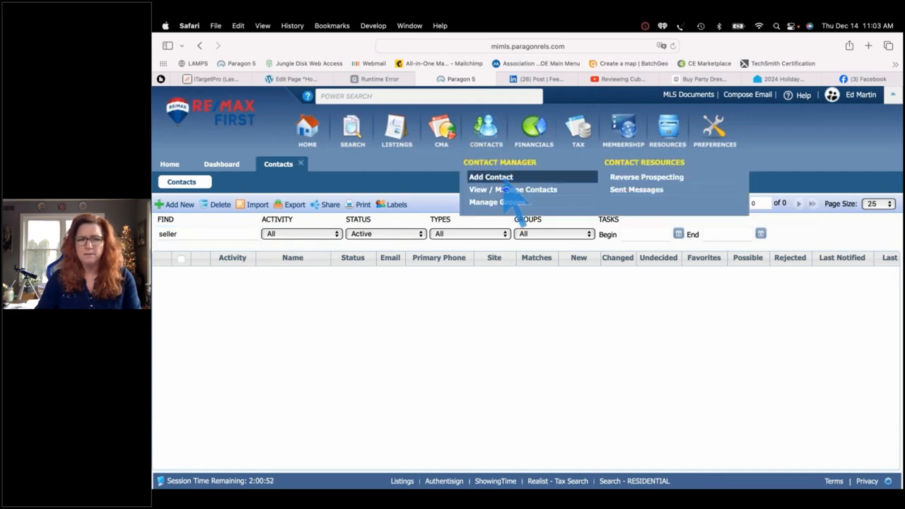
{"action": "left_click", "coordinate": [182, 205]}
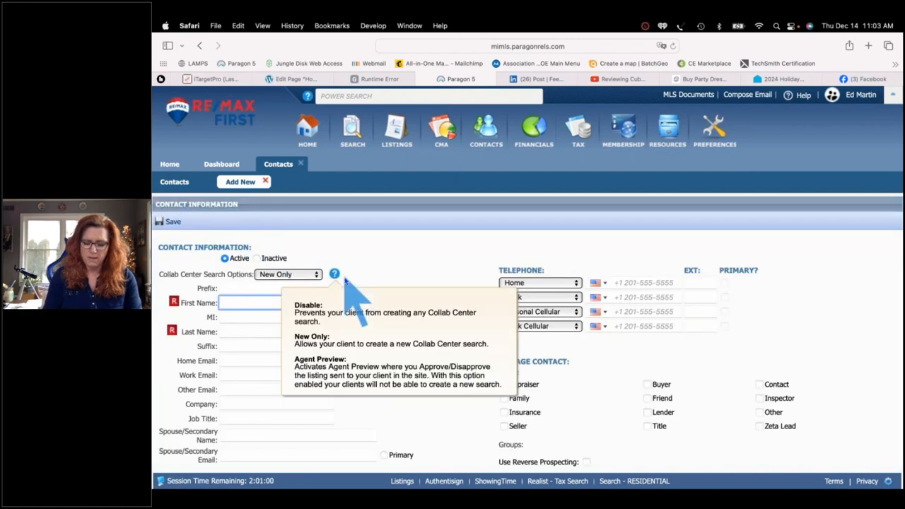
Enter the seller's first name, last name and home e-mail, mark it Primary, and save
{"action": "type", "text": "Sally"}
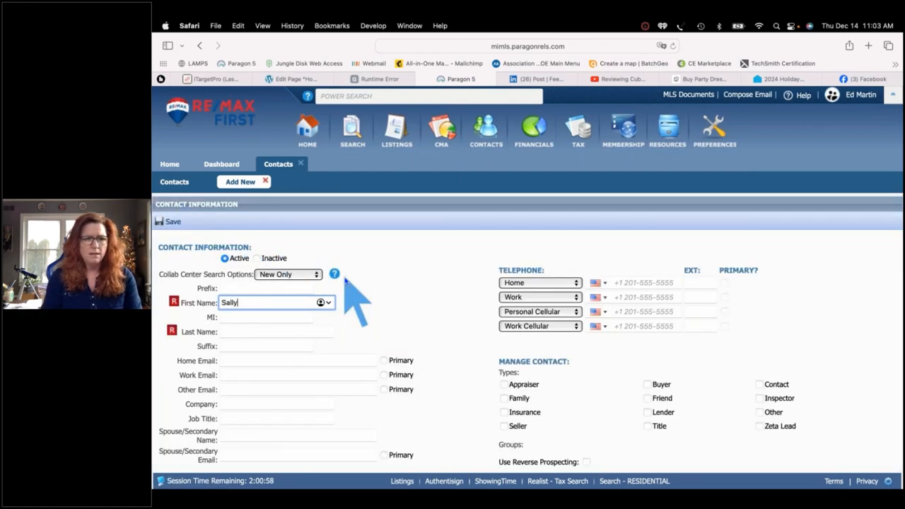
{"action": "key", "text": "Tab"}
{"action": "type", "text": "Sel"}
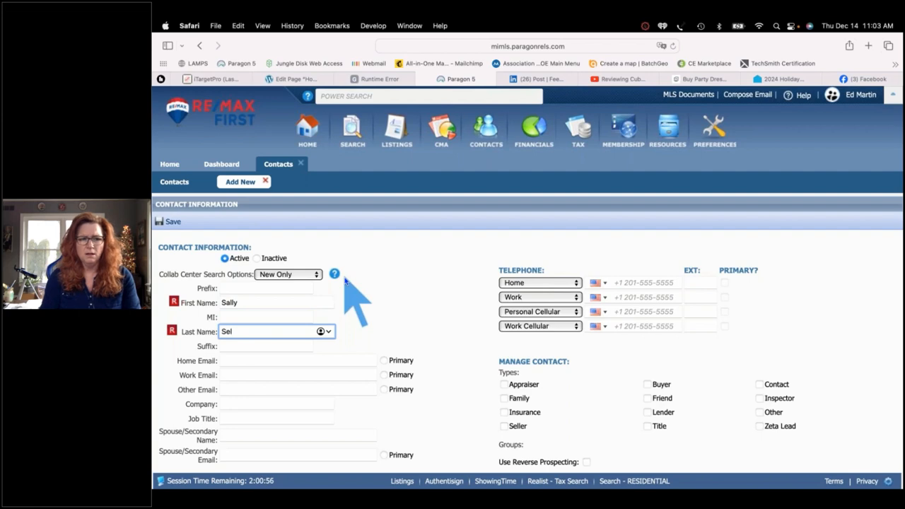
{"action": "type", "text": "ler"}
{"action": "key", "text": "Tab"}
{"action": "key", "text": "Tab"}
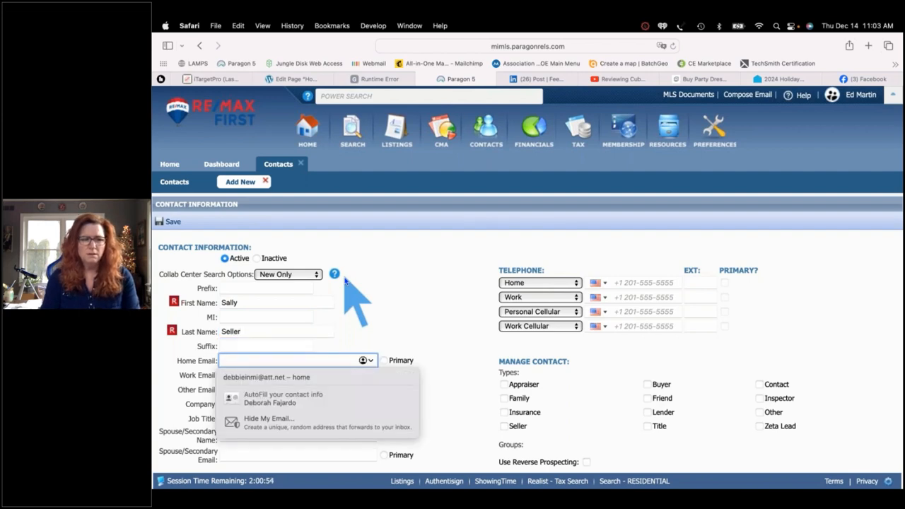
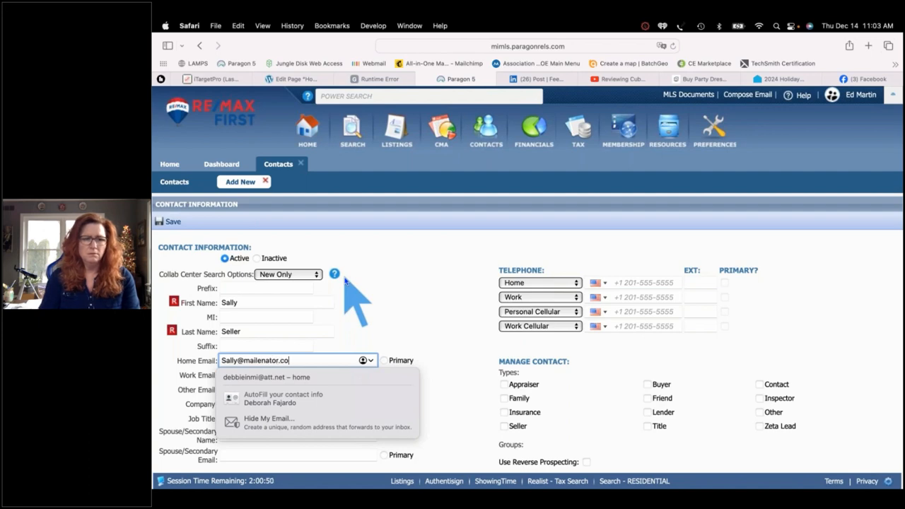
{"action": "key", "text": "Tab"}
{"action": "left_click", "coordinate": [396, 361]}
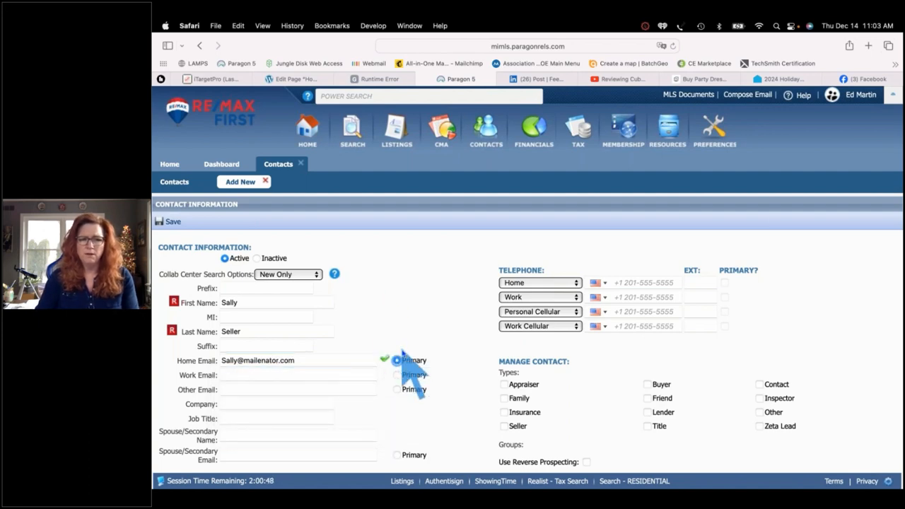
{"action": "left_click", "coordinate": [173, 222]}
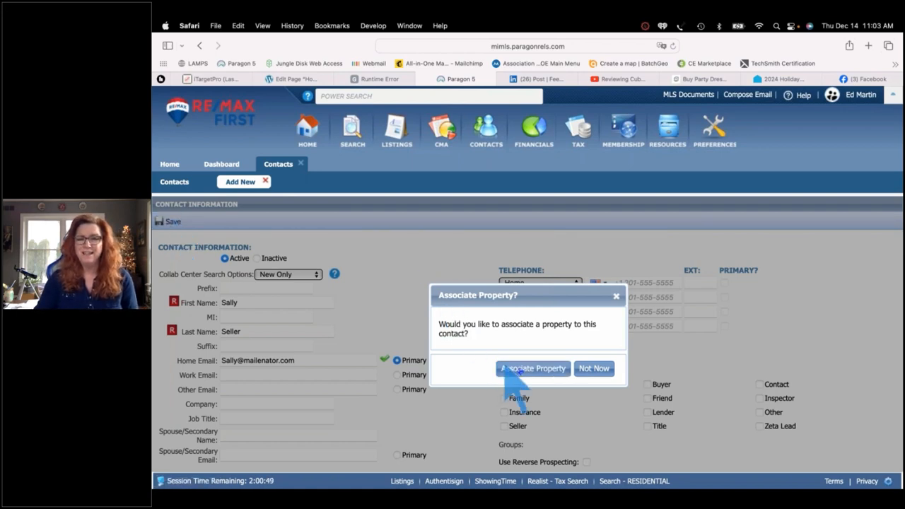
Associate listing 50128195, the $799,900 Washington property, with the new contact
{"action": "left_click", "coordinate": [538, 375]}
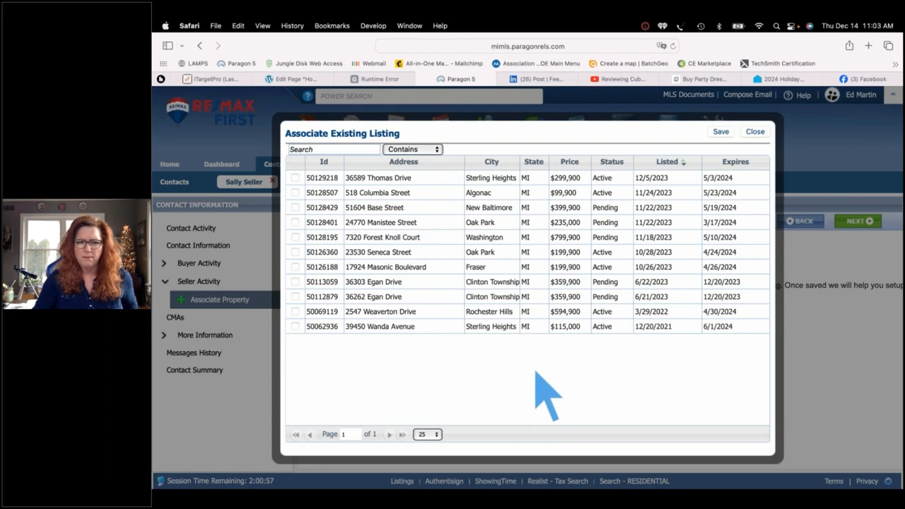
{"action": "left_click", "coordinate": [396, 238]}
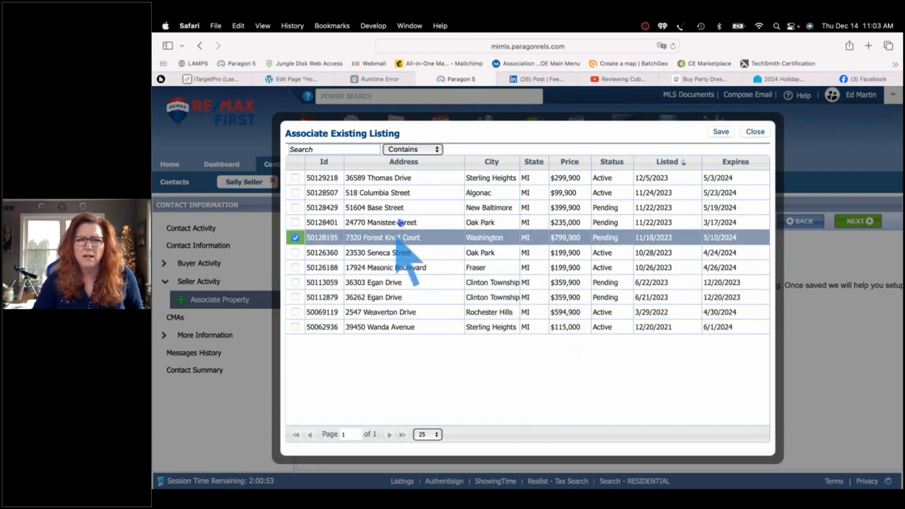
{"action": "left_click", "coordinate": [720, 133]}
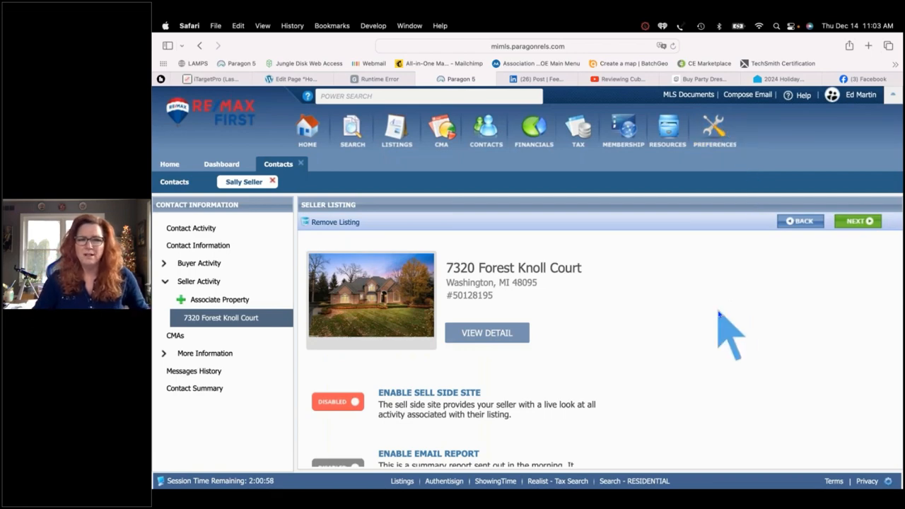
{"action": "scroll", "coordinate": [719, 315], "scroll_direction": "down", "scroll_amount": 2}
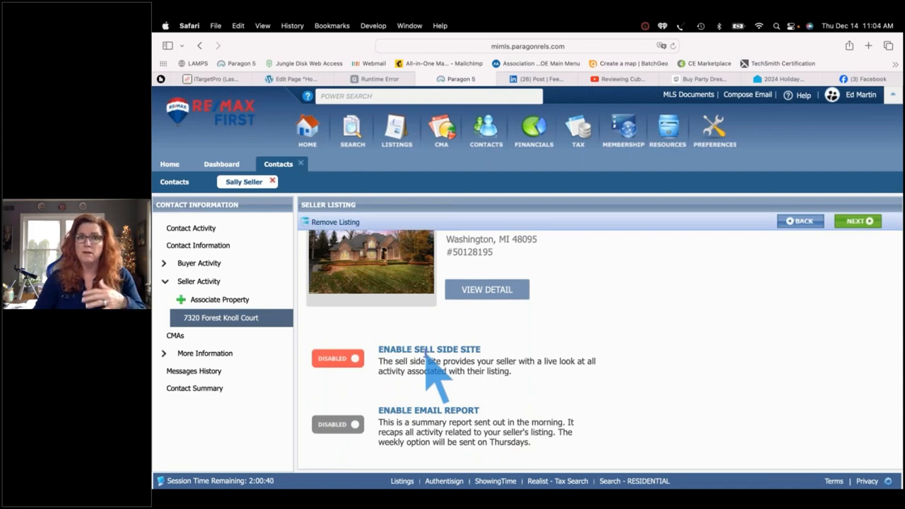
Enable the seller's sell side site and preview the Collaboration Center welcome email
{"action": "left_click", "coordinate": [346, 361]}
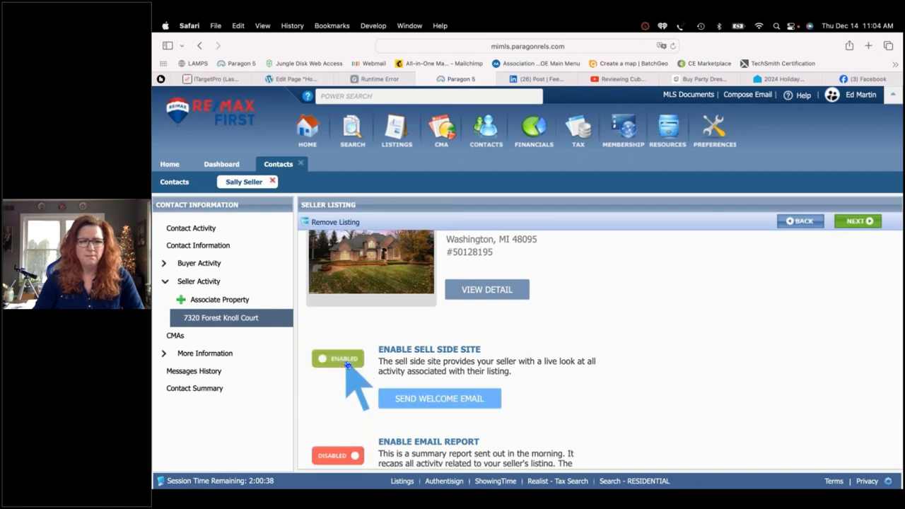
{"action": "left_click", "coordinate": [428, 399]}
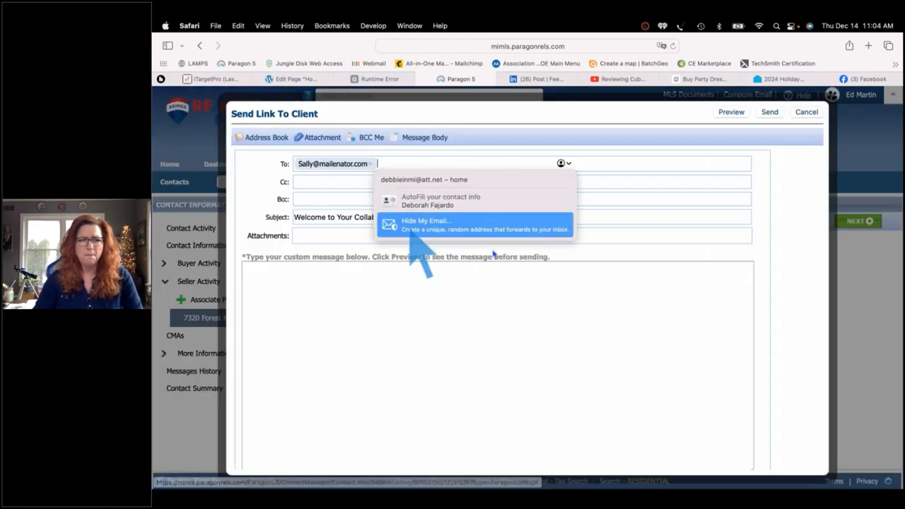
{"action": "left_click", "coordinate": [737, 113]}
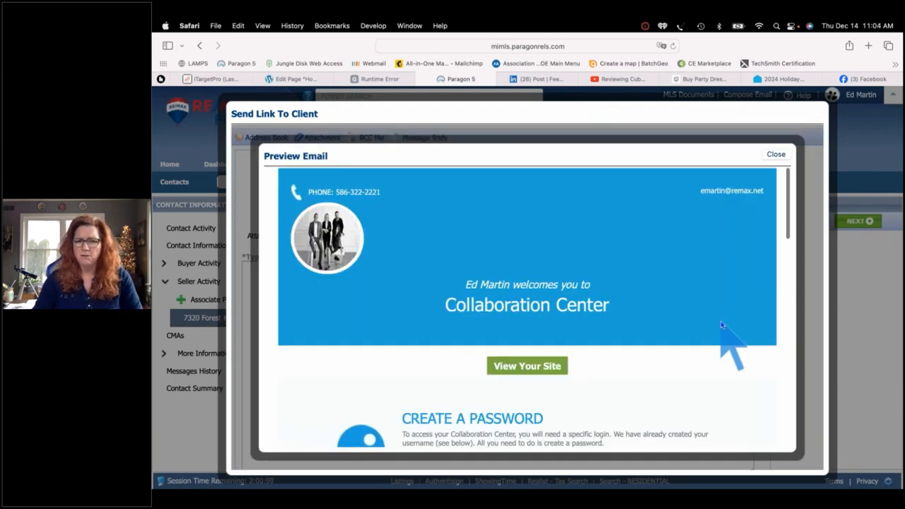
{"action": "scroll", "coordinate": [721, 324], "scroll_direction": "down", "scroll_amount": 5}
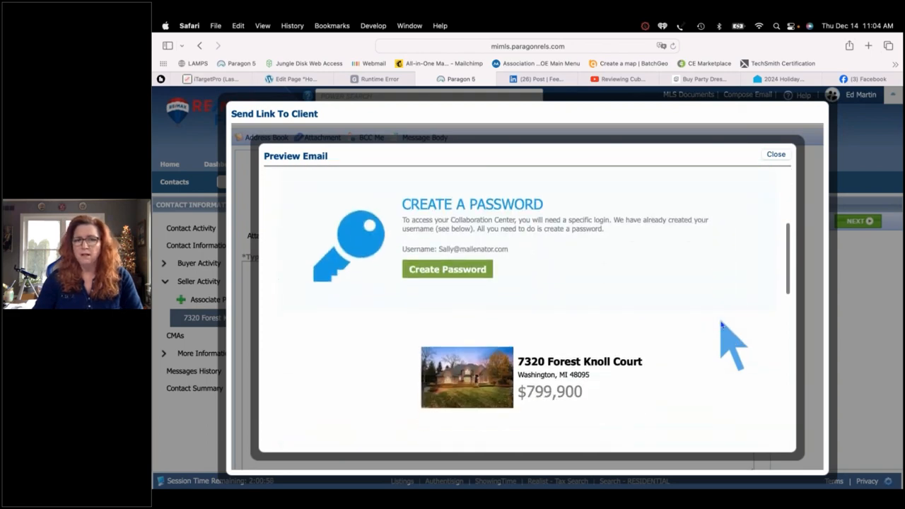
{"action": "scroll", "coordinate": [721, 325], "scroll_direction": "down", "scroll_amount": 2}
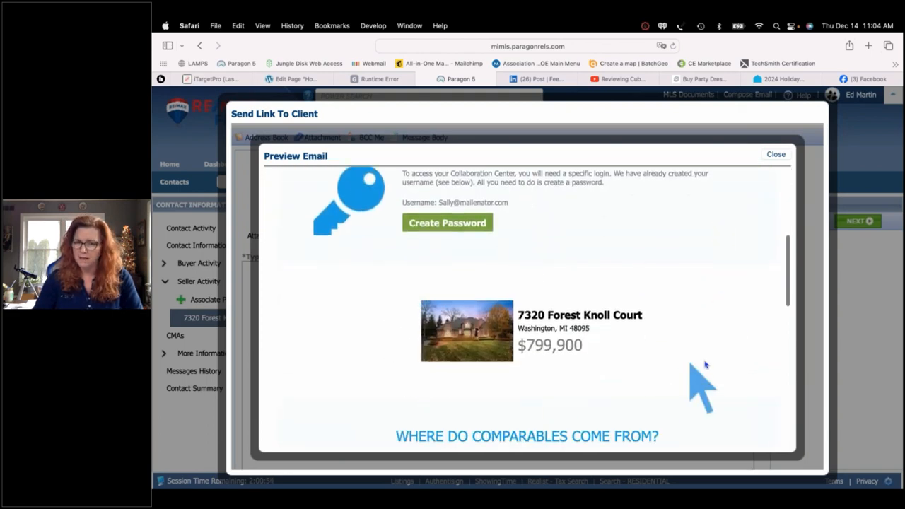
{"action": "scroll", "coordinate": [710, 357], "scroll_direction": "down", "scroll_amount": 5}
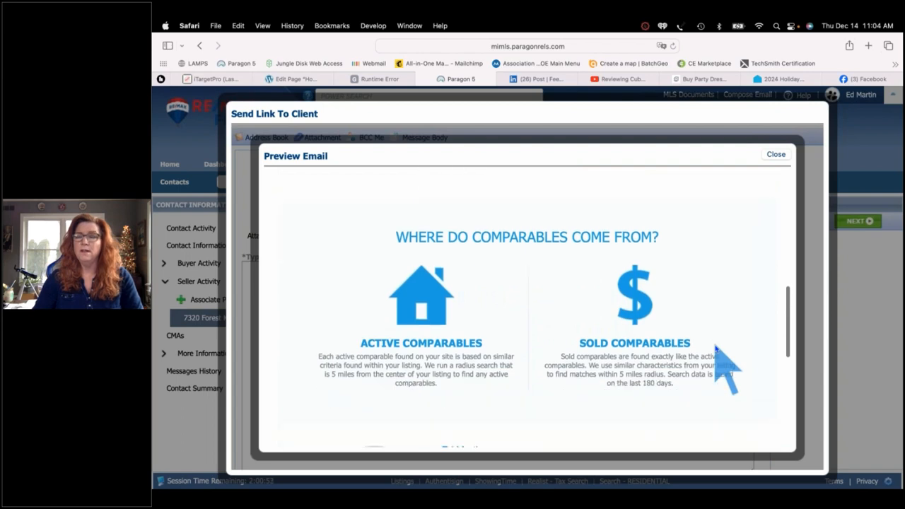
{"action": "scroll", "coordinate": [716, 348], "scroll_direction": "down", "scroll_amount": 4}
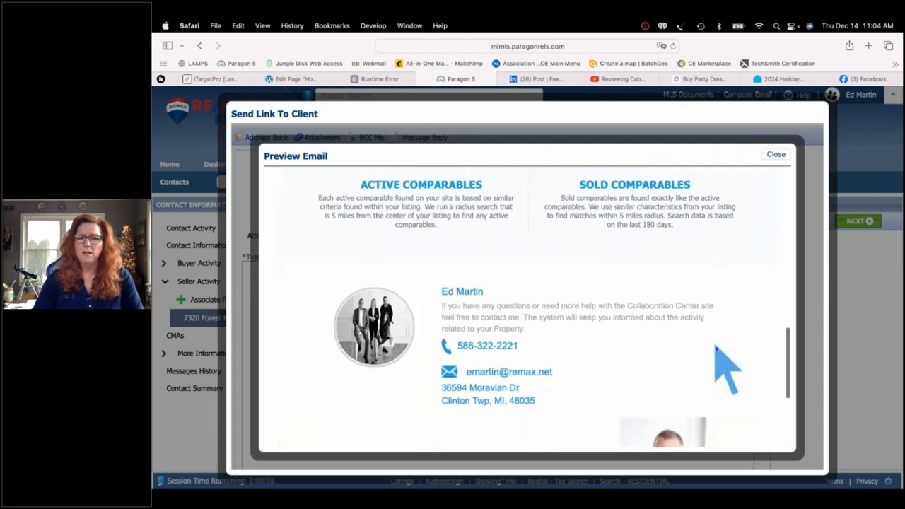
{"action": "scroll", "coordinate": [716, 347], "scroll_direction": "down", "scroll_amount": 1}
{"action": "scroll", "coordinate": [715, 350], "scroll_direction": "down", "scroll_amount": 4}
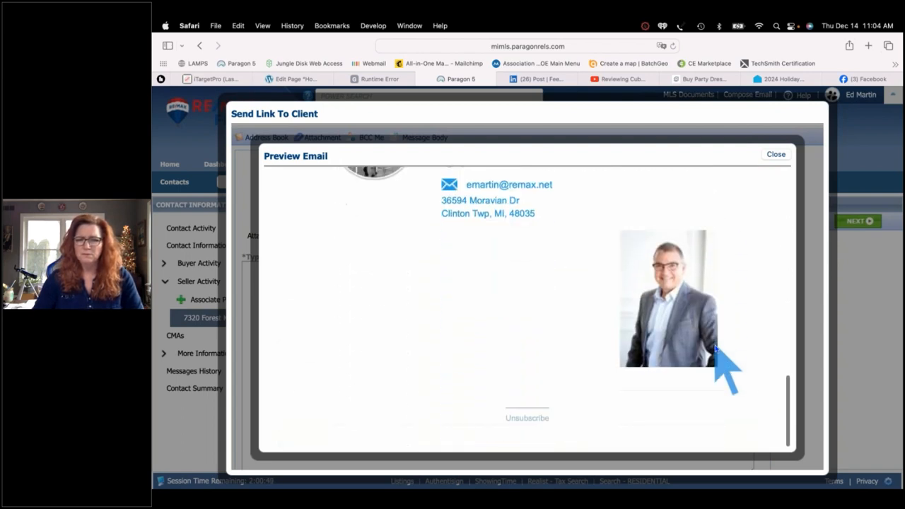
{"action": "left_click", "coordinate": [776, 154]}
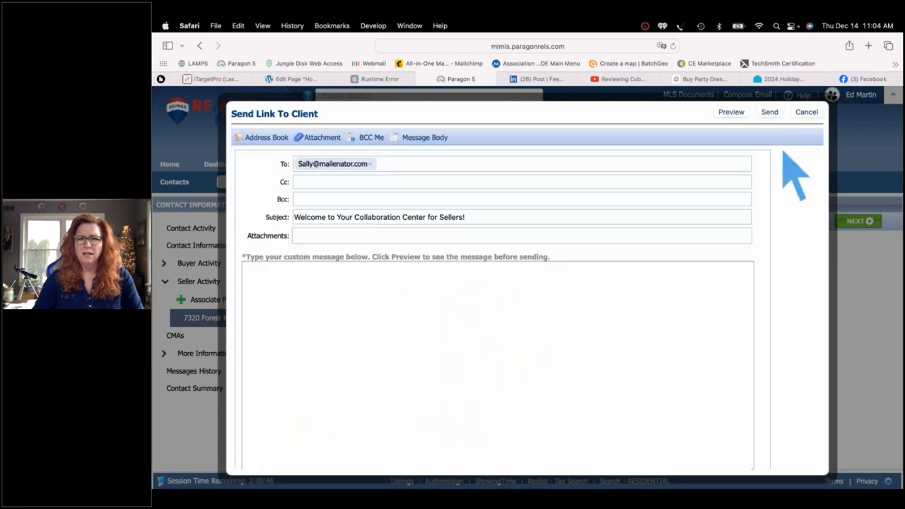
Send the welcome email and dismiss the Email Sent confirmation
{"action": "left_click", "coordinate": [769, 113]}
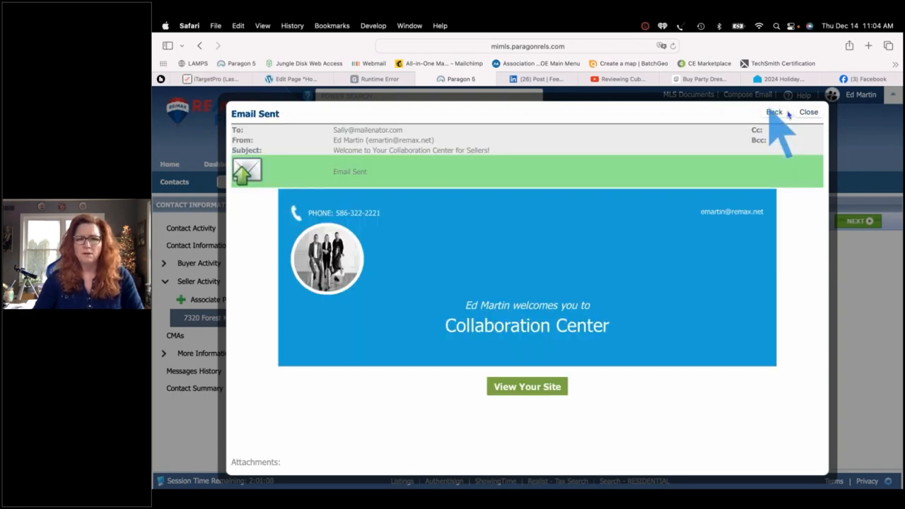
{"action": "left_click", "coordinate": [806, 116]}
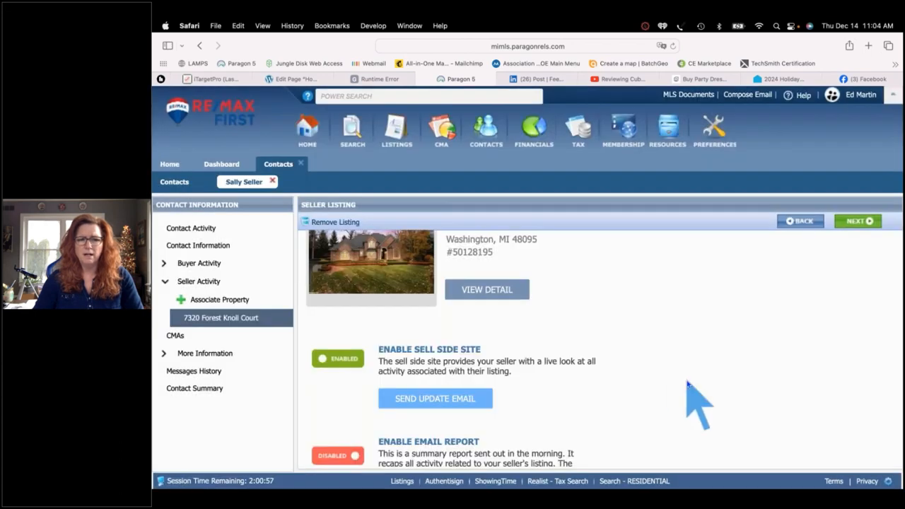
{"action": "scroll", "coordinate": [686, 389], "scroll_direction": "down", "scroll_amount": 2}
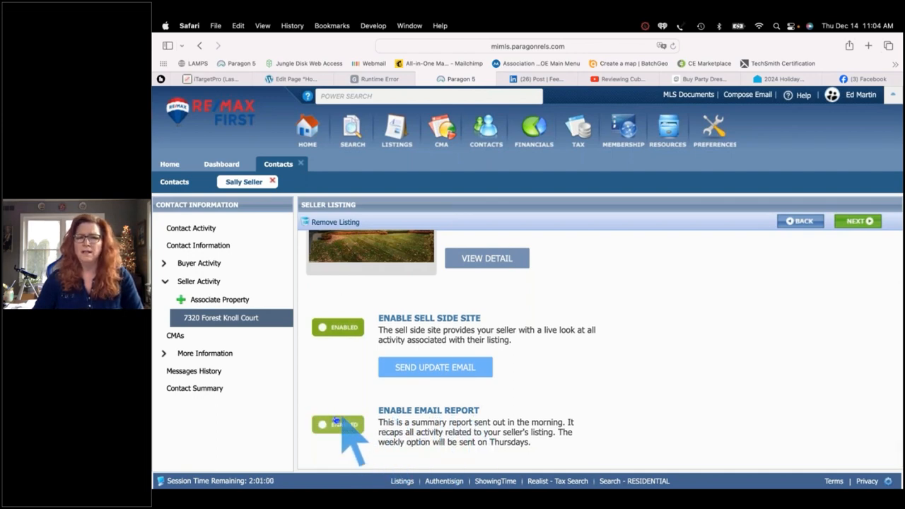
Check the Email Report with Weekly client and agent scheduling, then view Contact Activity
{"action": "scroll", "coordinate": [608, 432], "scroll_direction": "down", "scroll_amount": 2}
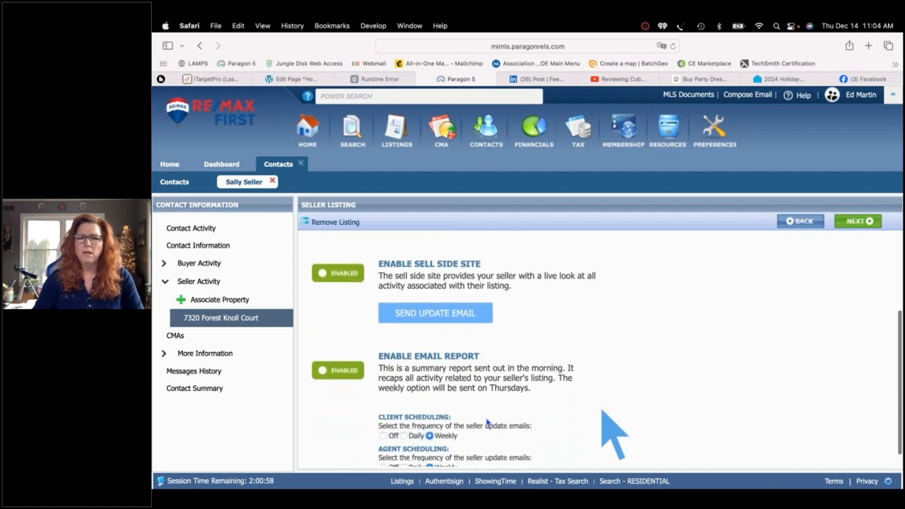
{"action": "scroll", "coordinate": [642, 388], "scroll_direction": "down", "scroll_amount": 1}
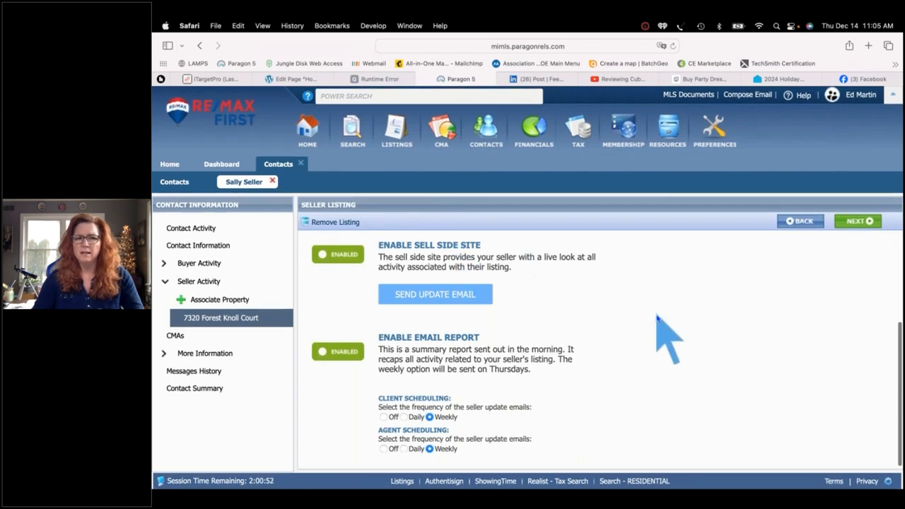
{"action": "scroll", "coordinate": [657, 317], "scroll_direction": "up", "scroll_amount": 5}
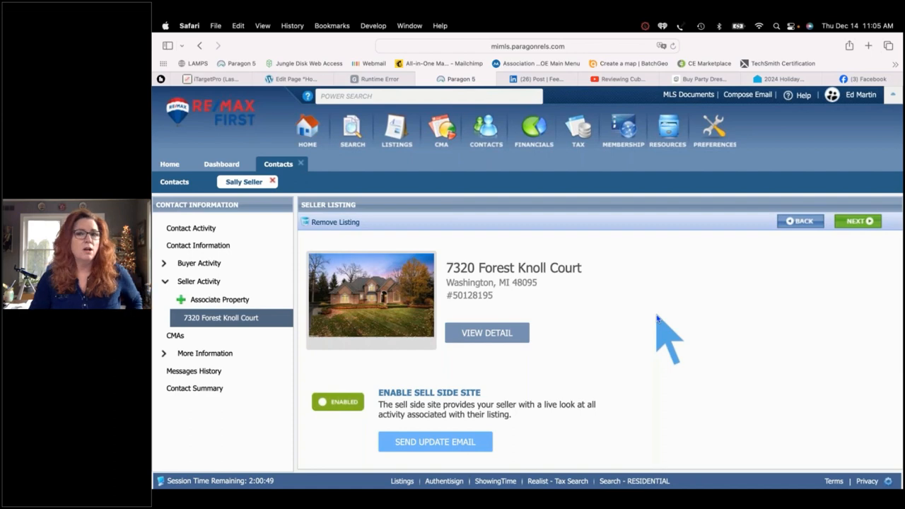
{"action": "left_click", "coordinate": [191, 231]}
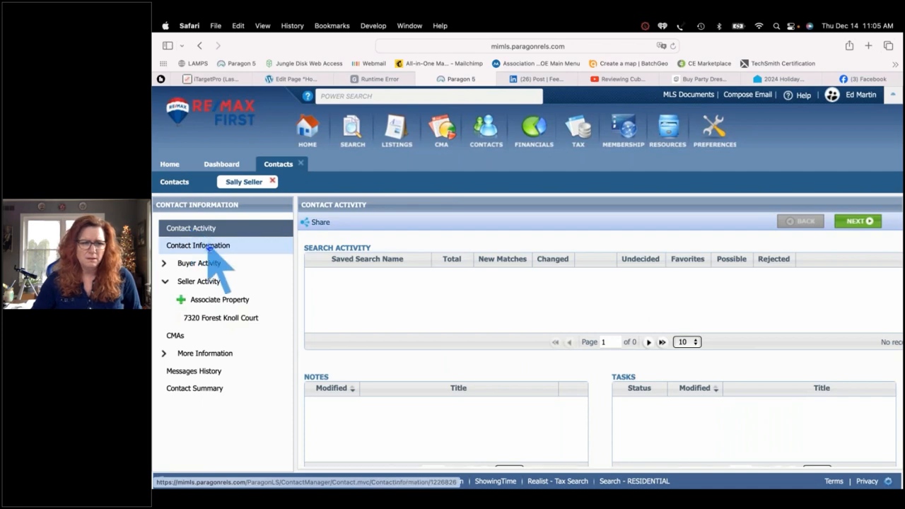
Close the contact record, find the seller by name, and open her Collaboration Center site
{"action": "left_click", "coordinate": [210, 246]}
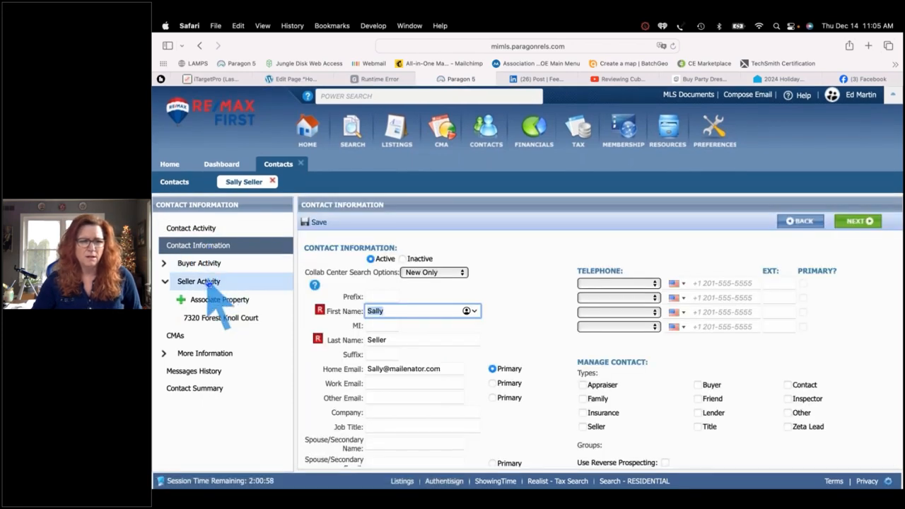
{"action": "left_click", "coordinate": [209, 282]}
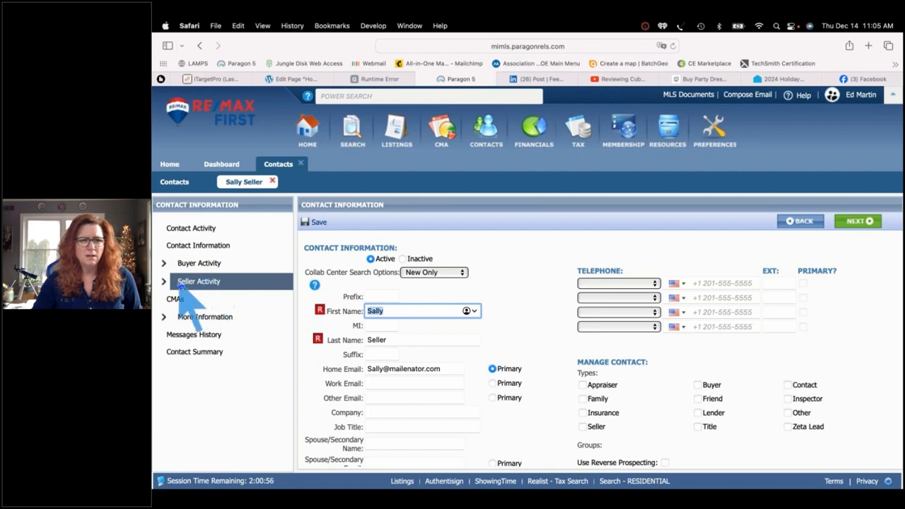
{"action": "left_click", "coordinate": [273, 182]}
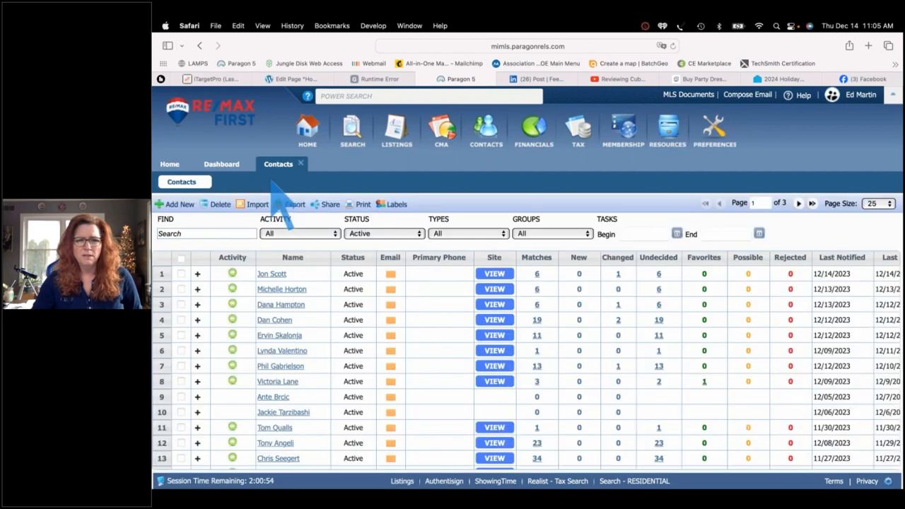
{"action": "left_click", "coordinate": [200, 233]}
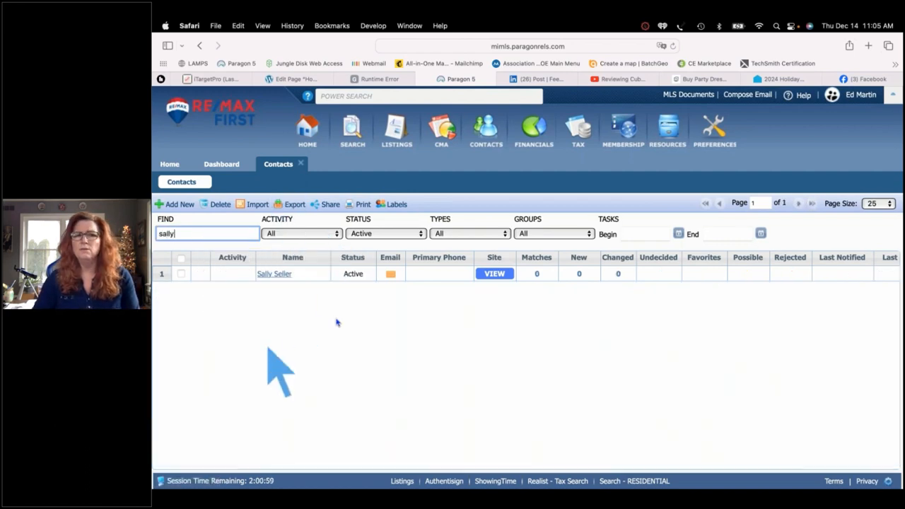
{"action": "left_click", "coordinate": [494, 274]}
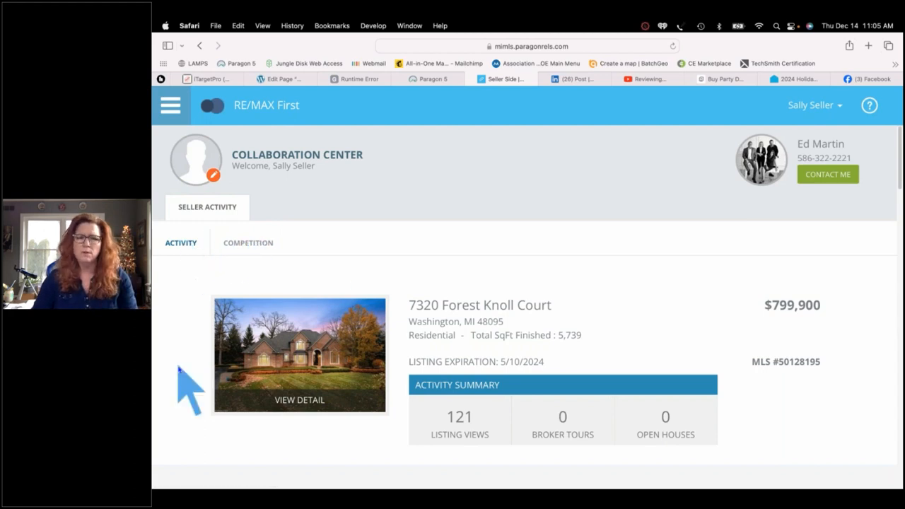
Review the listing's Seller Activity statistics, including 121 listing views
{"action": "scroll", "coordinate": [179, 368], "scroll_direction": "down", "scroll_amount": 2}
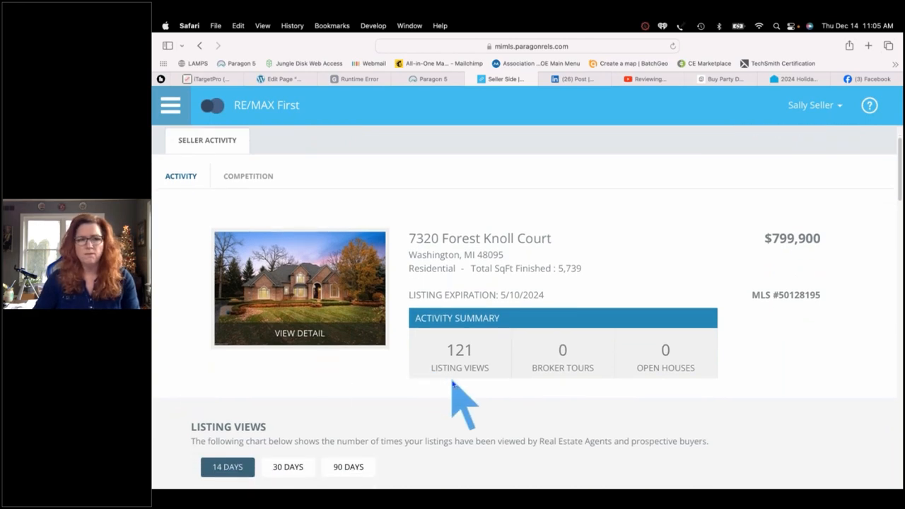
{"action": "scroll", "coordinate": [453, 385], "scroll_direction": "down", "scroll_amount": 5}
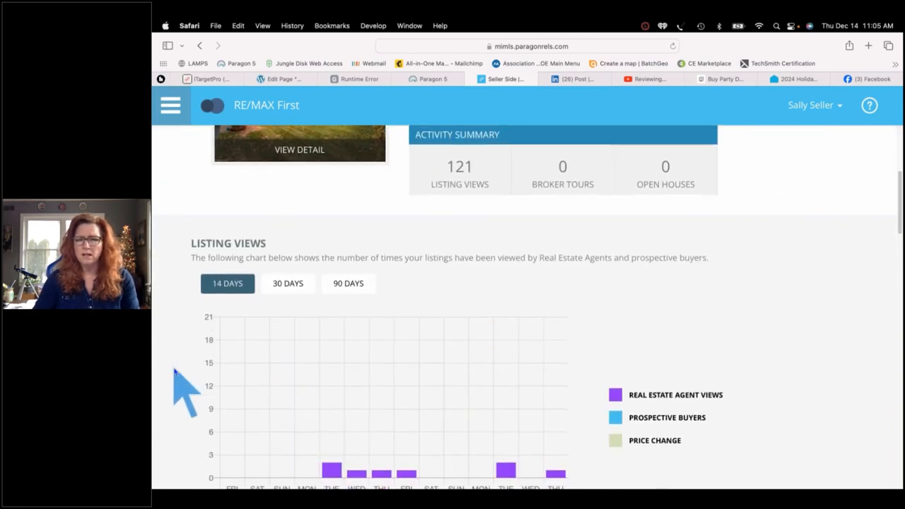
{"action": "scroll", "coordinate": [175, 371], "scroll_direction": "down", "scroll_amount": 3}
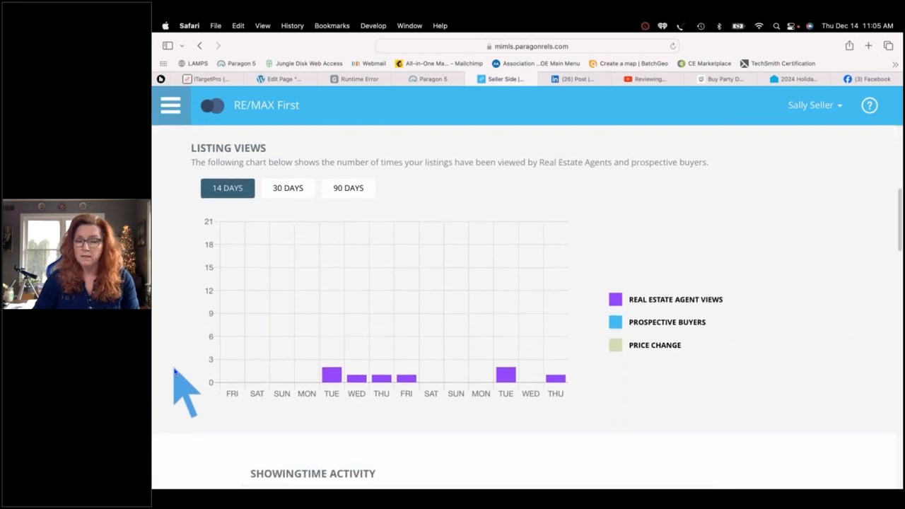
{"action": "scroll", "coordinate": [174, 371], "scroll_direction": "up", "scroll_amount": 1}
{"action": "scroll", "coordinate": [175, 371], "scroll_direction": "down", "scroll_amount": 9}
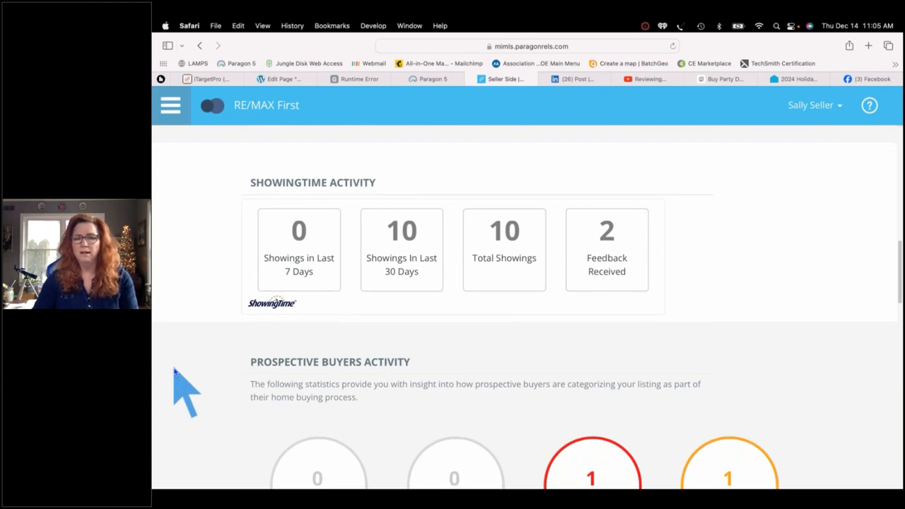
{"action": "scroll", "coordinate": [175, 371], "scroll_direction": "down", "scroll_amount": 4}
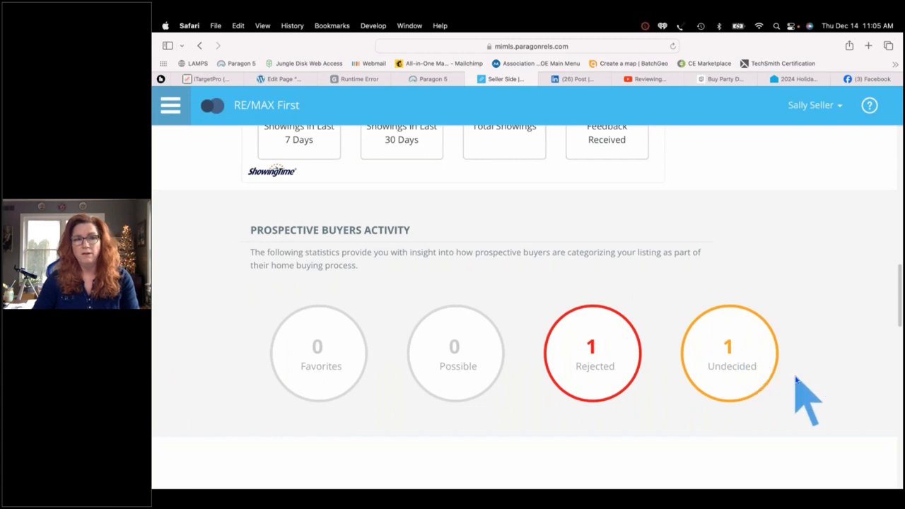
{"action": "scroll", "coordinate": [796, 380], "scroll_direction": "down", "scroll_amount": 8}
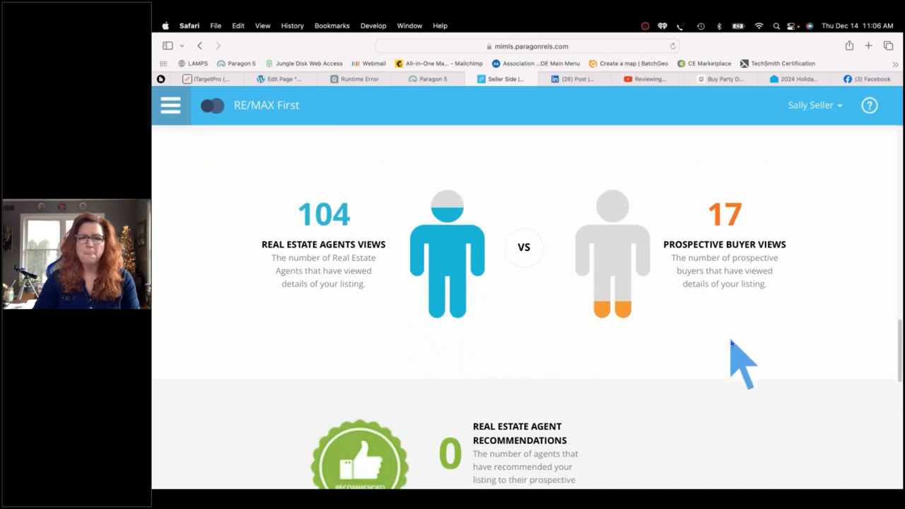
{"action": "scroll", "coordinate": [731, 343], "scroll_direction": "down", "scroll_amount": 5}
{"action": "scroll", "coordinate": [731, 343], "scroll_direction": "down", "scroll_amount": 6}
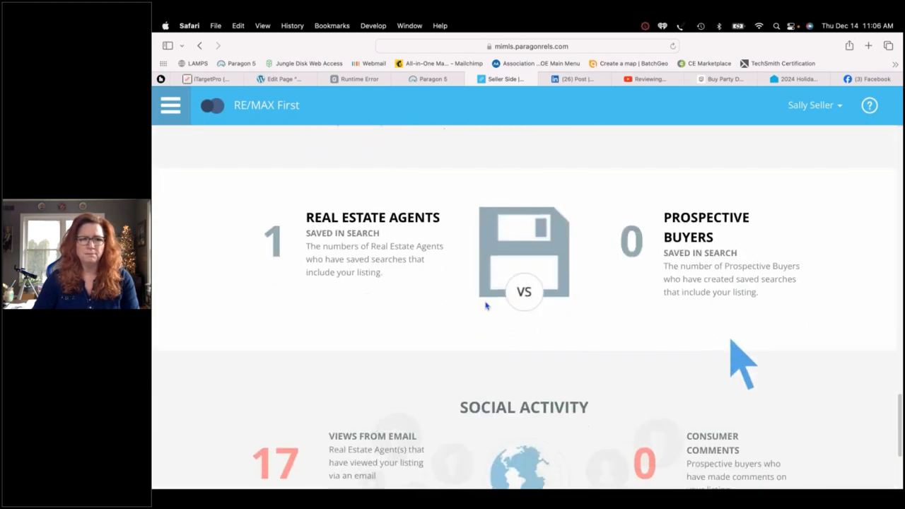
{"action": "scroll", "coordinate": [832, 304], "scroll_direction": "down", "scroll_amount": 4}
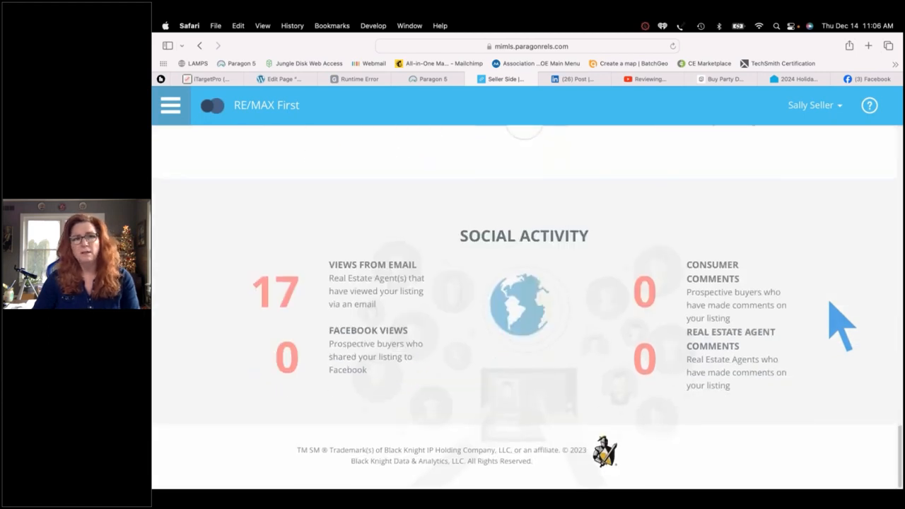
{"action": "scroll", "coordinate": [831, 303], "scroll_direction": "up", "scroll_amount": 20}
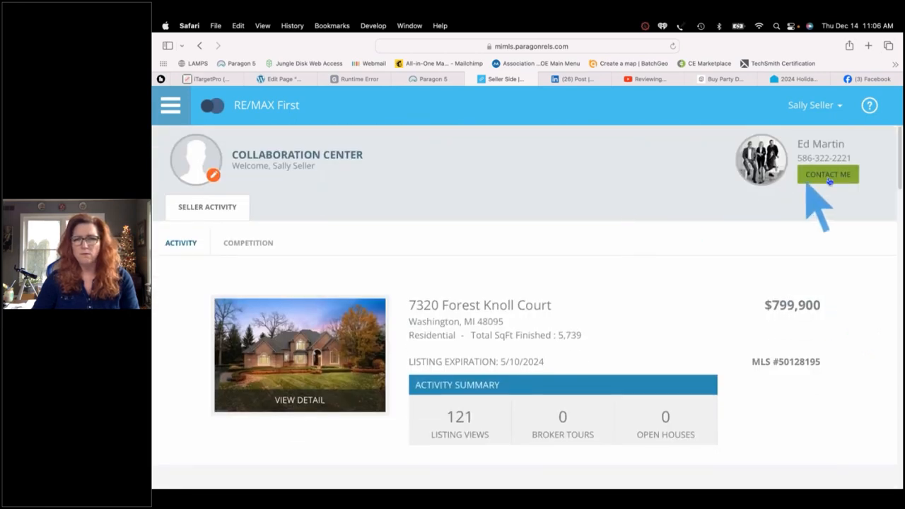
View the listing agent's Contact Me details, then switch to the Competition view
{"action": "left_click", "coordinate": [829, 175]}
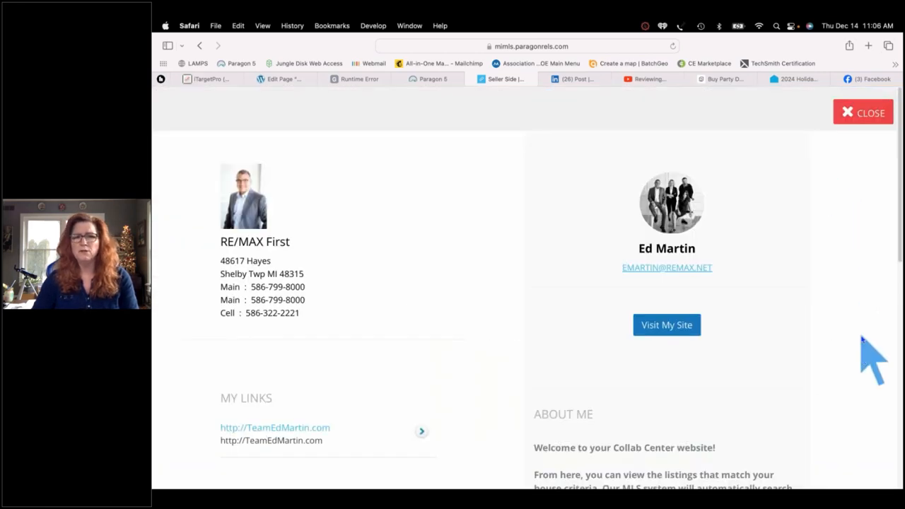
{"action": "scroll", "coordinate": [861, 339], "scroll_direction": "down", "scroll_amount": 1}
{"action": "scroll", "coordinate": [861, 340], "scroll_direction": "down", "scroll_amount": 4}
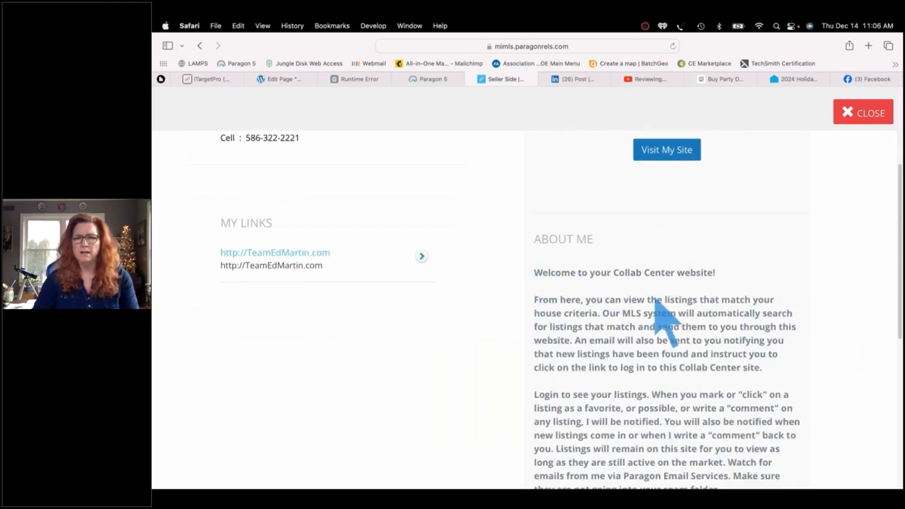
{"action": "scroll", "coordinate": [596, 382], "scroll_direction": "up", "scroll_amount": 1}
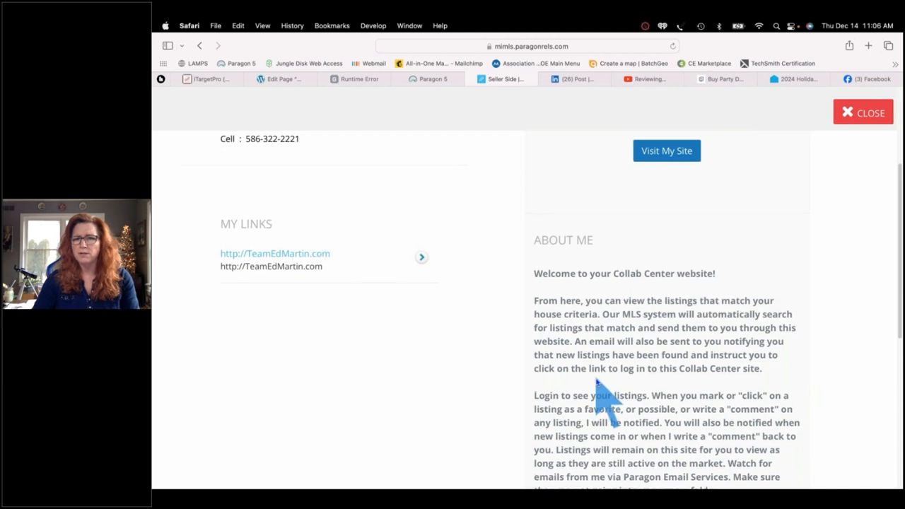
{"action": "scroll", "coordinate": [596, 382], "scroll_direction": "up", "scroll_amount": 5}
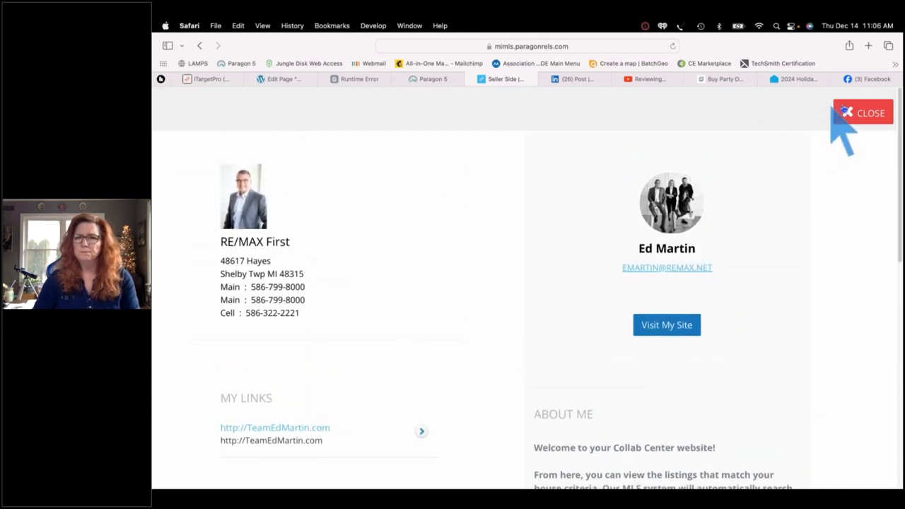
{"action": "left_click", "coordinate": [852, 114]}
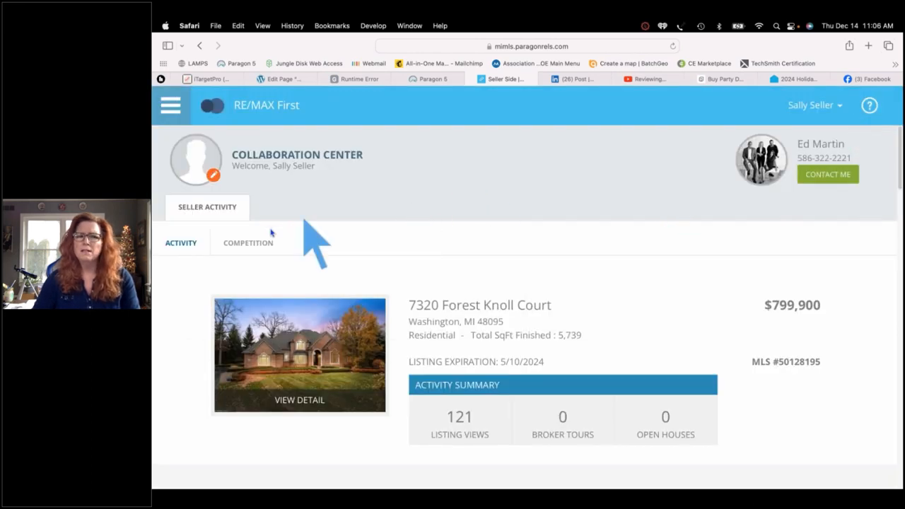
{"action": "left_click", "coordinate": [251, 245]}
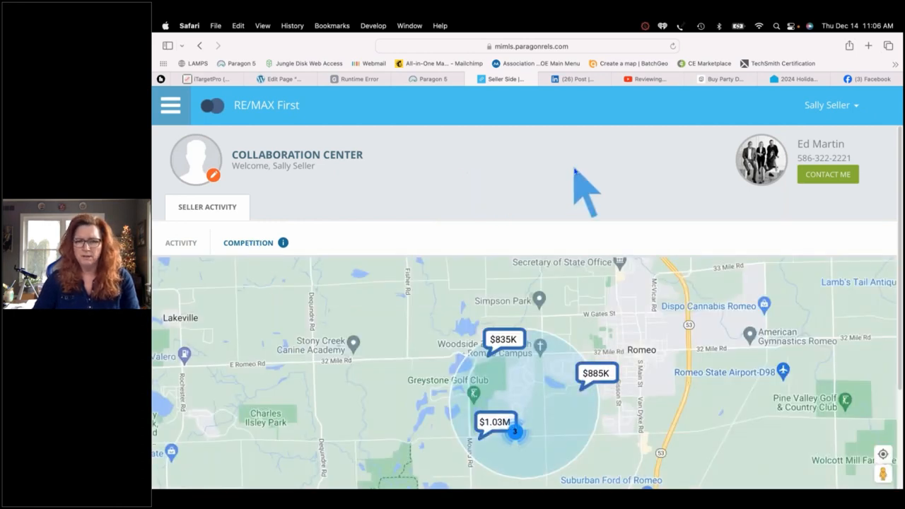
Zoom the competition map in one level
{"action": "scroll", "coordinate": [574, 171], "scroll_direction": "down", "scroll_amount": 2}
{"action": "scroll", "coordinate": [574, 171], "scroll_direction": "down", "scroll_amount": 1}
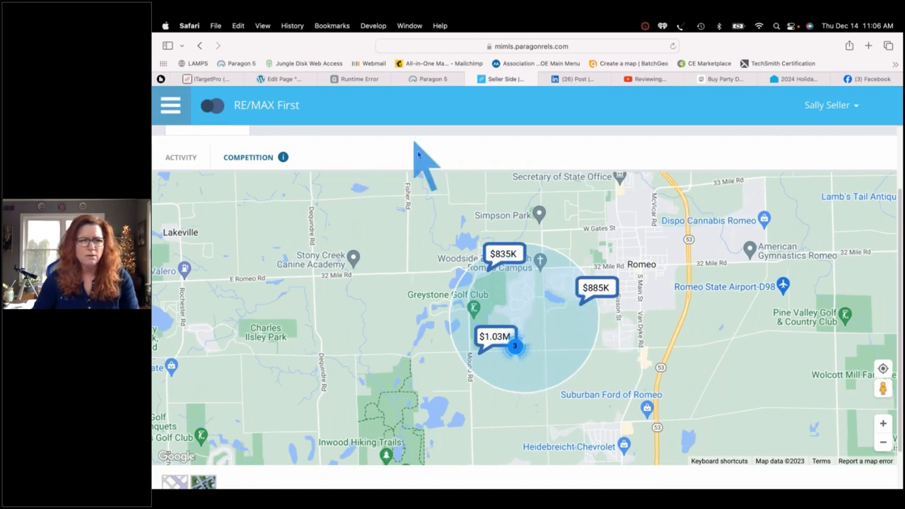
{"action": "scroll", "coordinate": [421, 159], "scroll_direction": "down", "scroll_amount": 2}
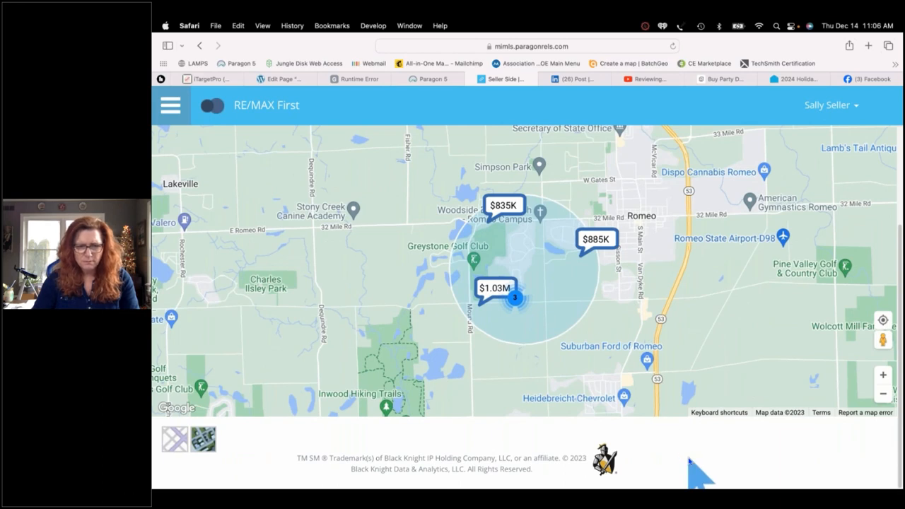
{"action": "scroll", "coordinate": [691, 460], "scroll_direction": "up", "scroll_amount": 3}
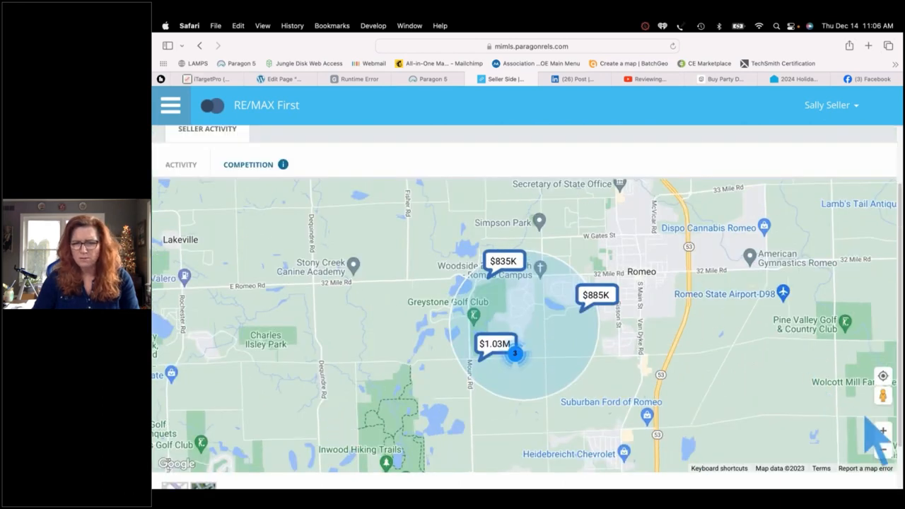
{"action": "left_click", "coordinate": [883, 431]}
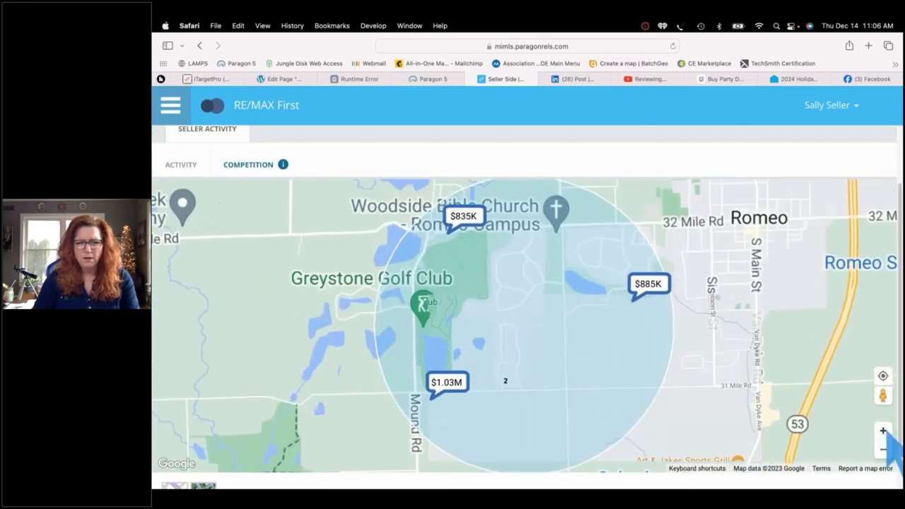
{"action": "left_click", "coordinate": [465, 220]}
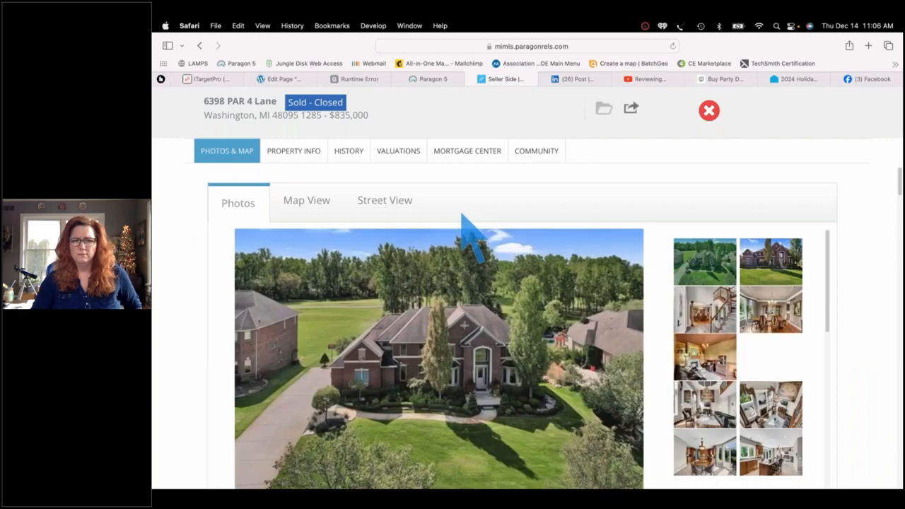
{"action": "left_click", "coordinate": [649, 367]}
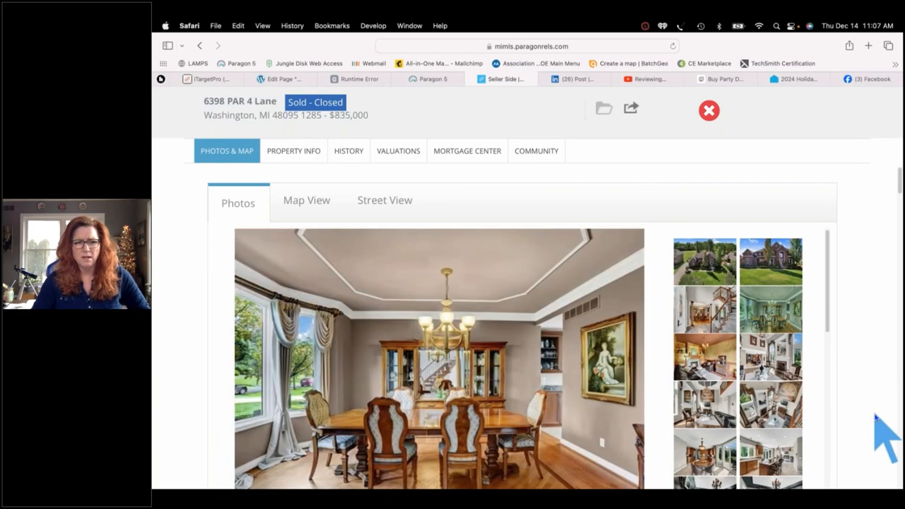
{"action": "scroll", "coordinate": [877, 418], "scroll_direction": "down", "scroll_amount": 10}
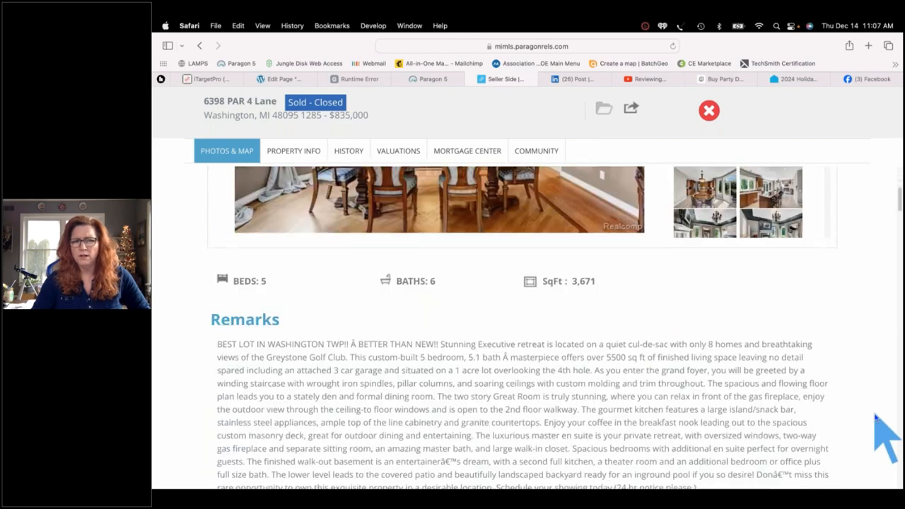
{"action": "scroll", "coordinate": [876, 418], "scroll_direction": "down", "scroll_amount": 10}
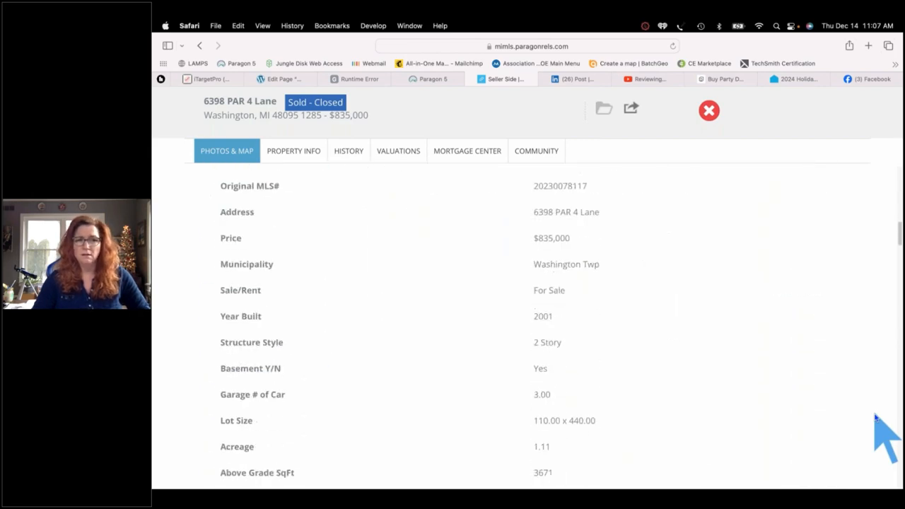
{"action": "scroll", "coordinate": [875, 417], "scroll_direction": "up", "scroll_amount": 15}
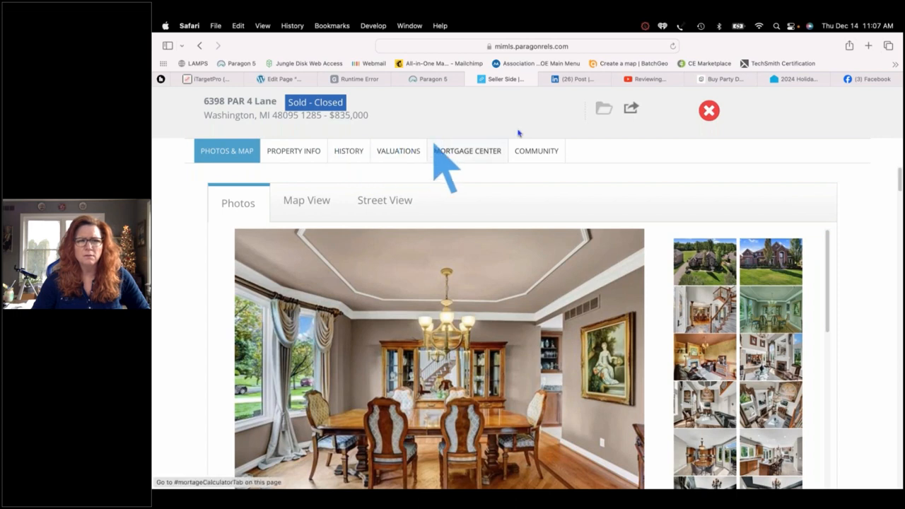
{"action": "left_click", "coordinate": [709, 112]}
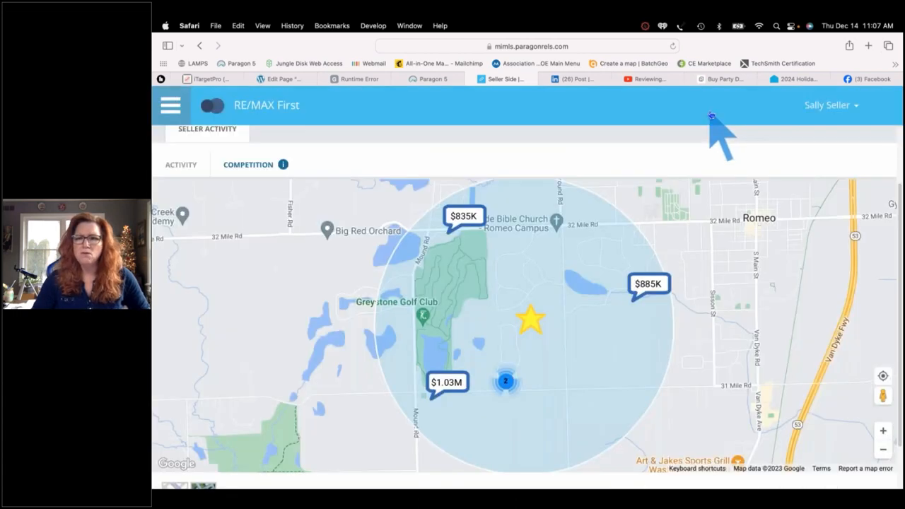